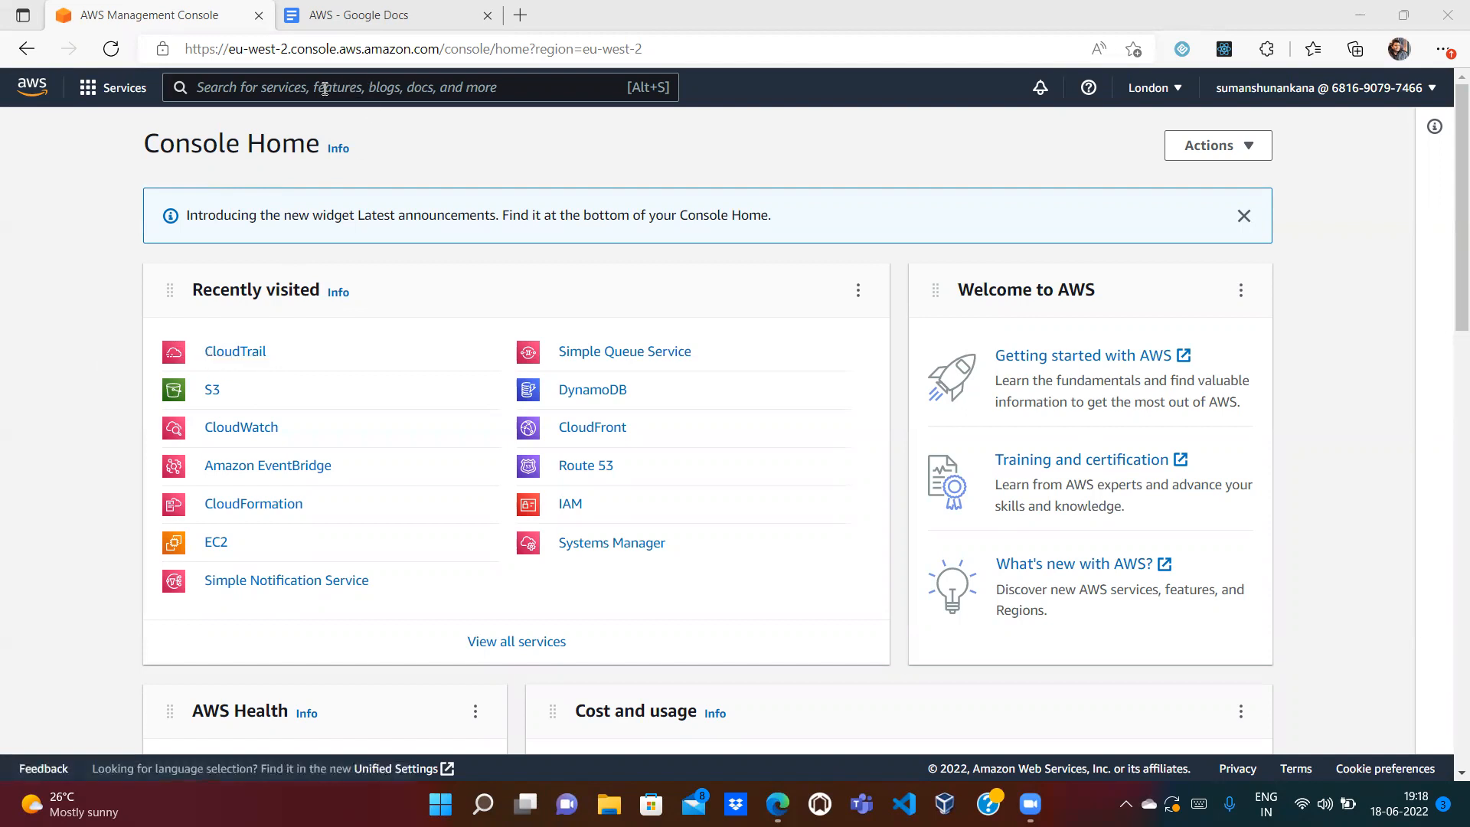
# Step: Search the console for 'CloudTrail'
pyautogui.click(289, 83)
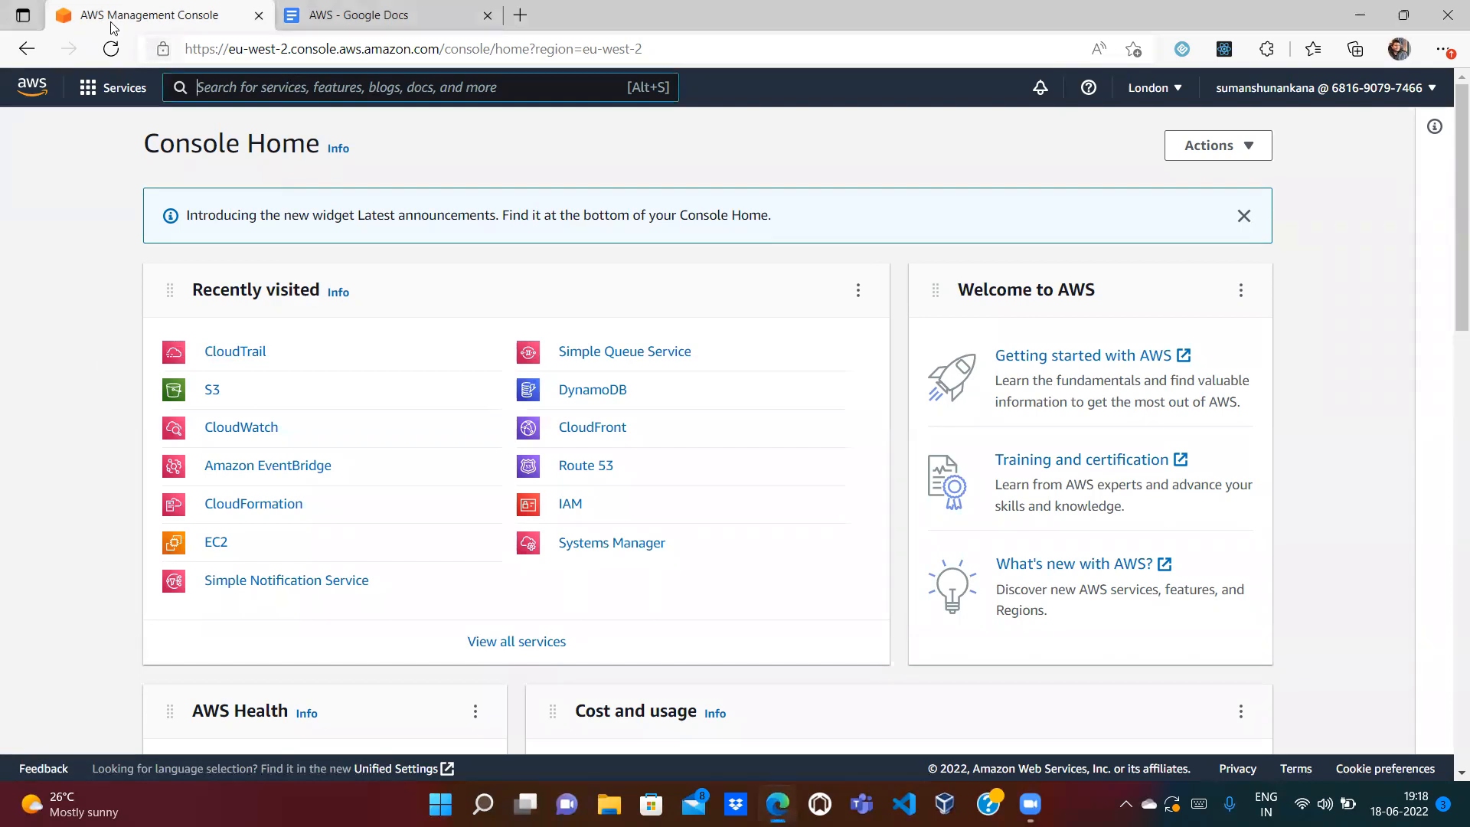
pyautogui.write('CloudTra')
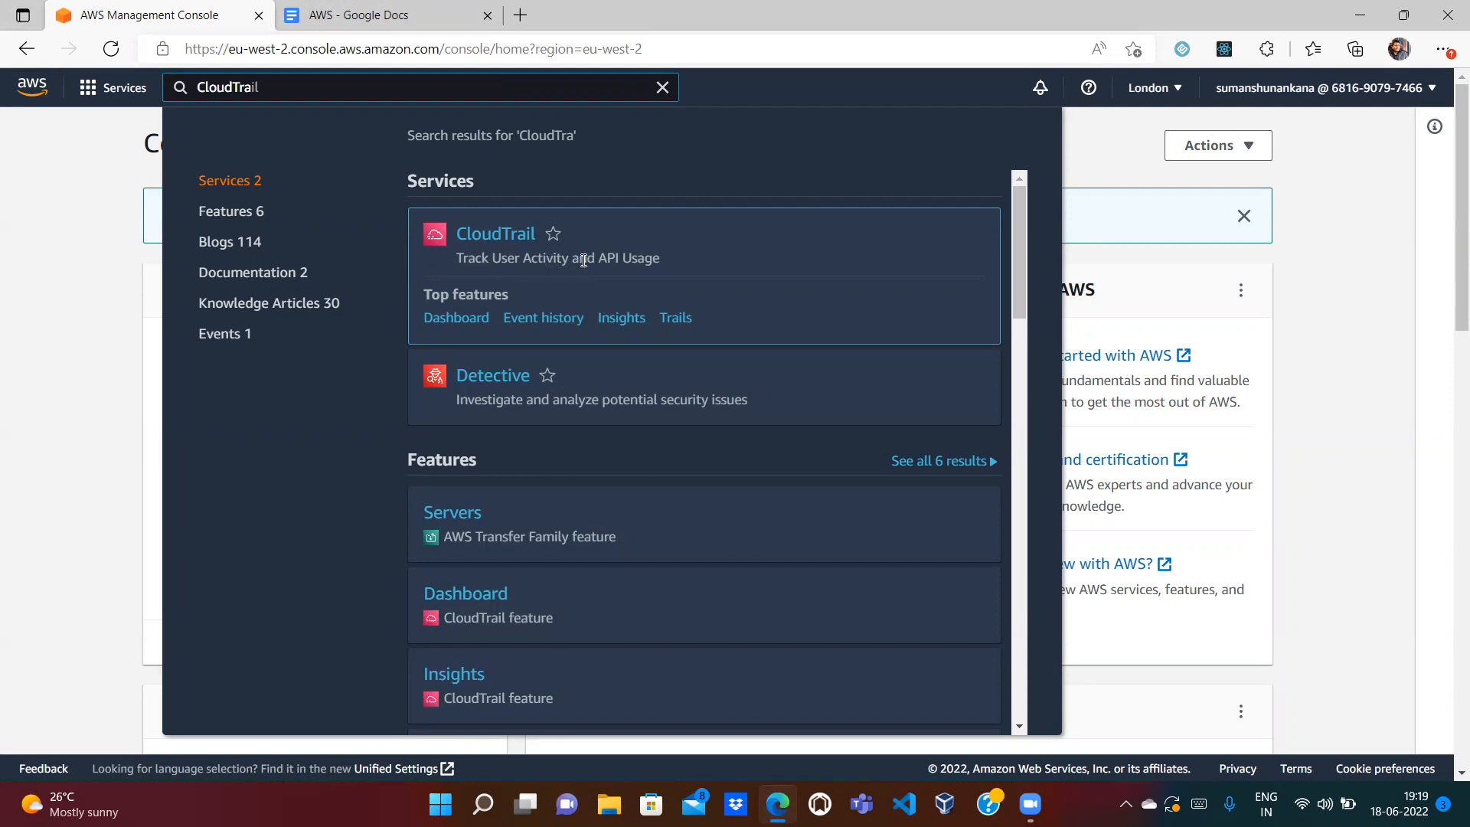
# Step: Open CloudTrail, close the CloudTrail Lake banner, and read through the landing page's introduction
pyautogui.click(509, 239)
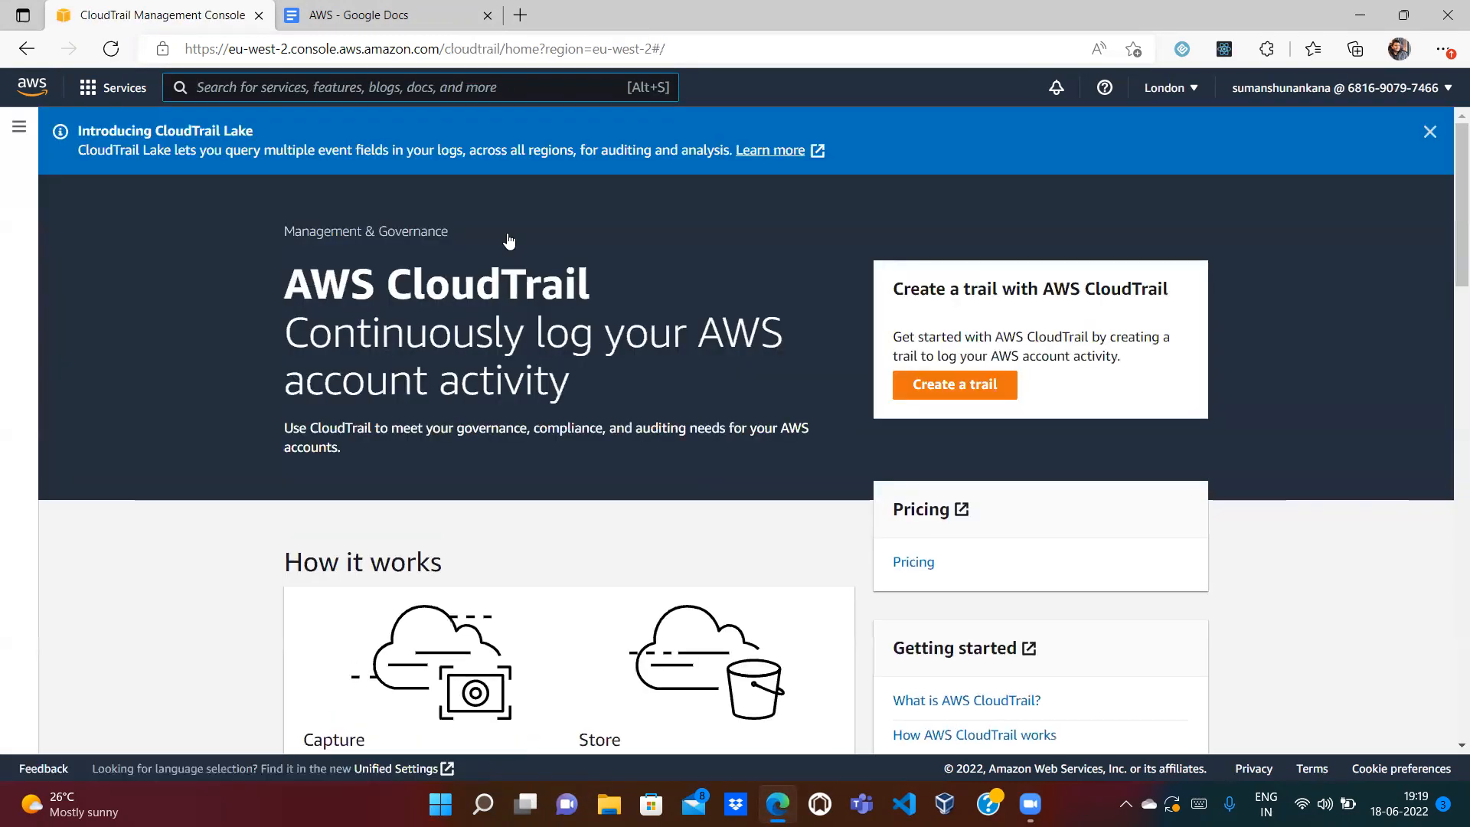
pyautogui.click(1429, 132)
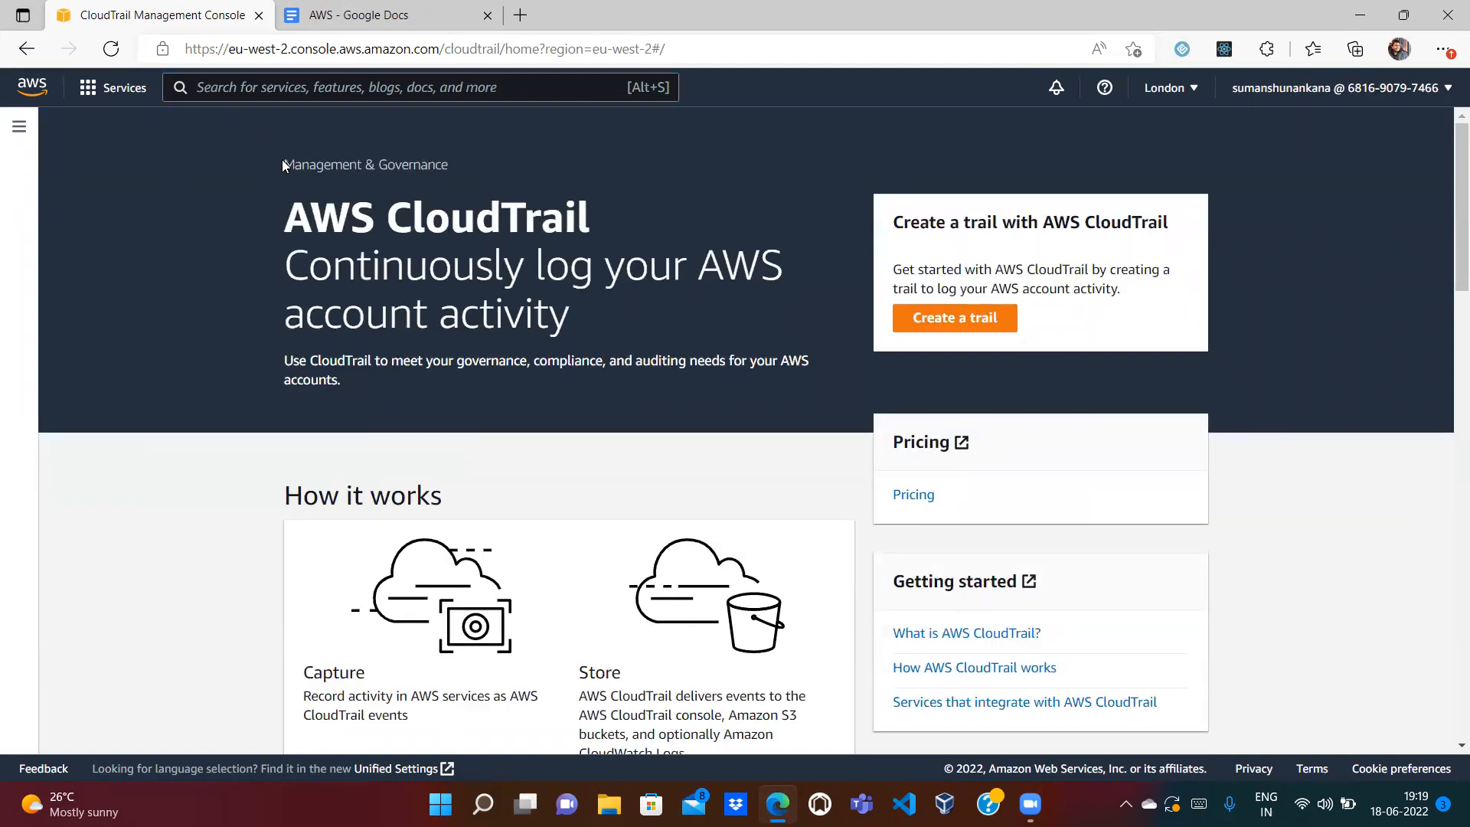
pyautogui.moveTo(282, 159); pyautogui.dragTo(366, 409)
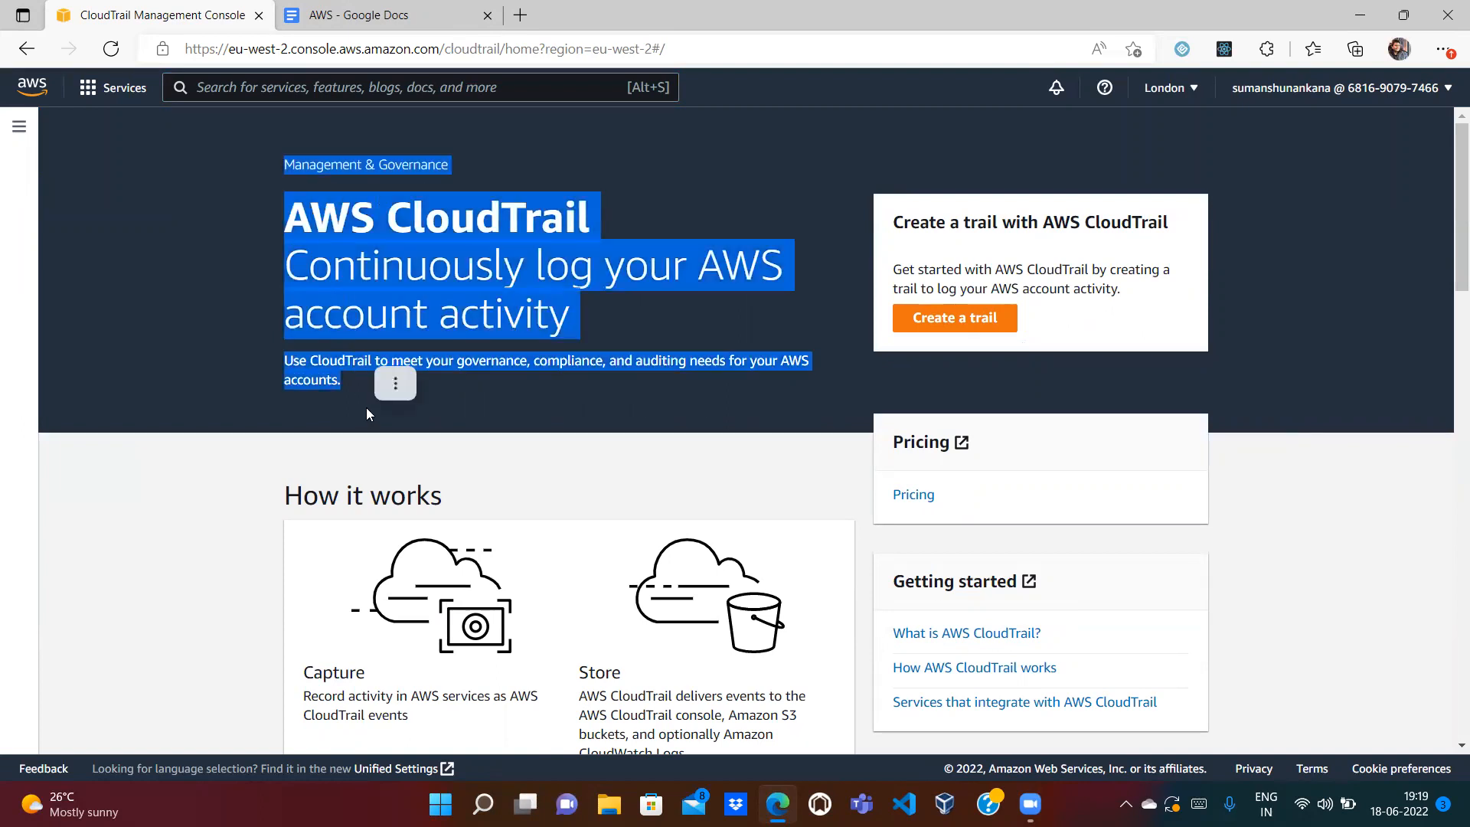
pyautogui.click(169, 513)
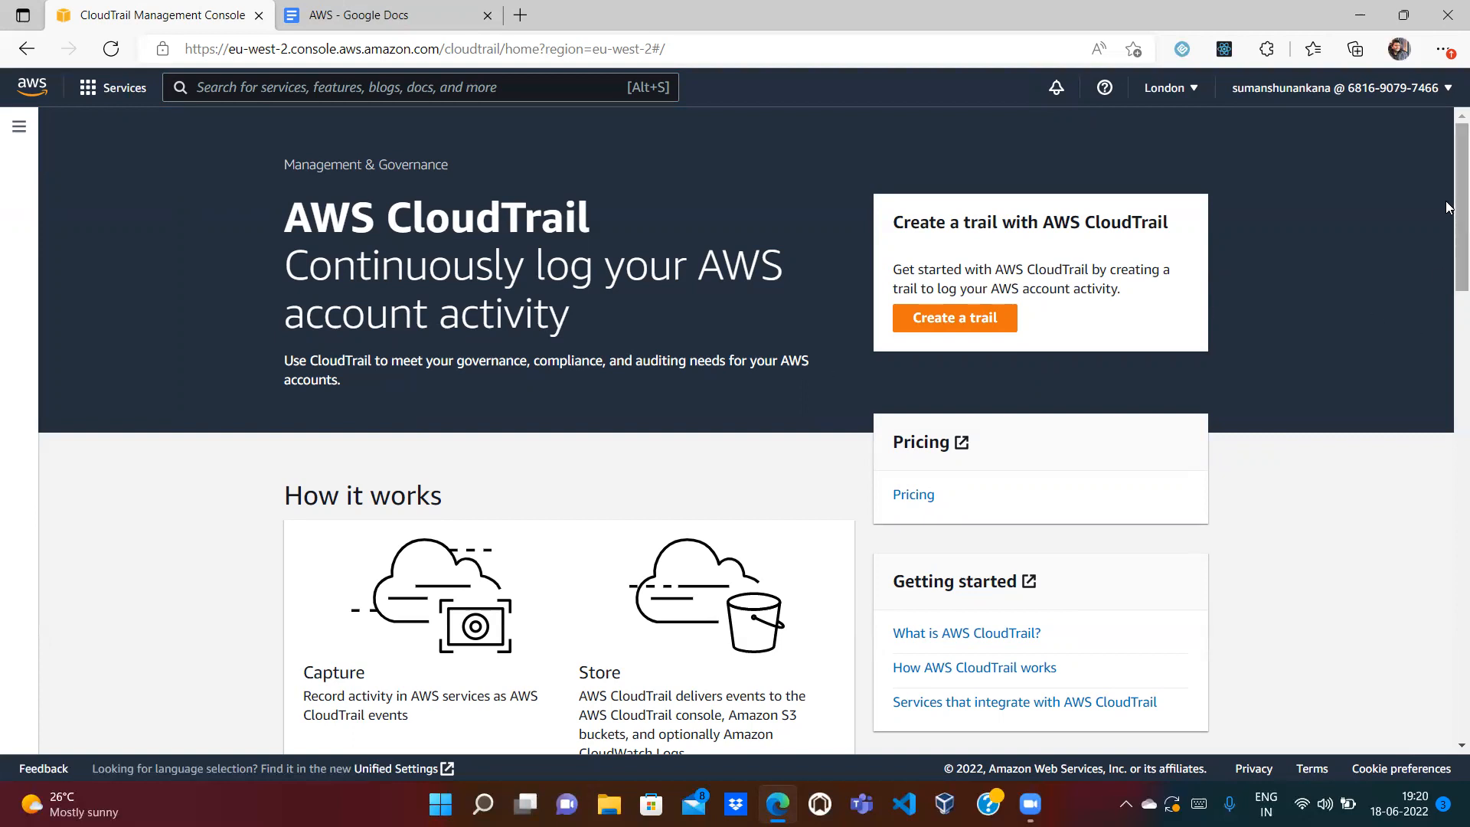
pyautogui.moveTo(1445, 193); pyautogui.dragTo(1445, 276)
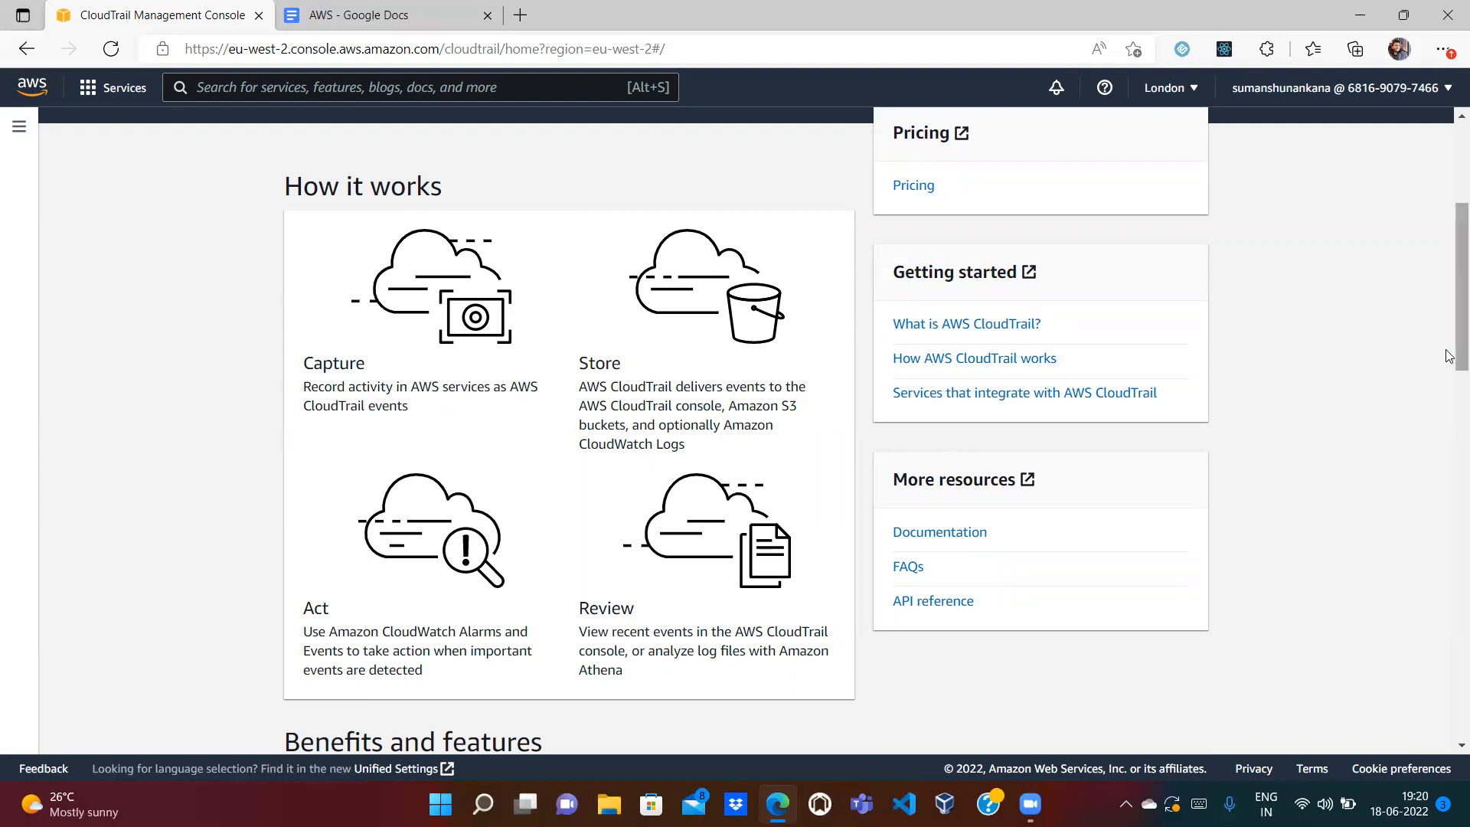
pyautogui.moveTo(1450, 325); pyautogui.dragTo(1449, 195)
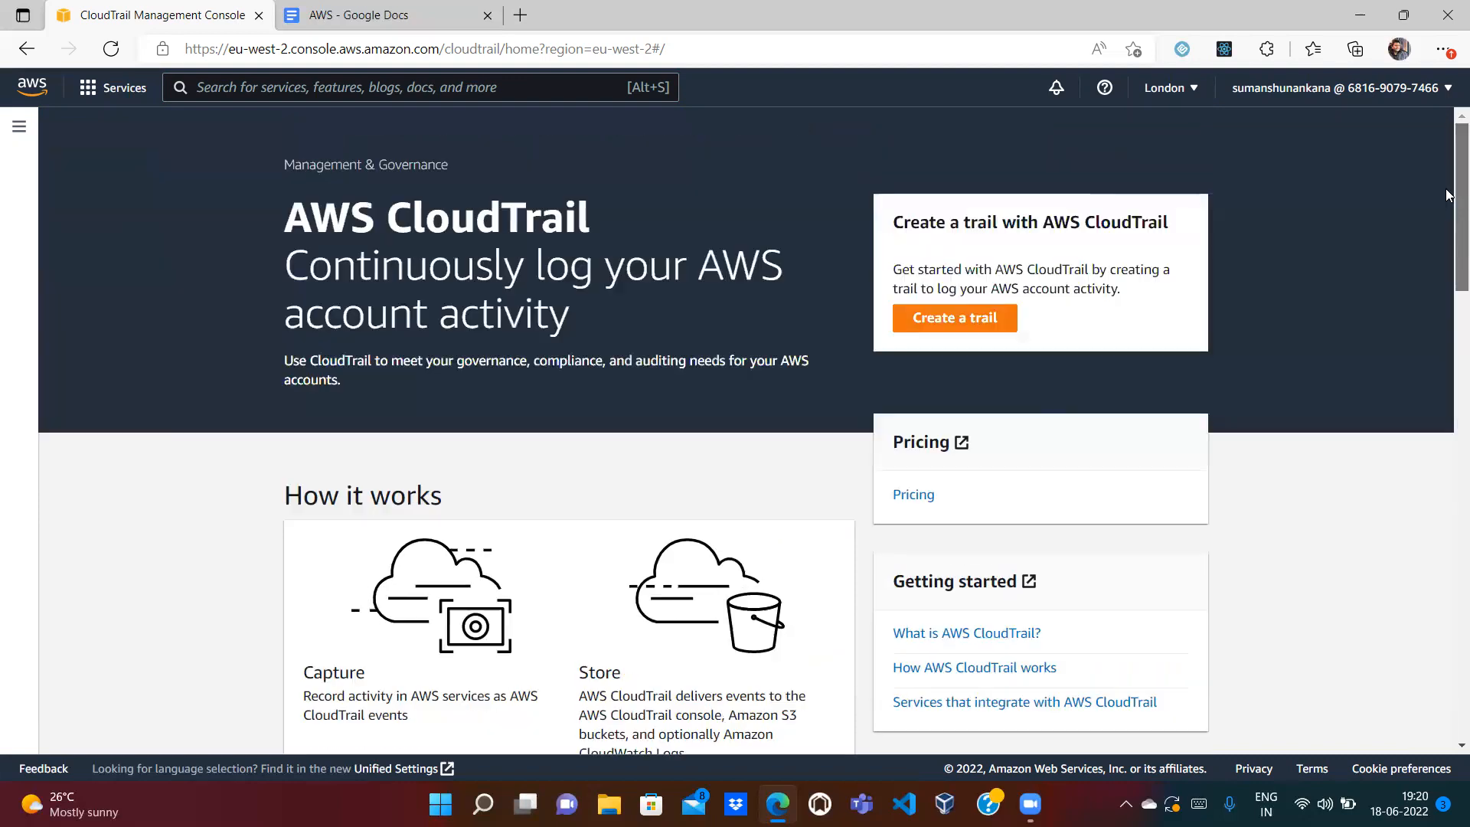
pyautogui.click(320, 12)
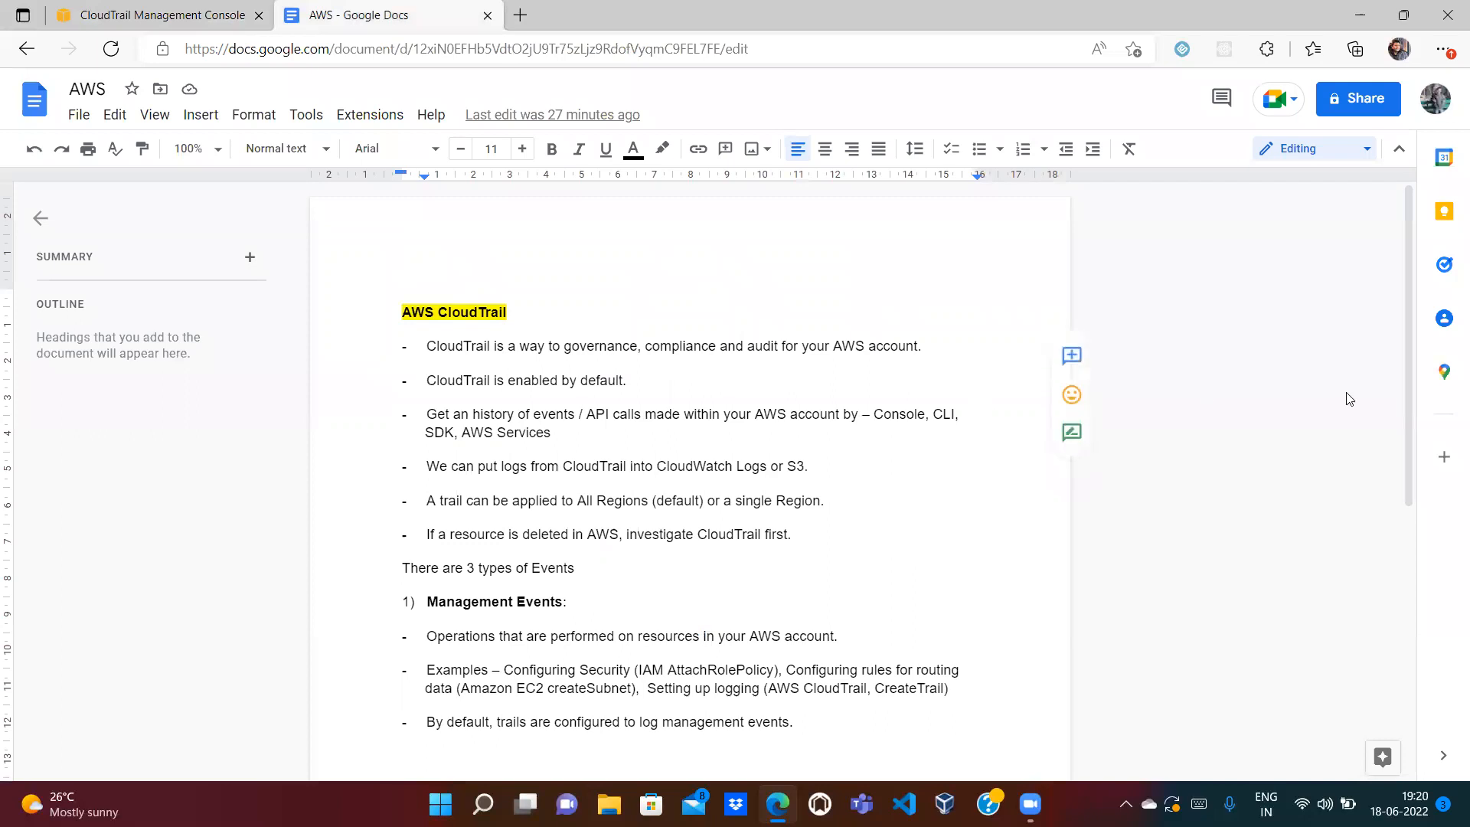
# Step: Highlight the enabled-by-default note in the AWS notes, then go back to the CloudTrail console
pyautogui.scroll(-5, 1410, 332)
pyautogui.scroll(5, 1410, 329)
pyautogui.moveTo(431, 386); pyautogui.dragTo(616, 386)
pyautogui.click(217, 12)
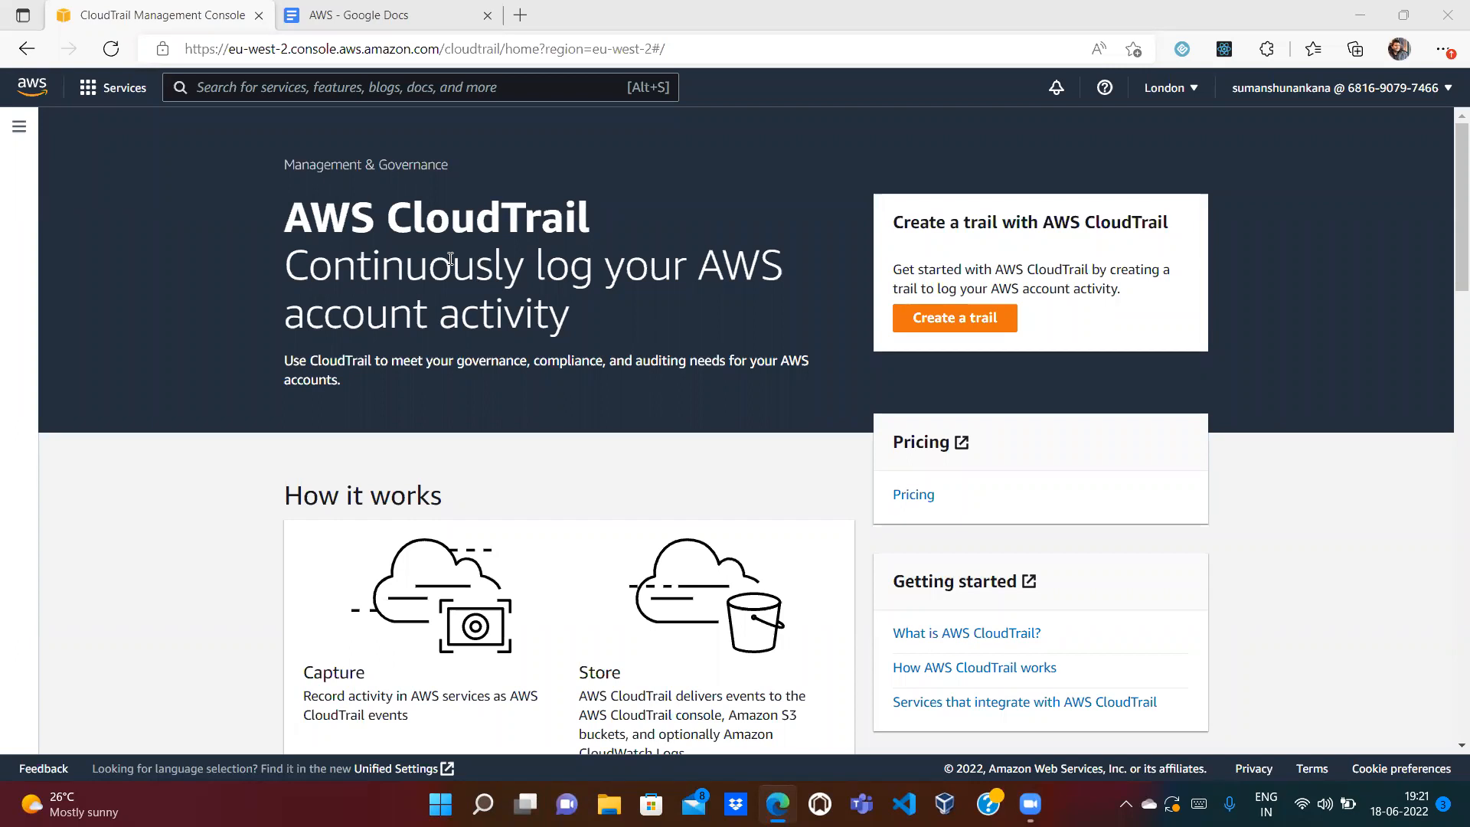
# Step: In the AWS notes, highlight the 'CloudTrail is enabled by default' line, then glance at the console
pyautogui.click(359, 14)
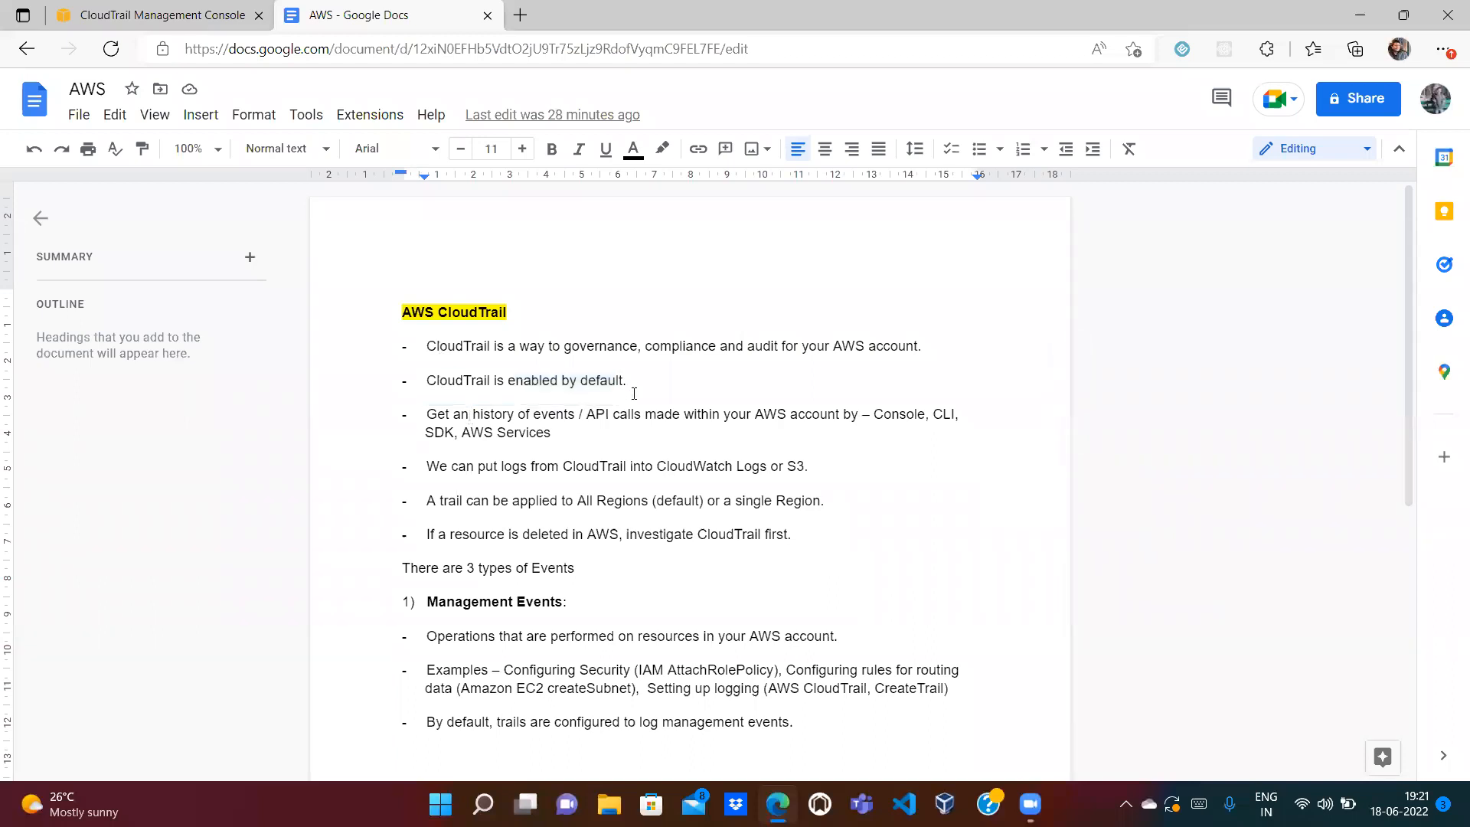
pyautogui.moveTo(645, 382); pyautogui.dragTo(441, 383)
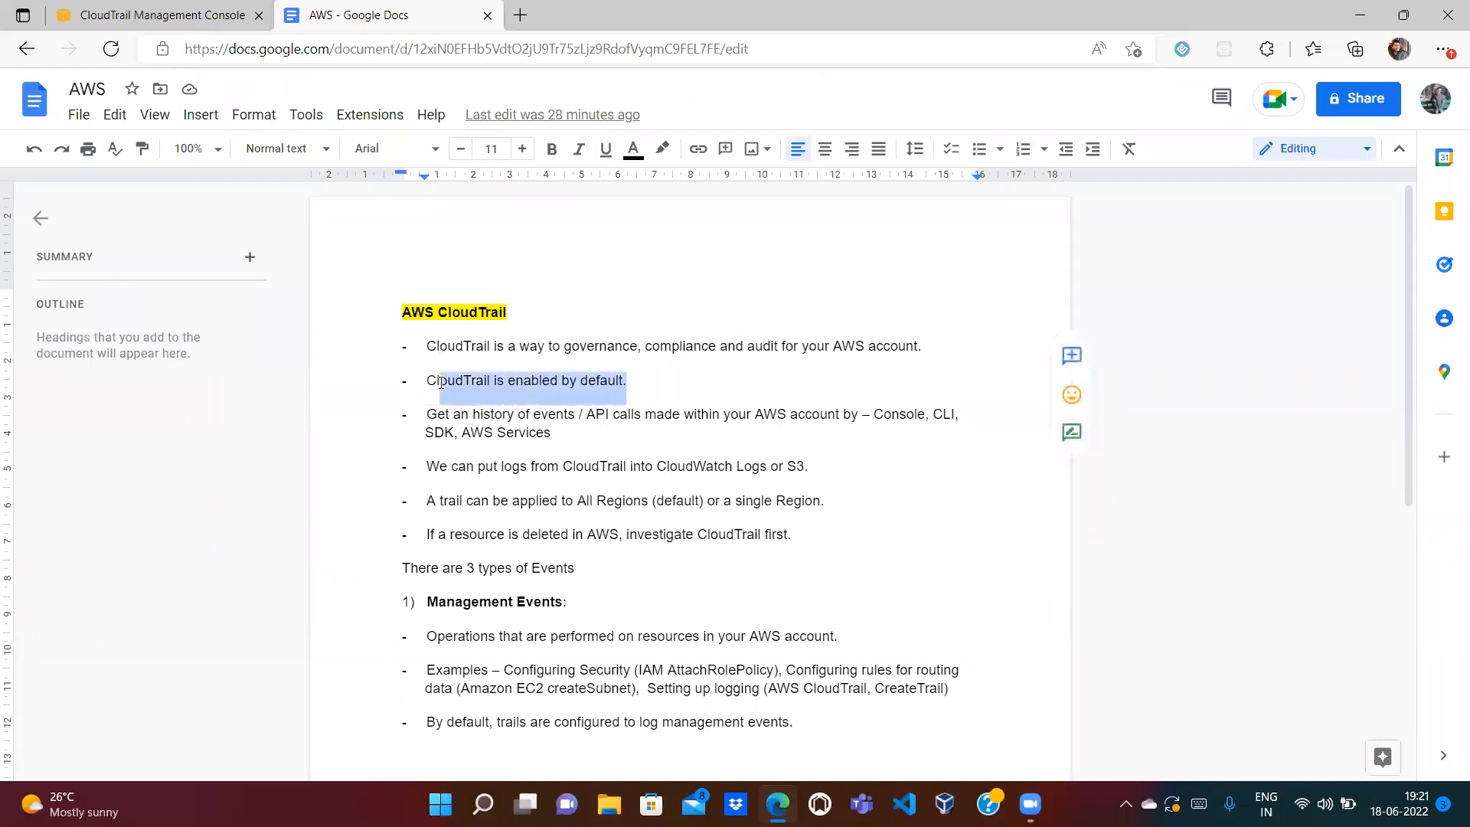
pyautogui.click(684, 349)
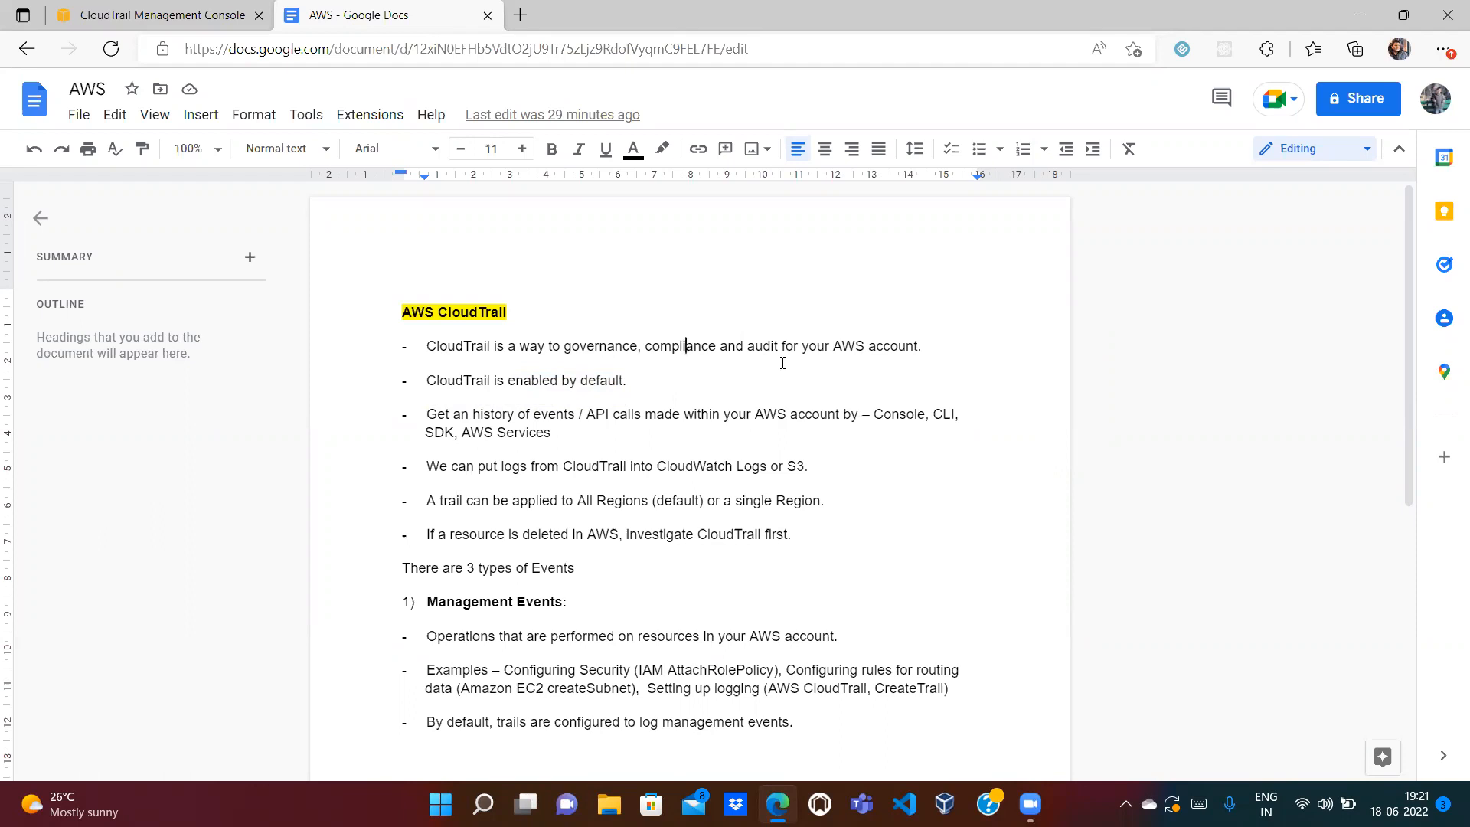
pyautogui.click(184, 14)
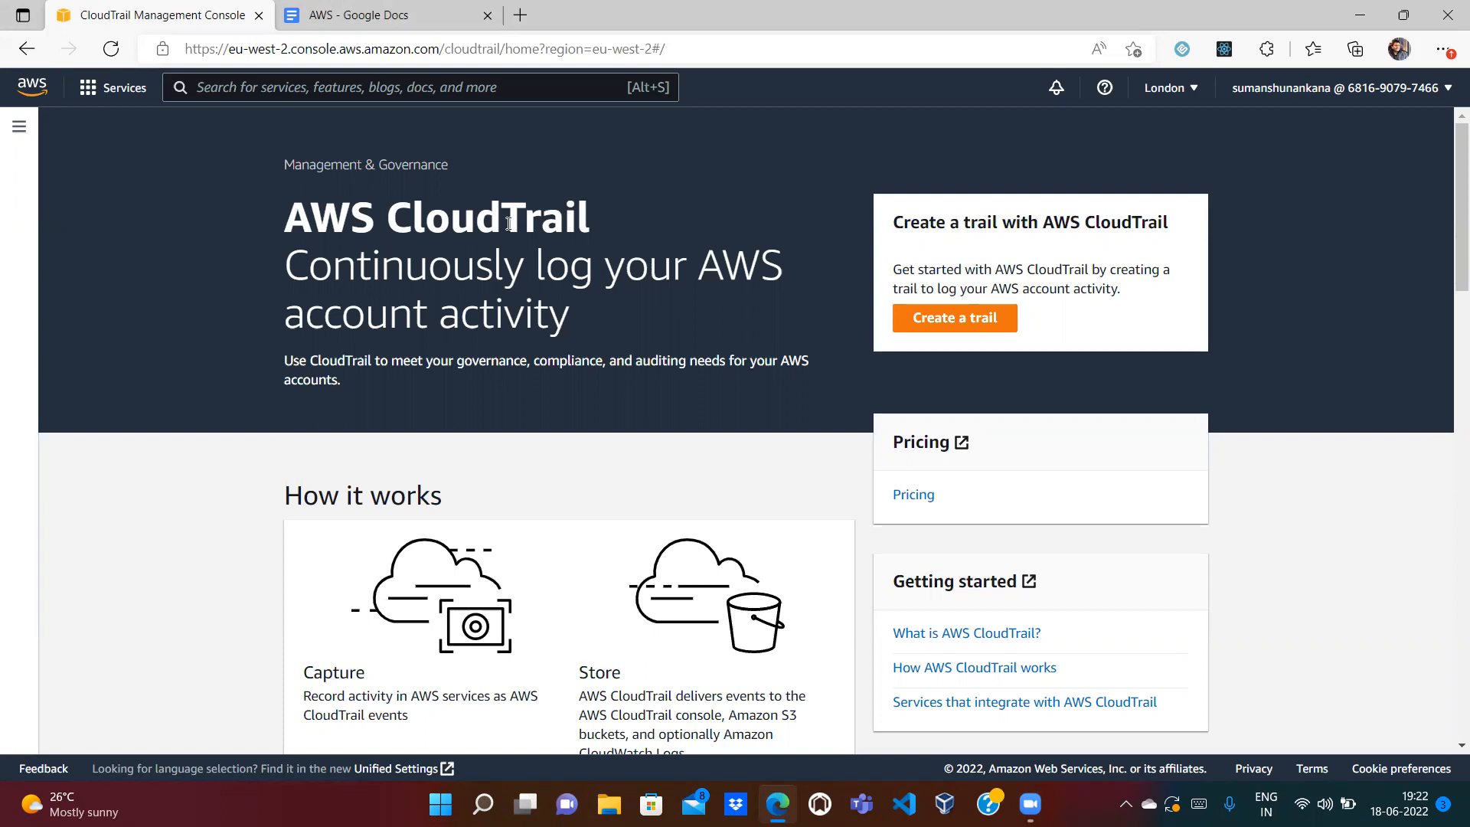
# Step: Highlight 'SDK' and 'If a resource is deleted' in the notes, then scroll to Data Events
pyautogui.click(413, 6)
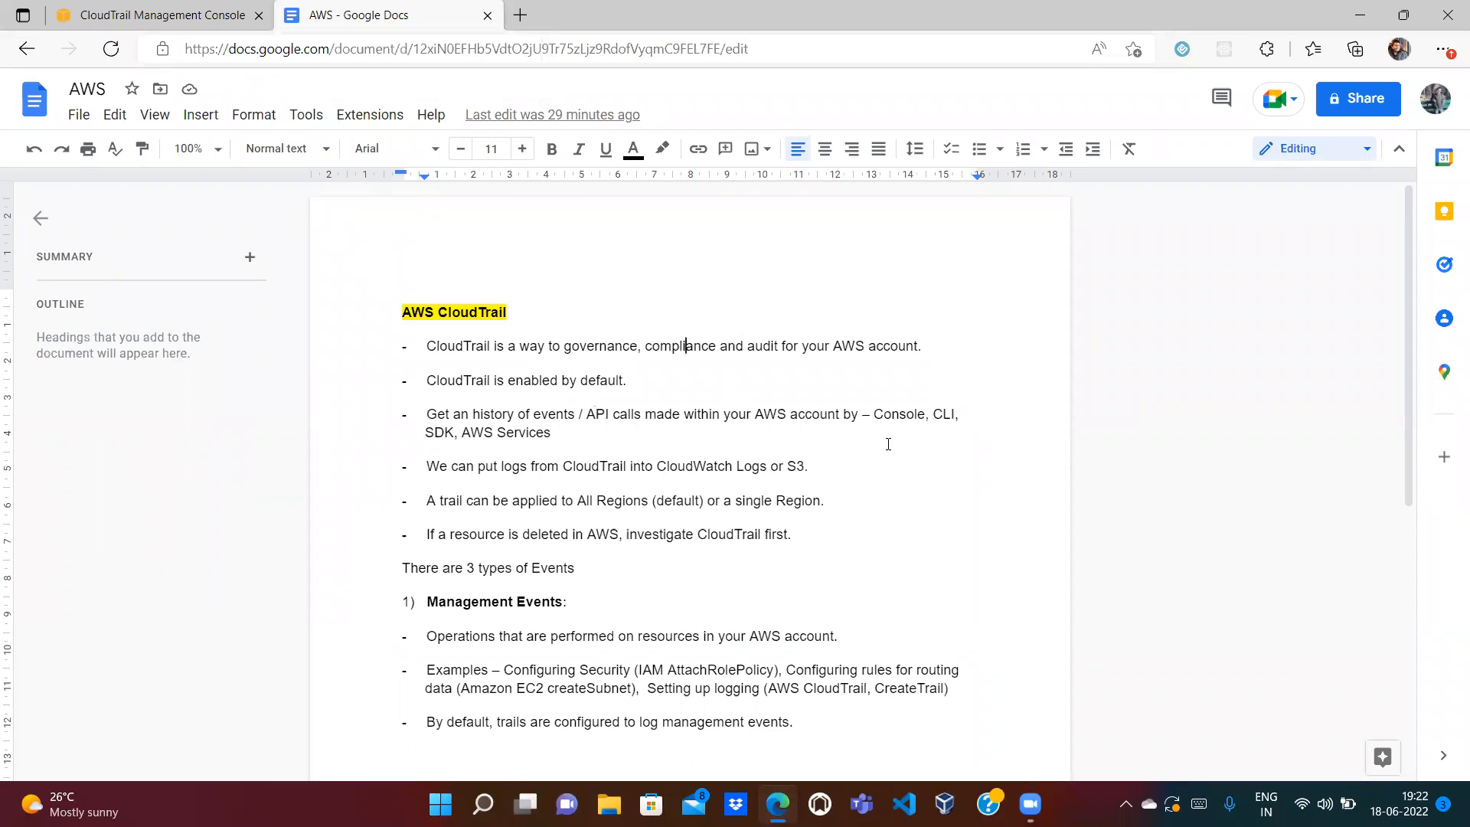
pyautogui.click(189, 15)
pyautogui.click(319, 5)
pyautogui.doubleClick(434, 433)
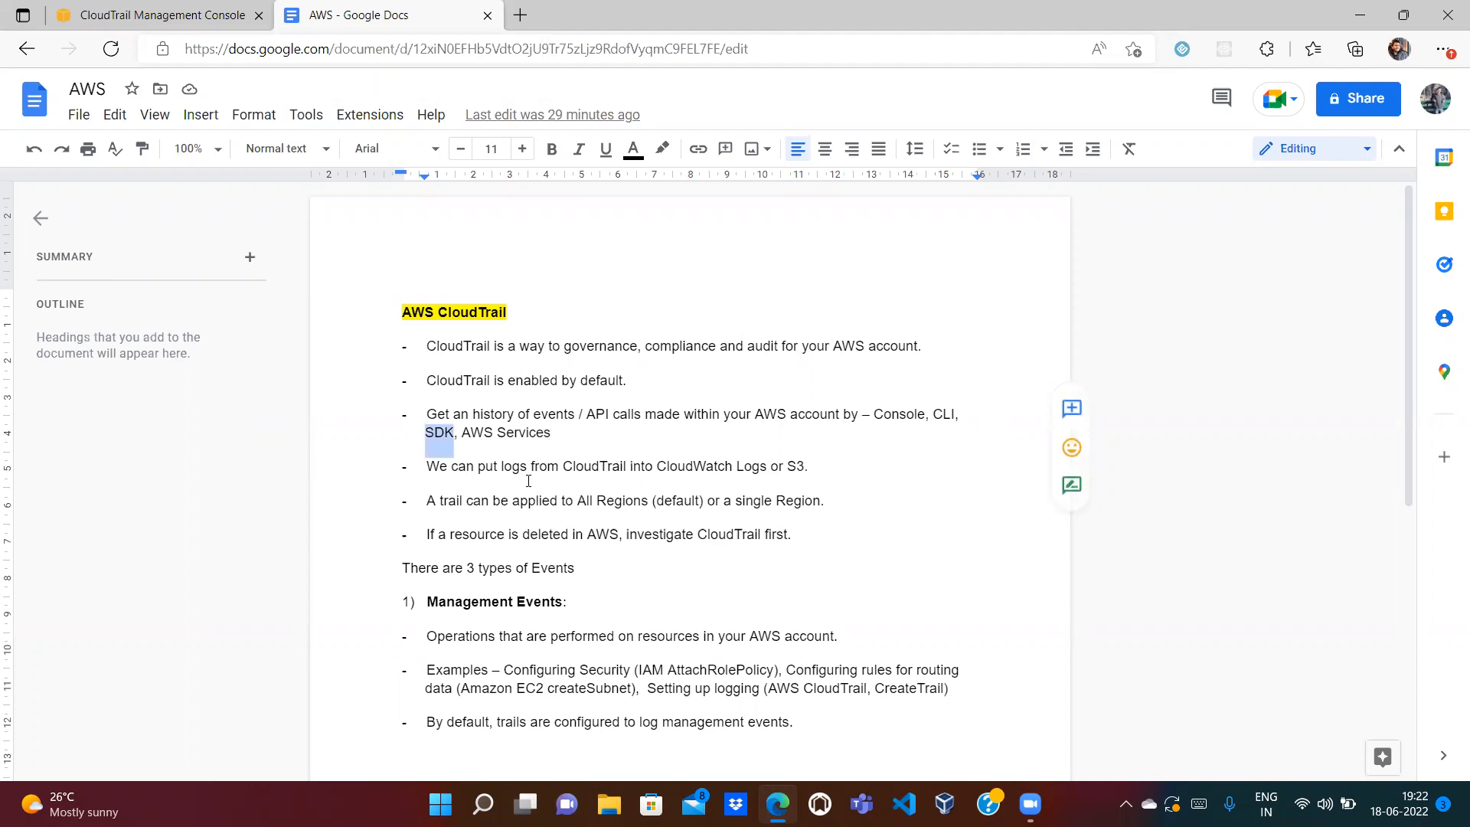
pyautogui.click(604, 500)
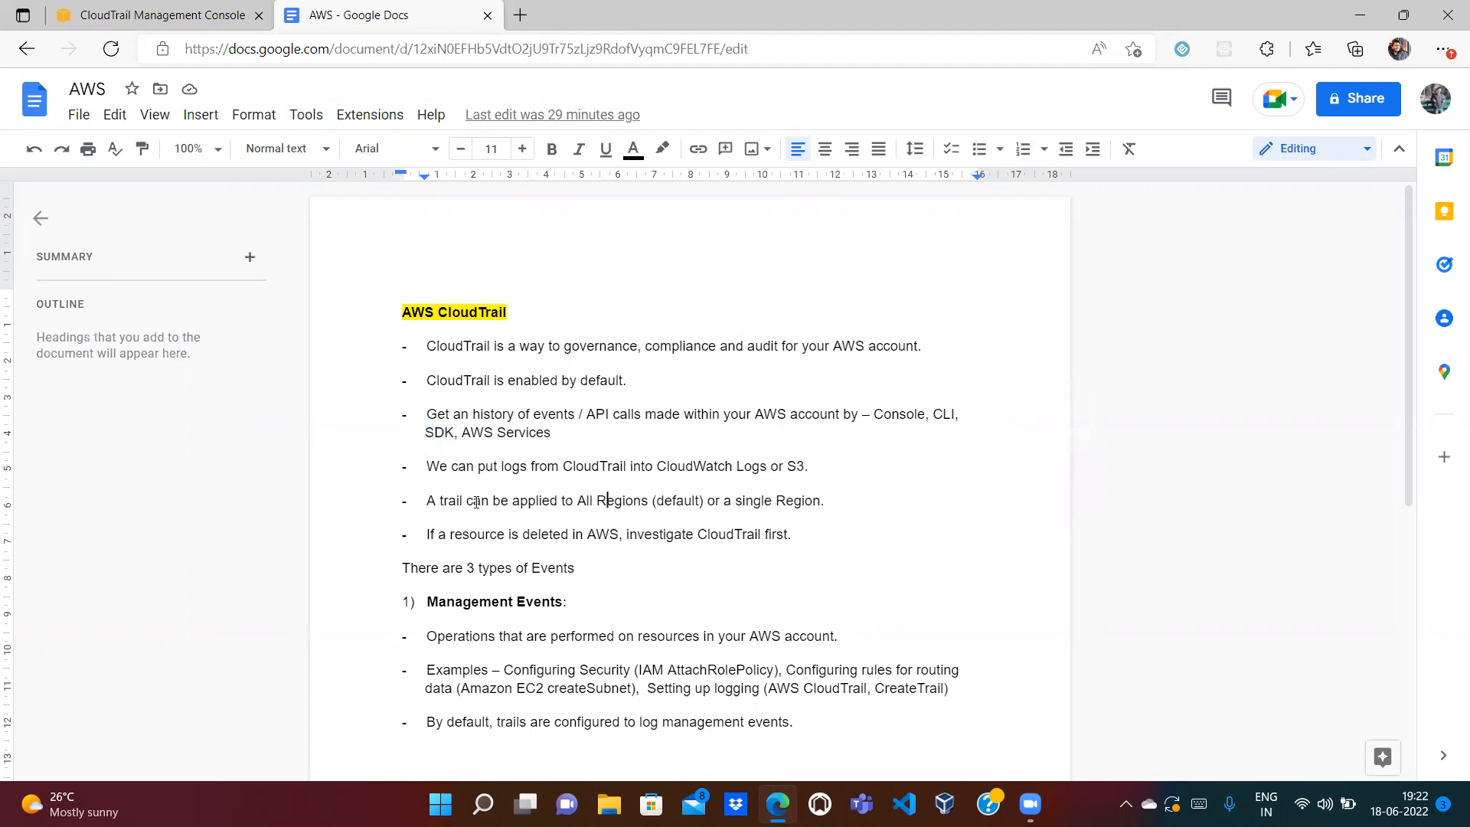
pyautogui.moveTo(426, 534); pyautogui.dragTo(574, 541)
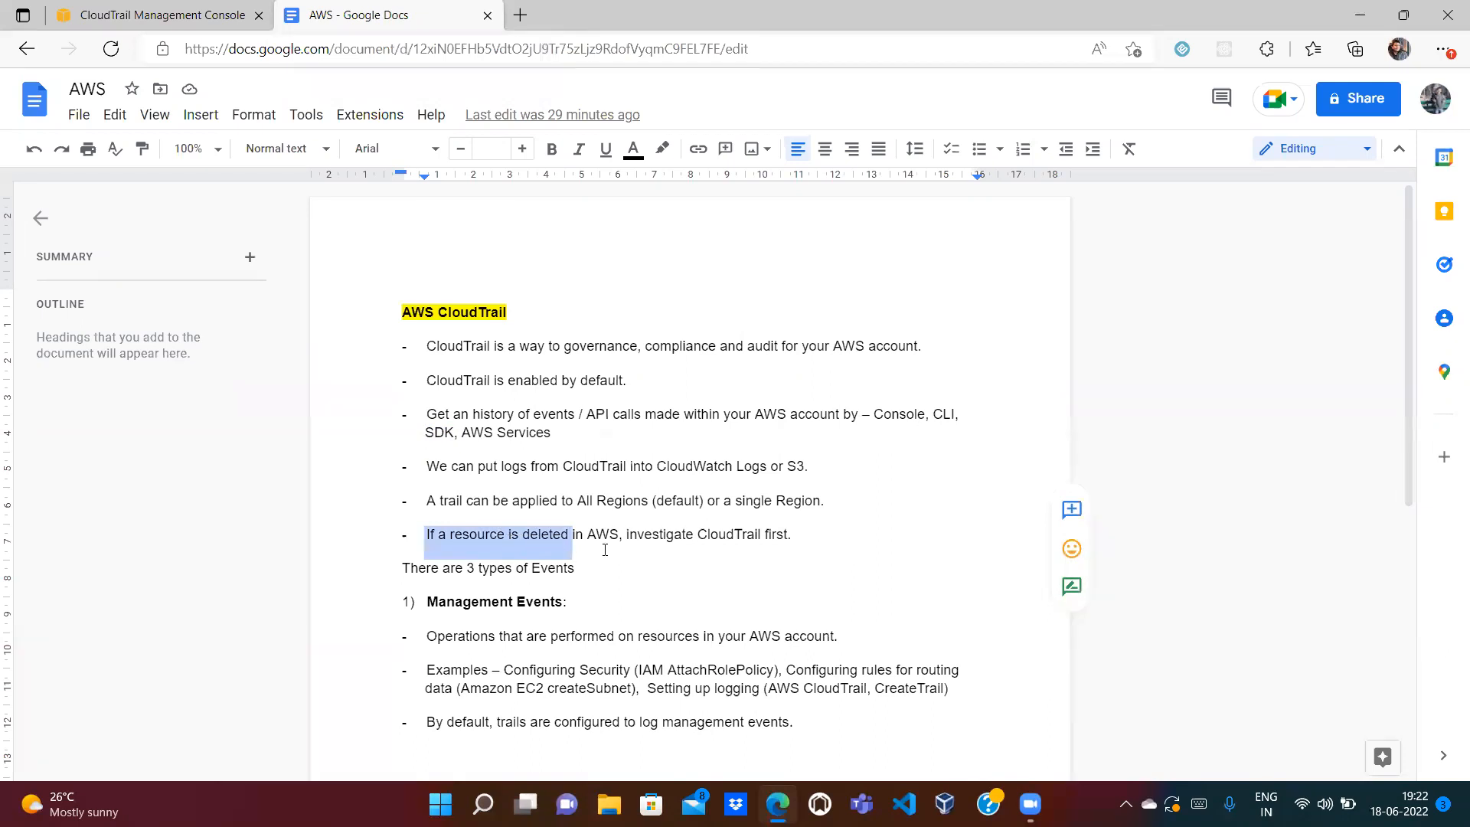
pyautogui.click(647, 552)
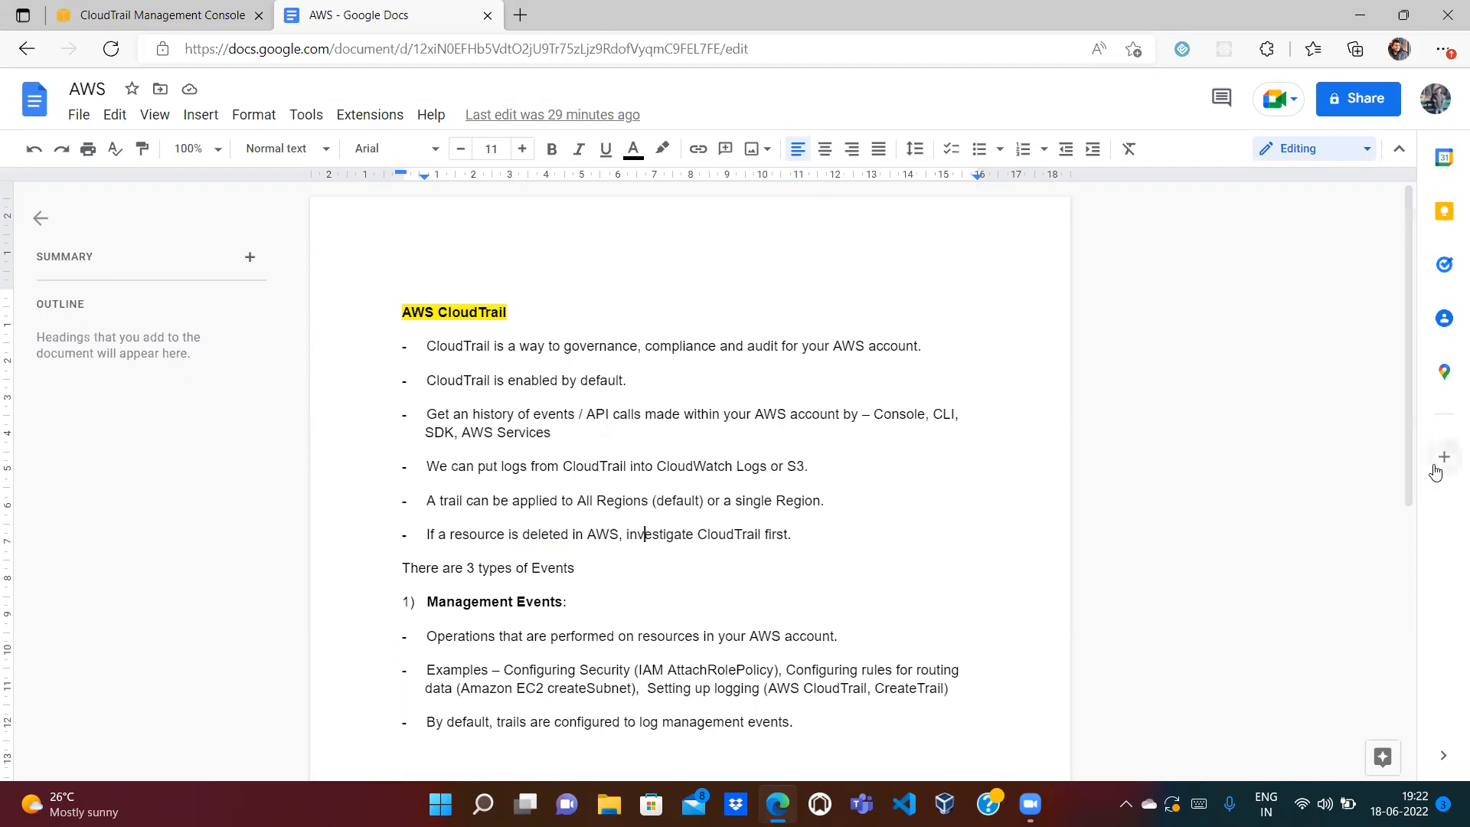
pyautogui.scroll(-5, 1404, 458)
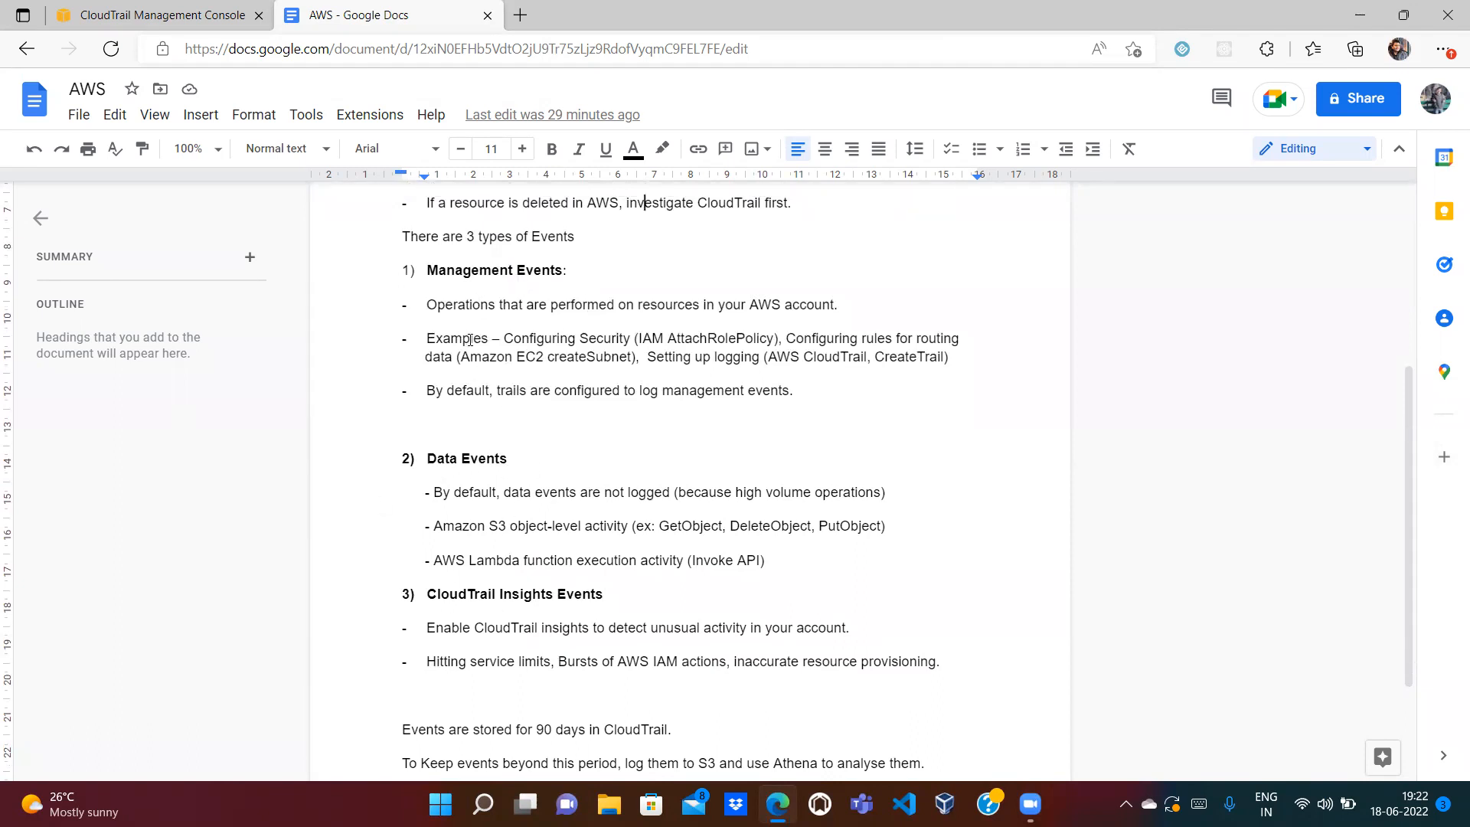
# Step: Search Bing for 'aws free tier' and open the AWS Free Tier page, closing the search tab
pyautogui.click(524, 16)
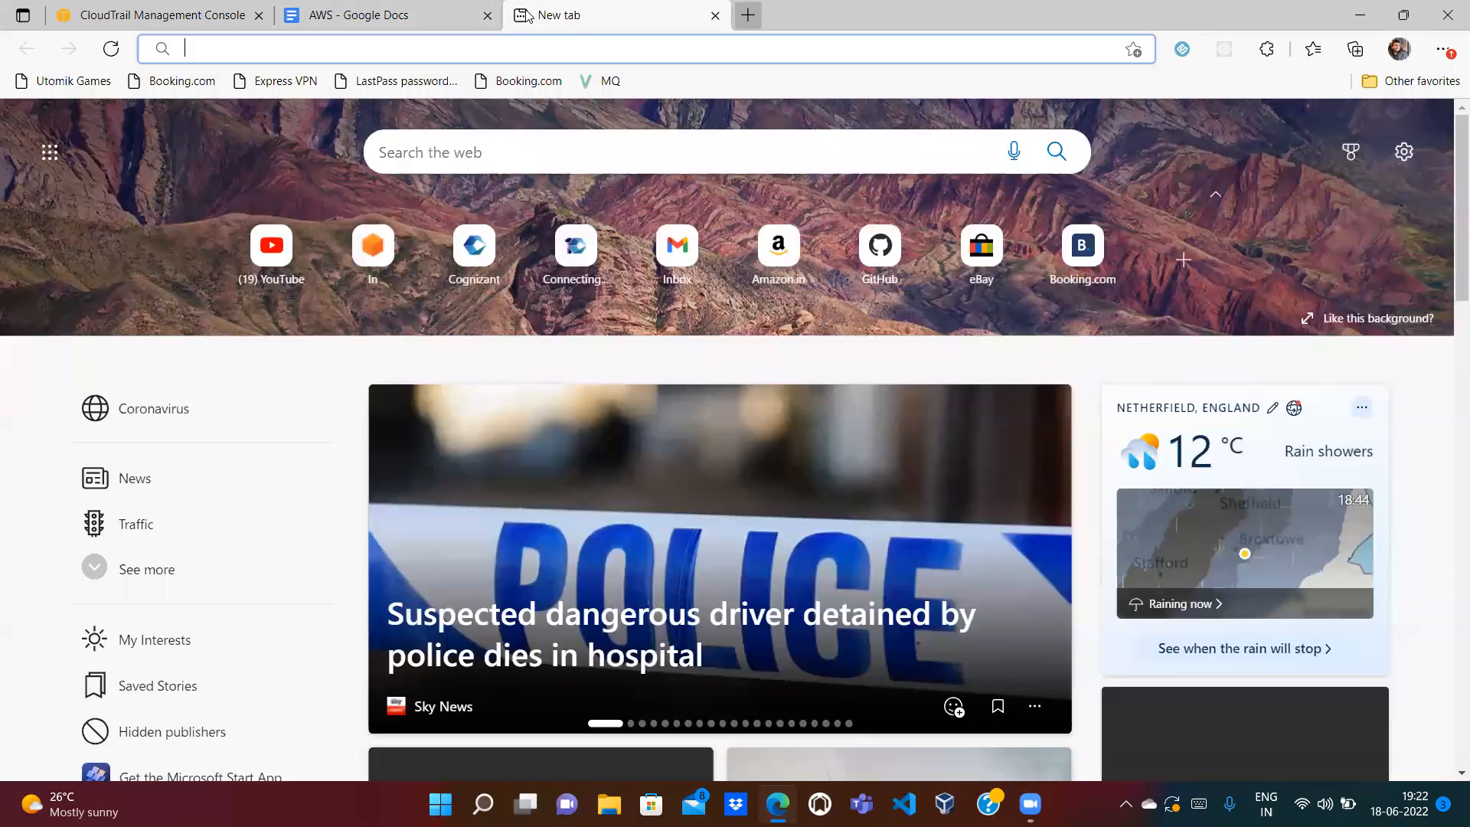
pyautogui.write('aws free tier')
pyautogui.press('Return')
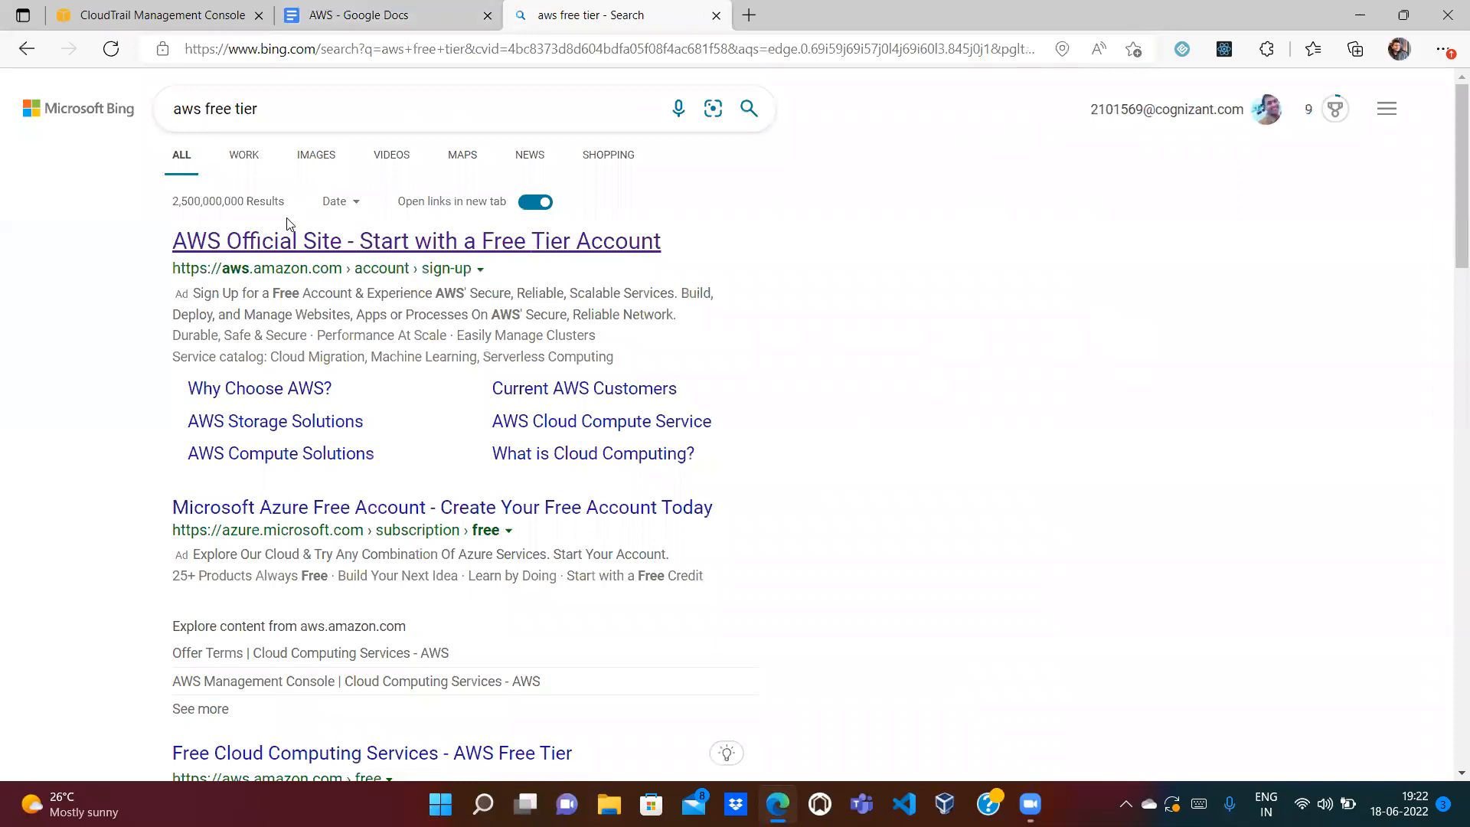
pyautogui.click(275, 243)
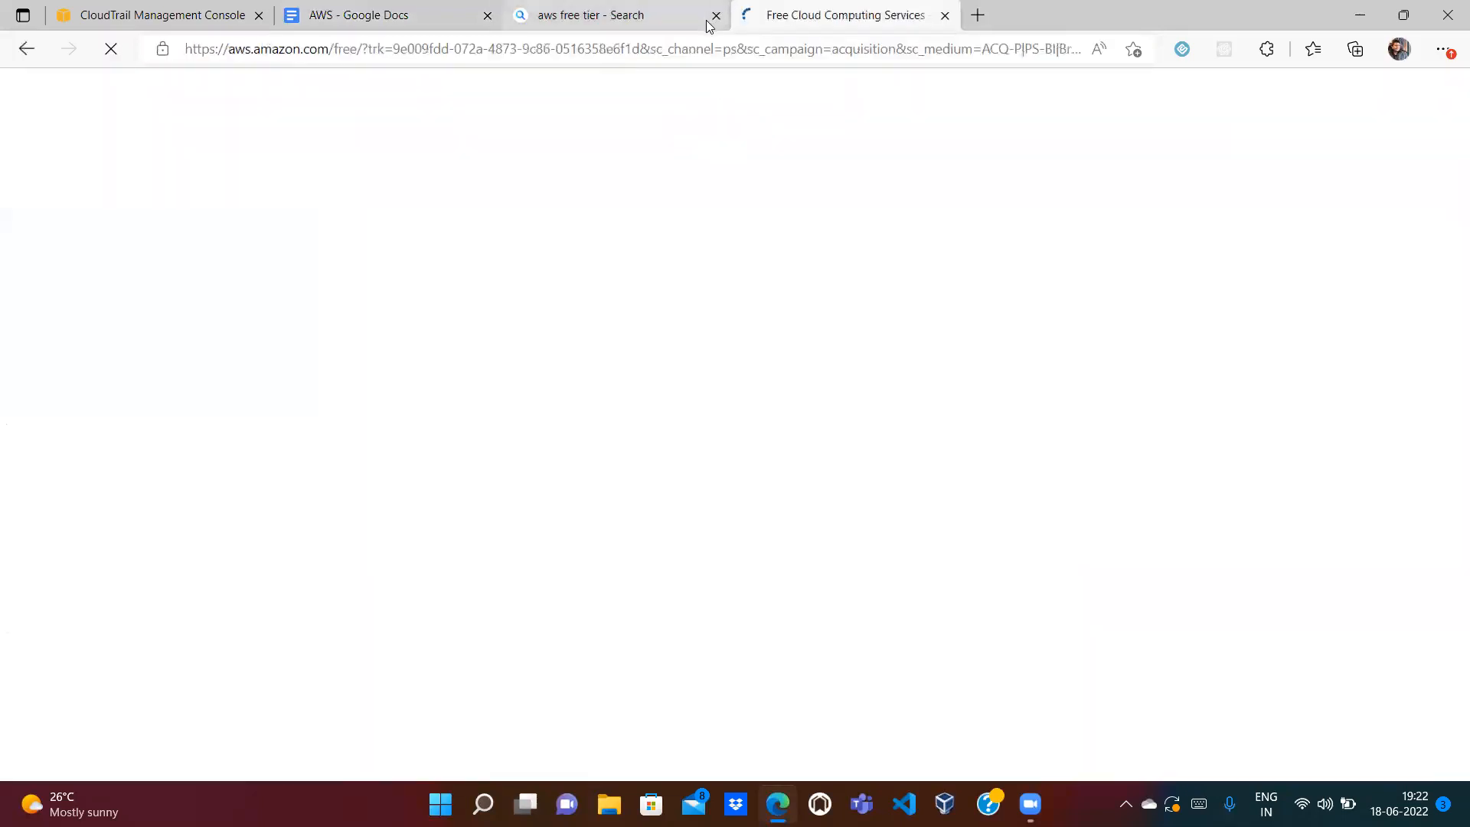
pyautogui.click(715, 16)
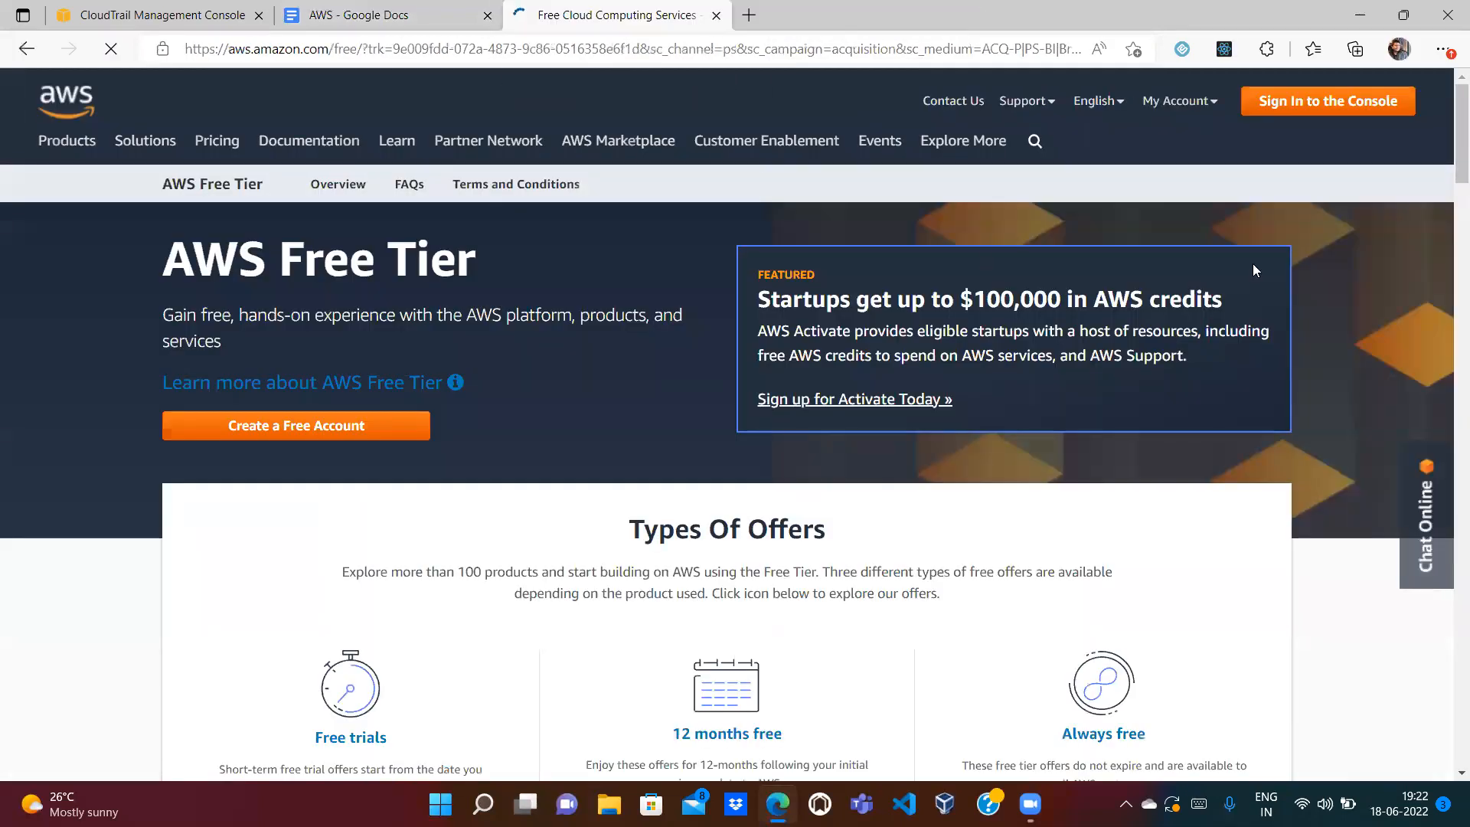
# Step: Filter Free Tier offers by 'CloudTrail' and read its always-free one-trail management events offer
pyautogui.scroll(-10, 839, 250)
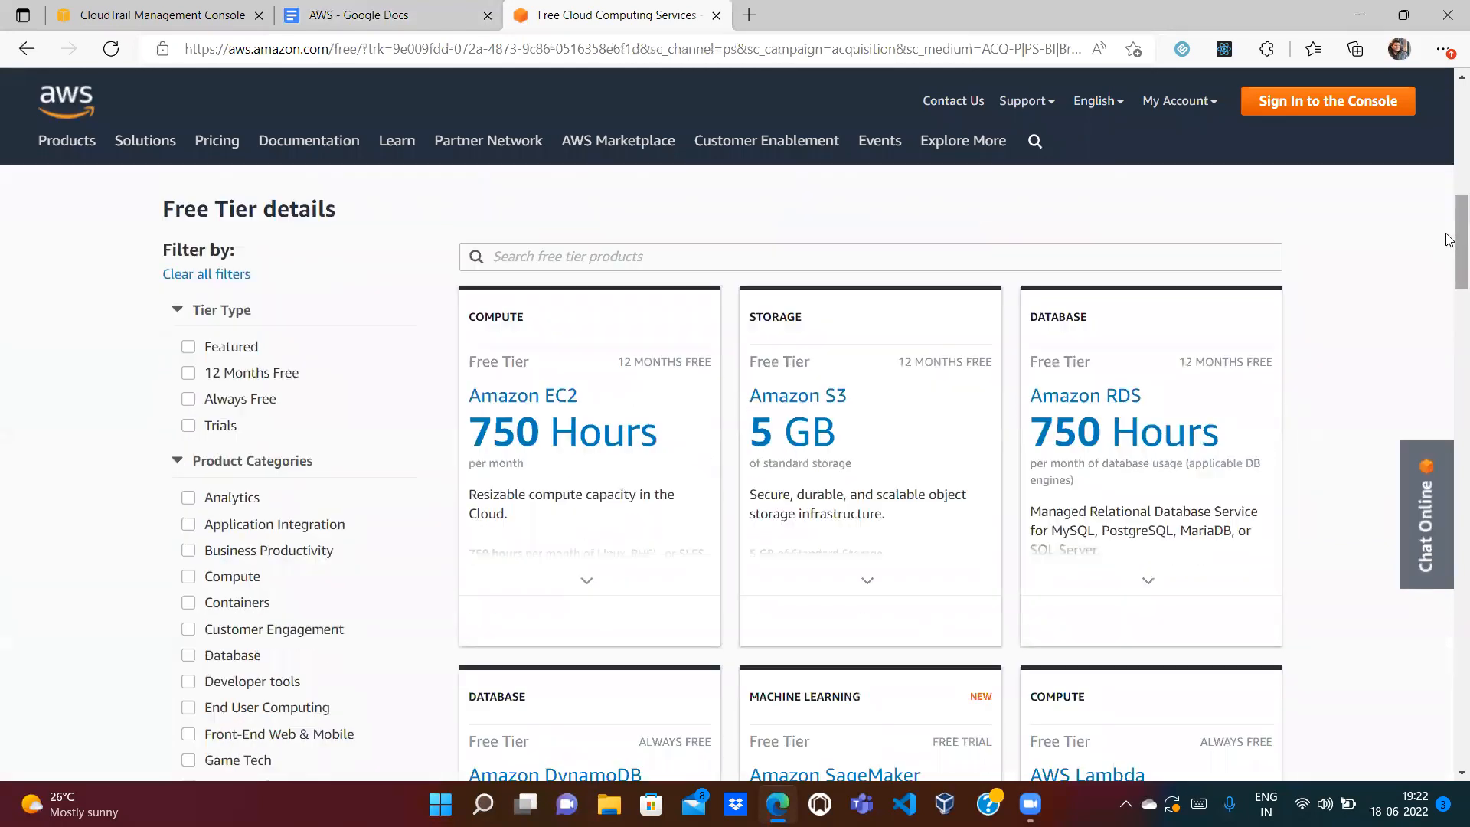
pyautogui.click(833, 246)
pyautogui.write('Clo')
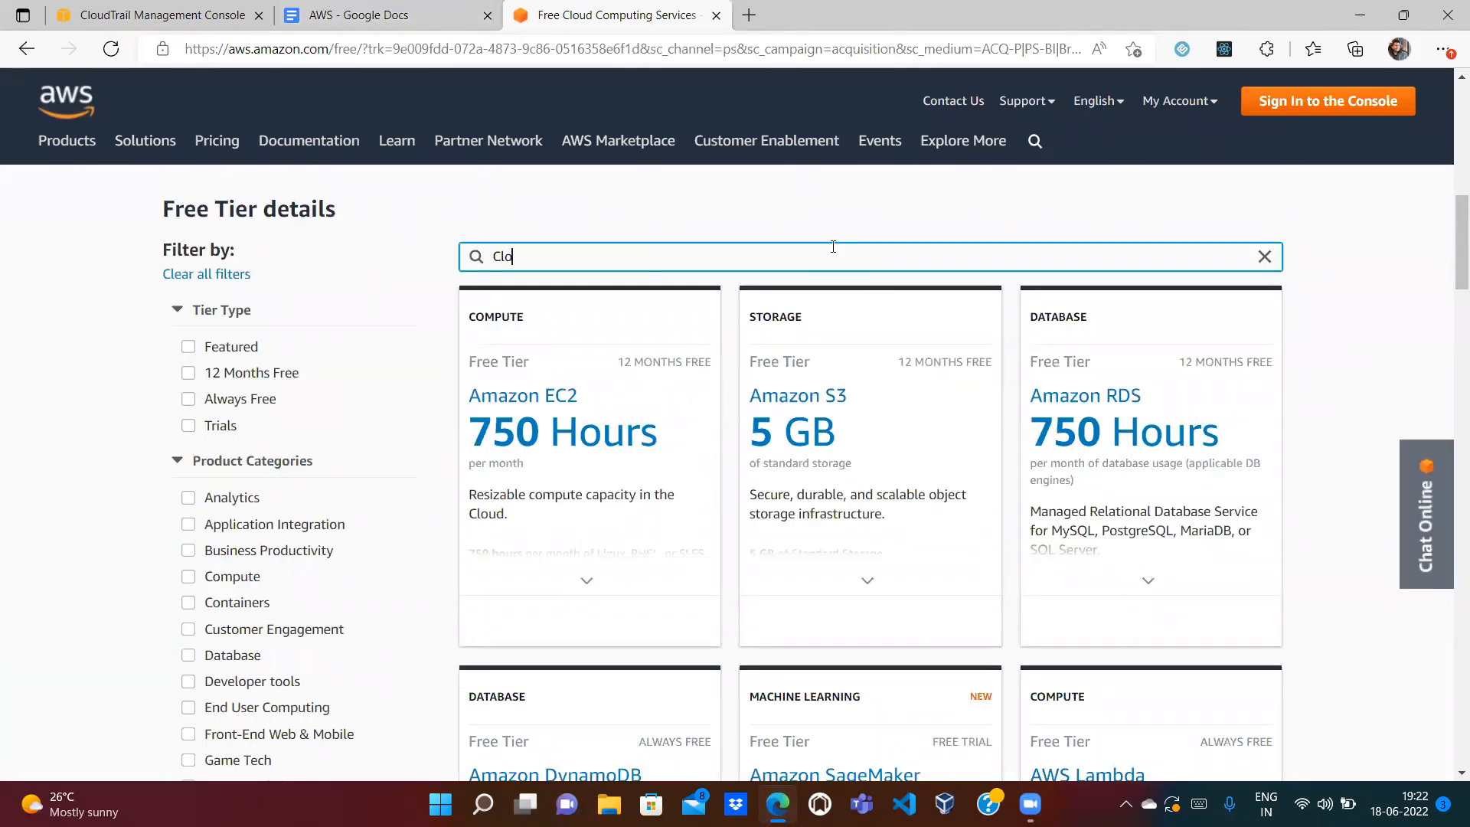
pyautogui.write('udTrail')
pyautogui.moveTo(626, 444)
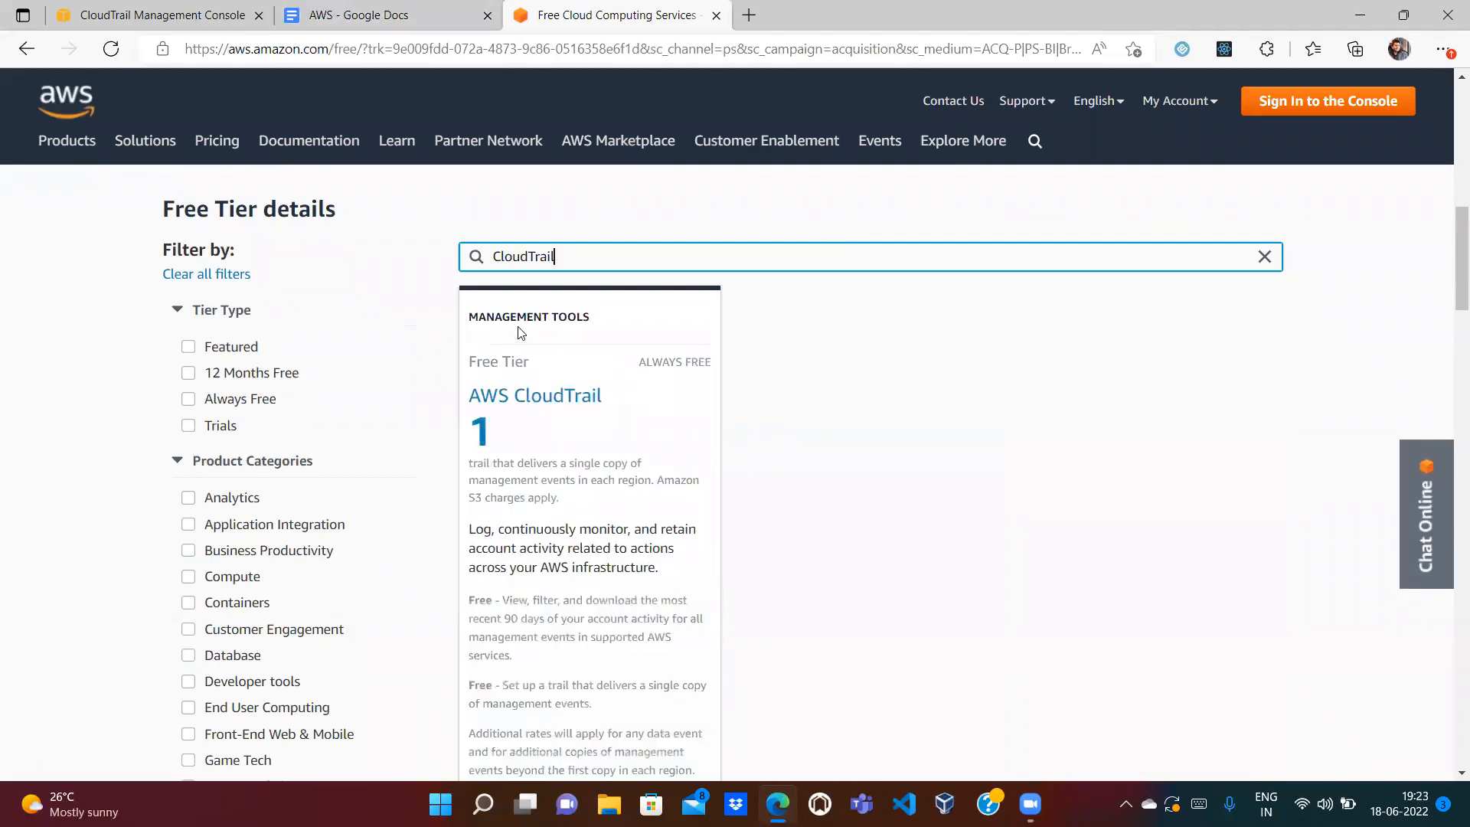
pyautogui.moveTo(470, 319); pyautogui.dragTo(594, 320)
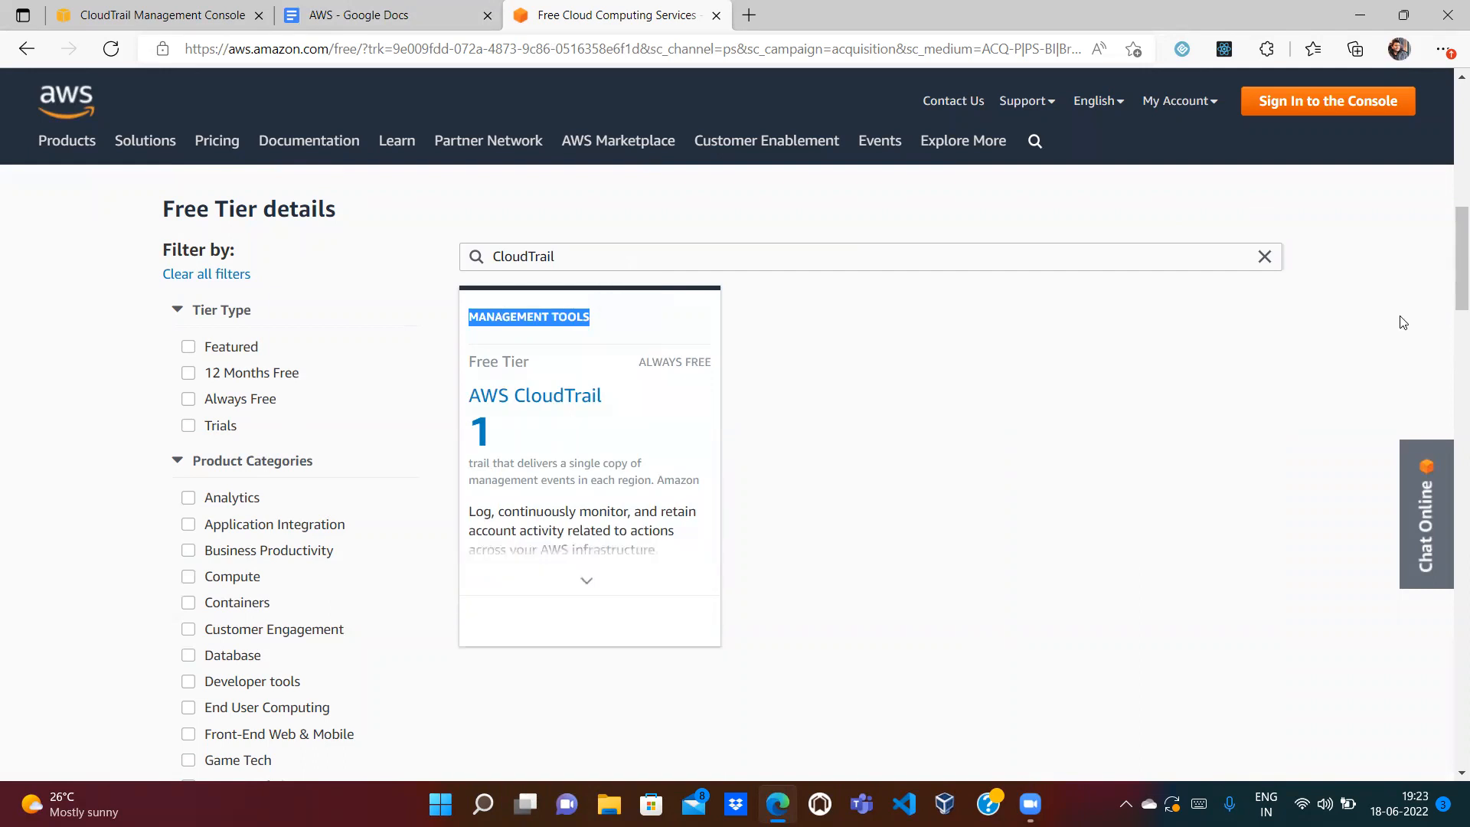
pyautogui.moveTo(1449, 264); pyautogui.dragTo(1448, 274)
pyautogui.moveTo(487, 286)
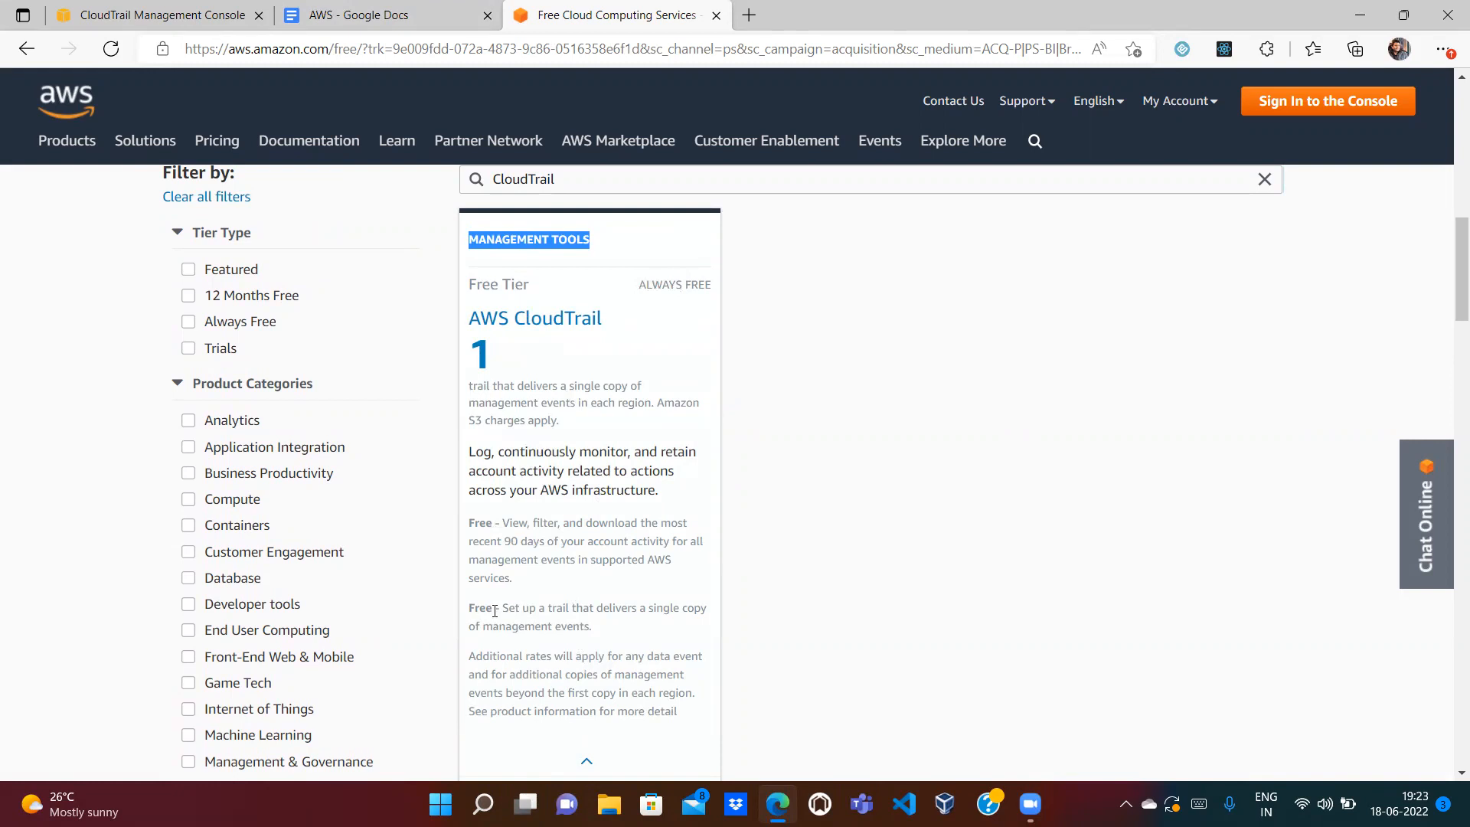
pyautogui.moveTo(506, 605); pyautogui.dragTo(611, 635)
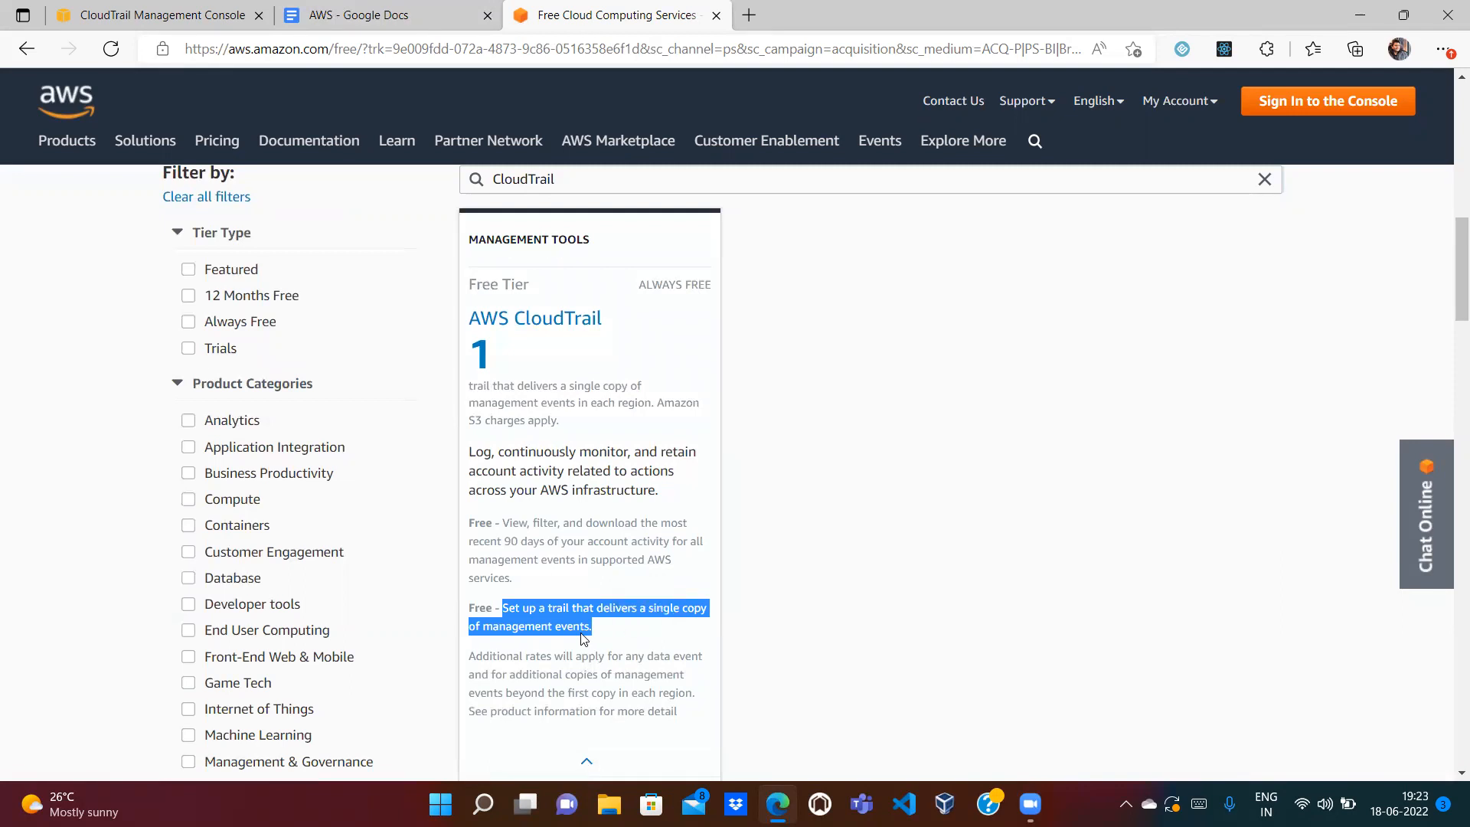
pyautogui.click(589, 632)
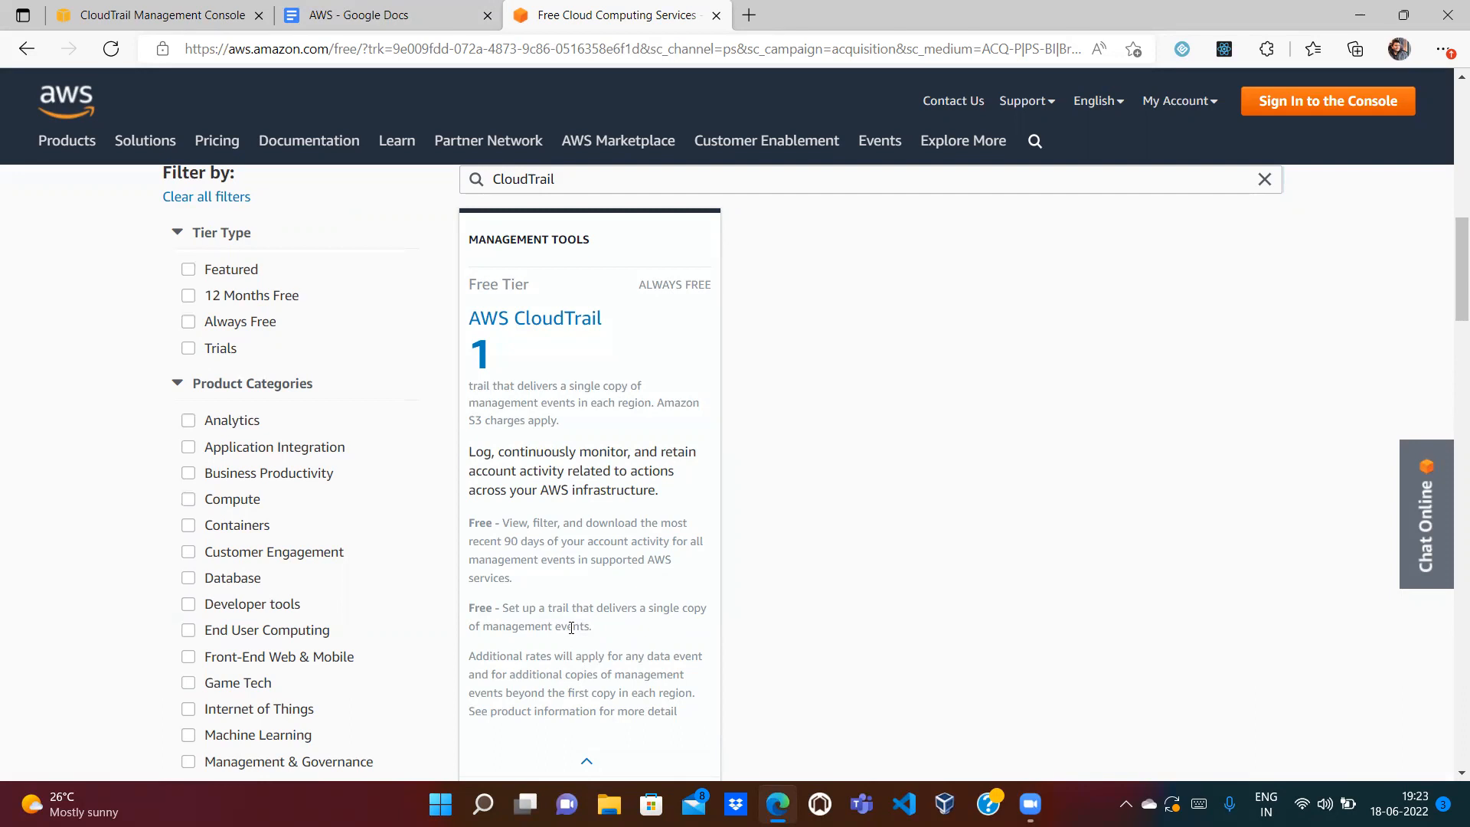
pyautogui.moveTo(601, 630); pyautogui.dragTo(467, 526)
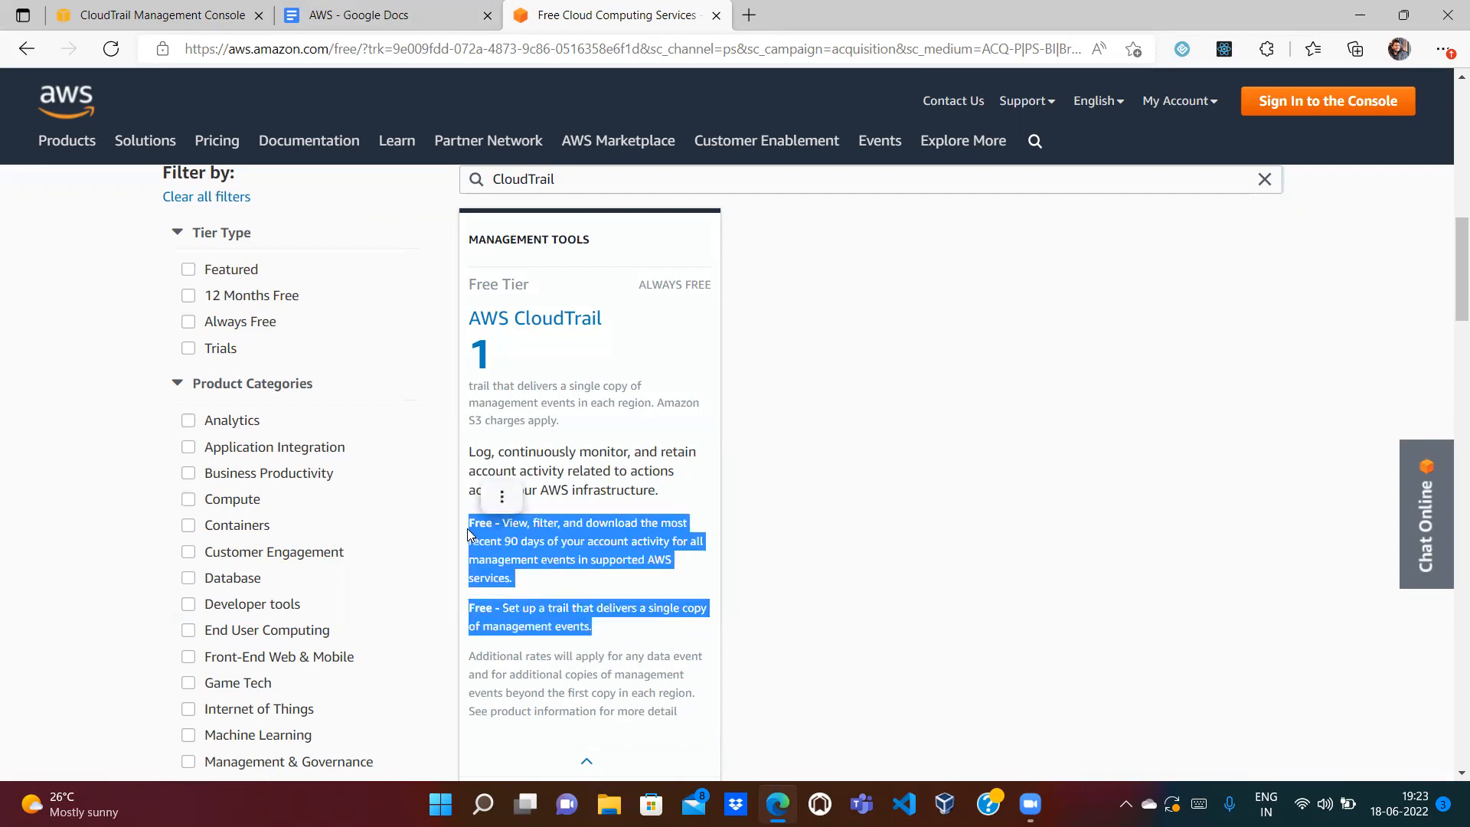
pyautogui.click(531, 607)
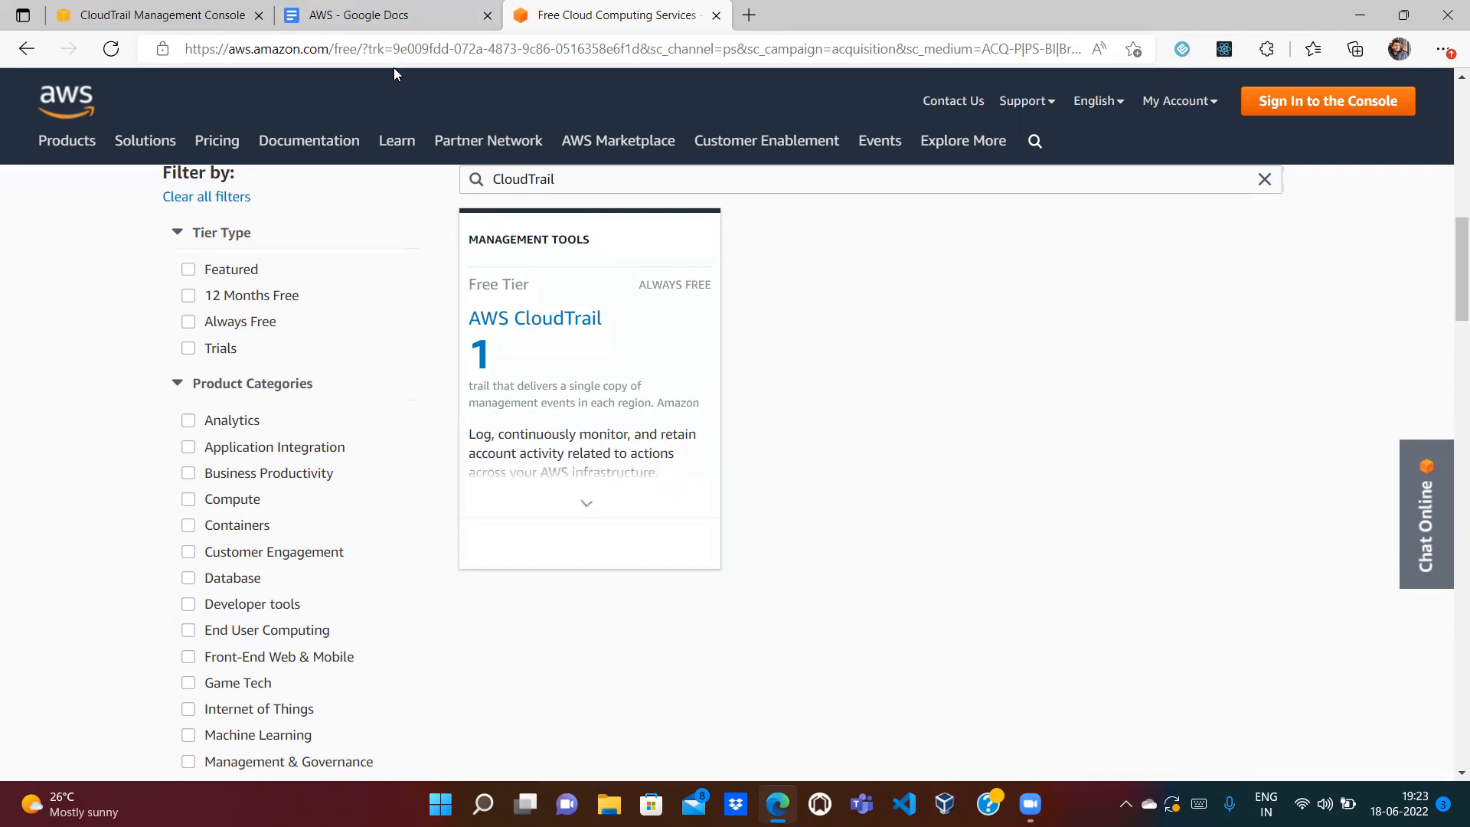
pyautogui.click(383, 15)
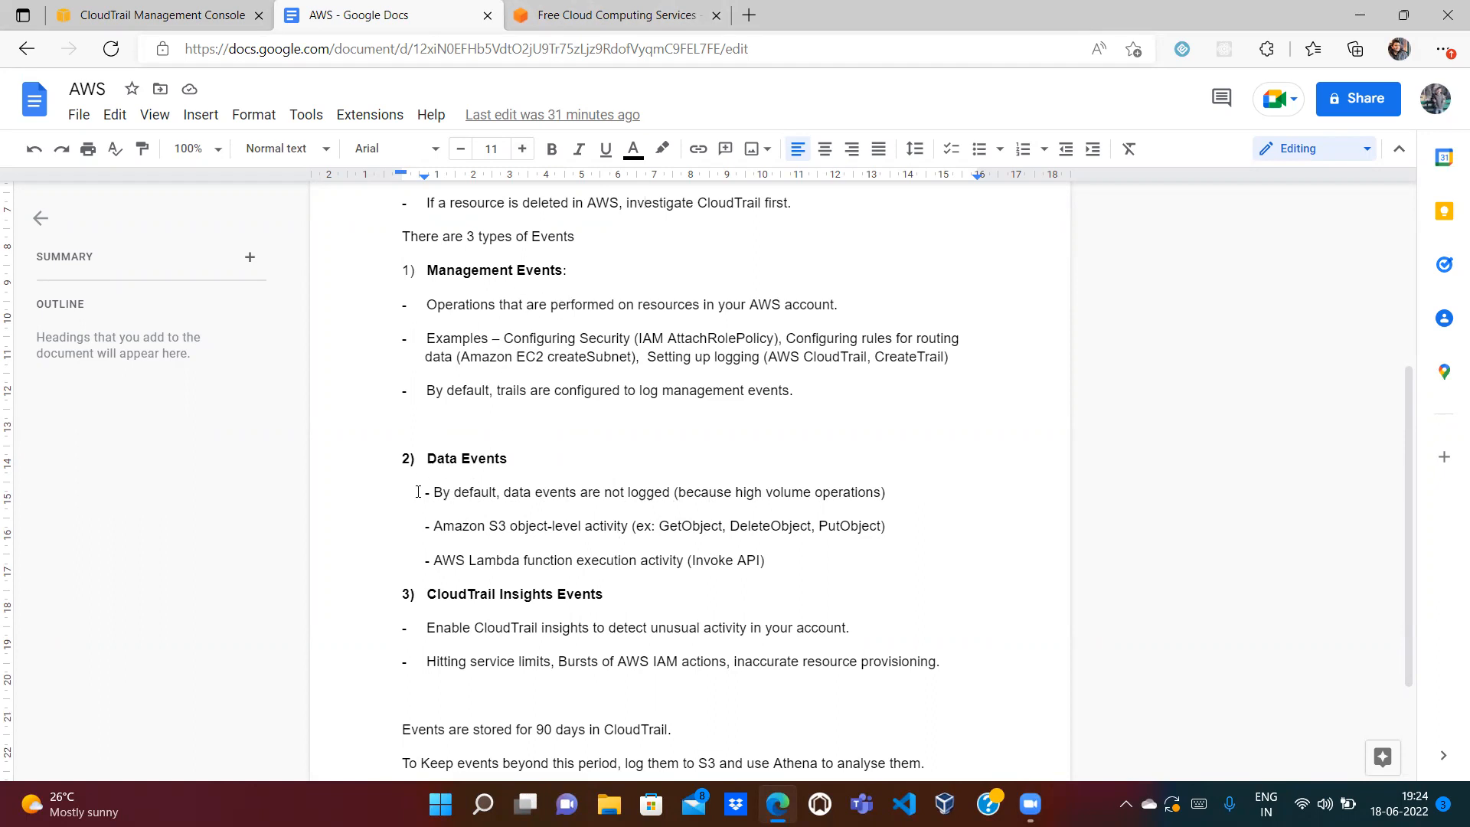
pyautogui.click(642, 10)
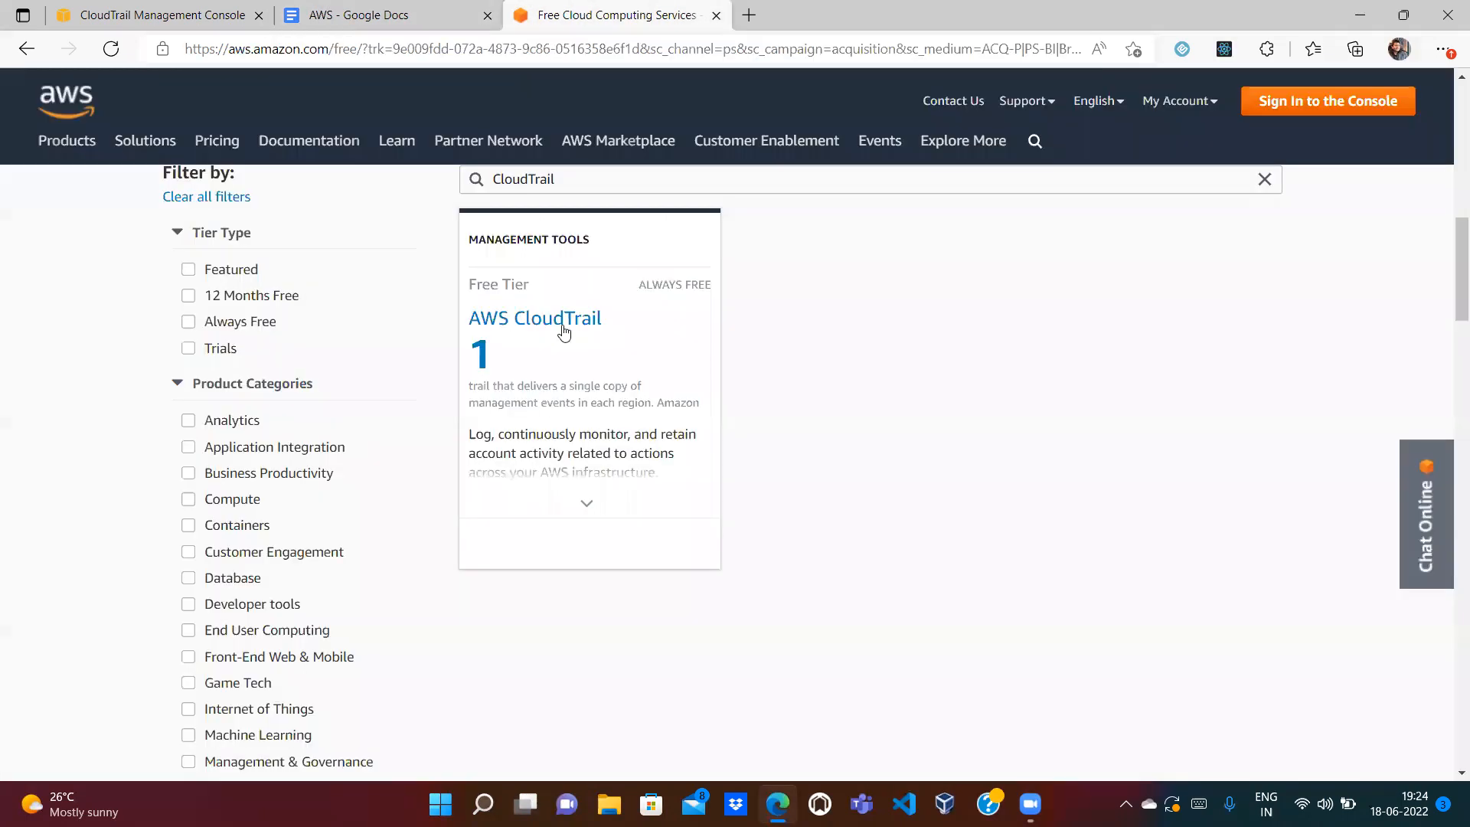
pyautogui.moveTo(468, 522); pyautogui.dragTo(593, 626)
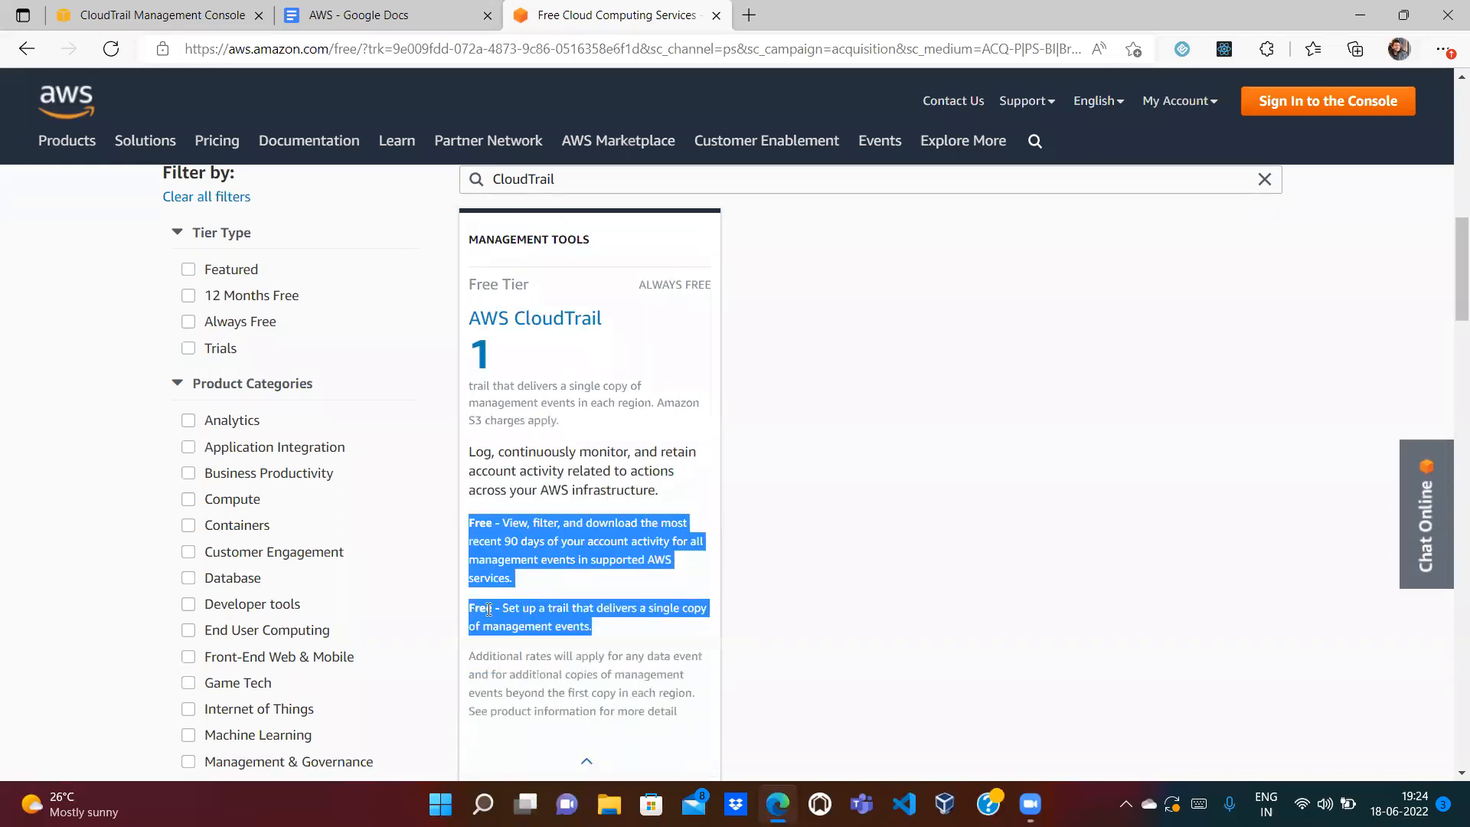
pyautogui.doubleClick(543, 629)
pyautogui.doubleClick(570, 627)
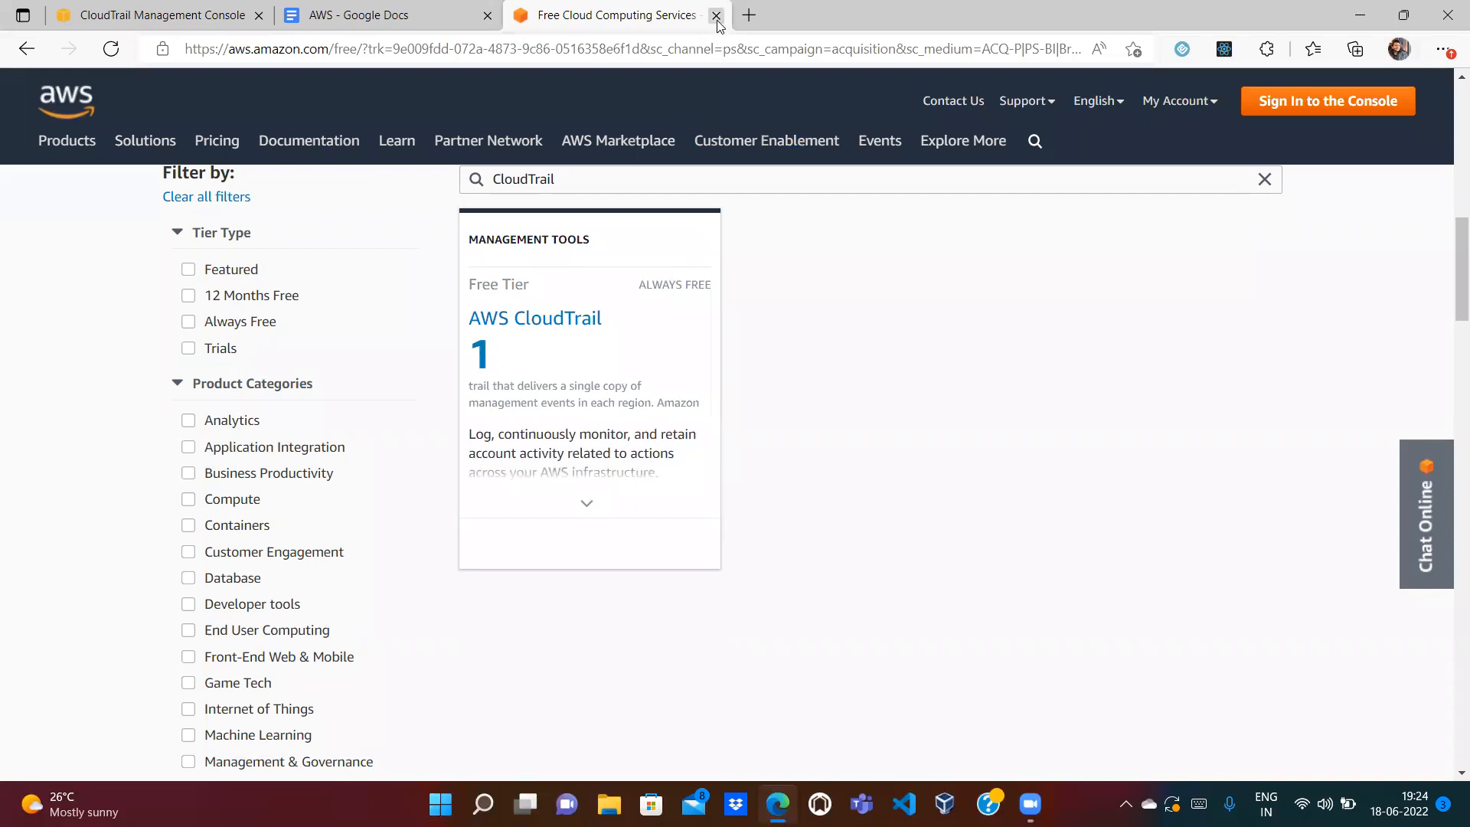
# Step: Close the free tier page and scroll the notes to Insights Events and 90-day event storage
pyautogui.click(715, 17)
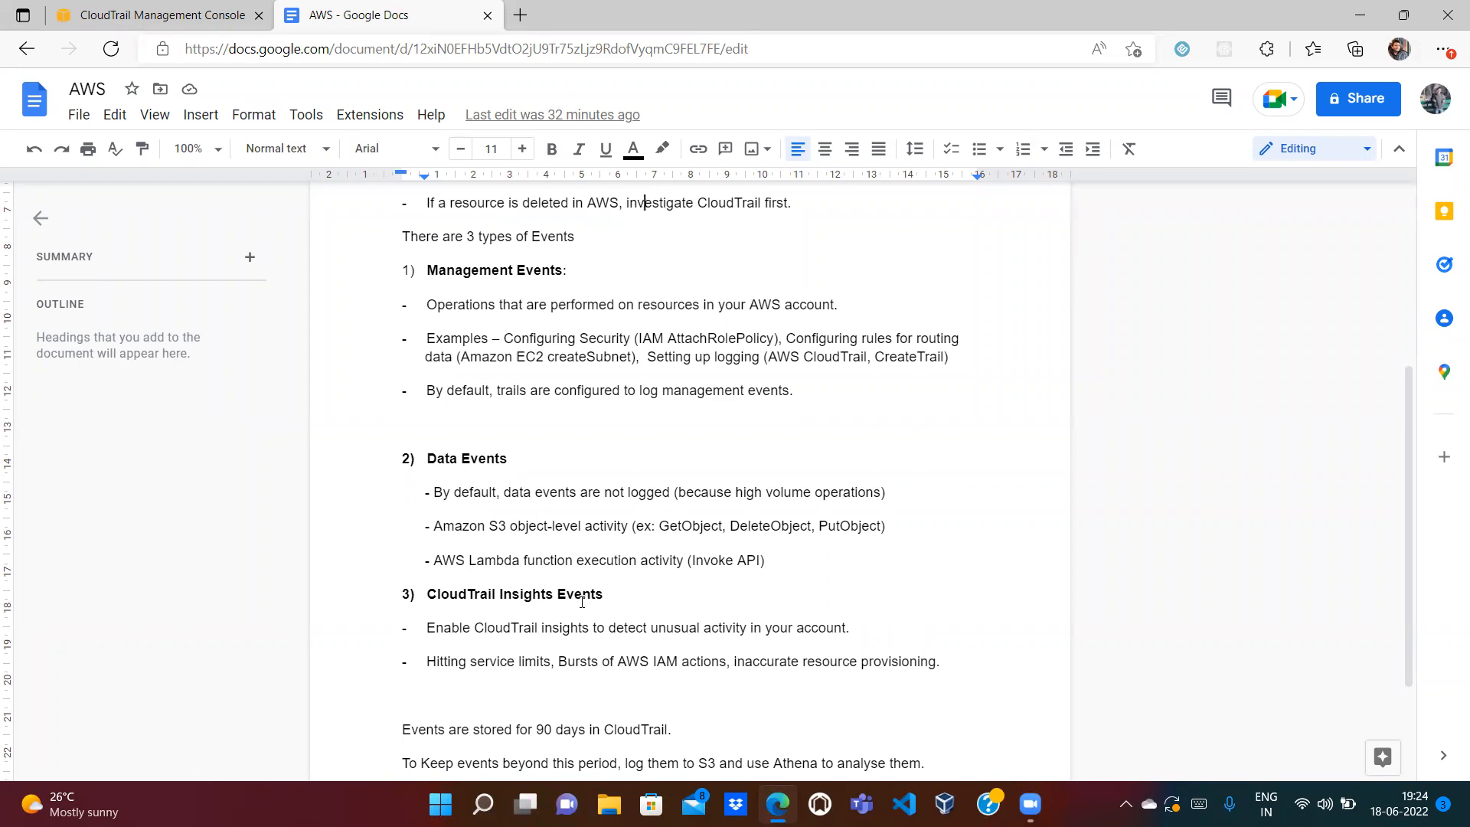
pyautogui.press('Down')
pyautogui.press('Down')
pyautogui.press('Down')
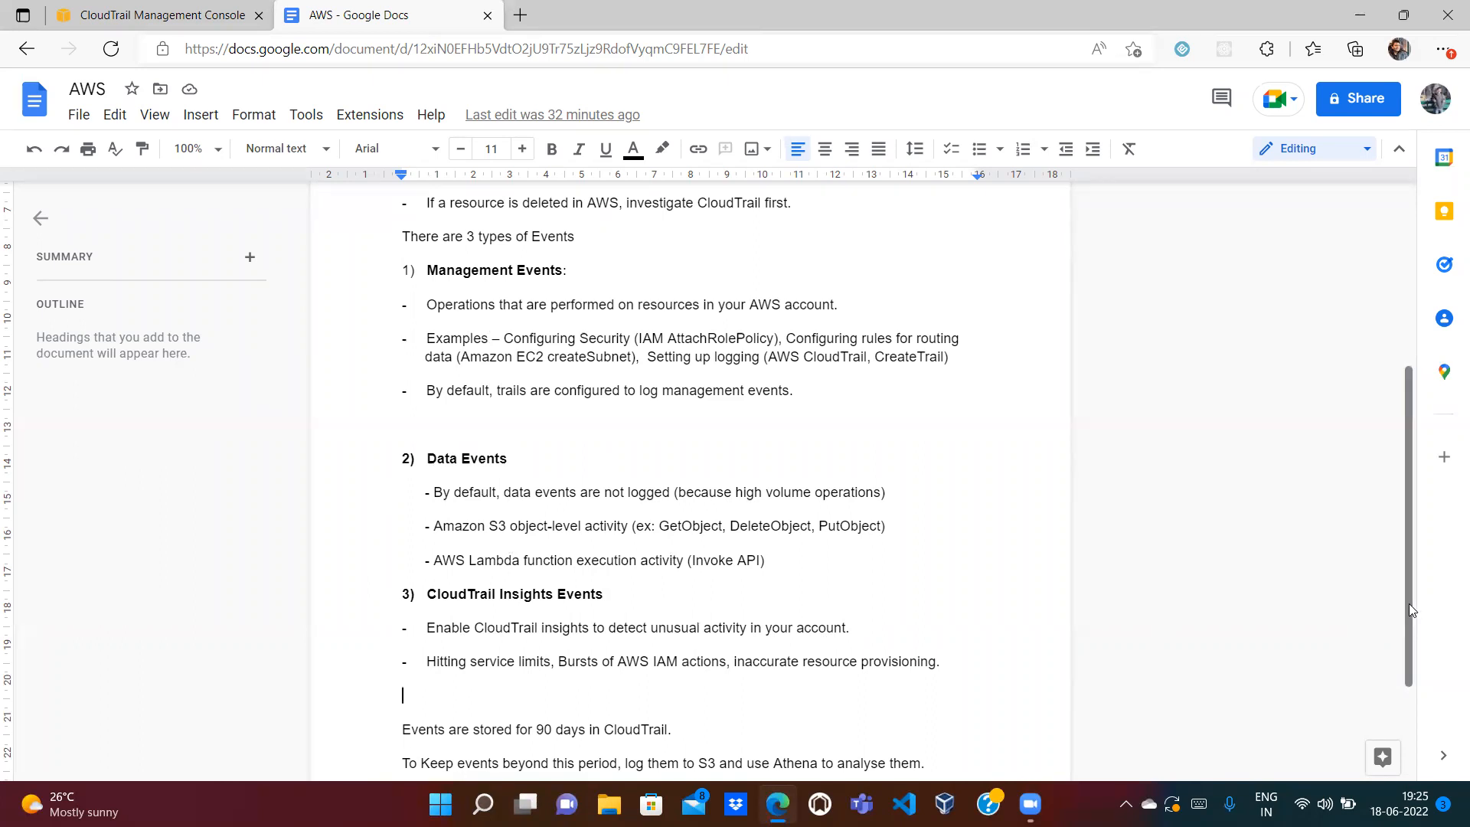
pyautogui.moveTo(1410, 565); pyautogui.dragTo(1412, 632)
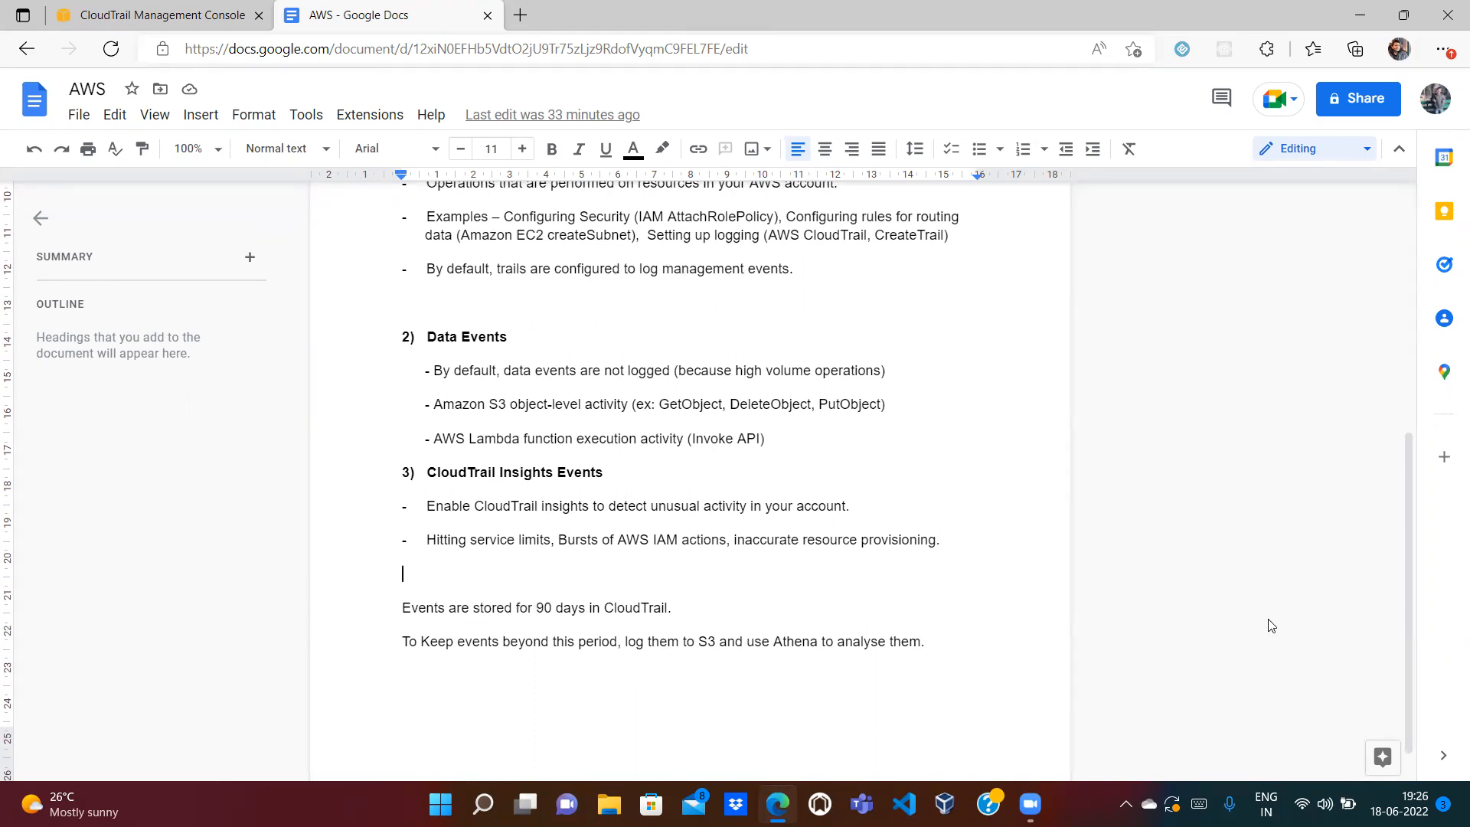
# Step: Scroll the notes back to the top and return to the CloudTrail console
pyautogui.moveTo(1407, 646); pyautogui.dragTo(1402, 360)
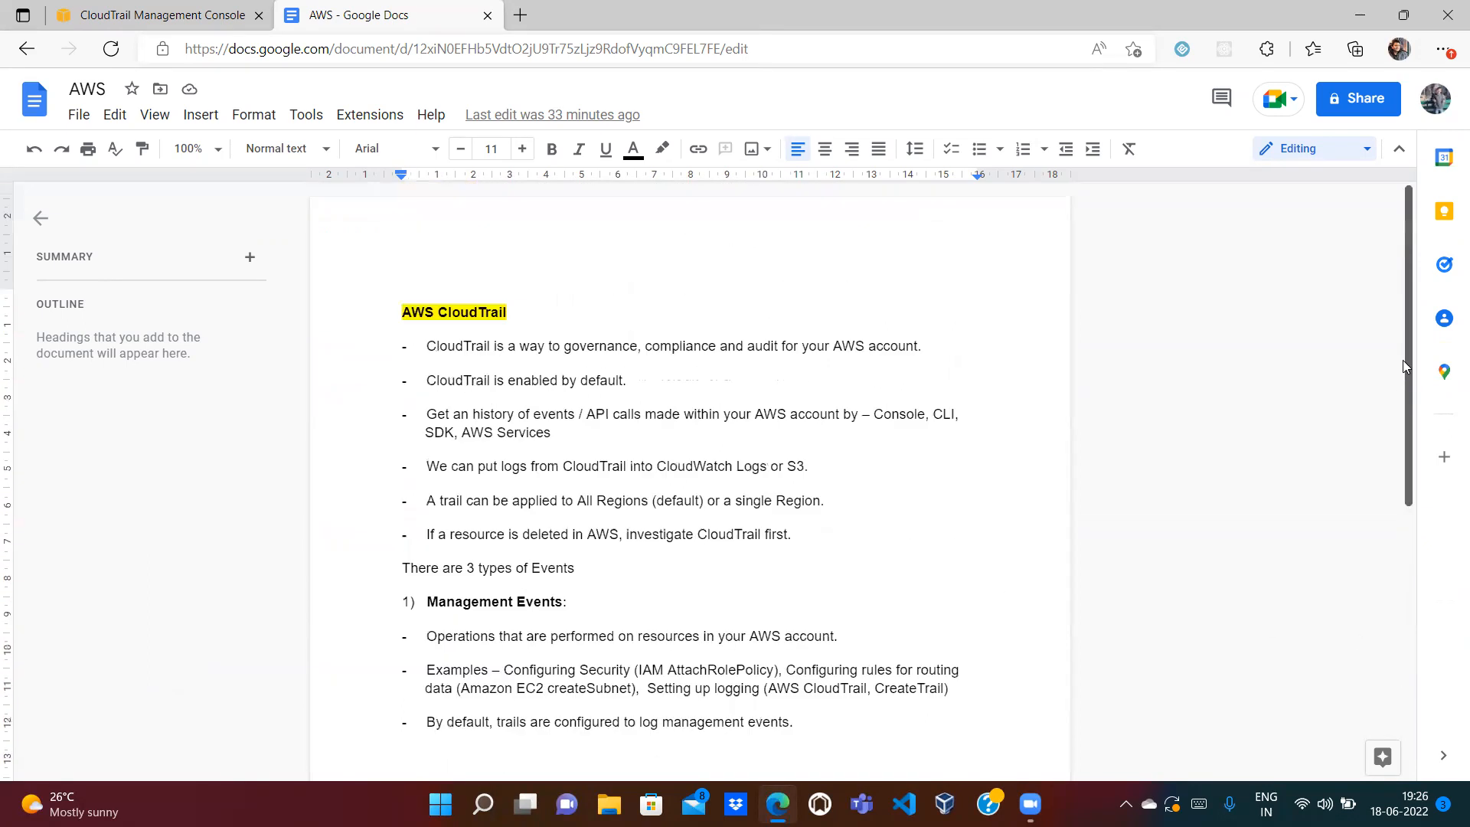
pyautogui.click(222, 7)
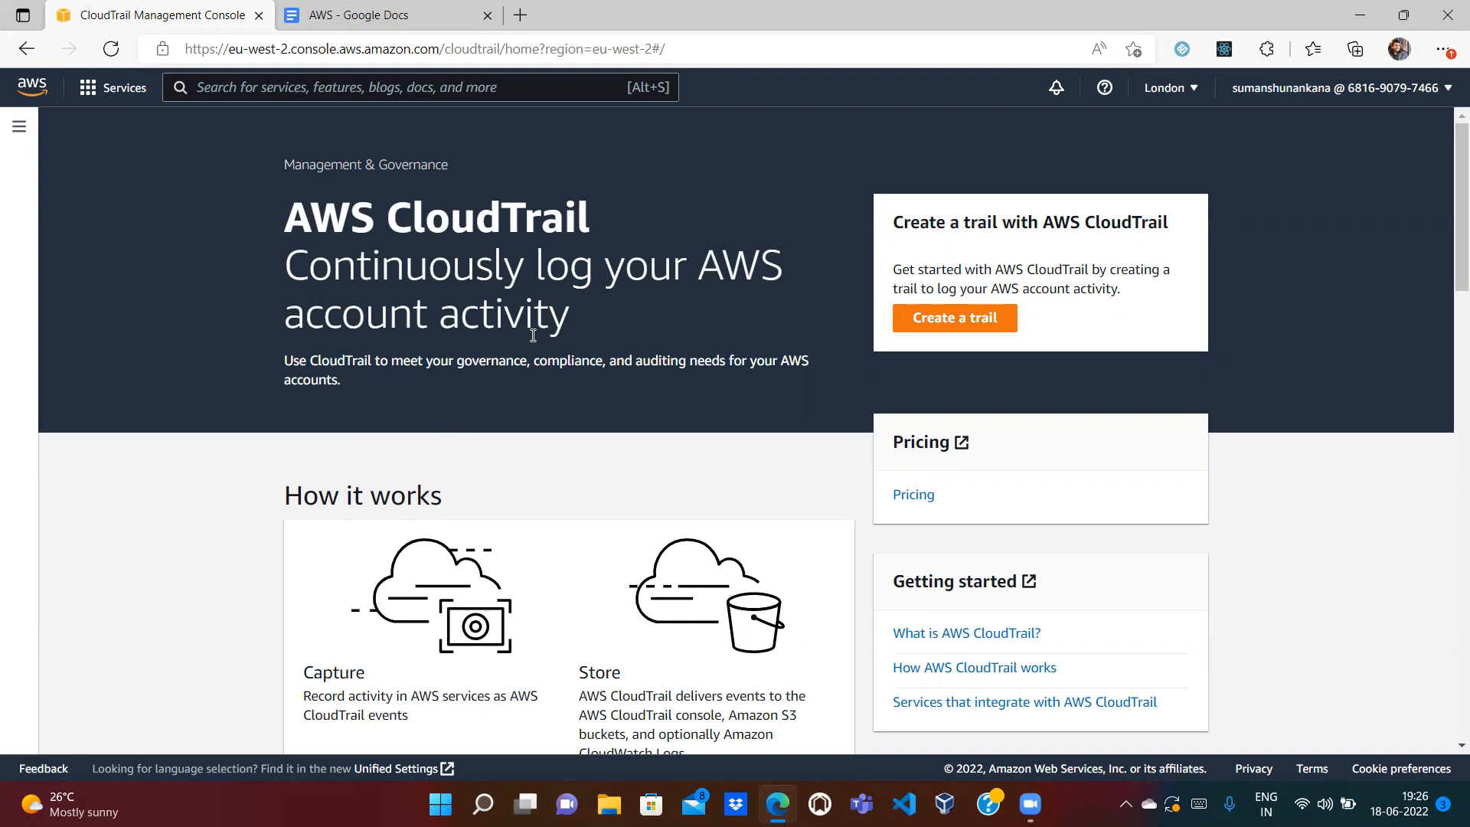
# Step: Go from the CloudTrail Dashboard to the full Event history listing recent events
pyautogui.click(19, 126)
pyautogui.click(42, 189)
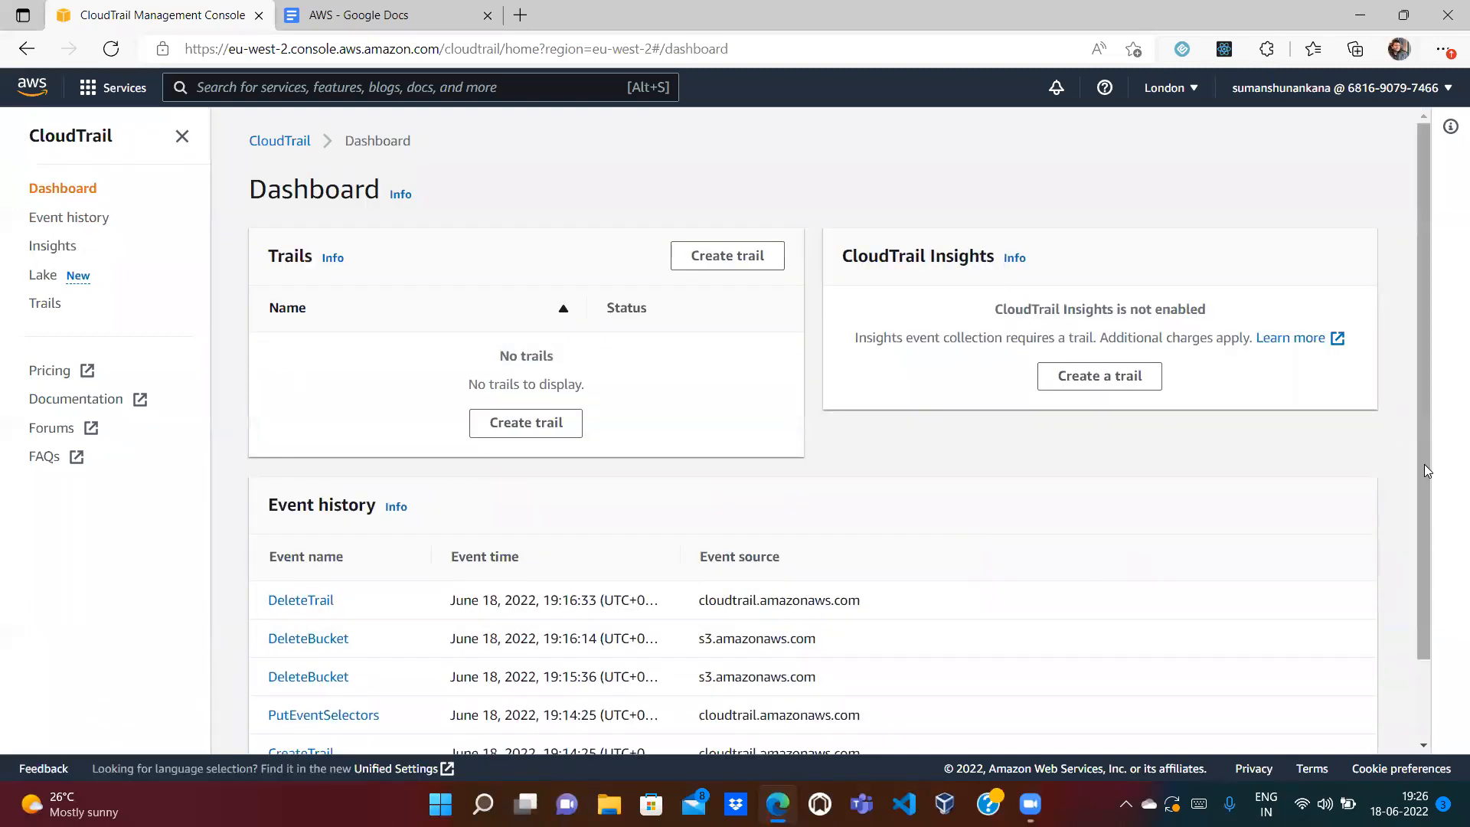
pyautogui.scroll(-2, 1426, 470)
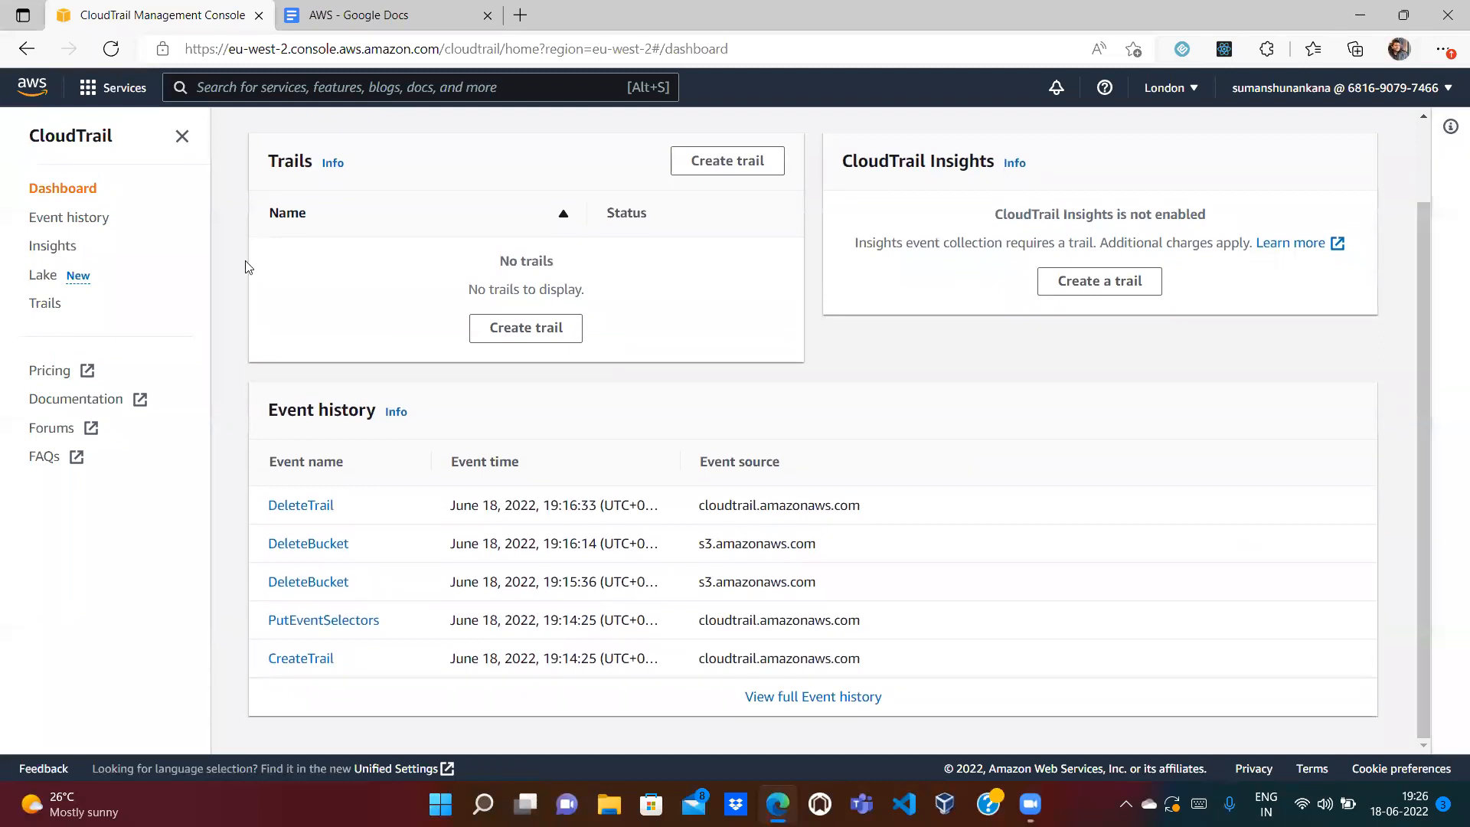
pyautogui.click(90, 219)
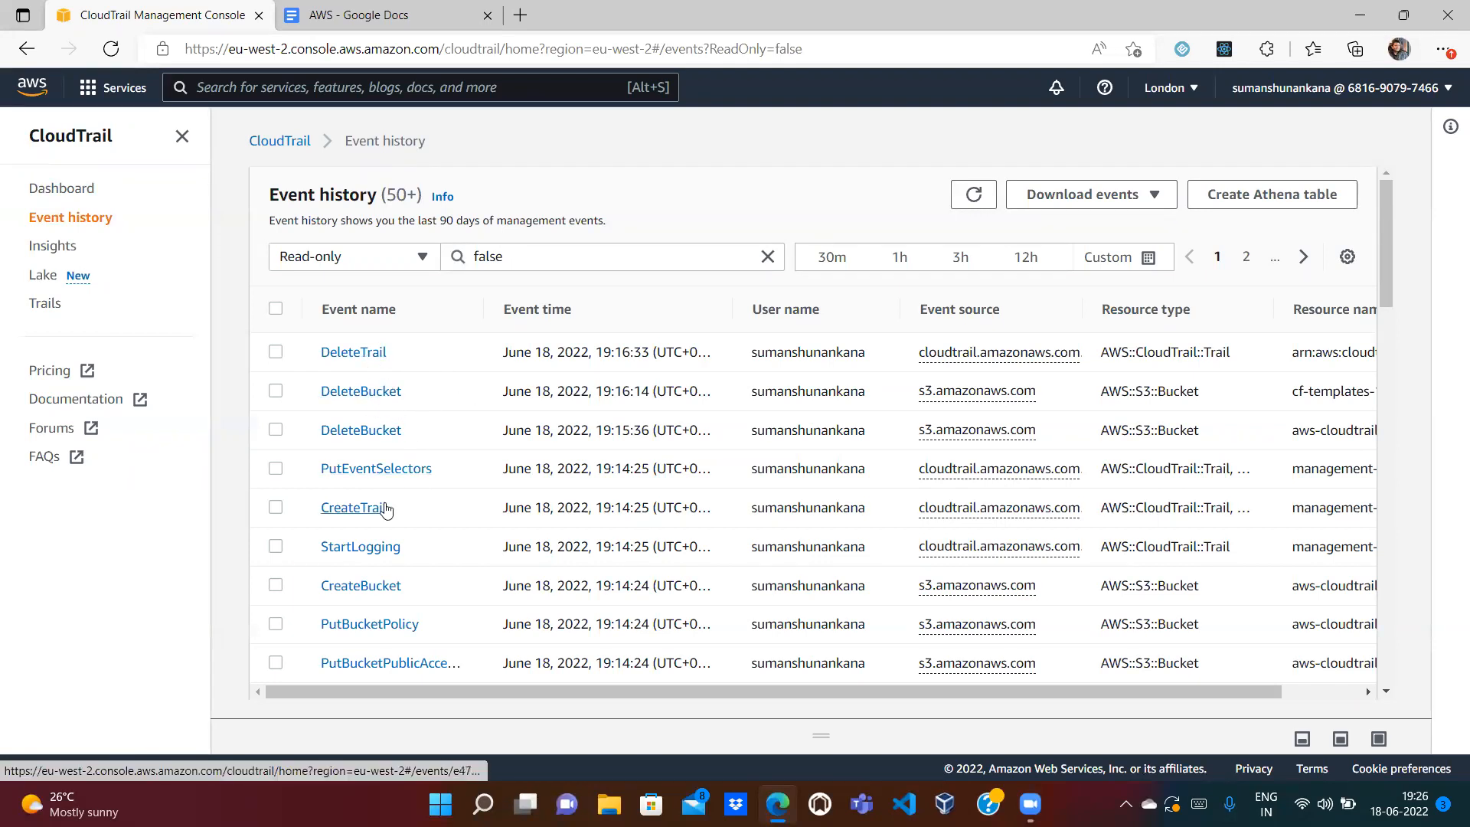
pyautogui.click(1304, 257)
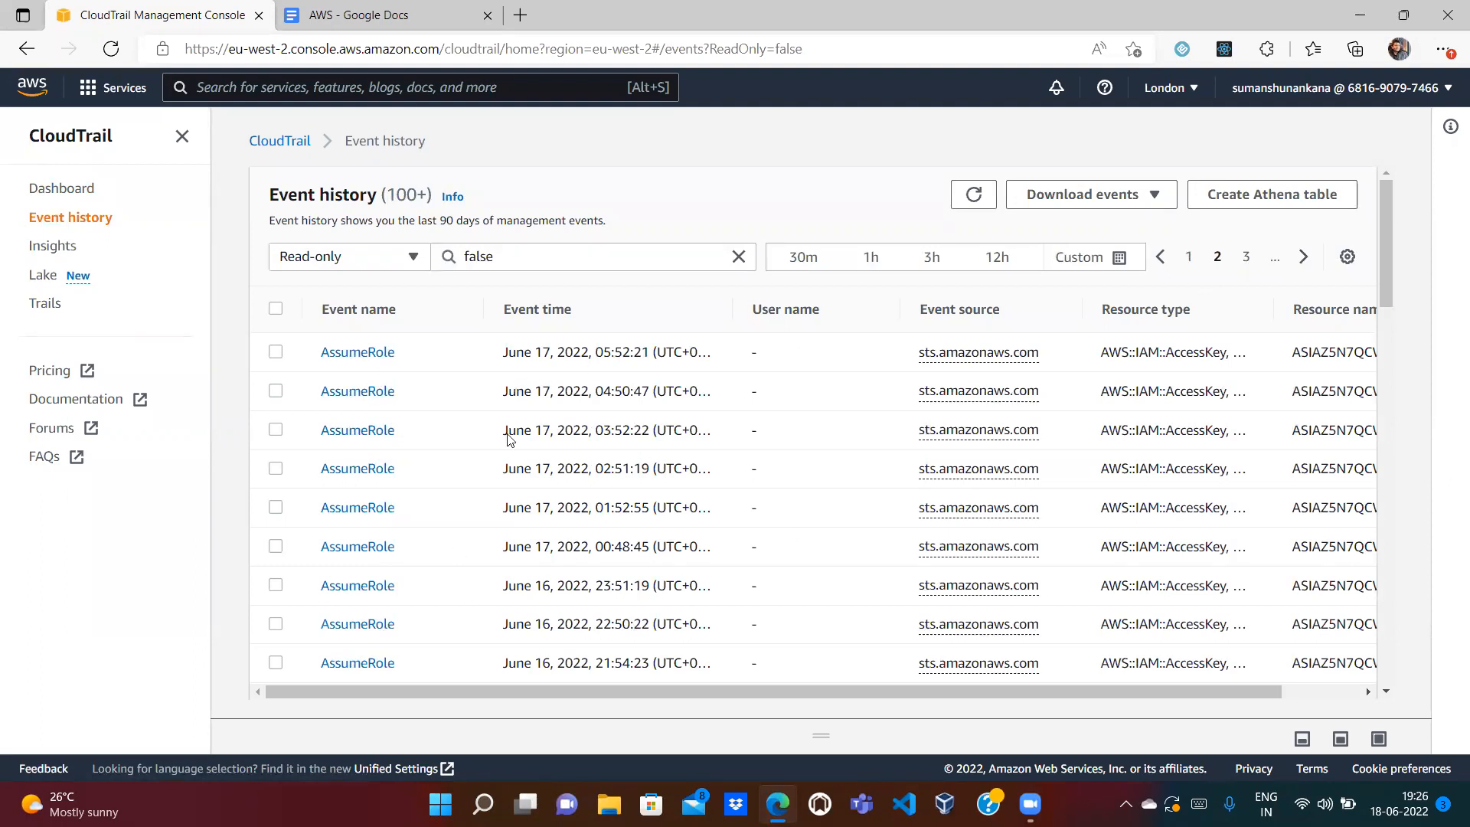
pyautogui.click(1304, 257)
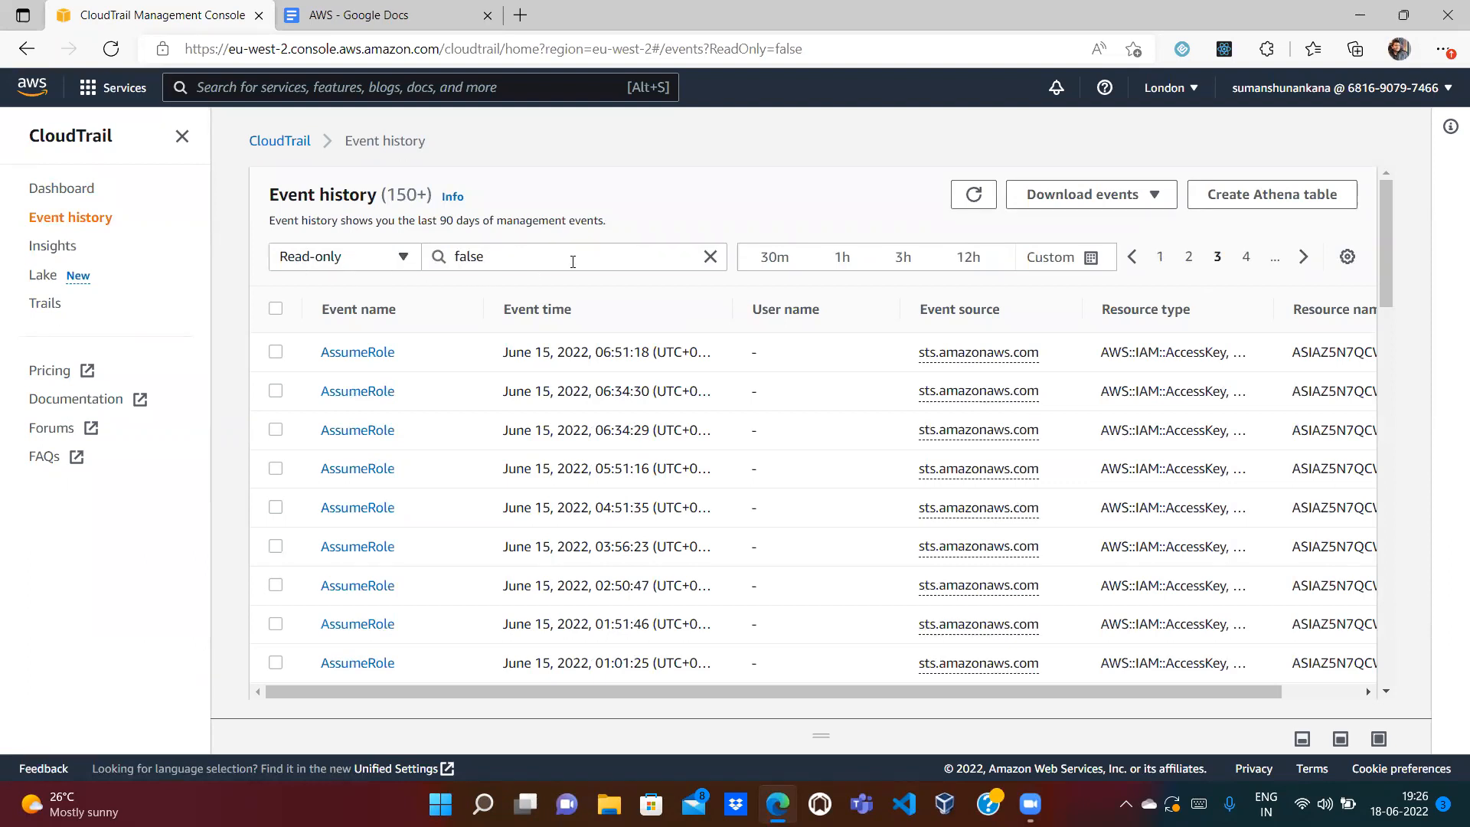
pyautogui.click(673, 255)
pyautogui.doubleClick(674, 255)
pyautogui.write('true')
pyautogui.press('Return')
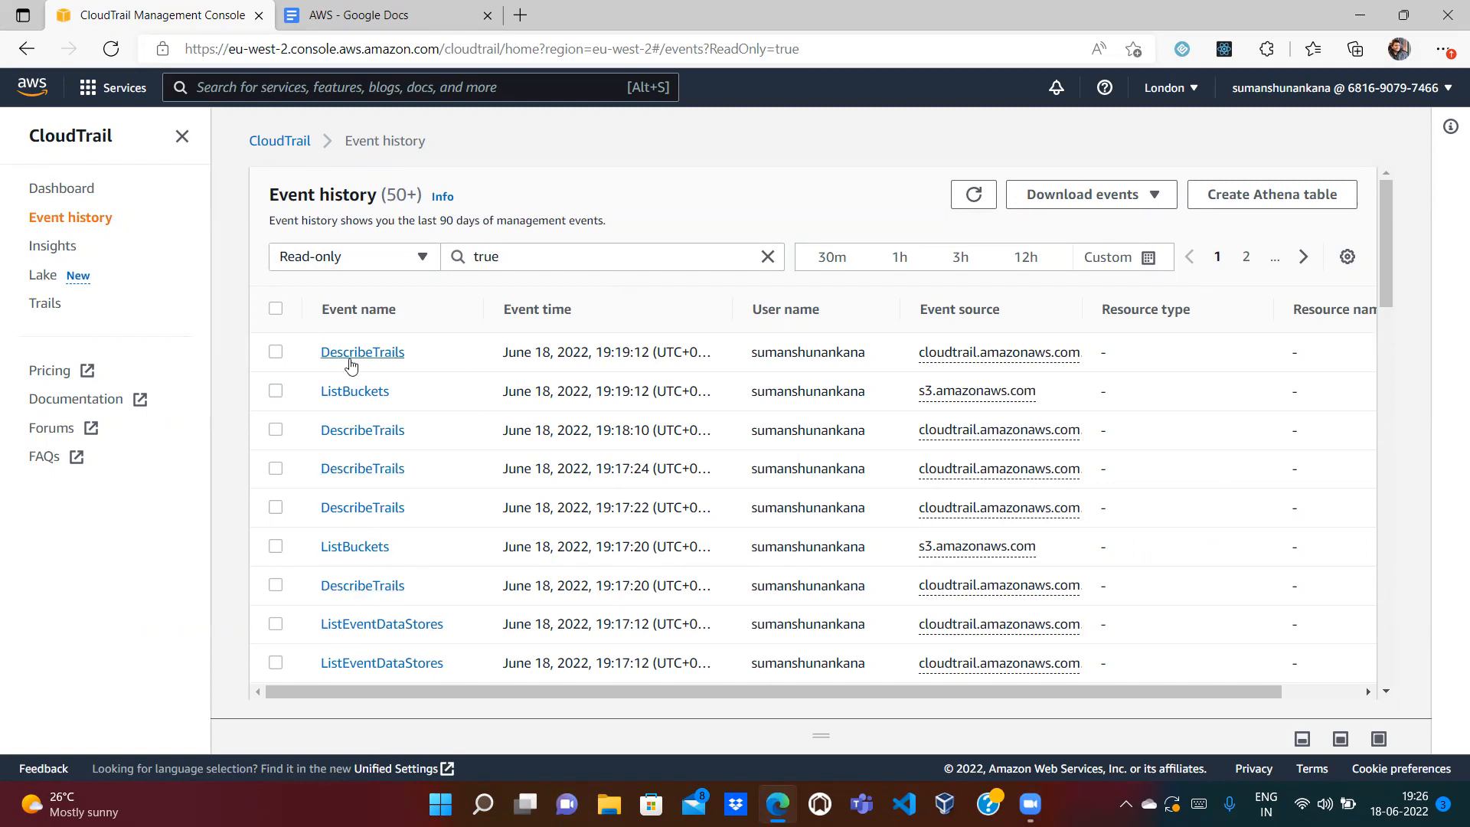
pyautogui.doubleClick(522, 253)
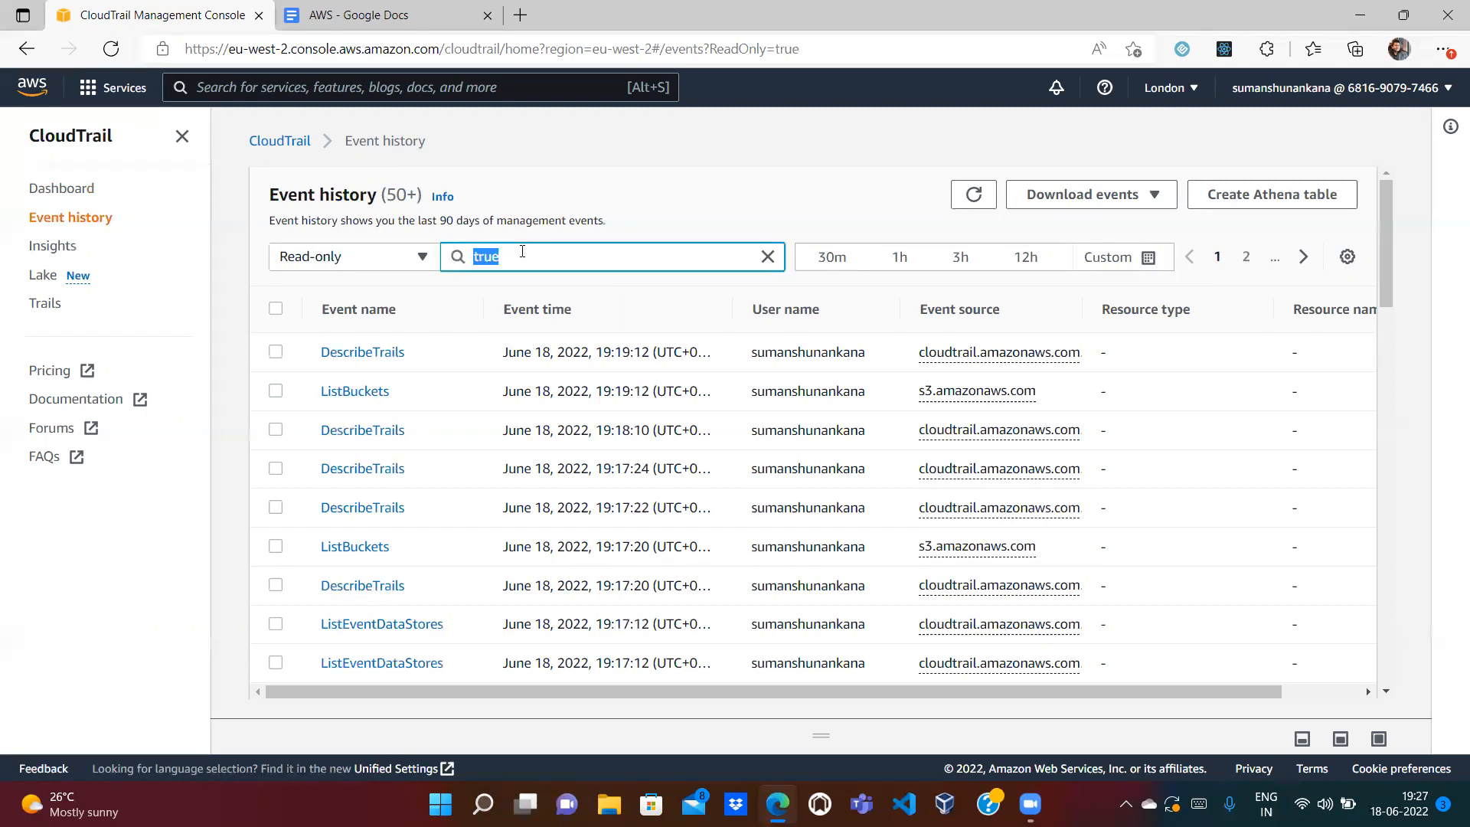
pyautogui.write('false')
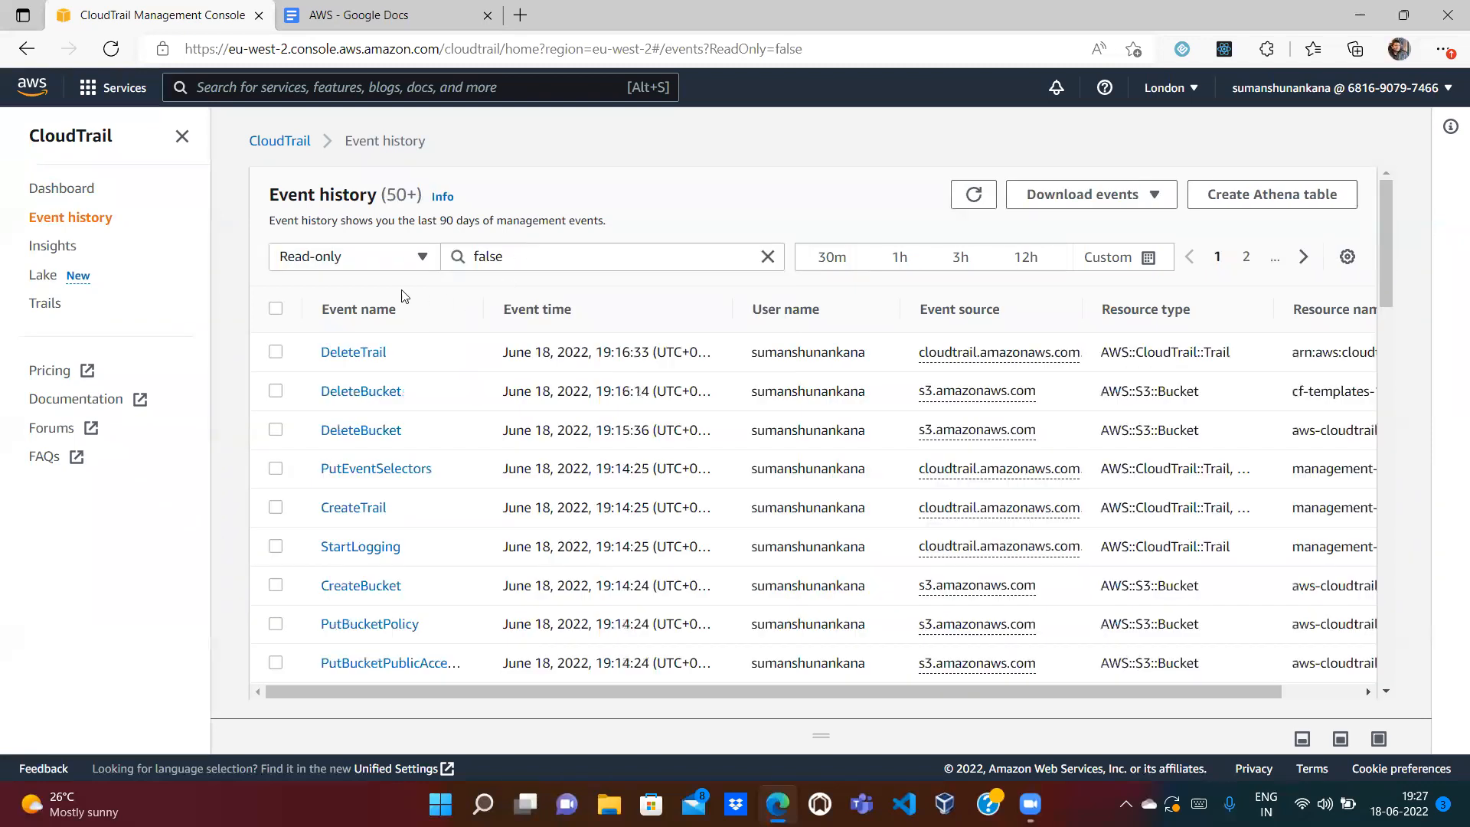
pyautogui.click(357, 261)
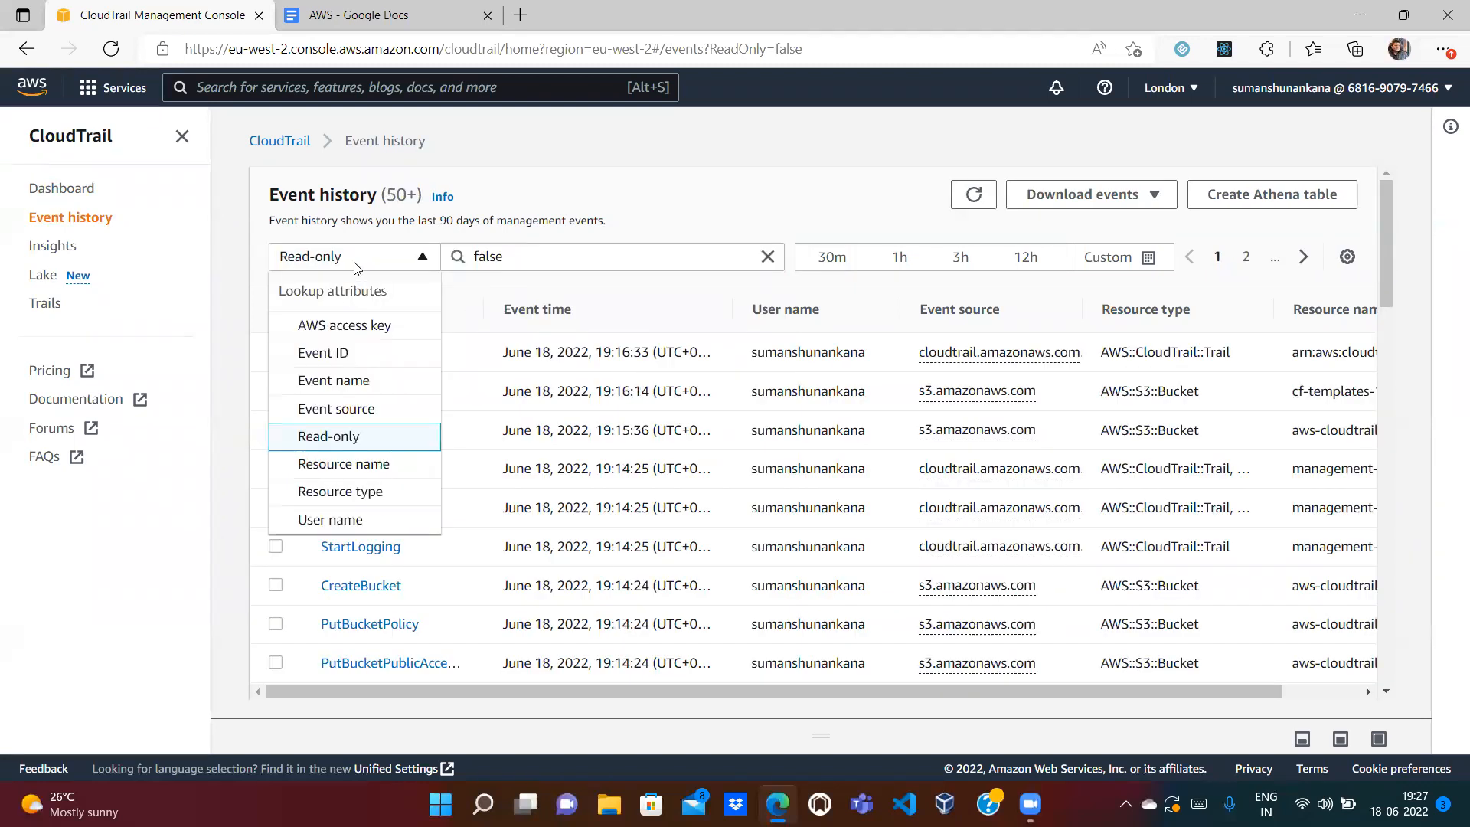
# Step: Filter Event history by Event name set to TerminateInstances
pyautogui.click(342, 381)
pyautogui.click(534, 257)
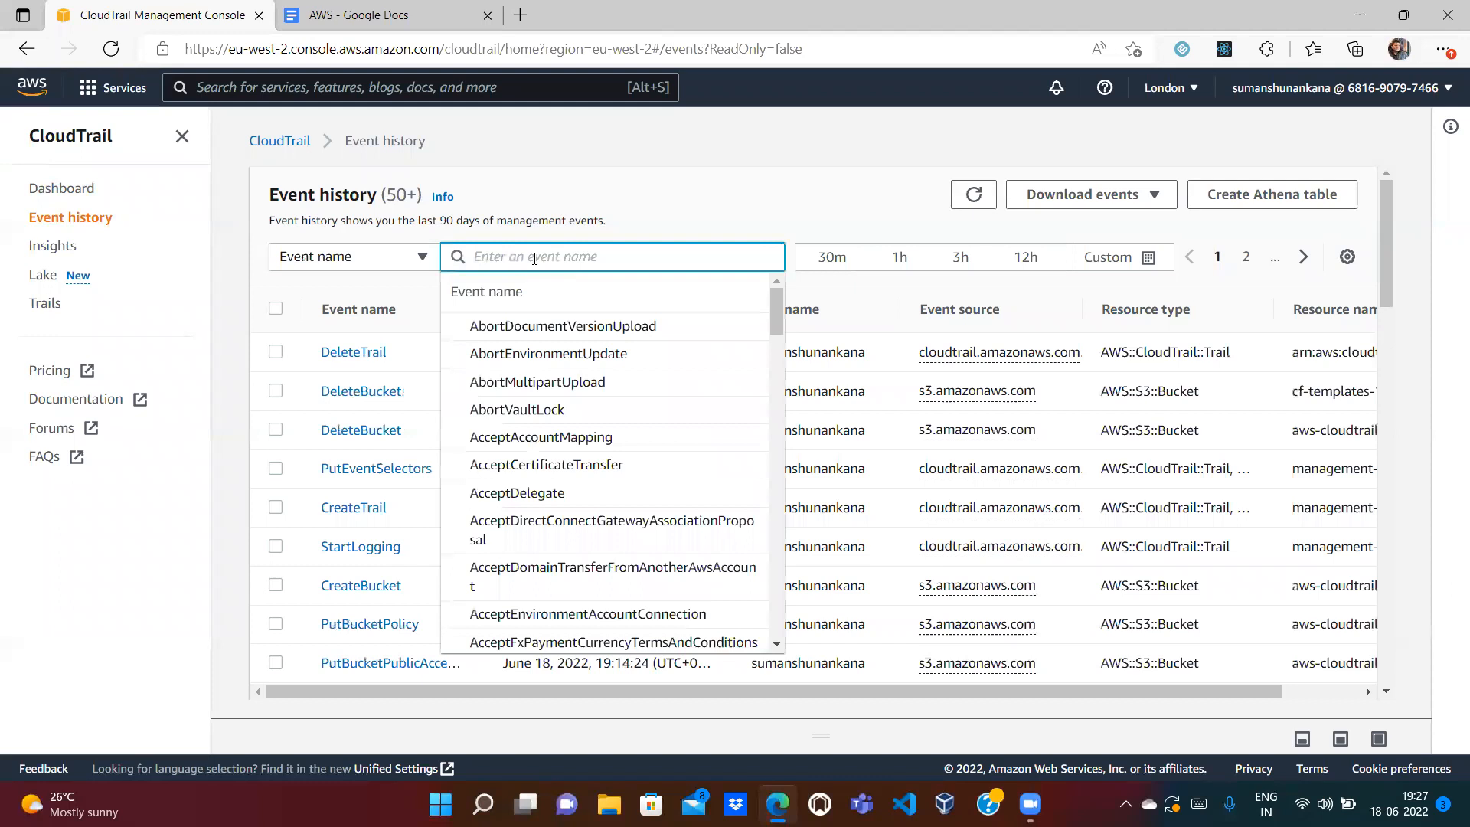
pyautogui.write('Termina')
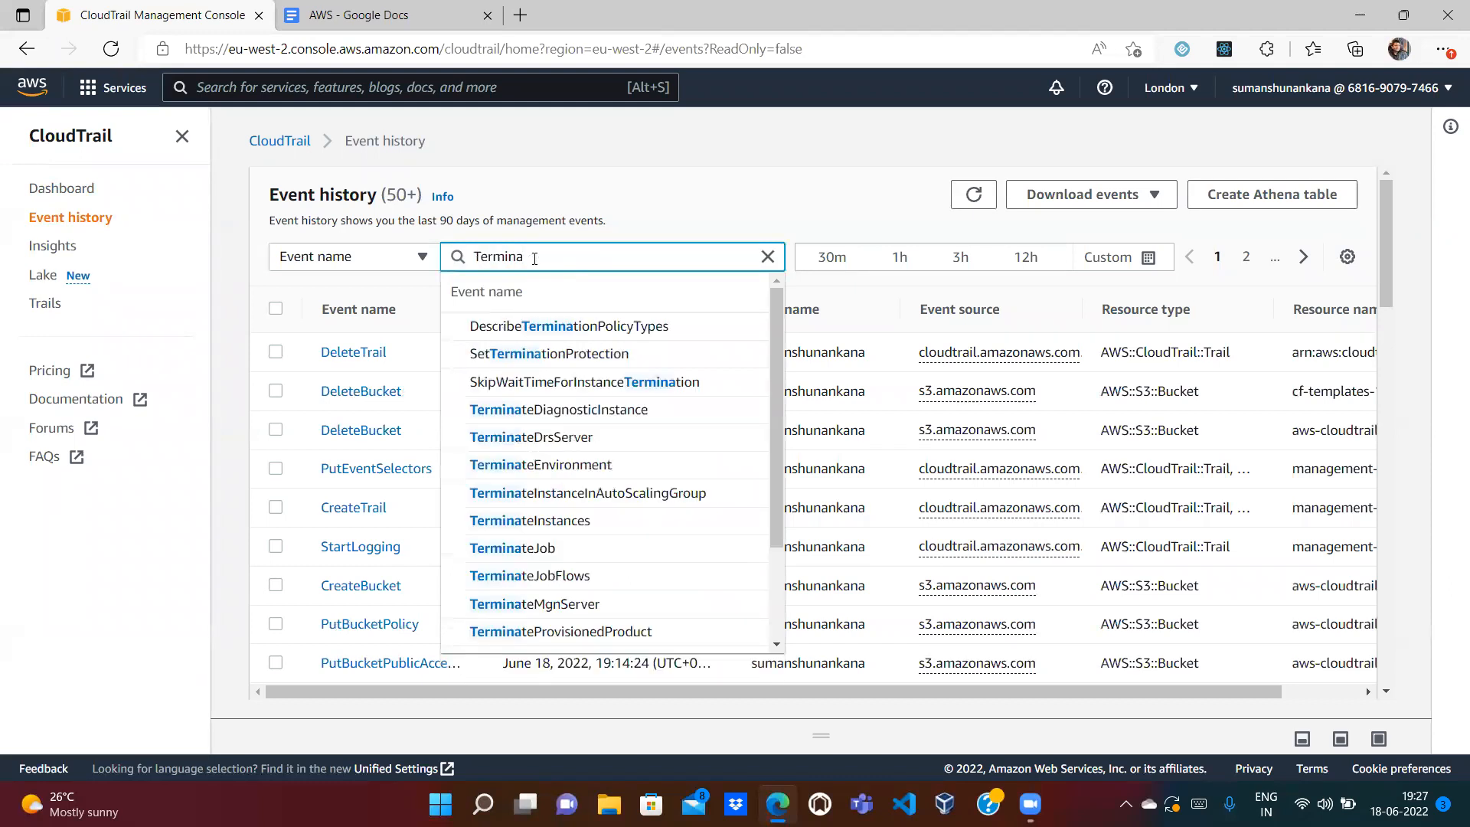
pyautogui.click(535, 520)
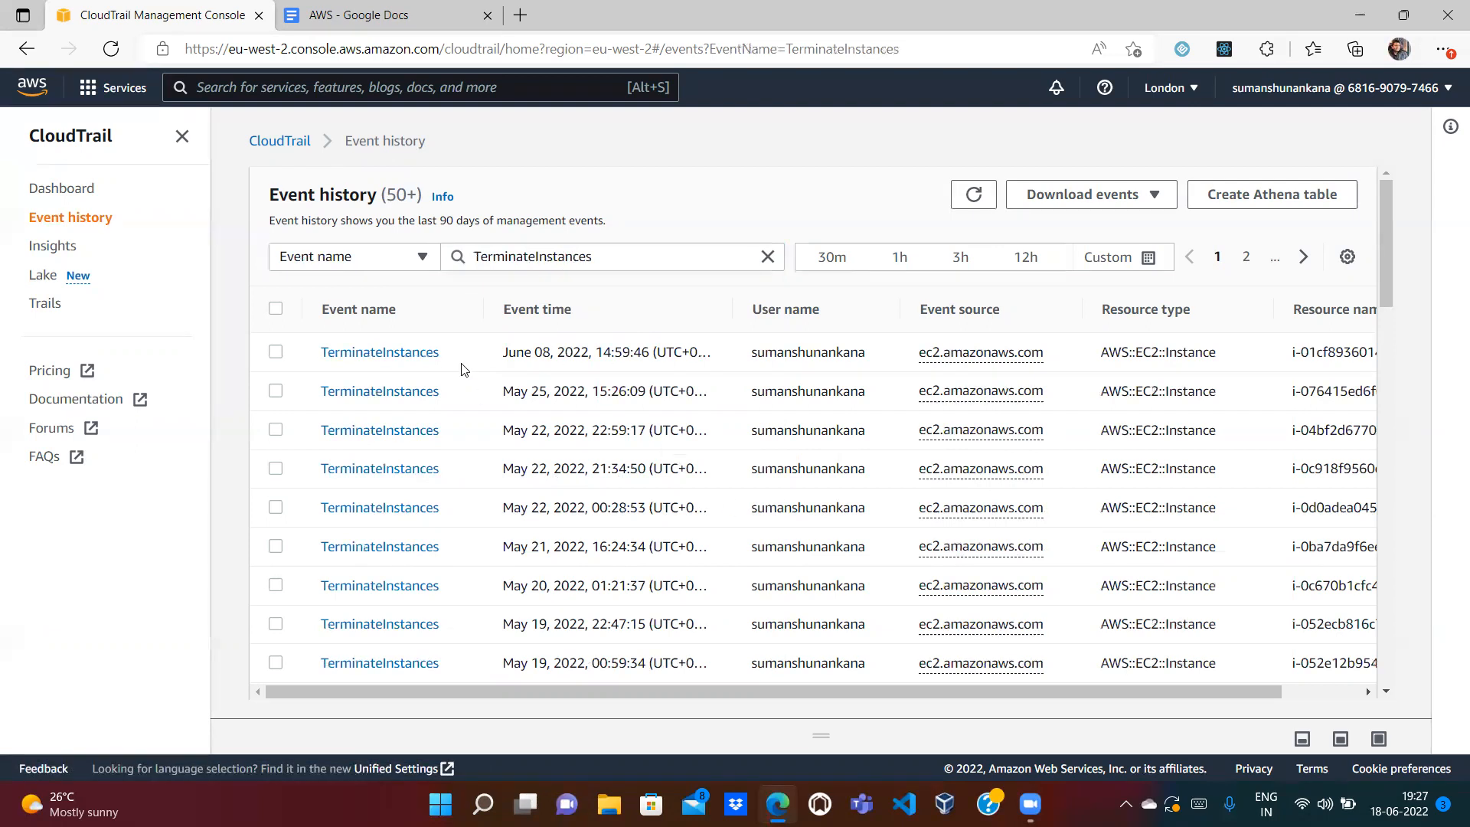
pyautogui.click(391, 354)
pyautogui.moveTo(1423, 188); pyautogui.dragTo(1444, 389)
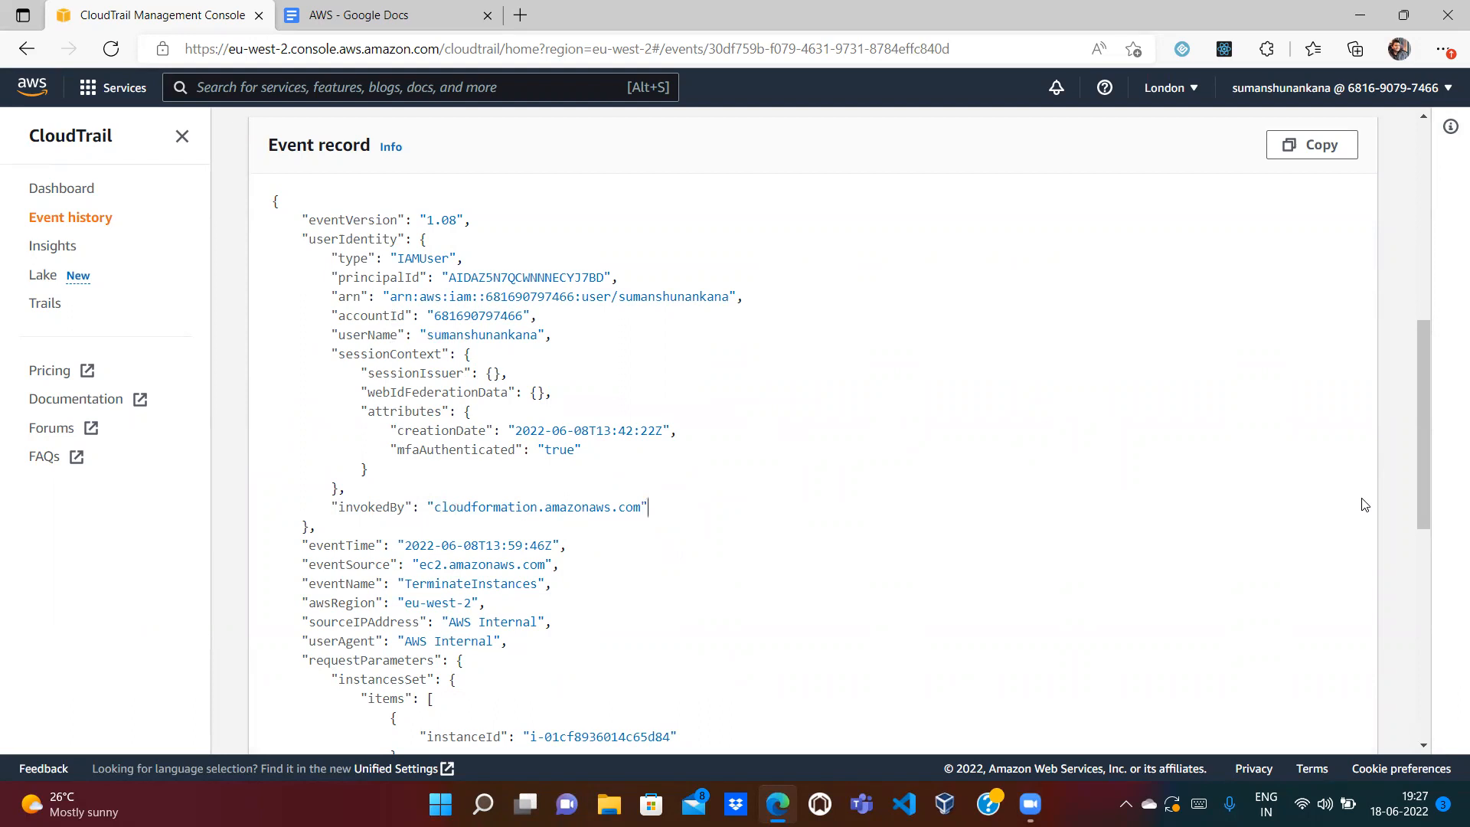
pyautogui.moveTo(1420, 476); pyautogui.dragTo(1449, 244)
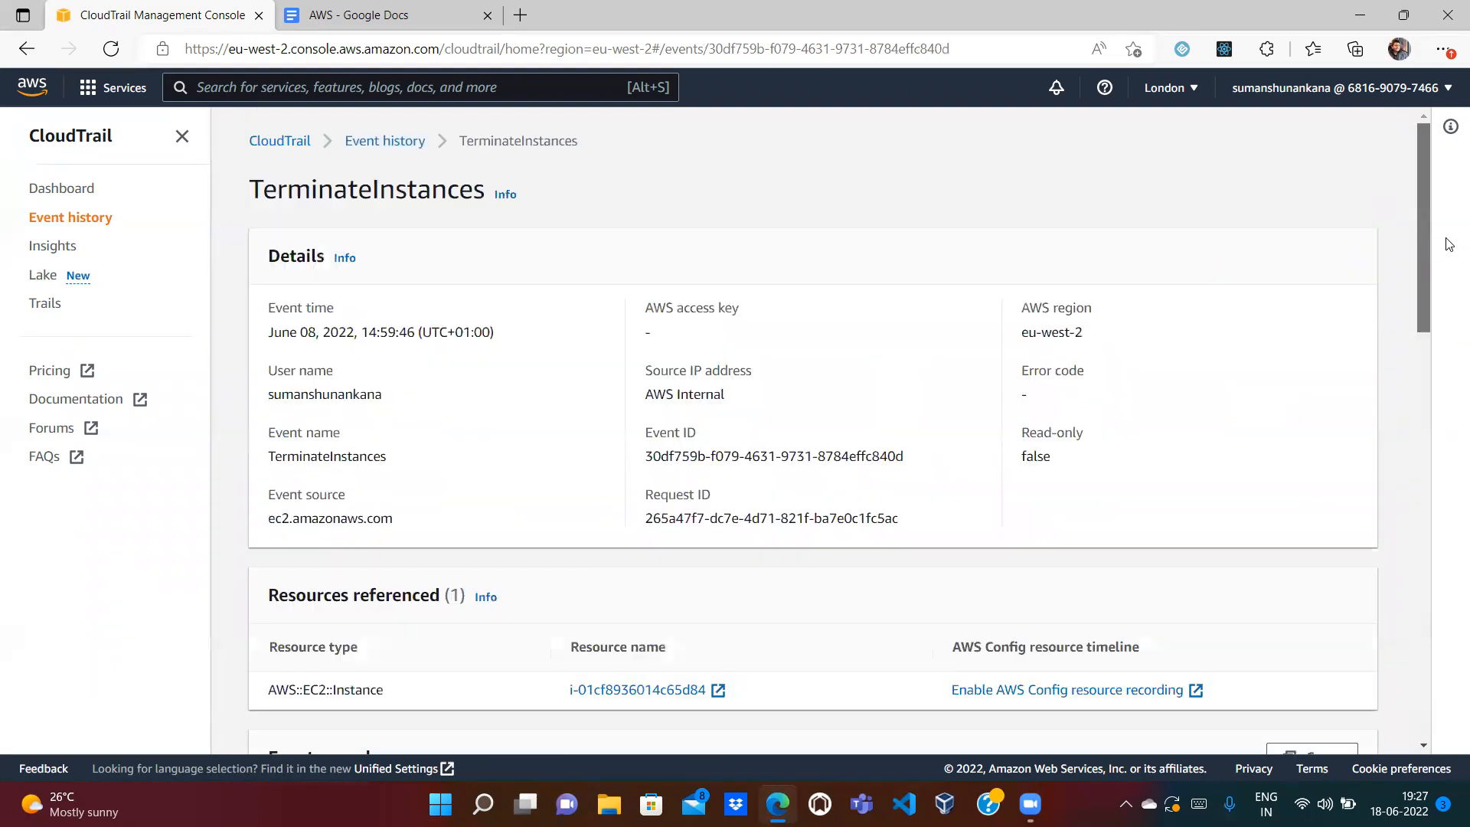
pyautogui.click(395, 149)
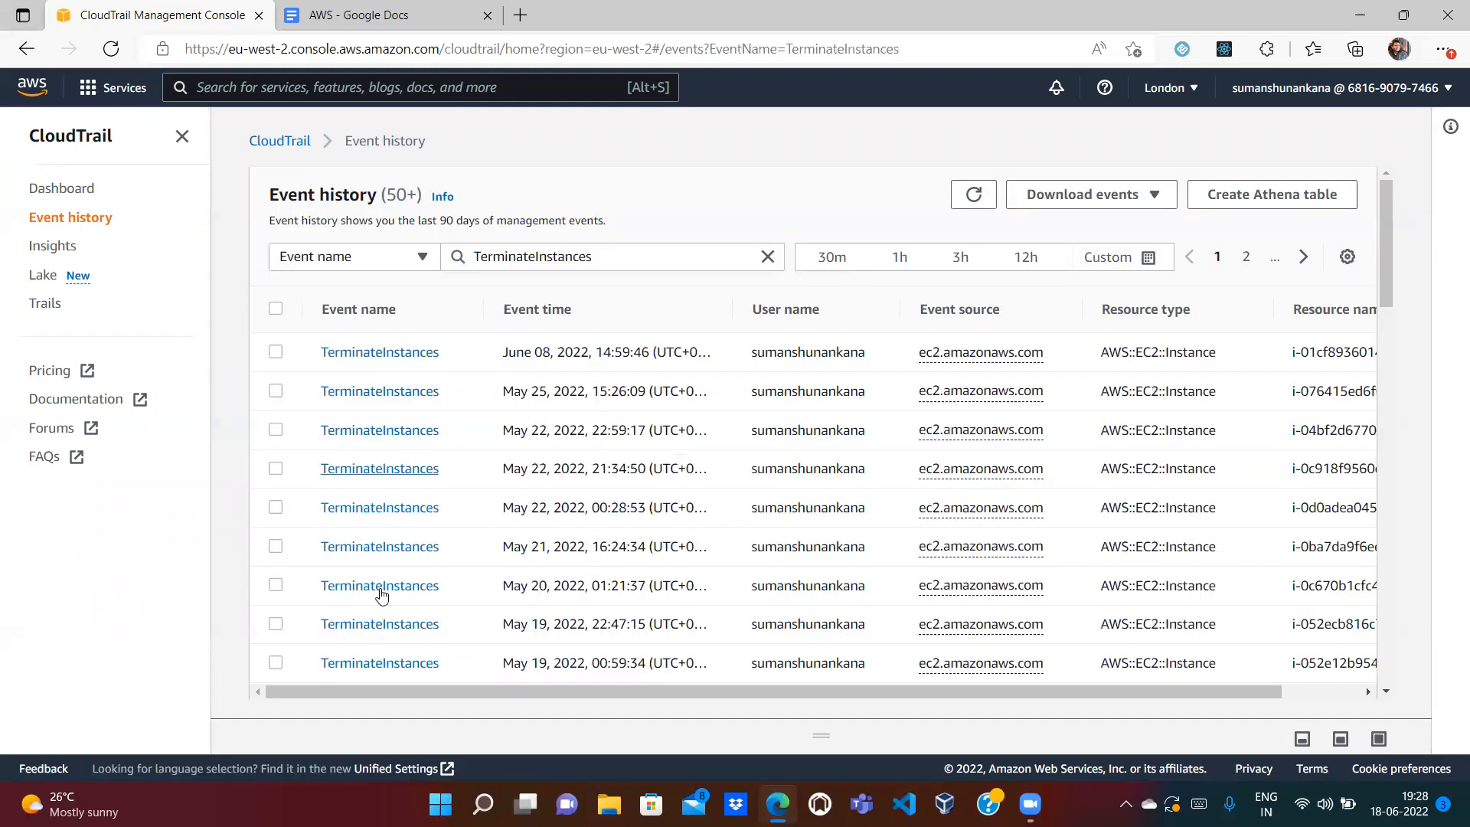
# Step: Clear the TerminateInstances event filter and start a new trail from the empty Trails page
pyautogui.click(767, 255)
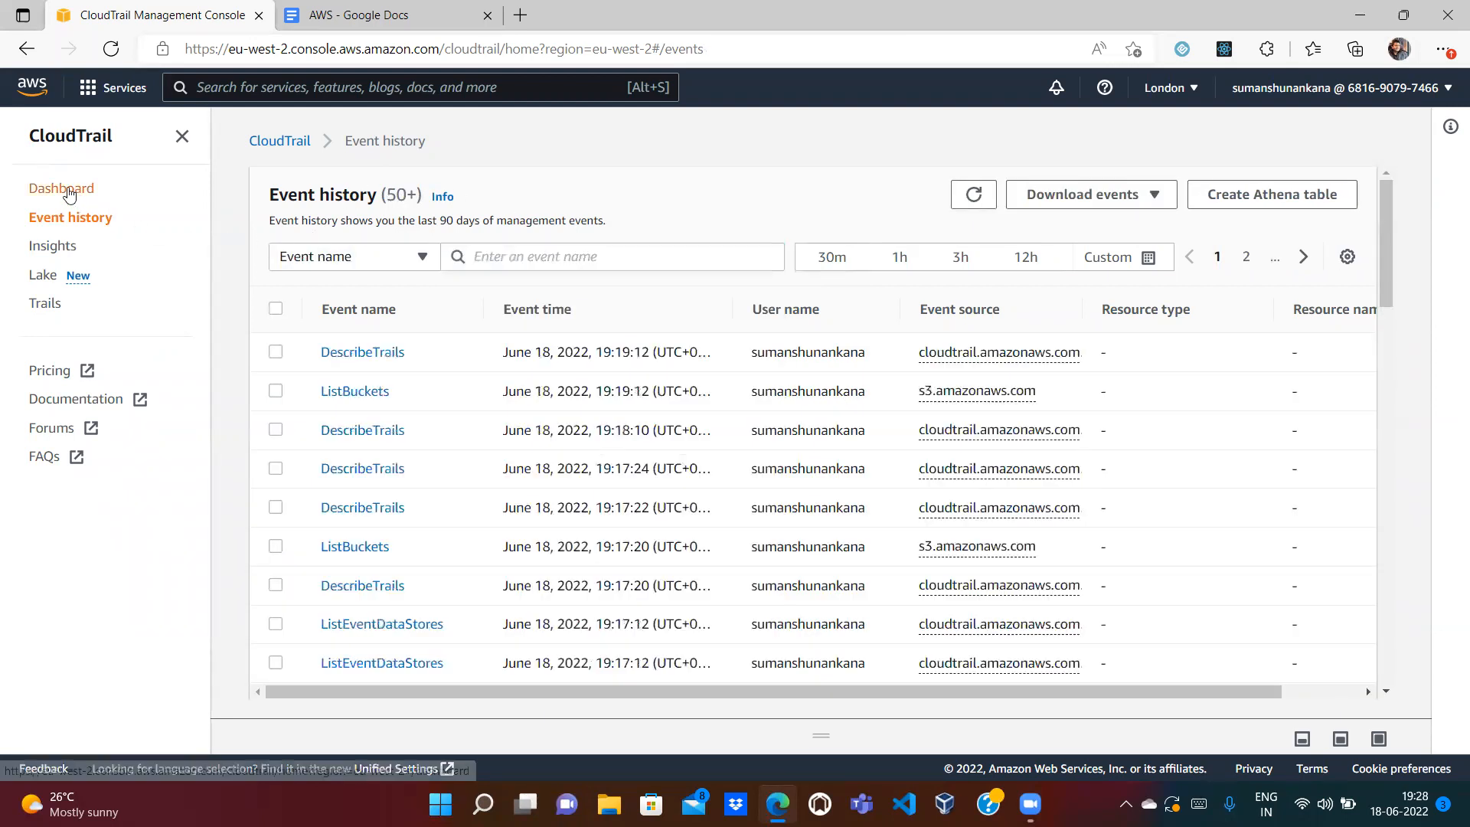
pyautogui.click(68, 193)
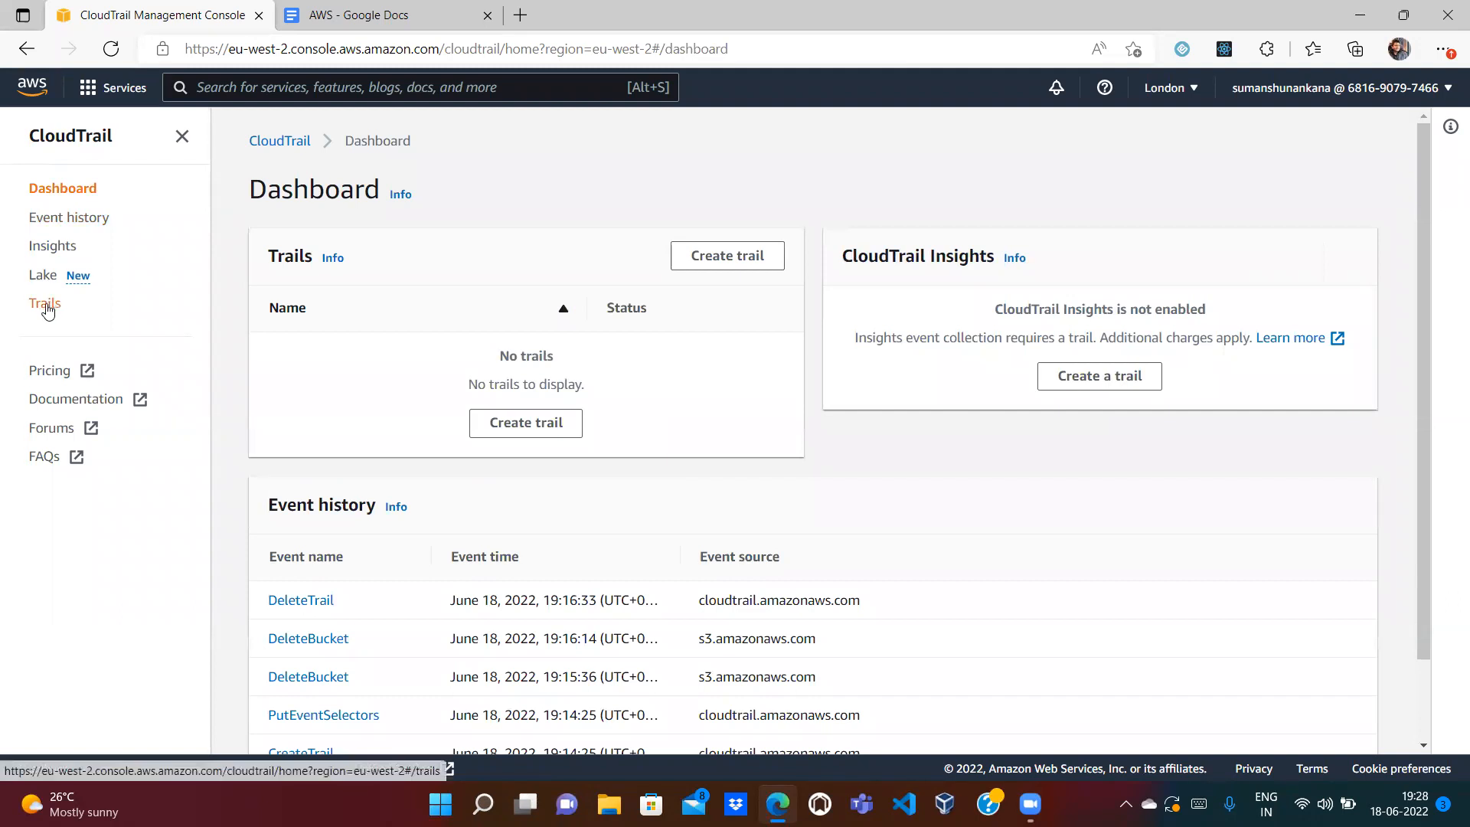
pyautogui.click(45, 305)
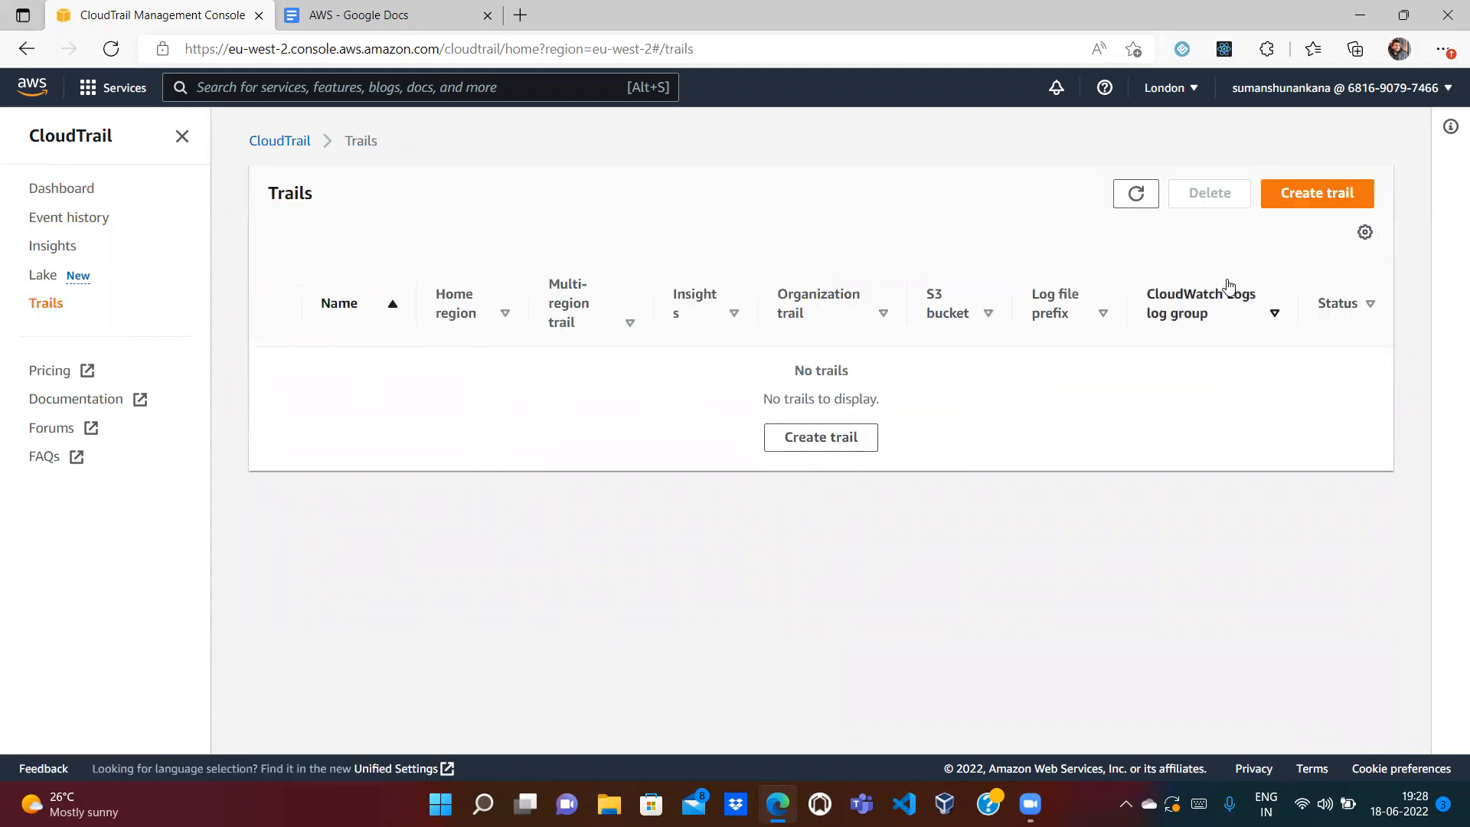
pyautogui.click(1320, 197)
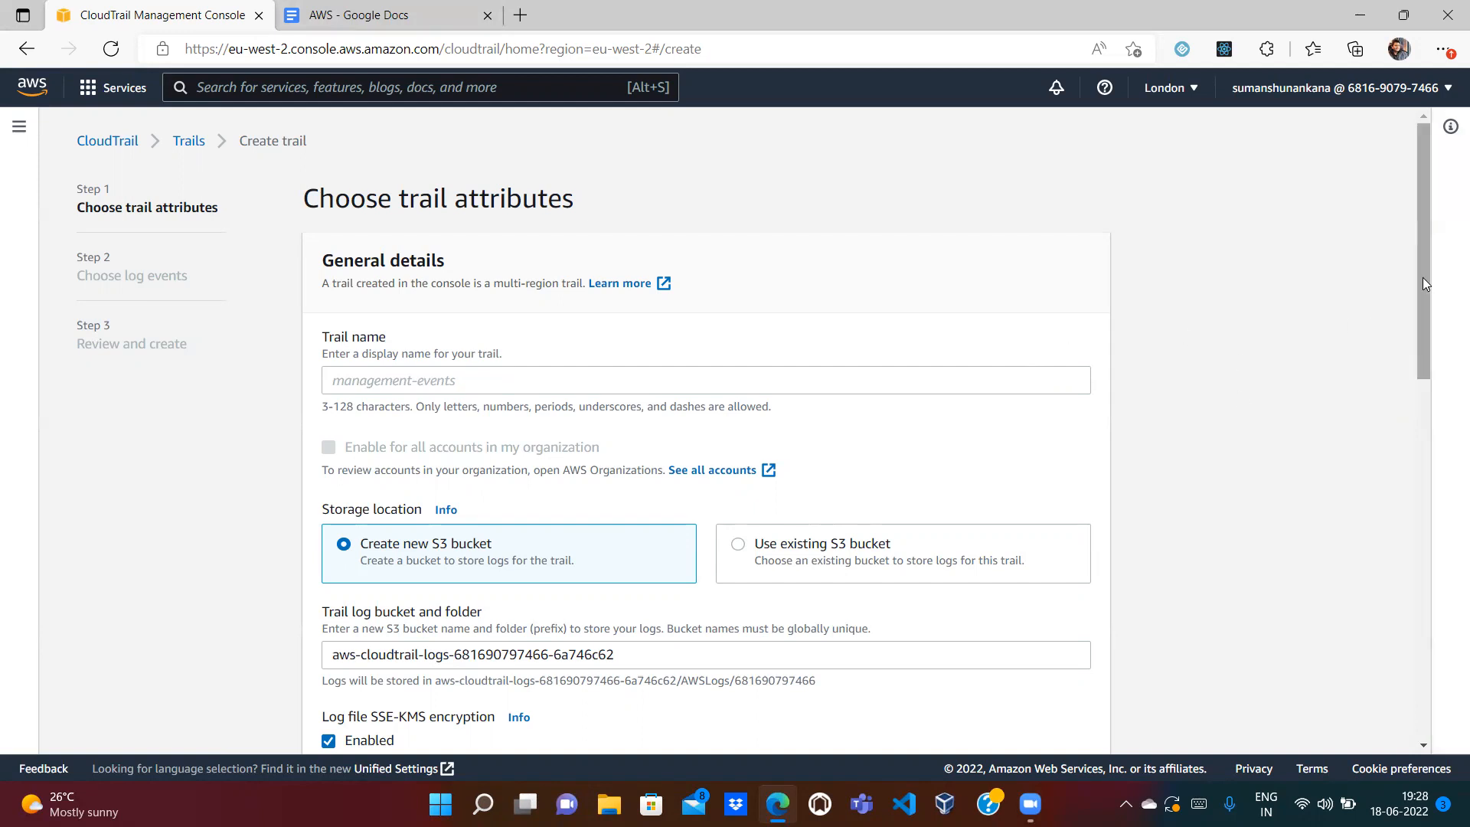
# Step: Name the new trail management-events, keeping a new S3 bucket for its logs
pyautogui.moveTo(1423, 276); pyautogui.dragTo(1426, 307)
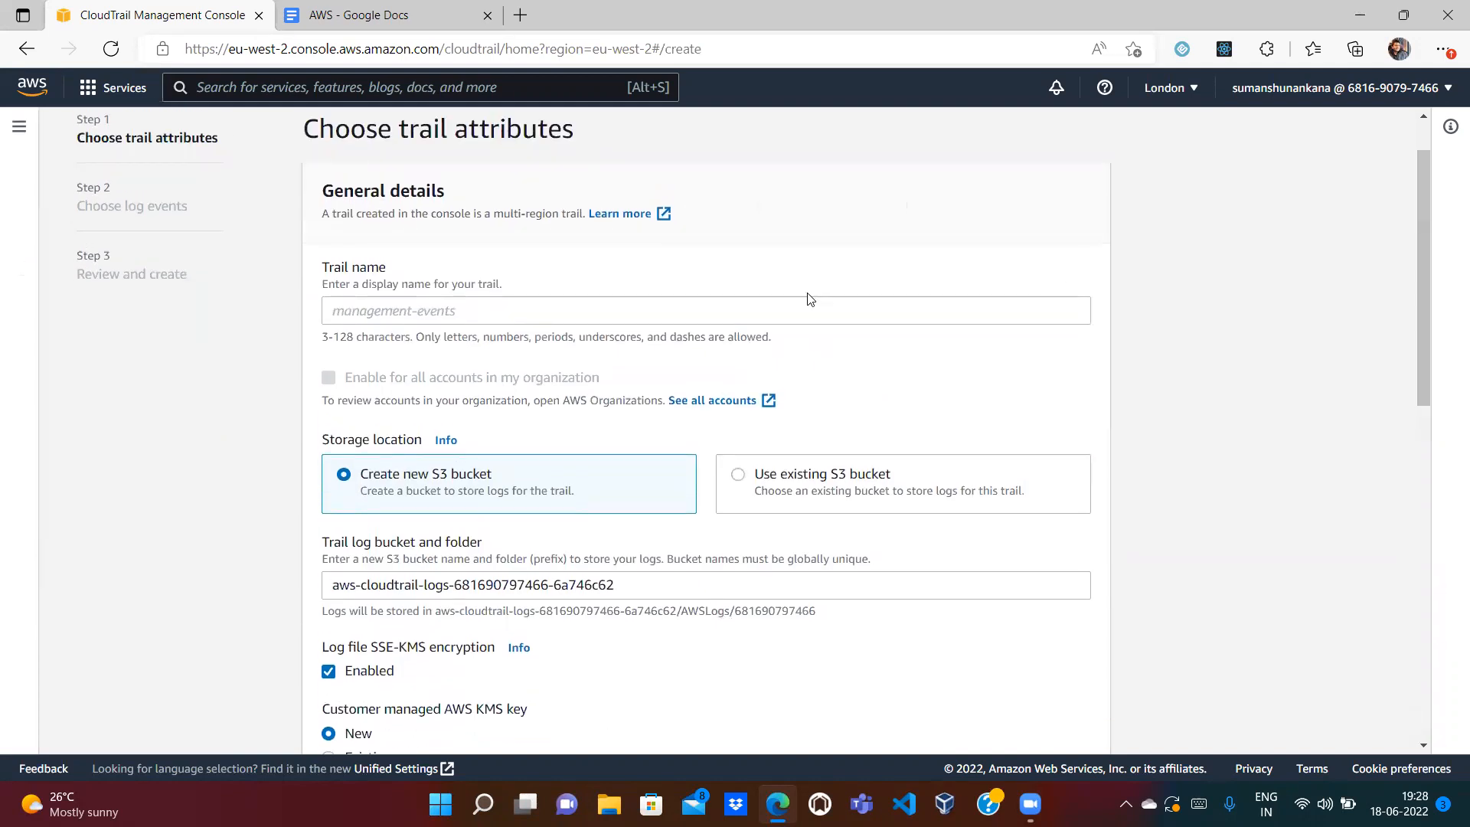
pyautogui.click(516, 312)
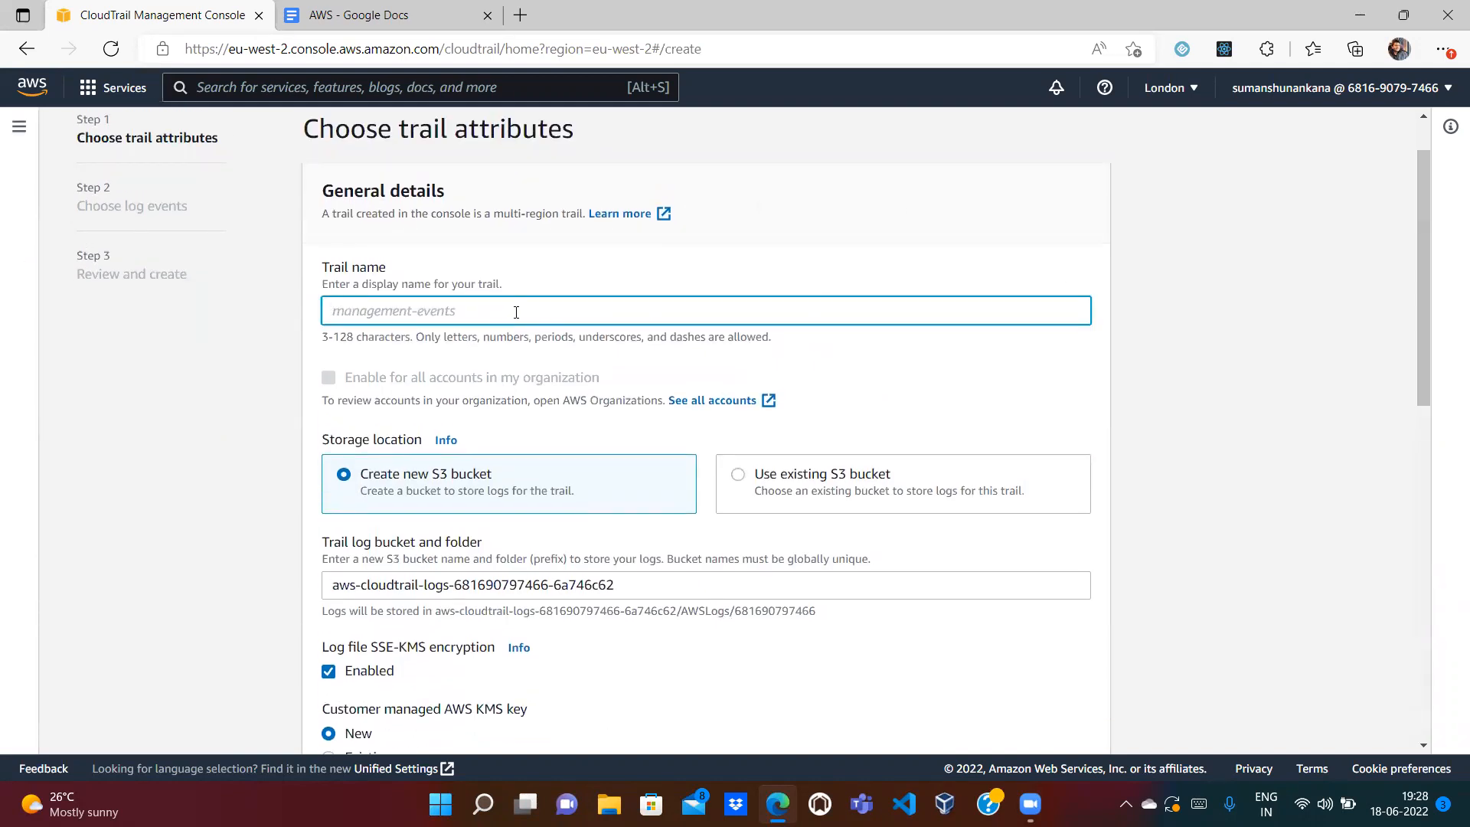
pyautogui.write('management-events')
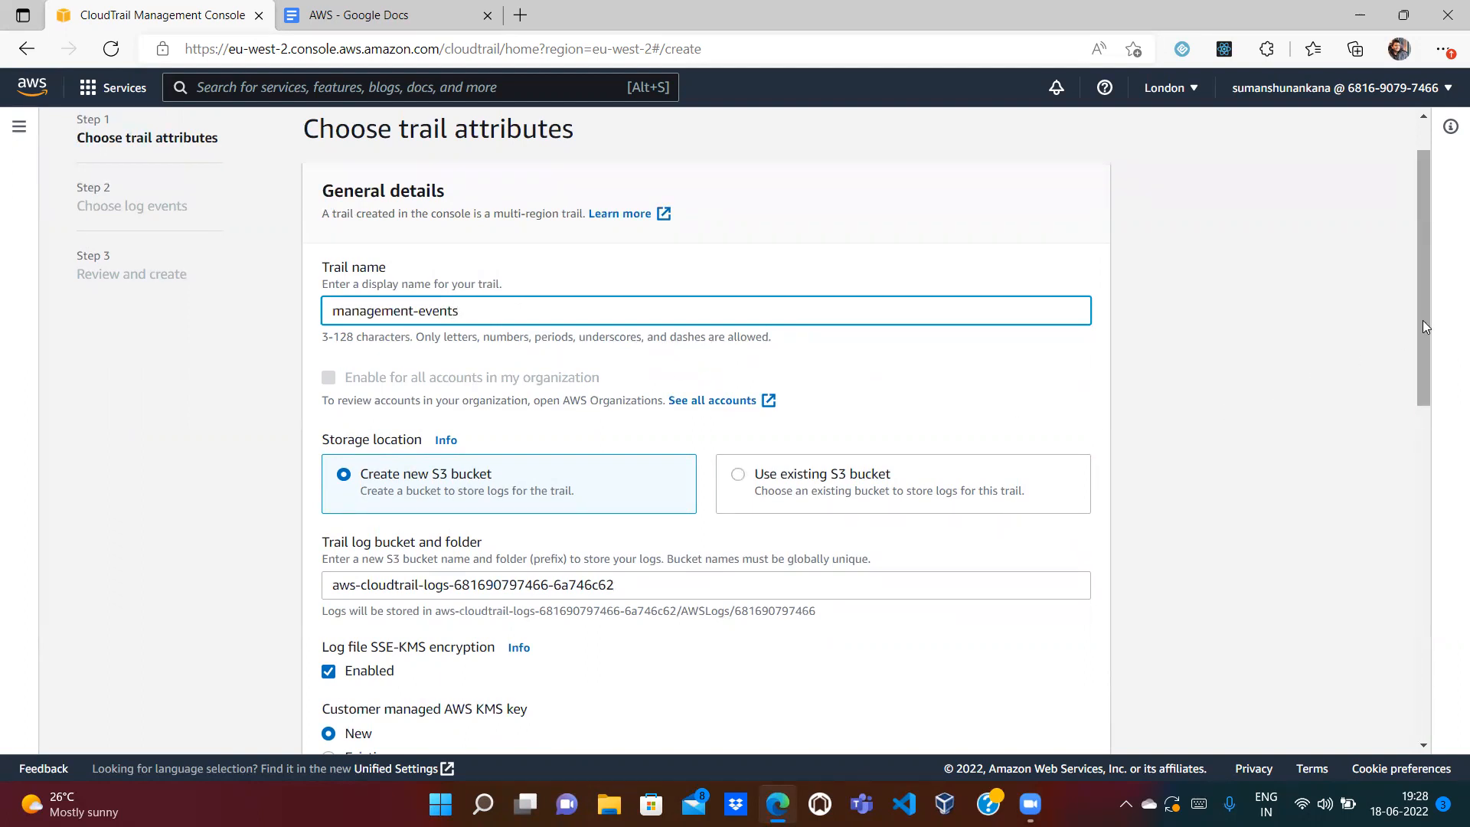
pyautogui.moveTo(1422, 318); pyautogui.dragTo(1425, 268)
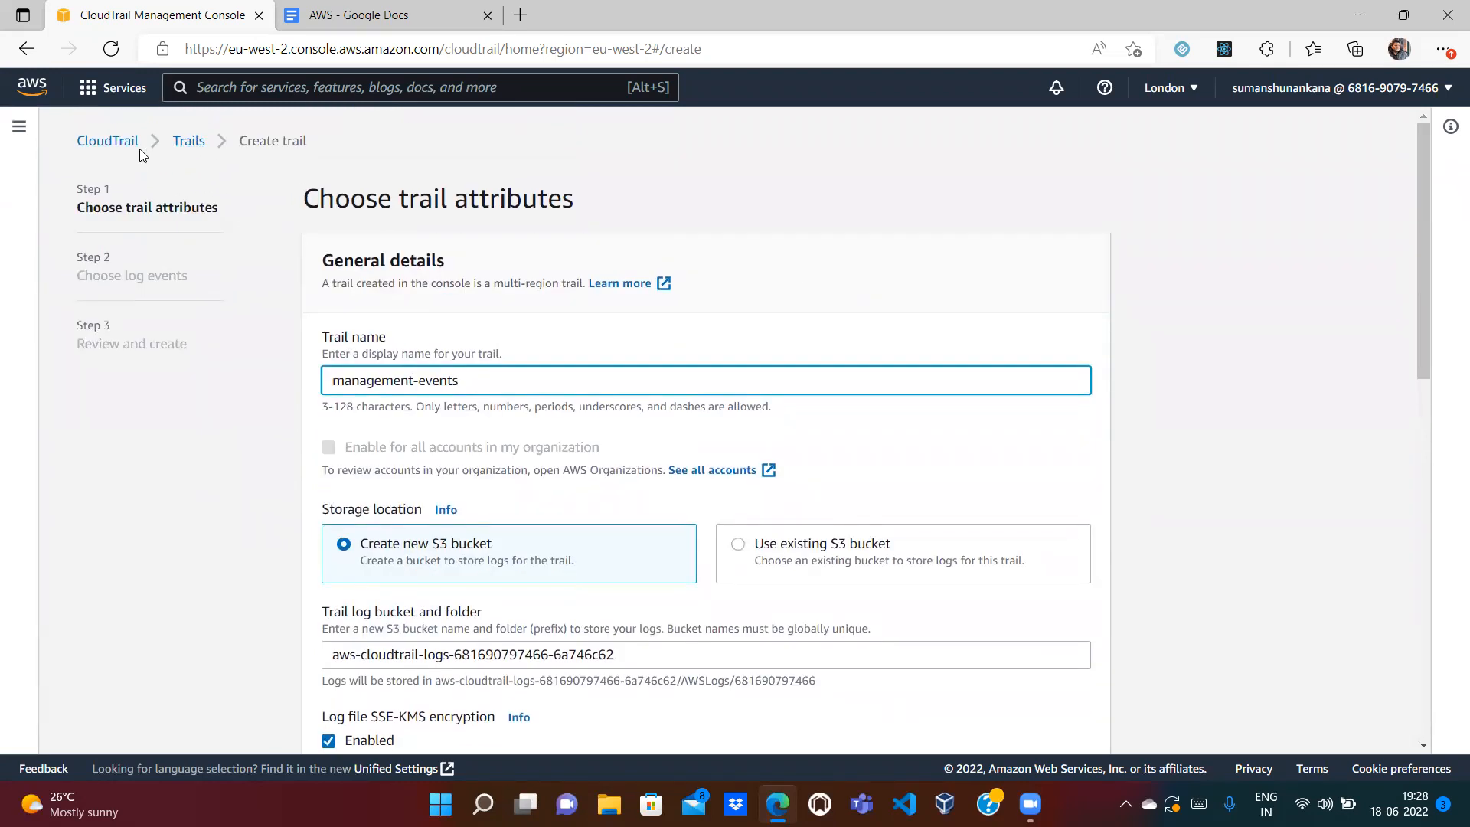
# Step: Open and close the CloudTrail navigation panel twice without changing anything
pyautogui.click(17, 128)
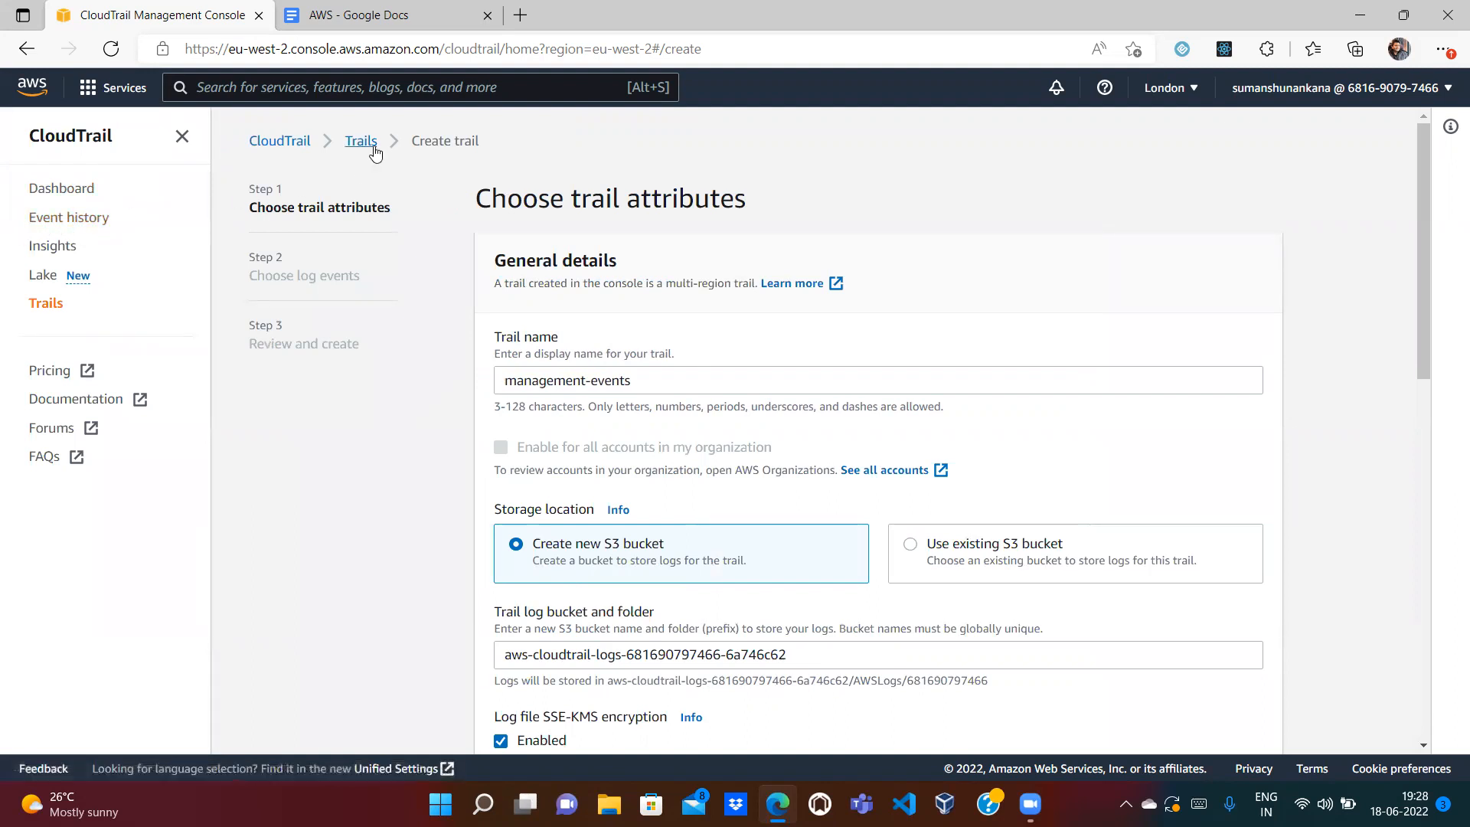
pyautogui.click(182, 138)
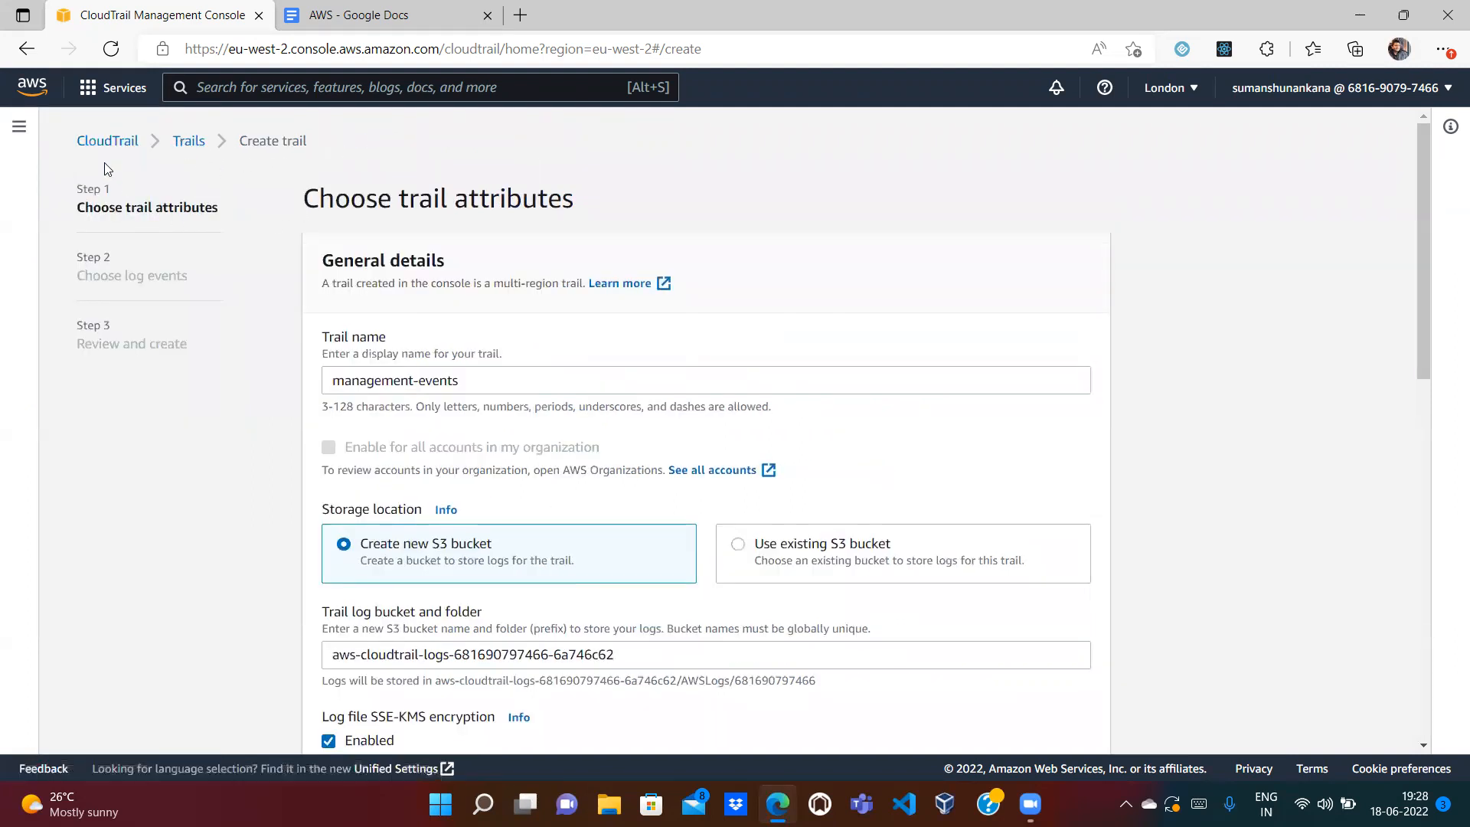
pyautogui.click(19, 137)
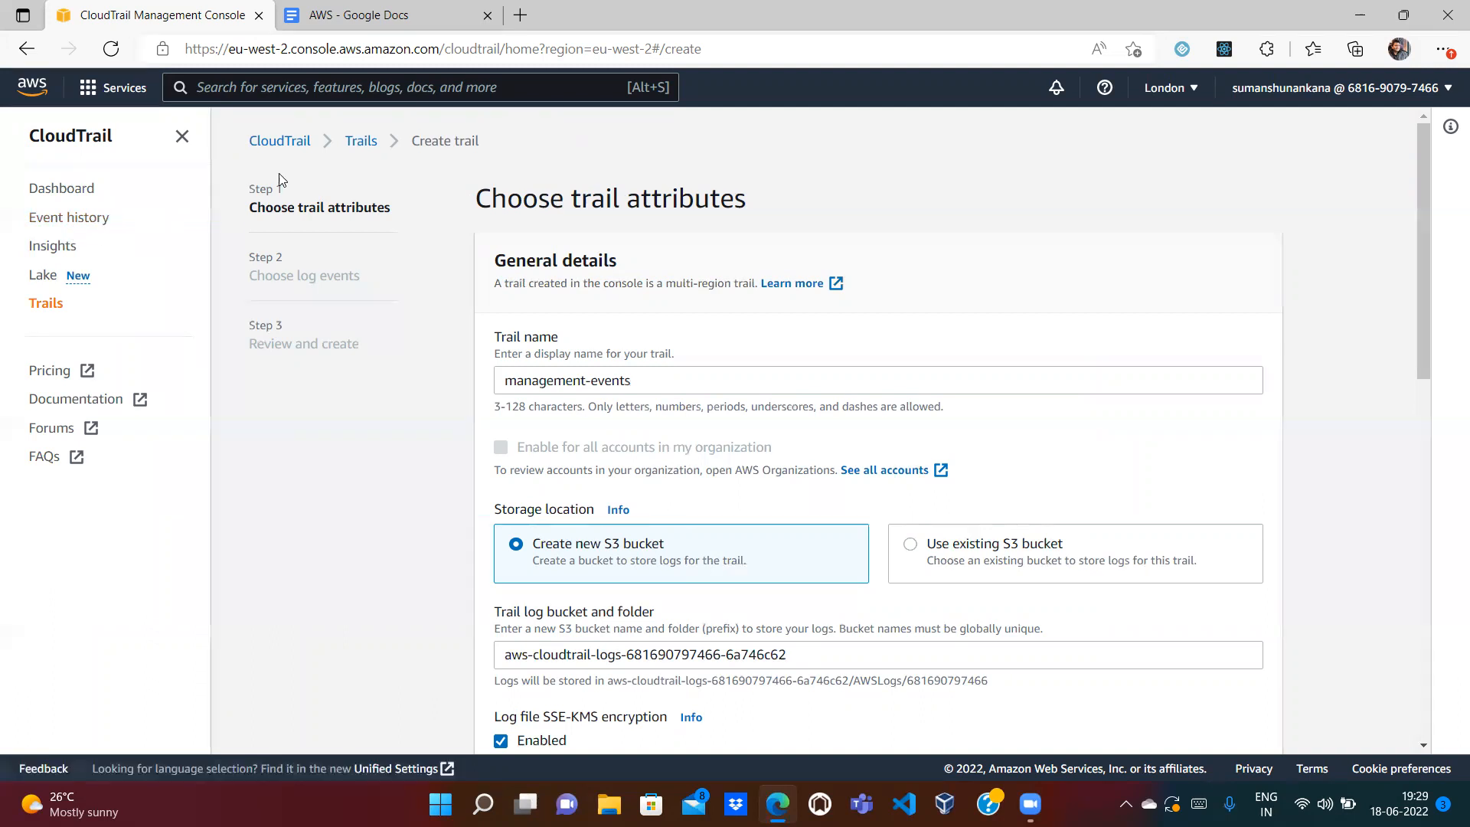
pyautogui.click(182, 136)
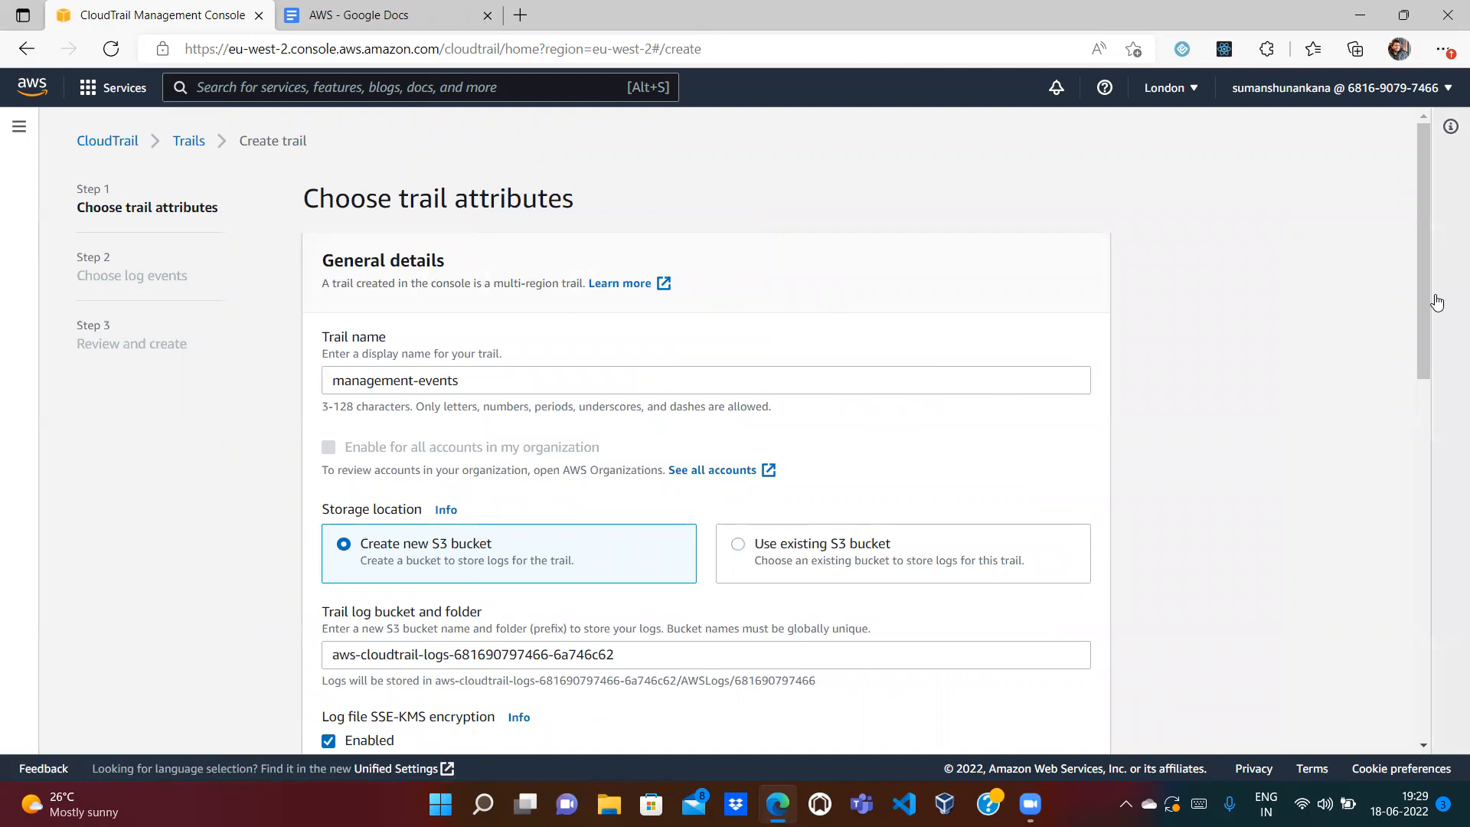
pyautogui.moveTo(1425, 239); pyautogui.dragTo(1439, 327)
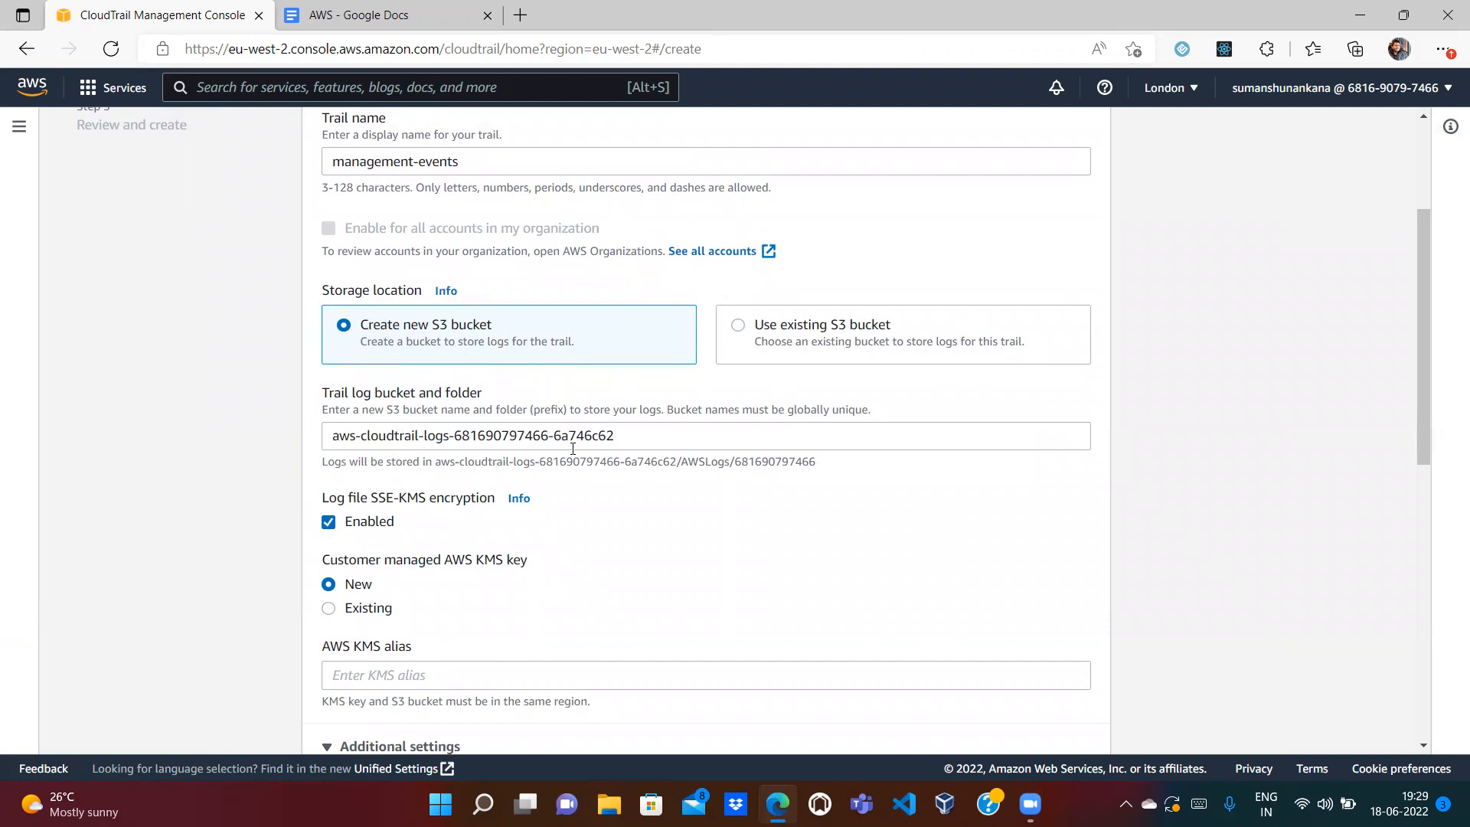
# Step: Turn off SSE-KMS encryption for the trail's log files, leaving log file validation enabled
pyautogui.moveTo(1424, 404); pyautogui.dragTo(1427, 436)
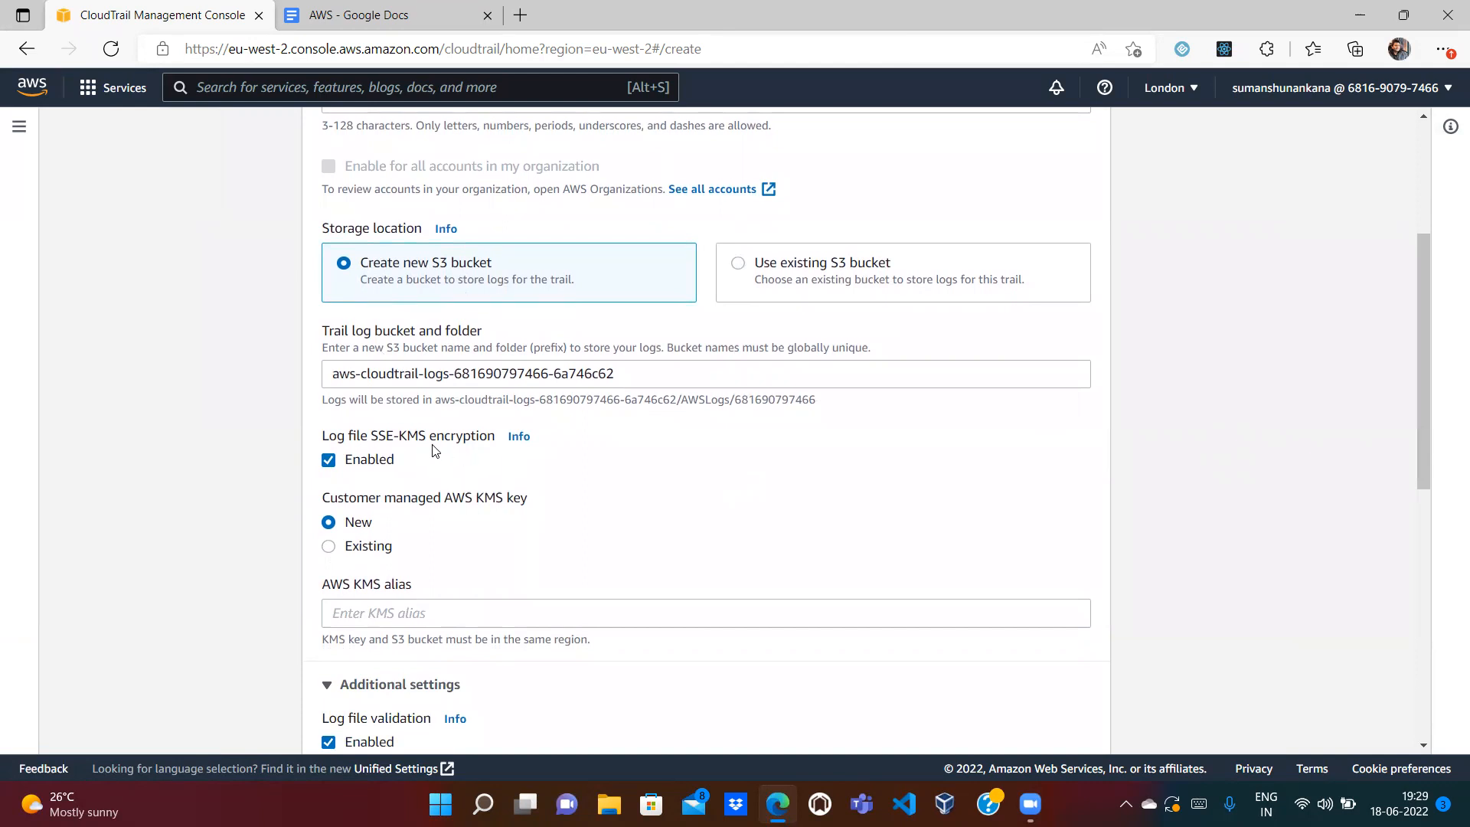
pyautogui.click(329, 461)
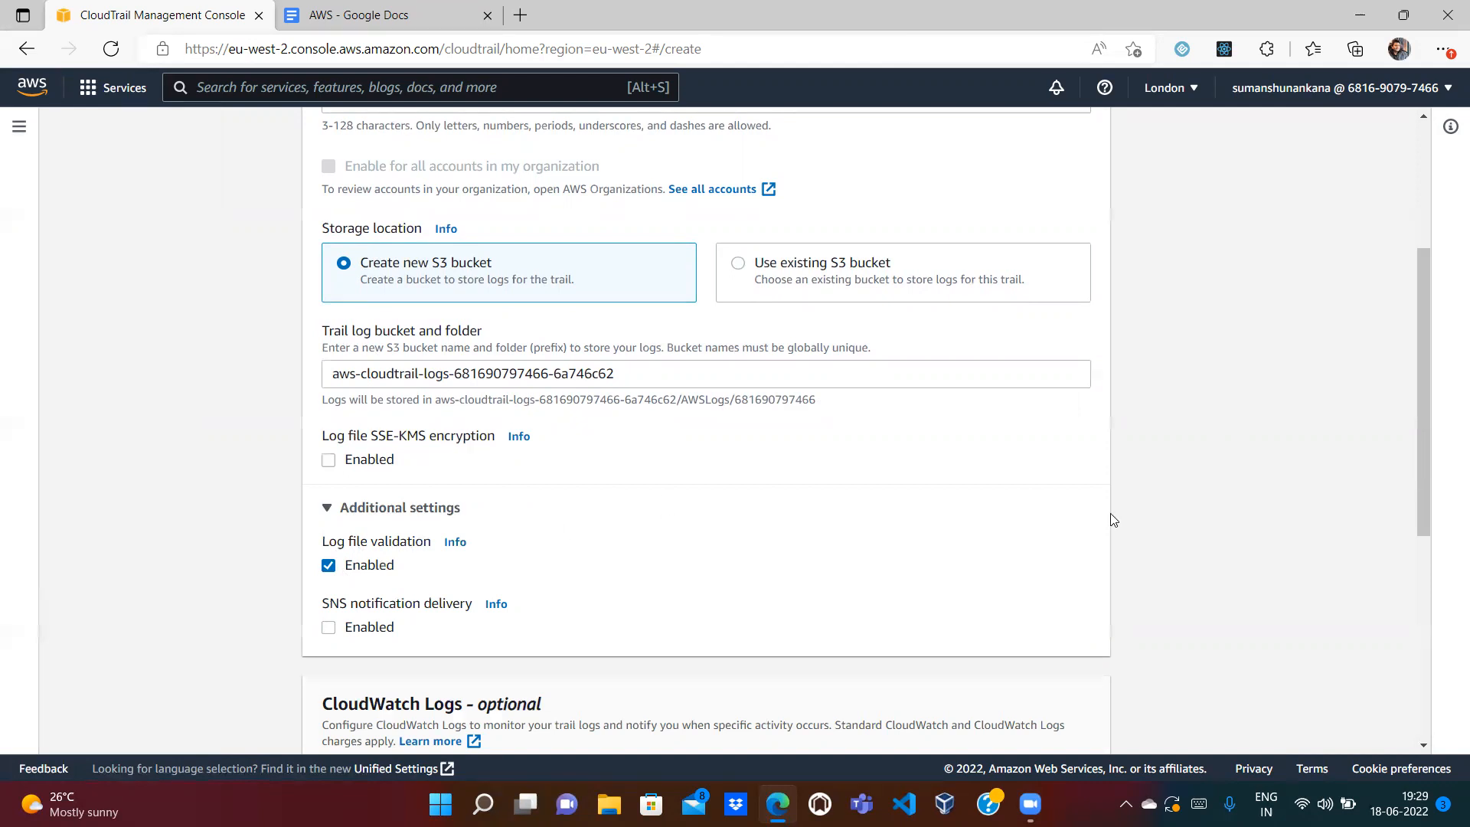
pyautogui.moveTo(1423, 412); pyautogui.dragTo(1424, 521)
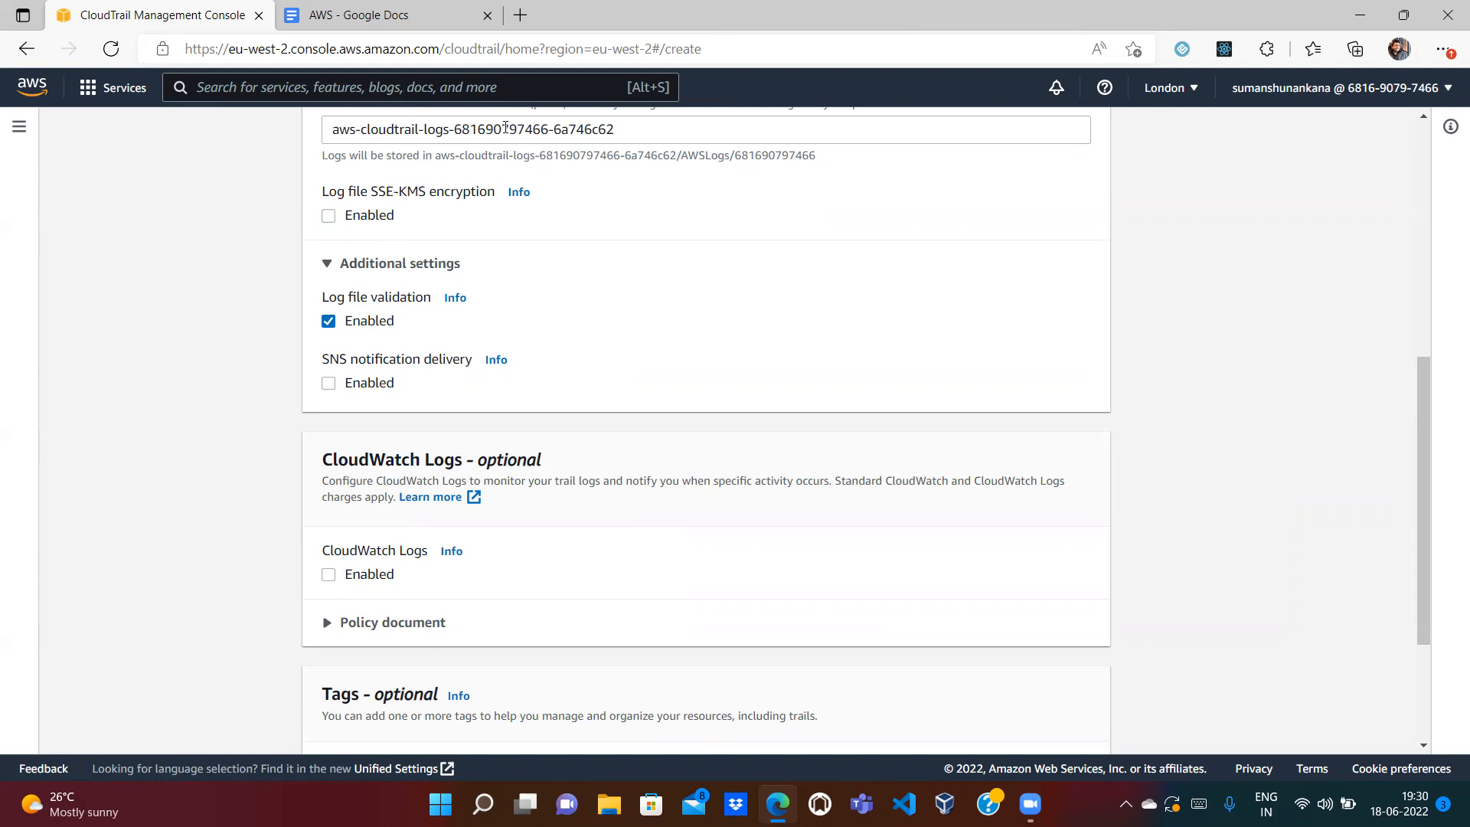
pyautogui.moveTo(1423, 446); pyautogui.dragTo(1433, 476)
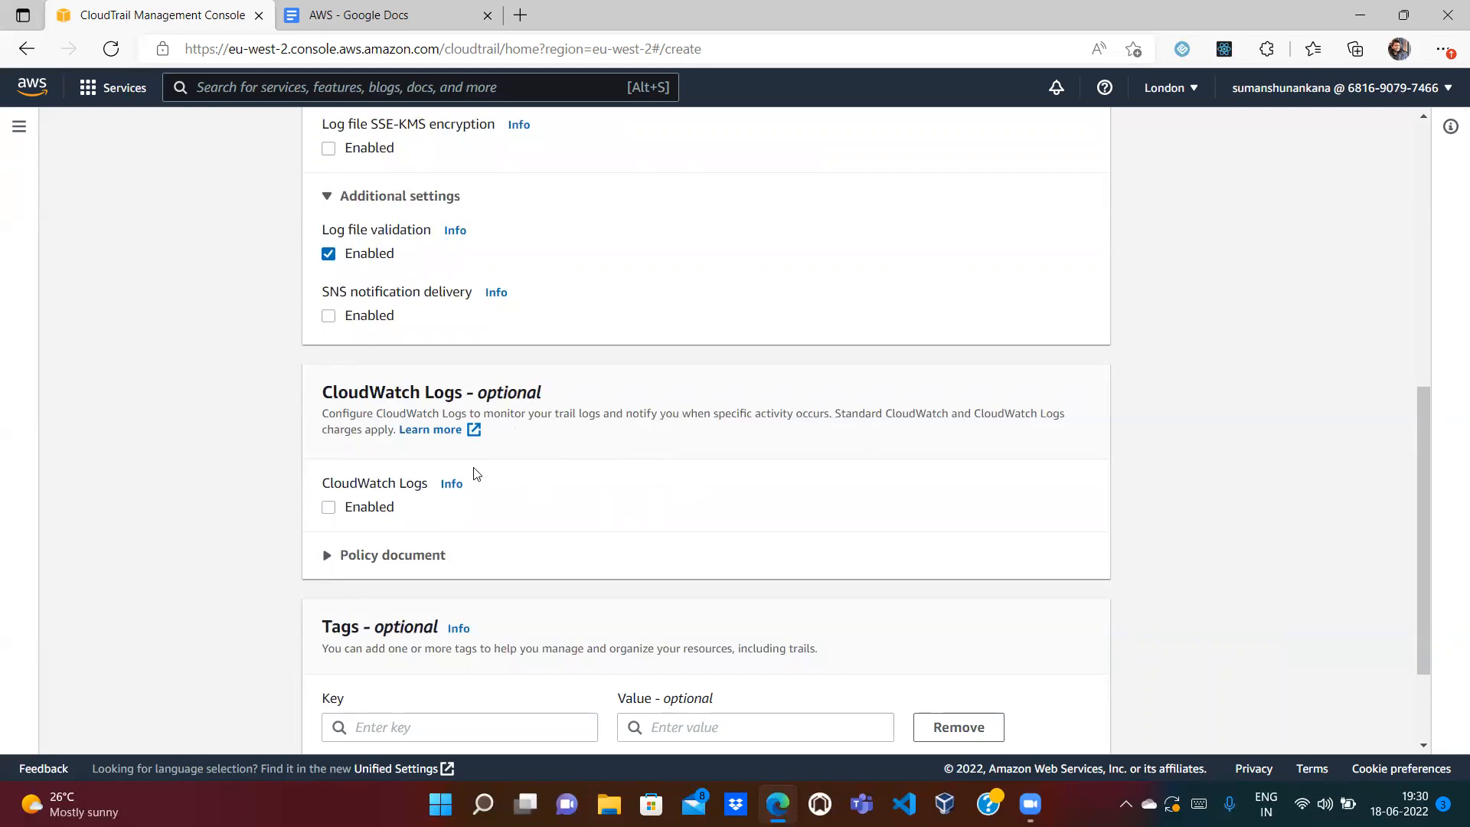
# Step: Enable CloudWatch Logs for the trail, keeping a new log group and a new IAM role
pyautogui.click(327, 508)
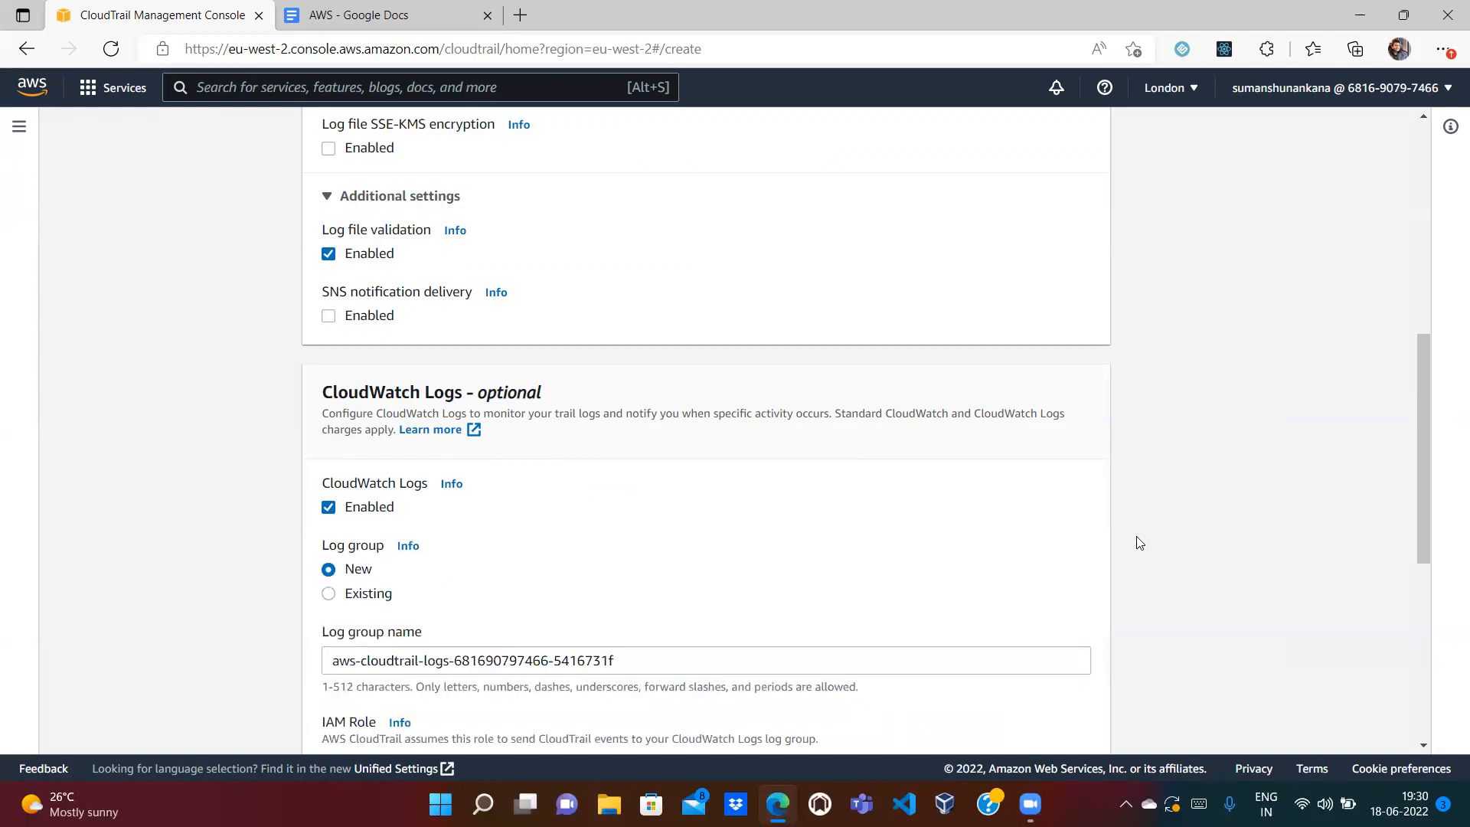
pyautogui.moveTo(1423, 460); pyautogui.dragTo(1424, 535)
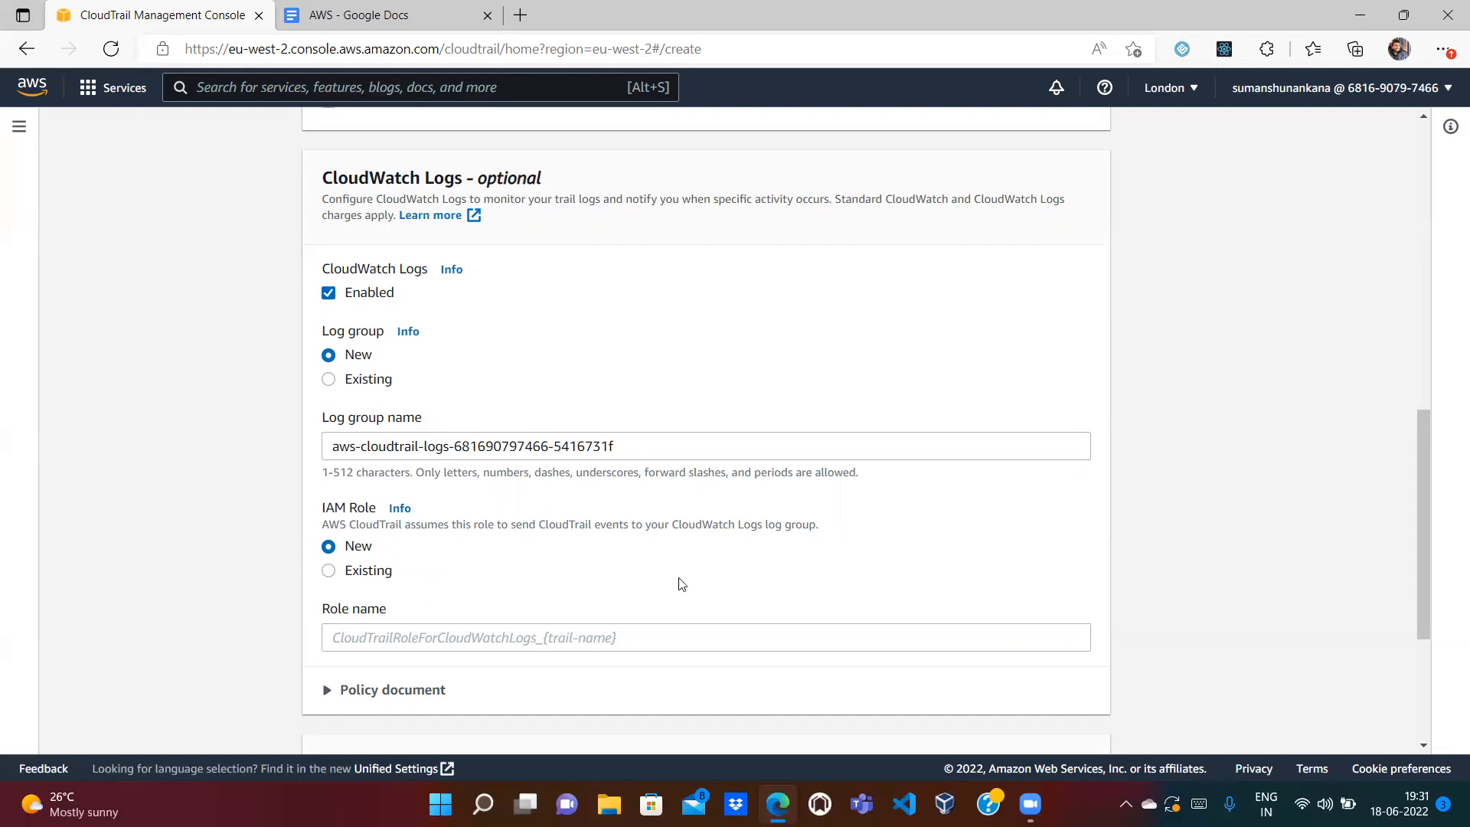
pyautogui.scroll(-3, 1426, 499)
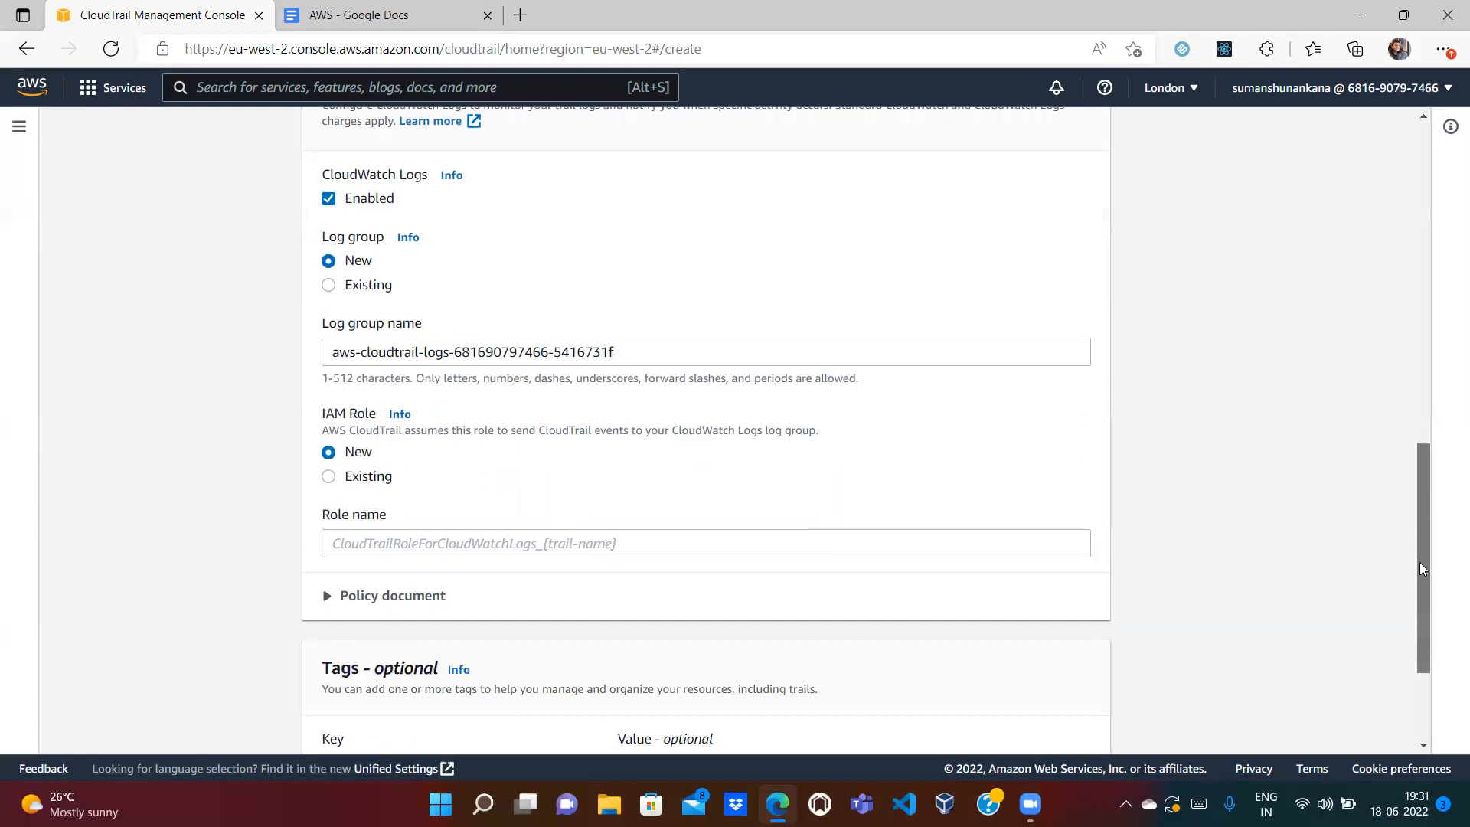
# Step: Name the IAM role CloudTrailCloudWatchEvents and expand its policy document
pyautogui.click(410, 392)
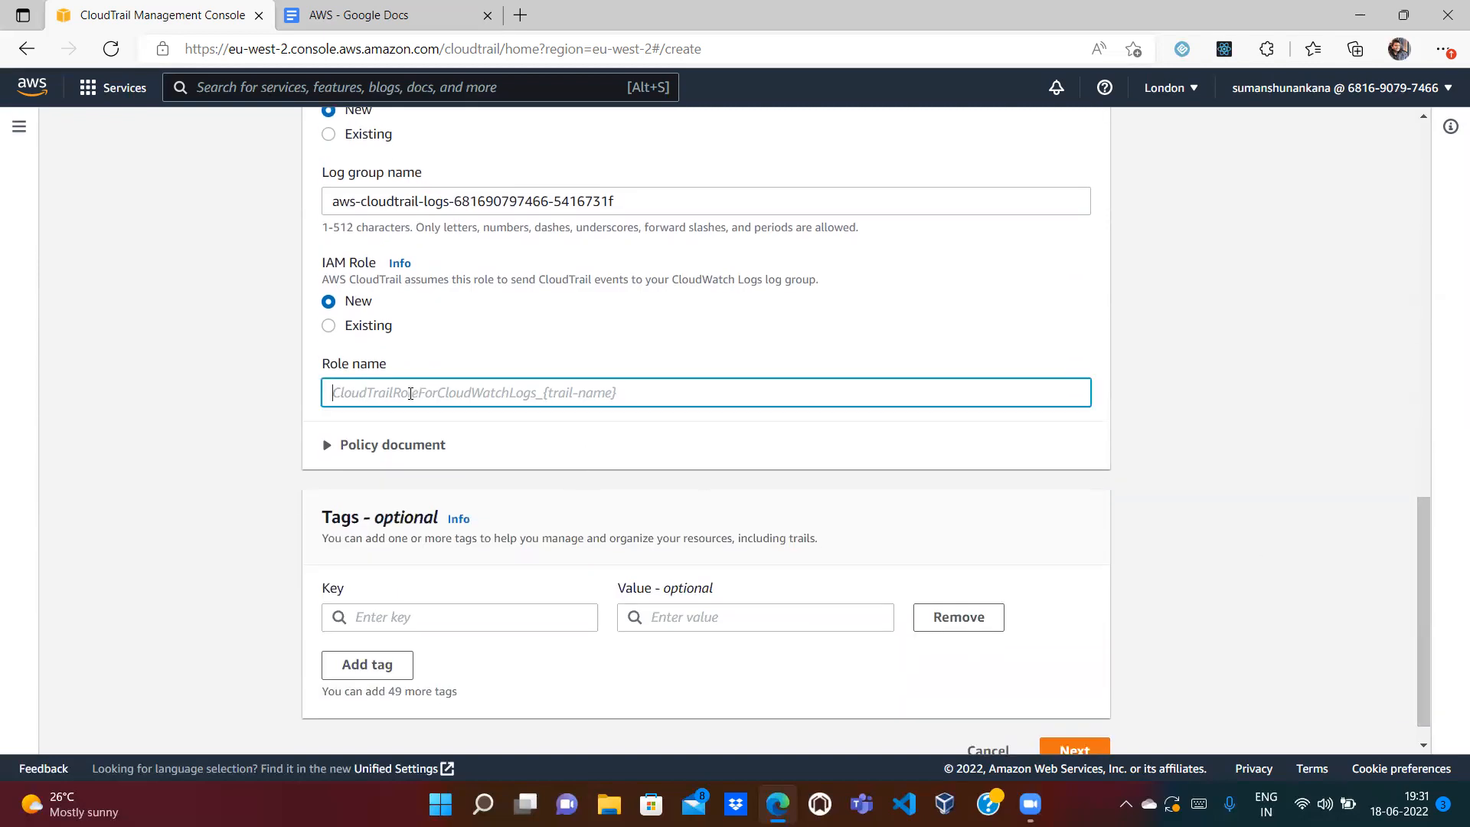
pyautogui.write('Cloud')
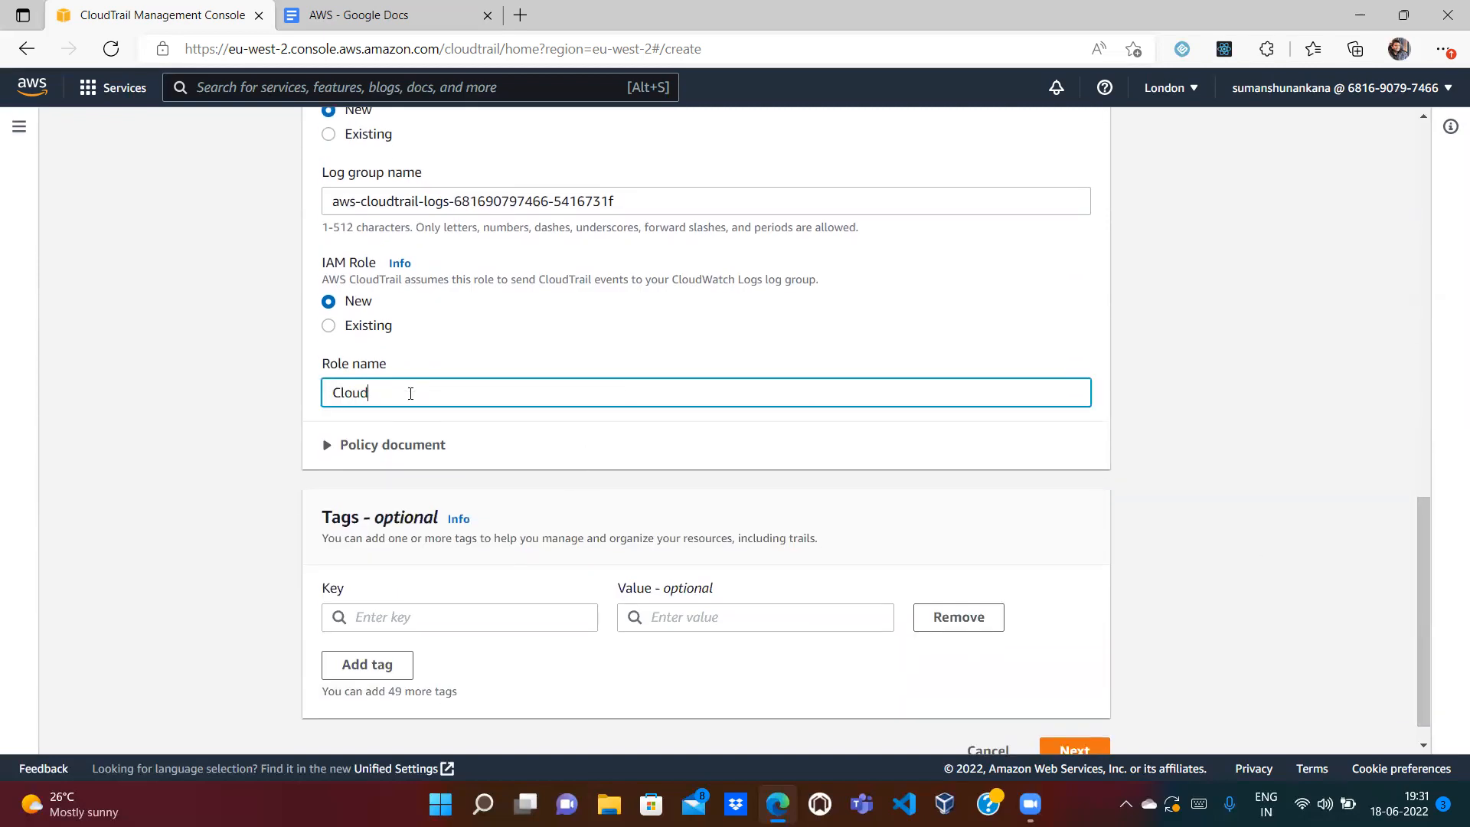
pyautogui.write('TrailCloudWatchEvents')
pyautogui.click(327, 445)
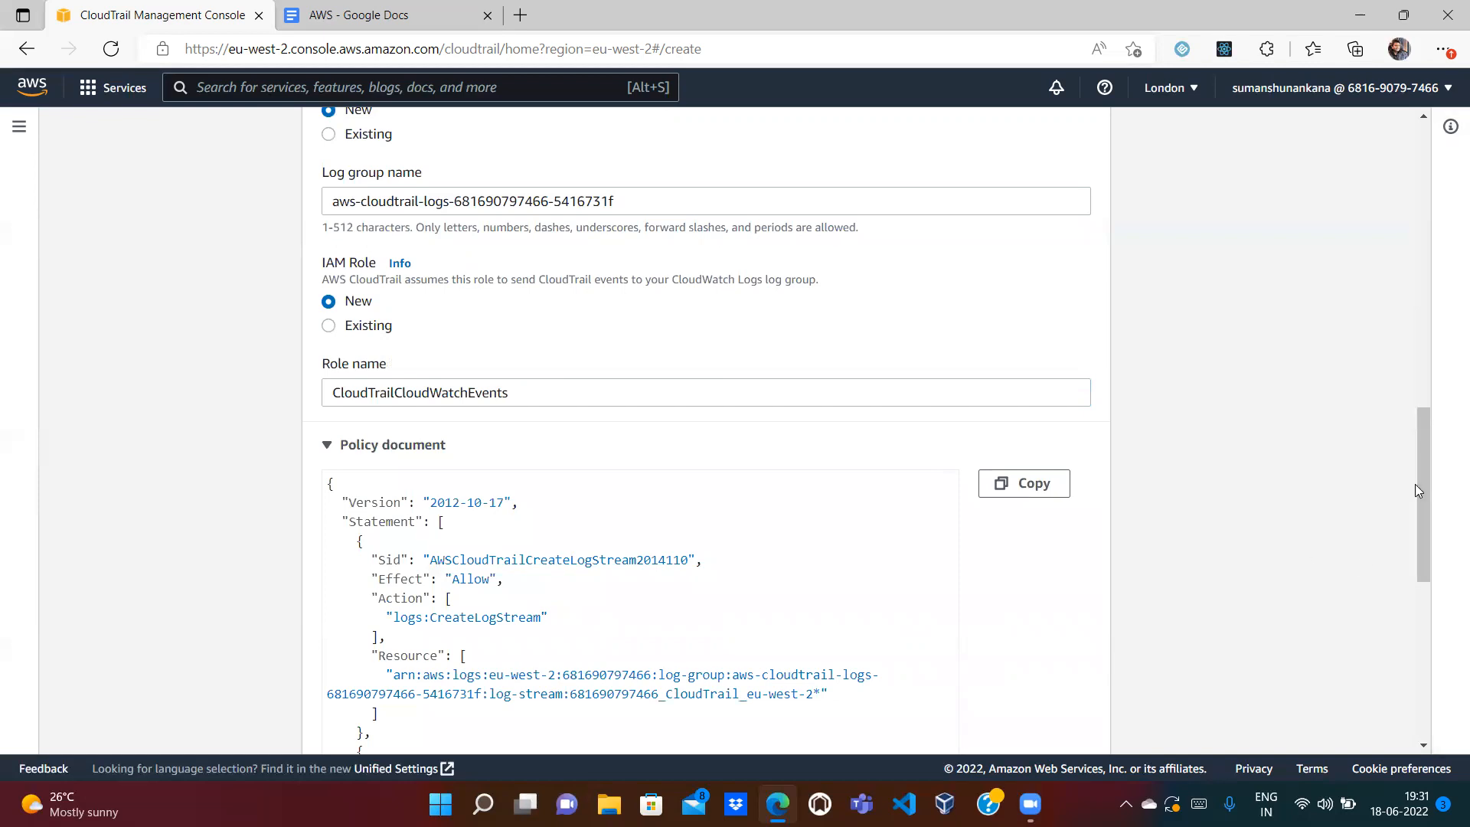
pyautogui.moveTo(1418, 467); pyautogui.dragTo(1425, 537)
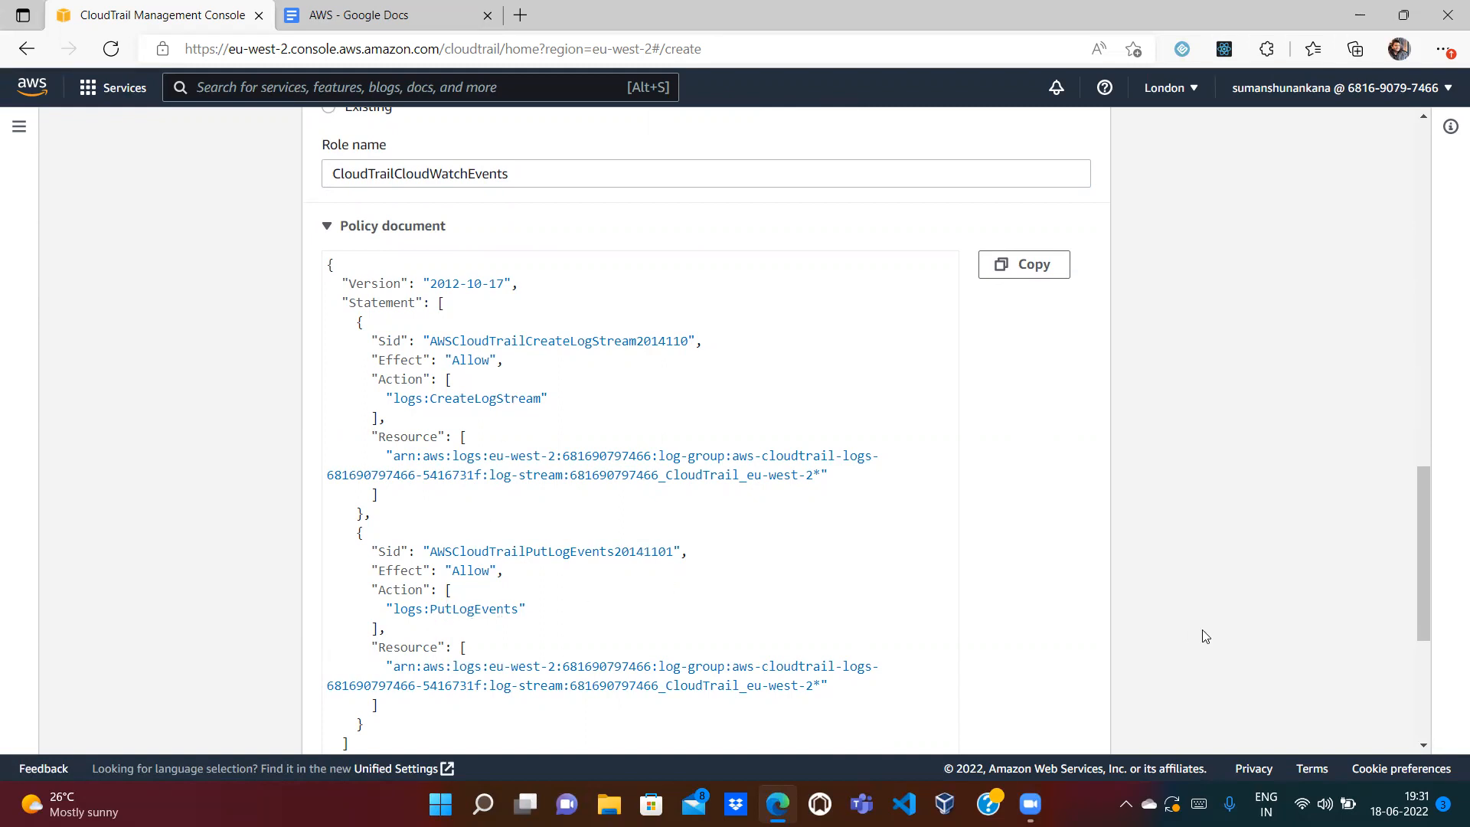
pyautogui.moveTo(1423, 529); pyautogui.dragTo(1423, 656)
# Step: Add an Owner tag with the owner's e-mail address as its value
pyautogui.click(469, 589)
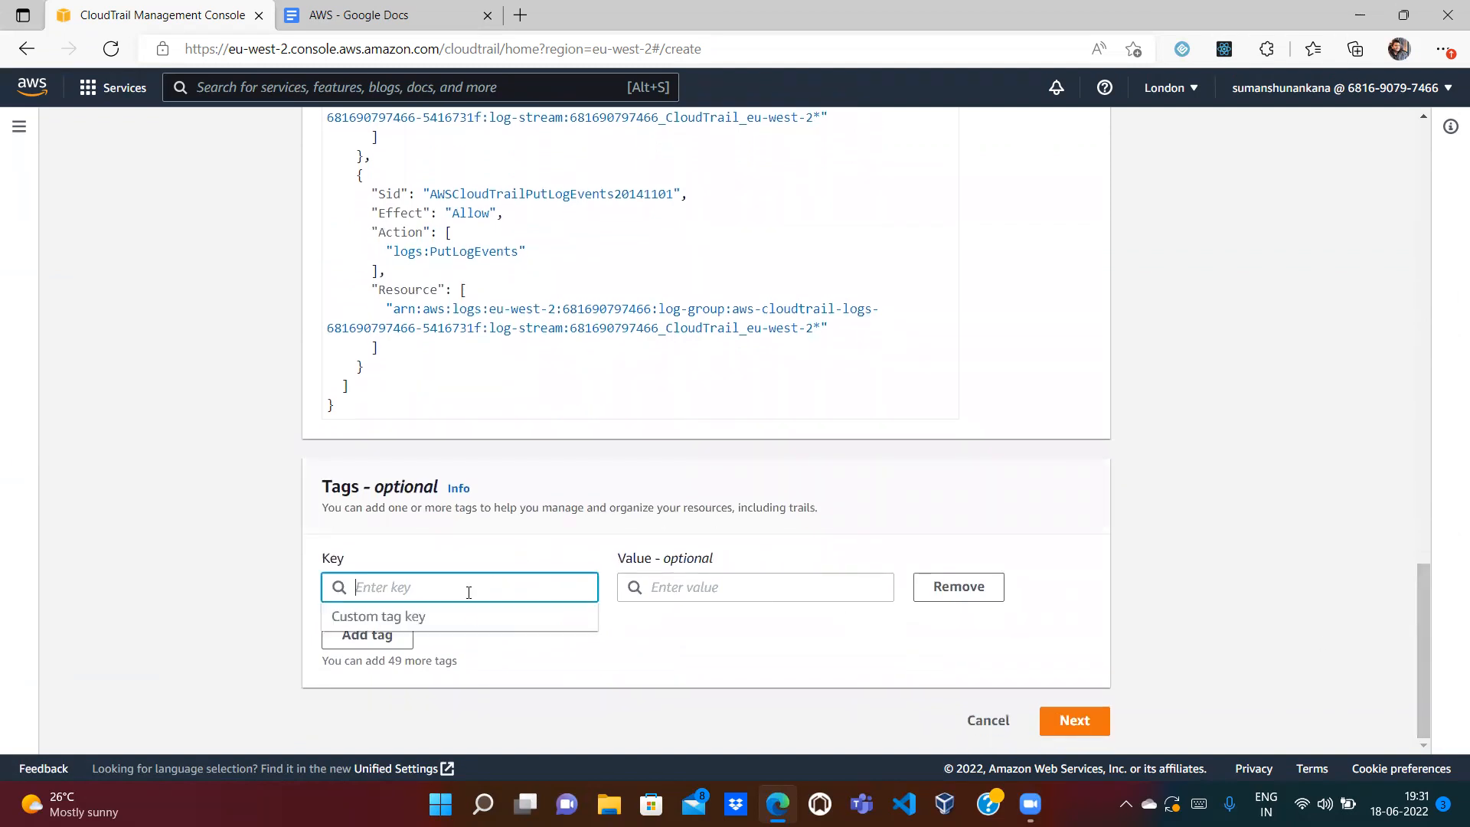
pyautogui.write('Owner')
pyautogui.press('Tab')
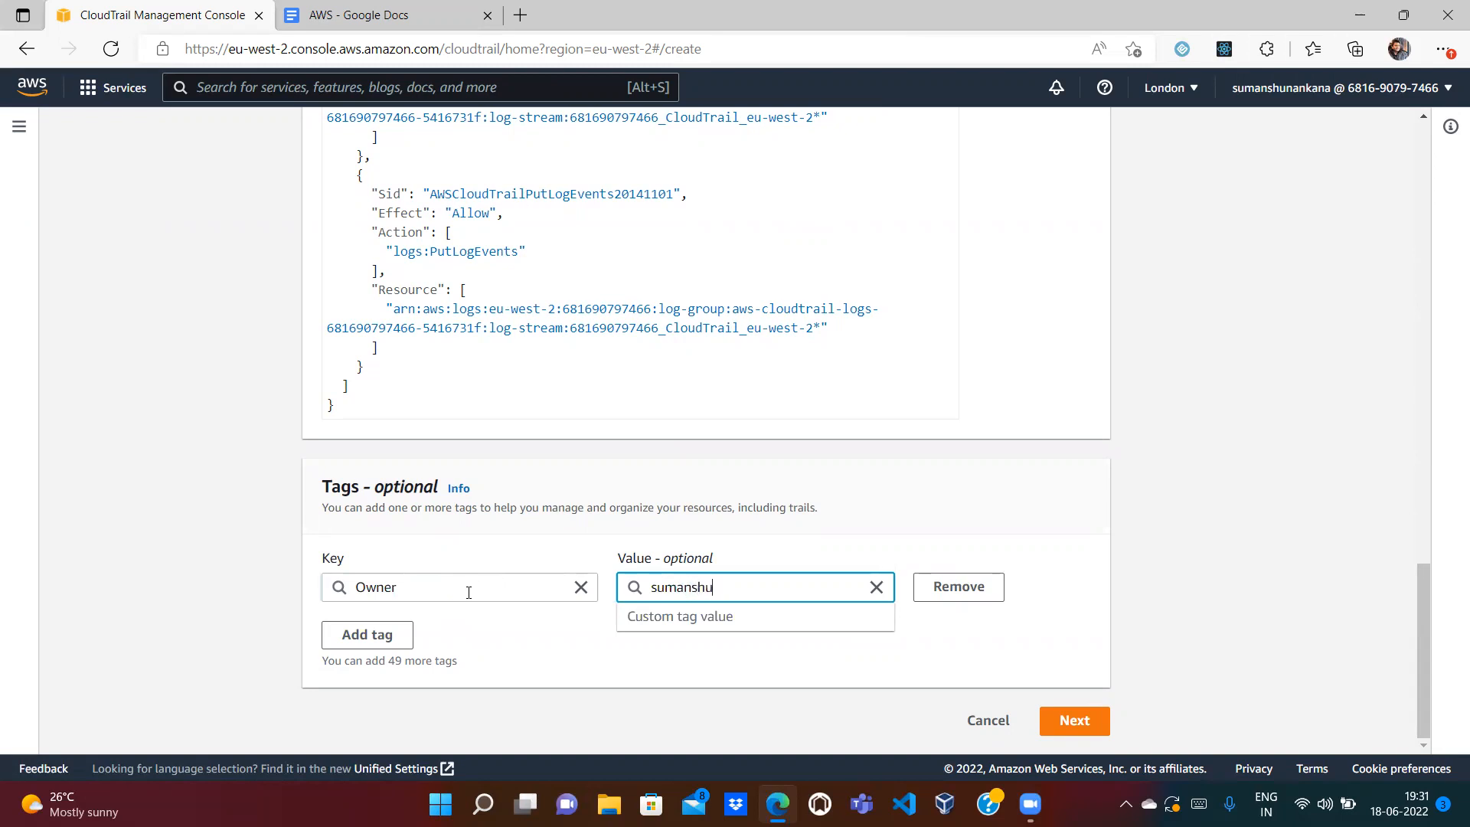
pyautogui.click(908, 663)
# Step: On Choose log events, log only management events, leaving data and Insights events off
pyautogui.click(1074, 720)
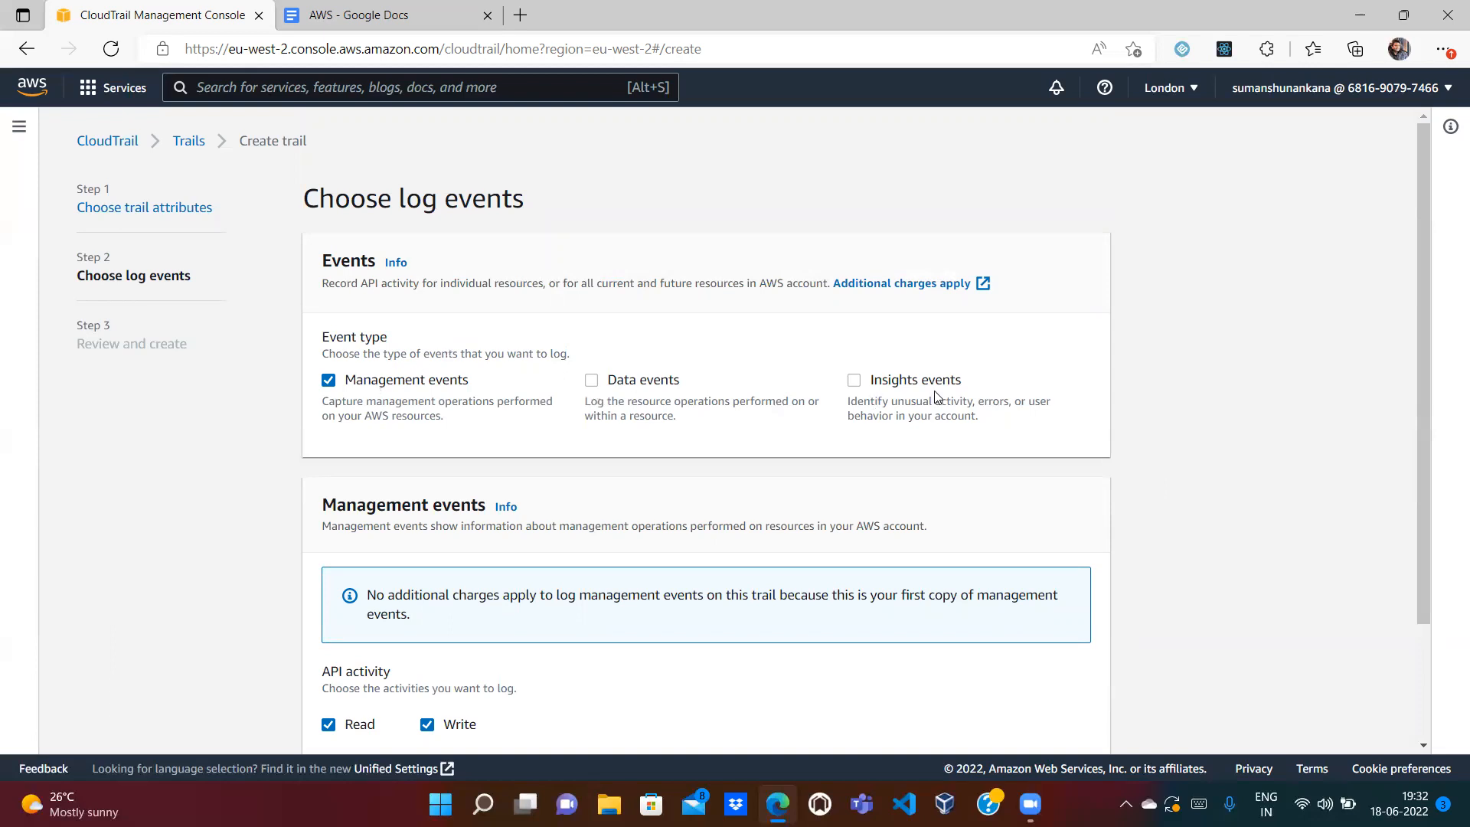
pyautogui.click(594, 385)
pyautogui.click(856, 382)
pyautogui.click(855, 382)
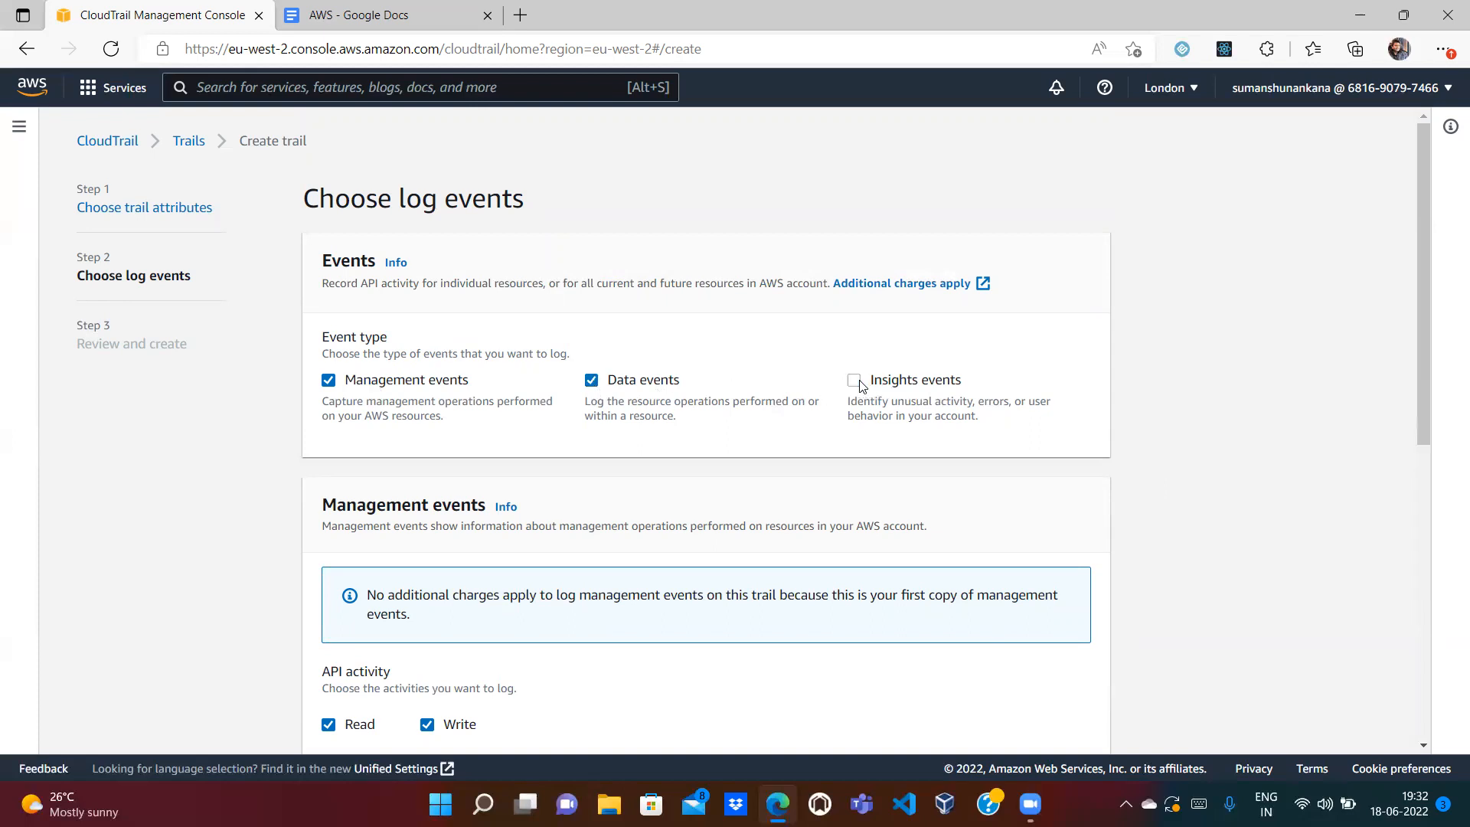
pyautogui.click(592, 383)
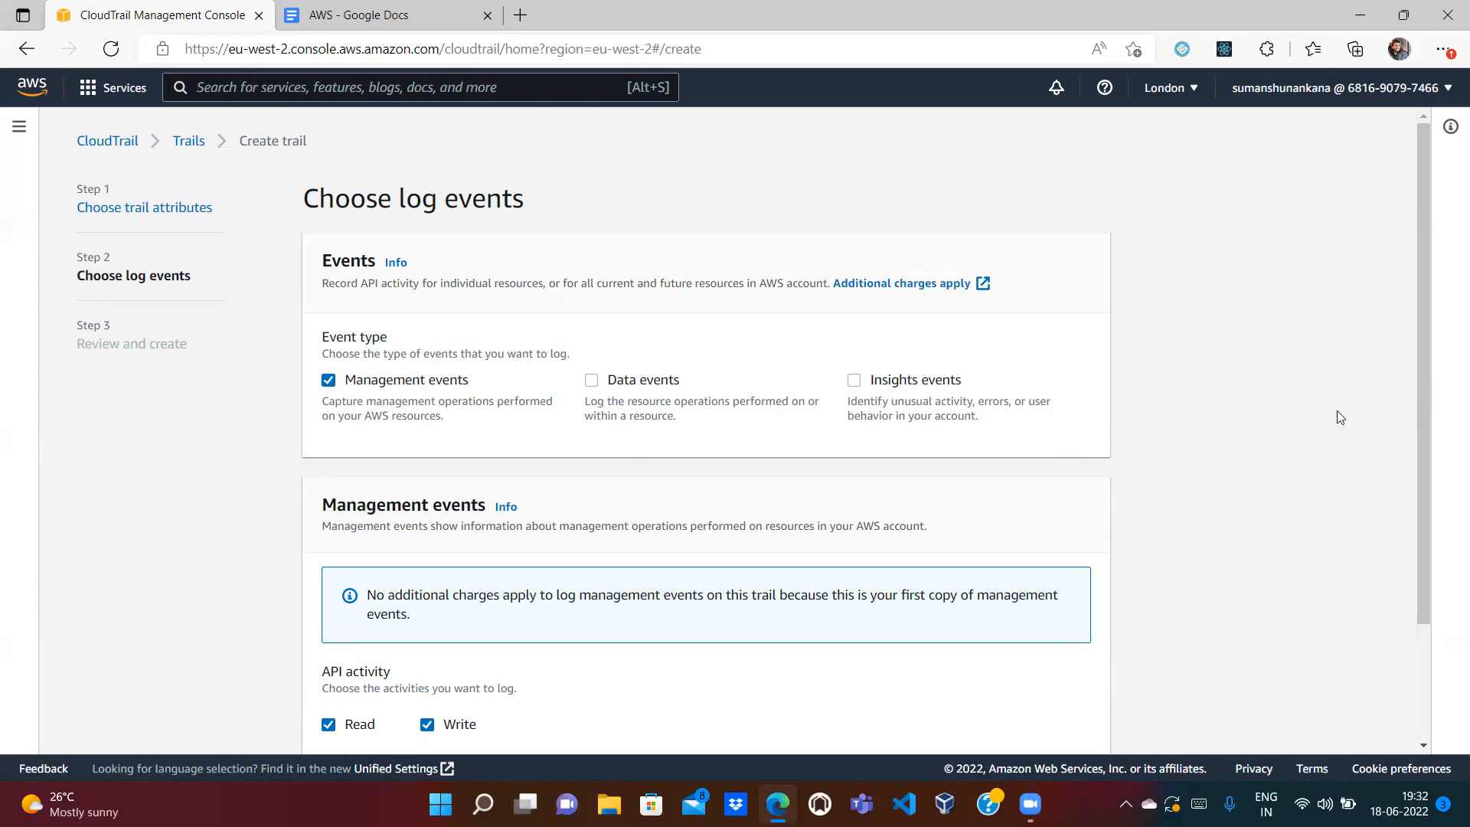
pyautogui.scroll(-3, 1424, 384)
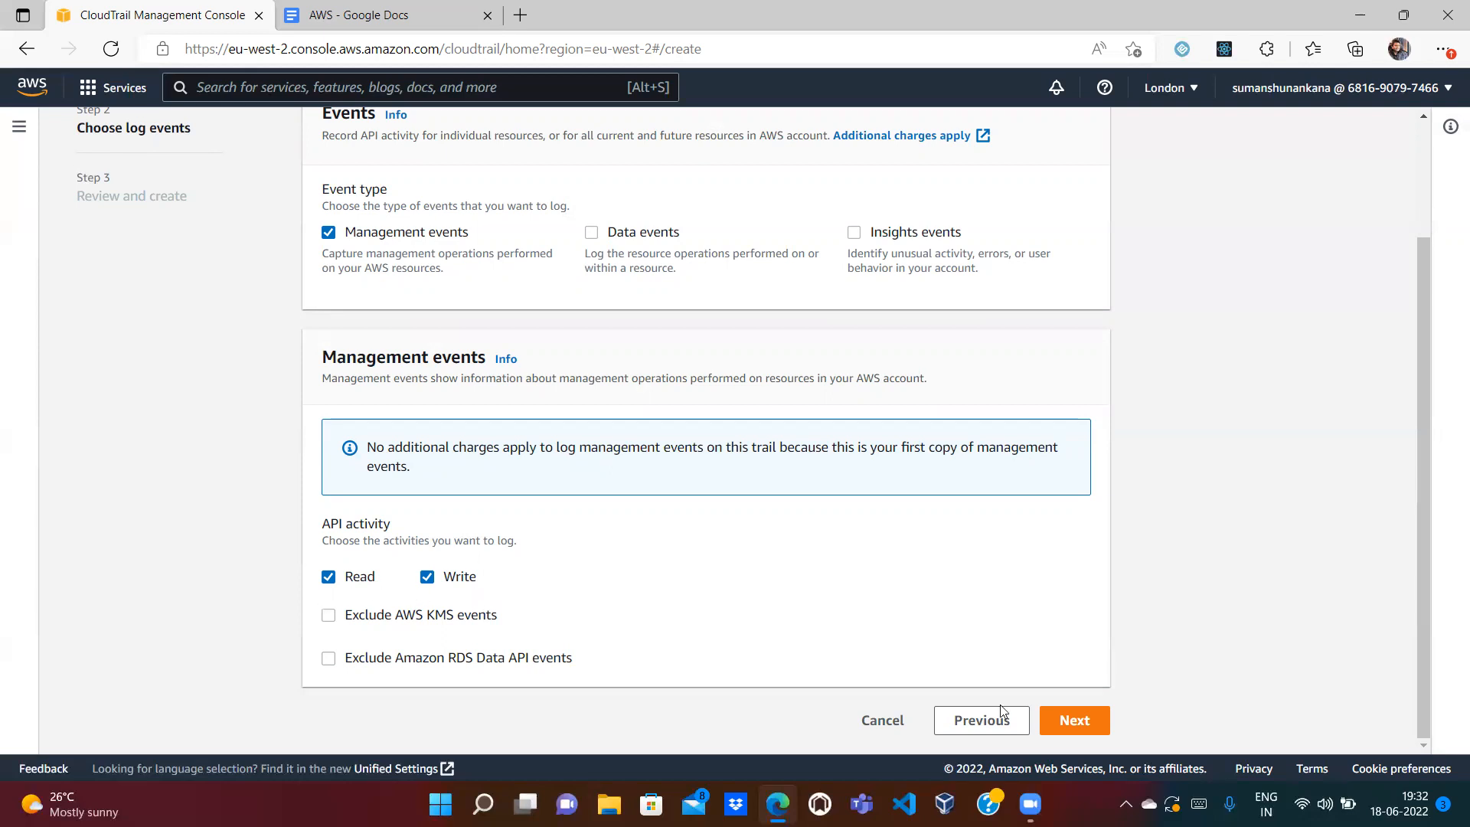
# Step: Review the management-events trail settings, create the trail, and check it in the Trails list
pyautogui.click(1075, 720)
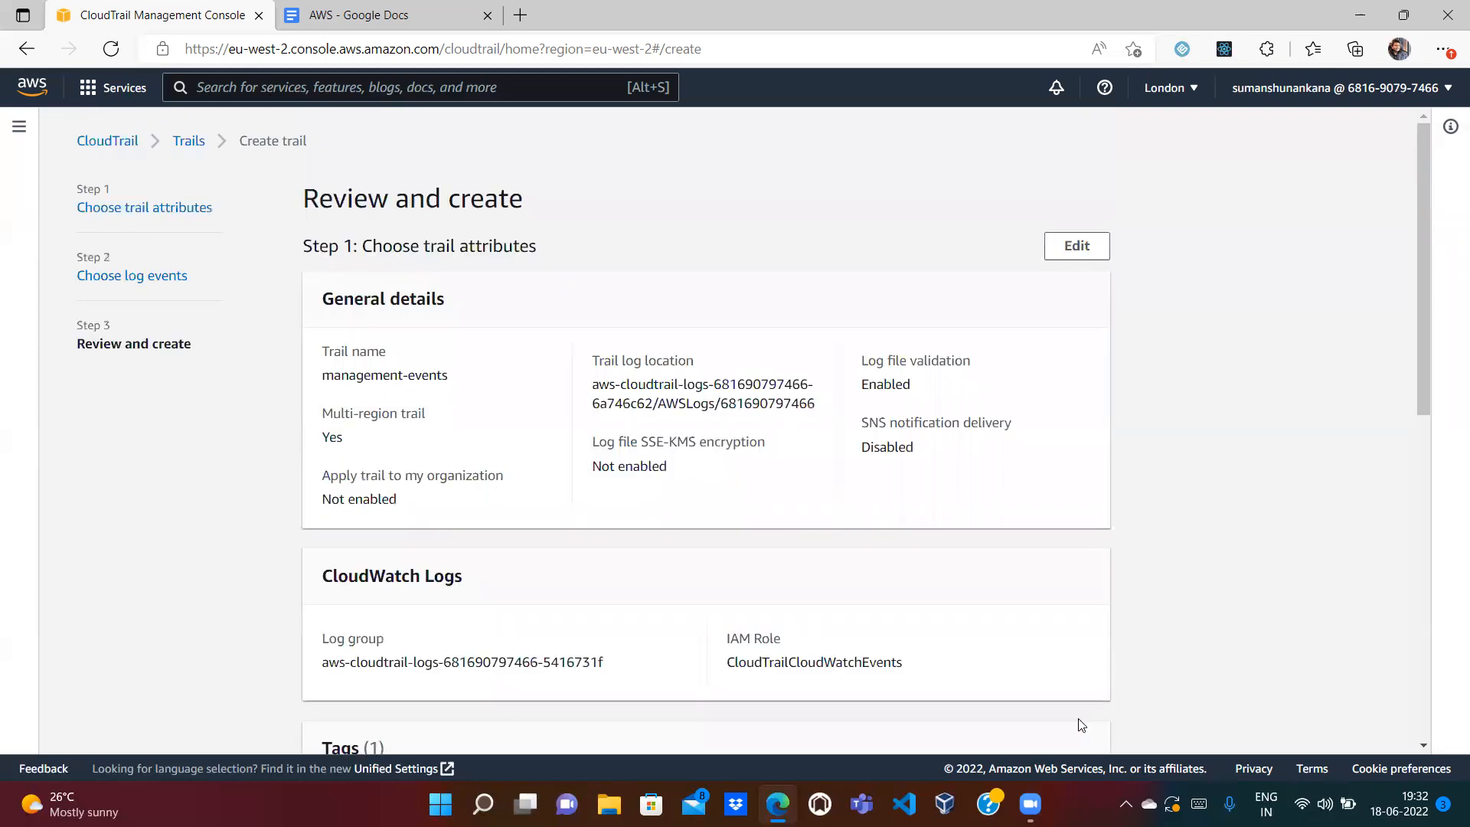
pyautogui.moveTo(1416, 253); pyautogui.dragTo(1450, 663)
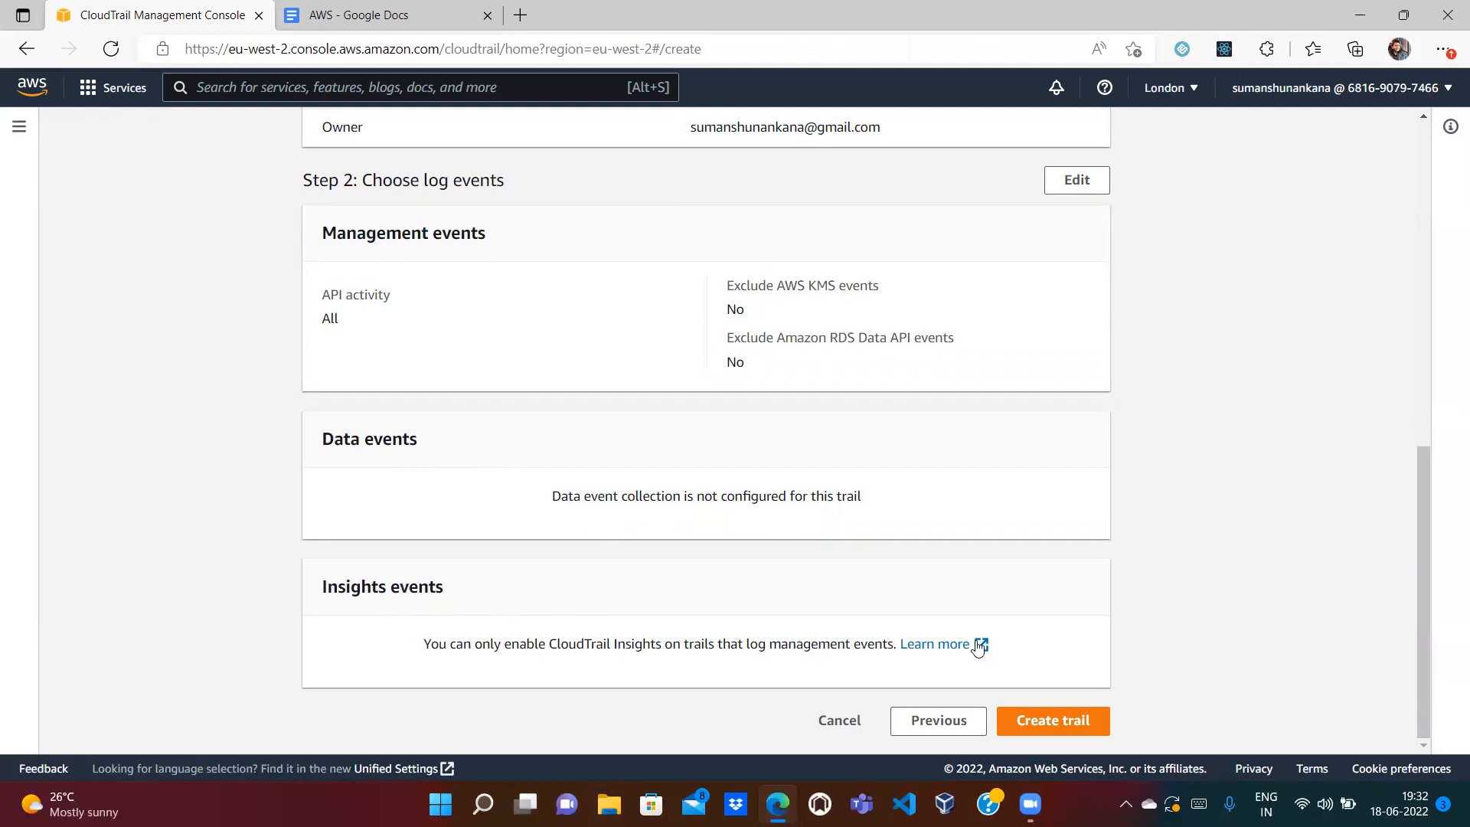
pyautogui.click(1063, 723)
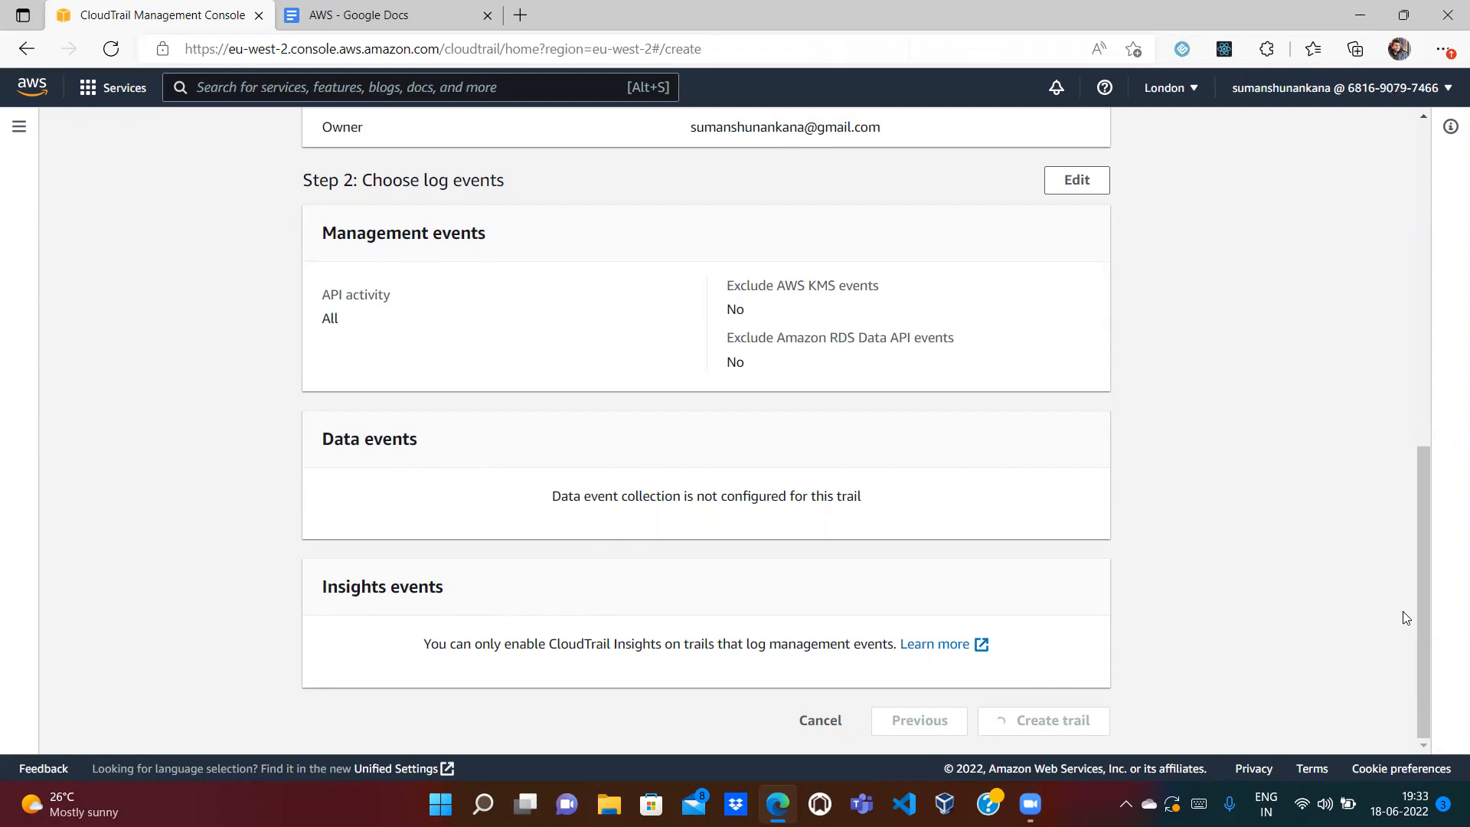
pyautogui.moveTo(1422, 606); pyautogui.dragTo(1419, 225)
pyautogui.scroll(-2, 1438, 367)
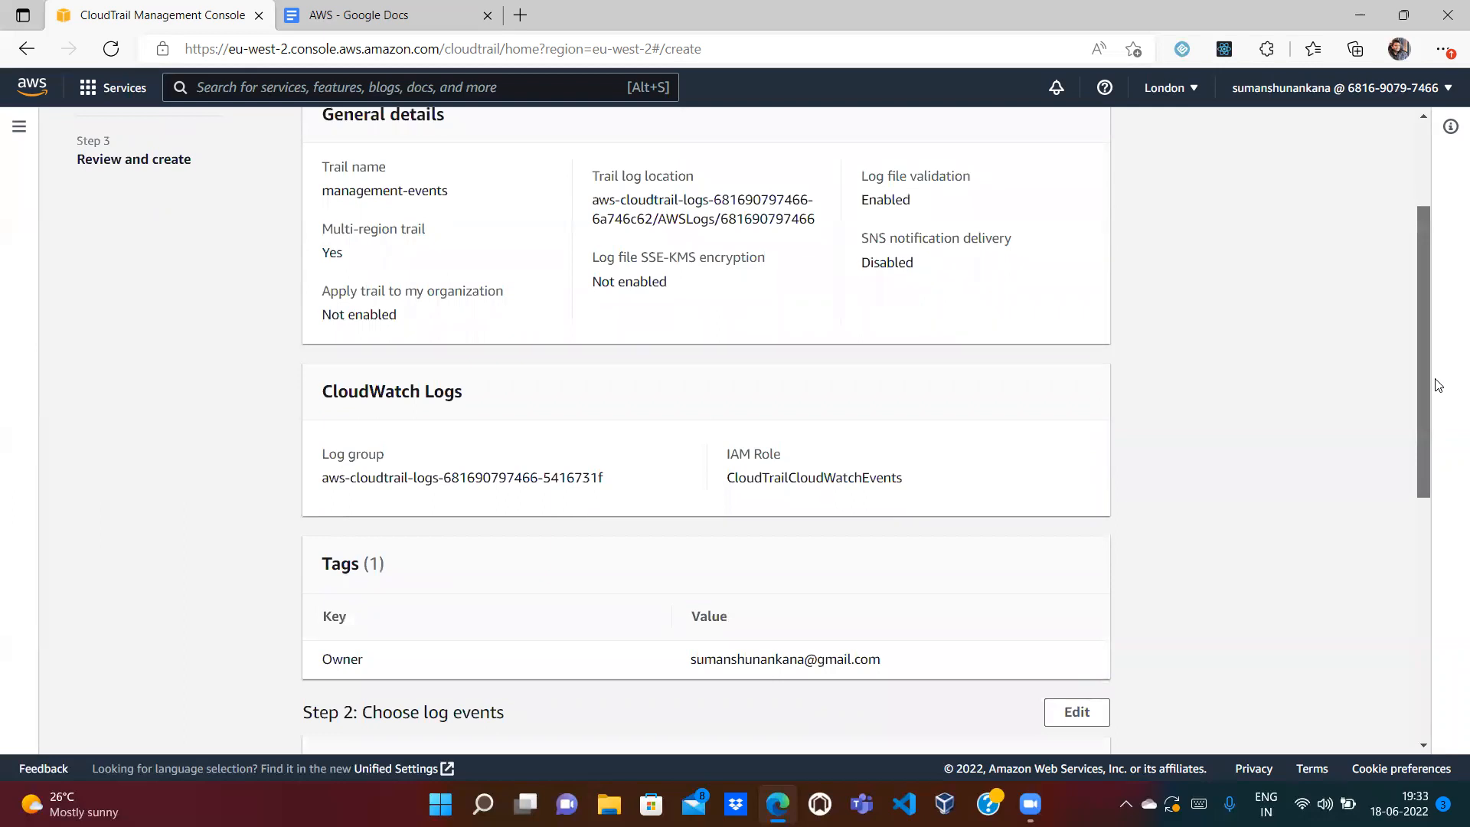
pyautogui.scroll(-2, 1437, 385)
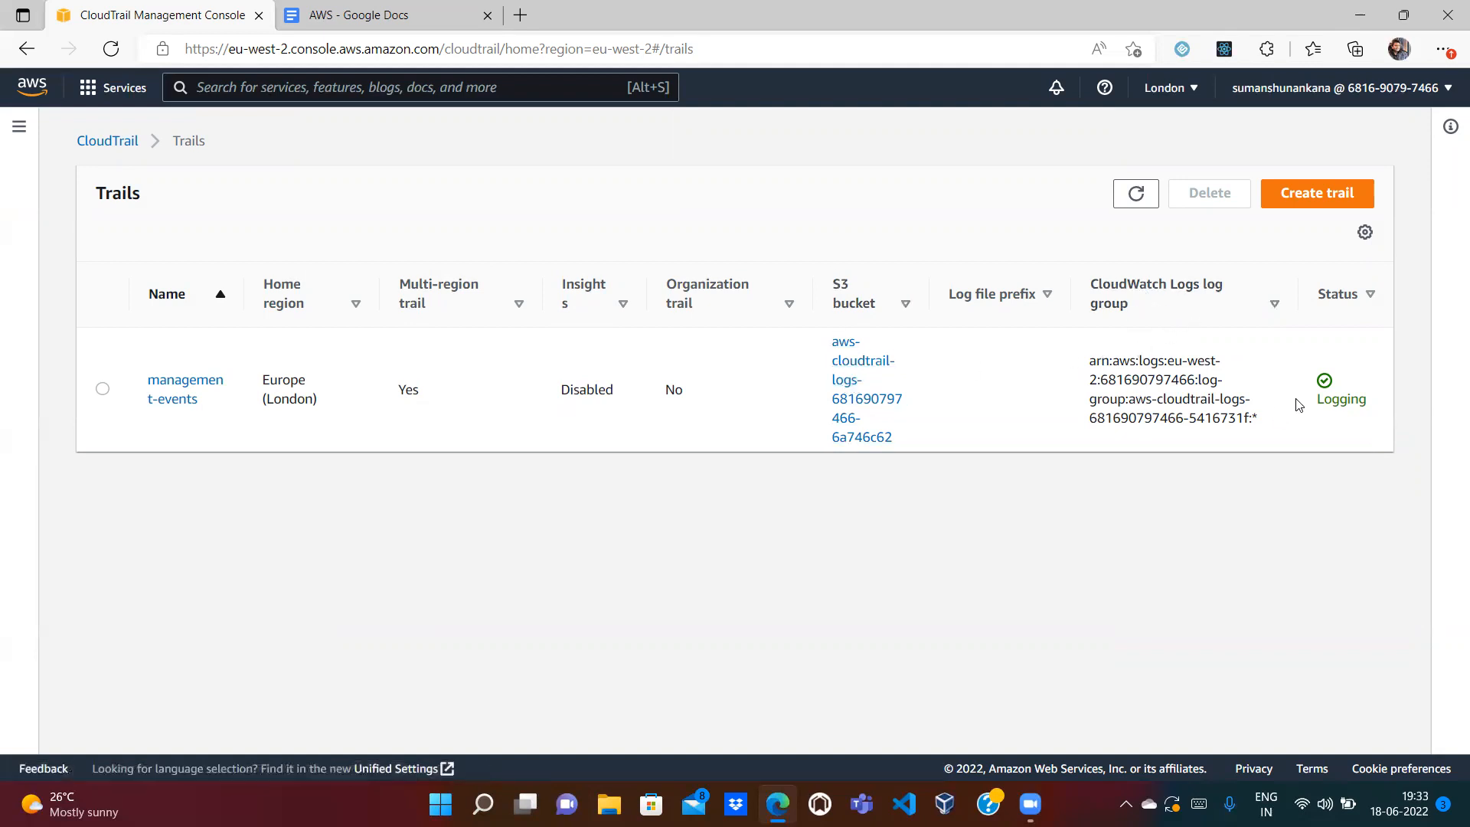
# Step: Open the management-events trail's S3 log location in a new tab and go up to the bucket list
pyautogui.click(173, 387)
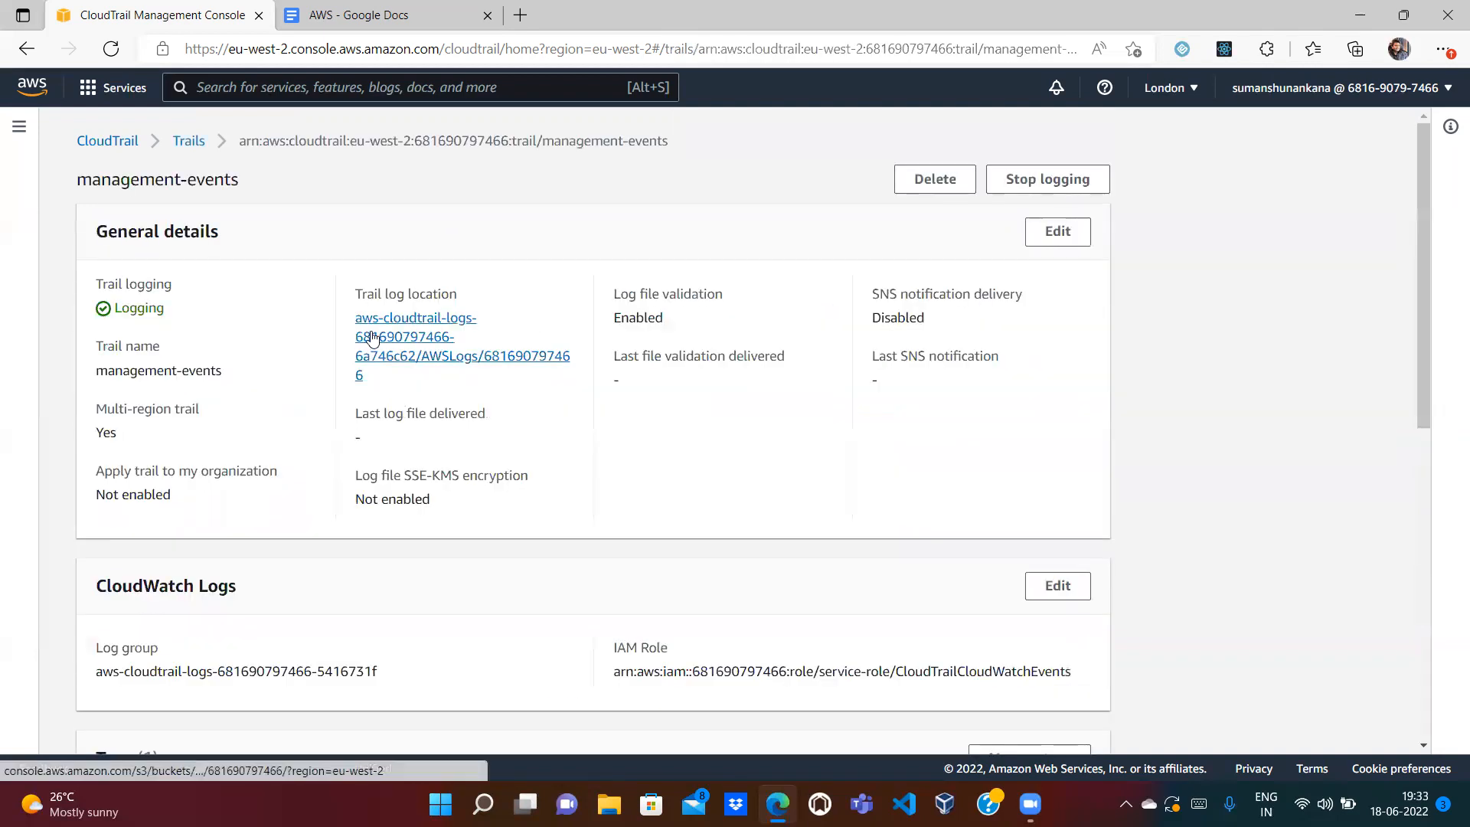
pyautogui.rightClick(372, 333)
pyautogui.click(405, 346)
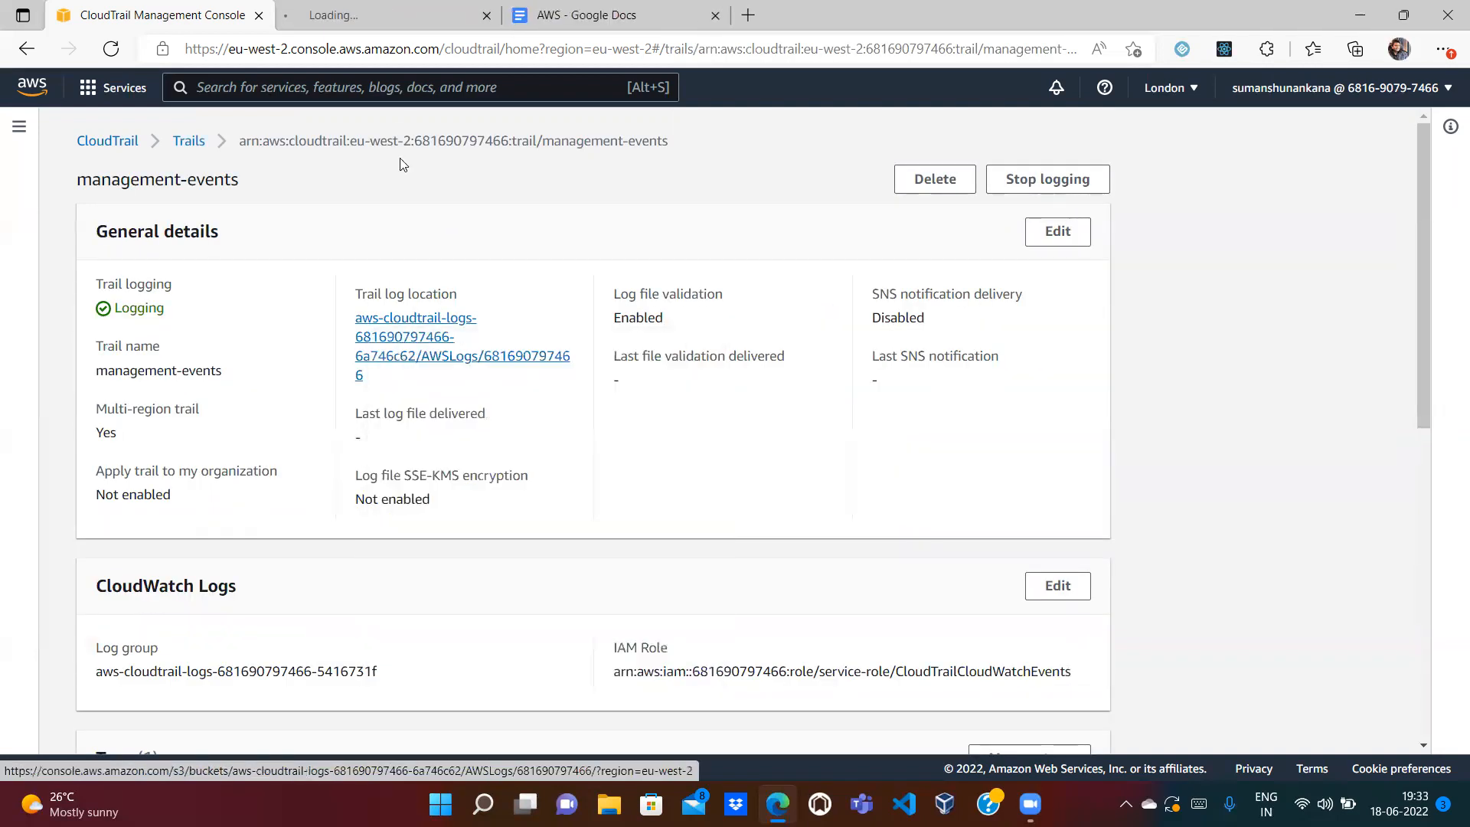
pyautogui.click(356, 17)
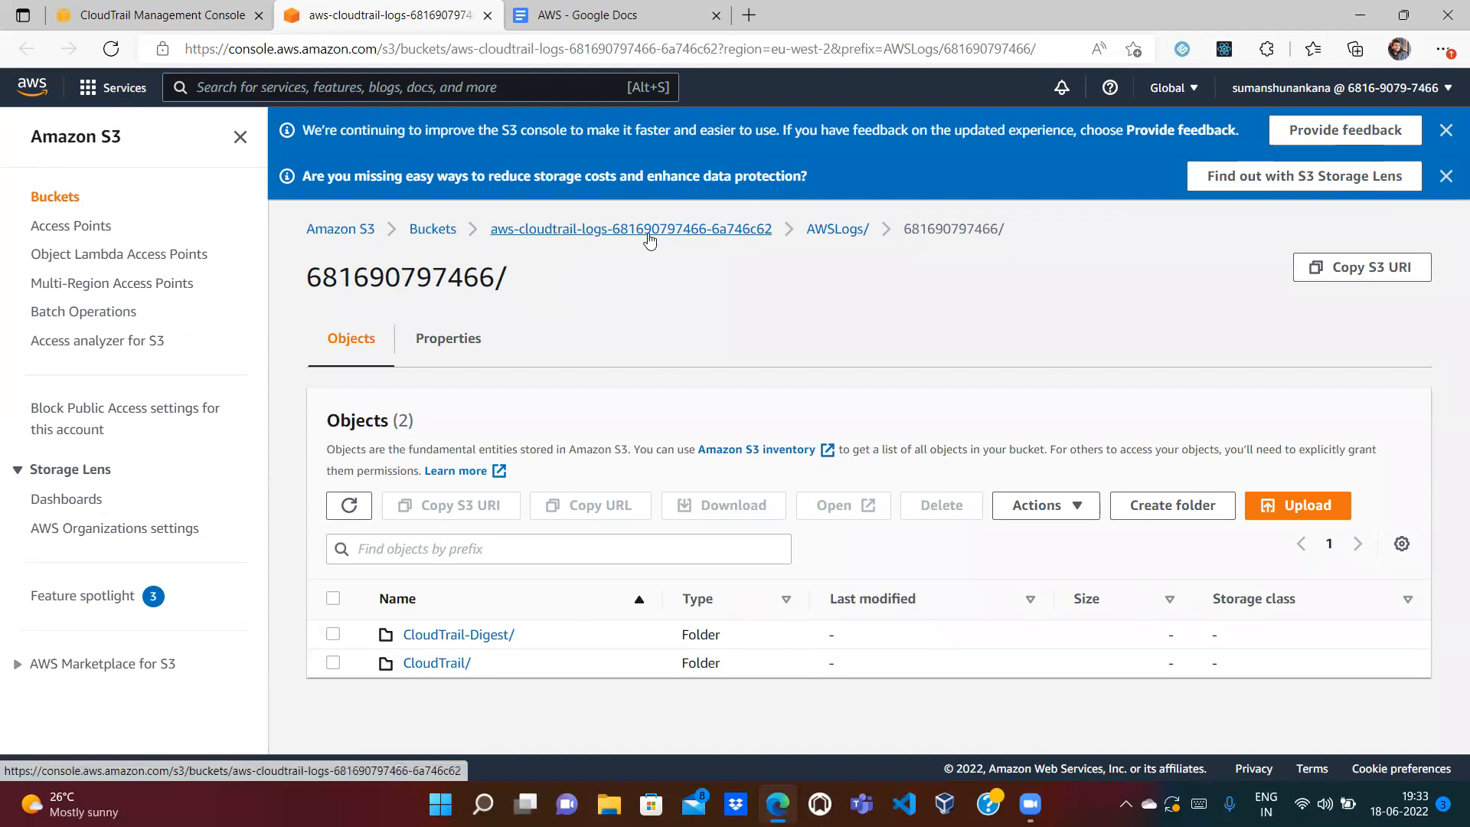
pyautogui.click(573, 238)
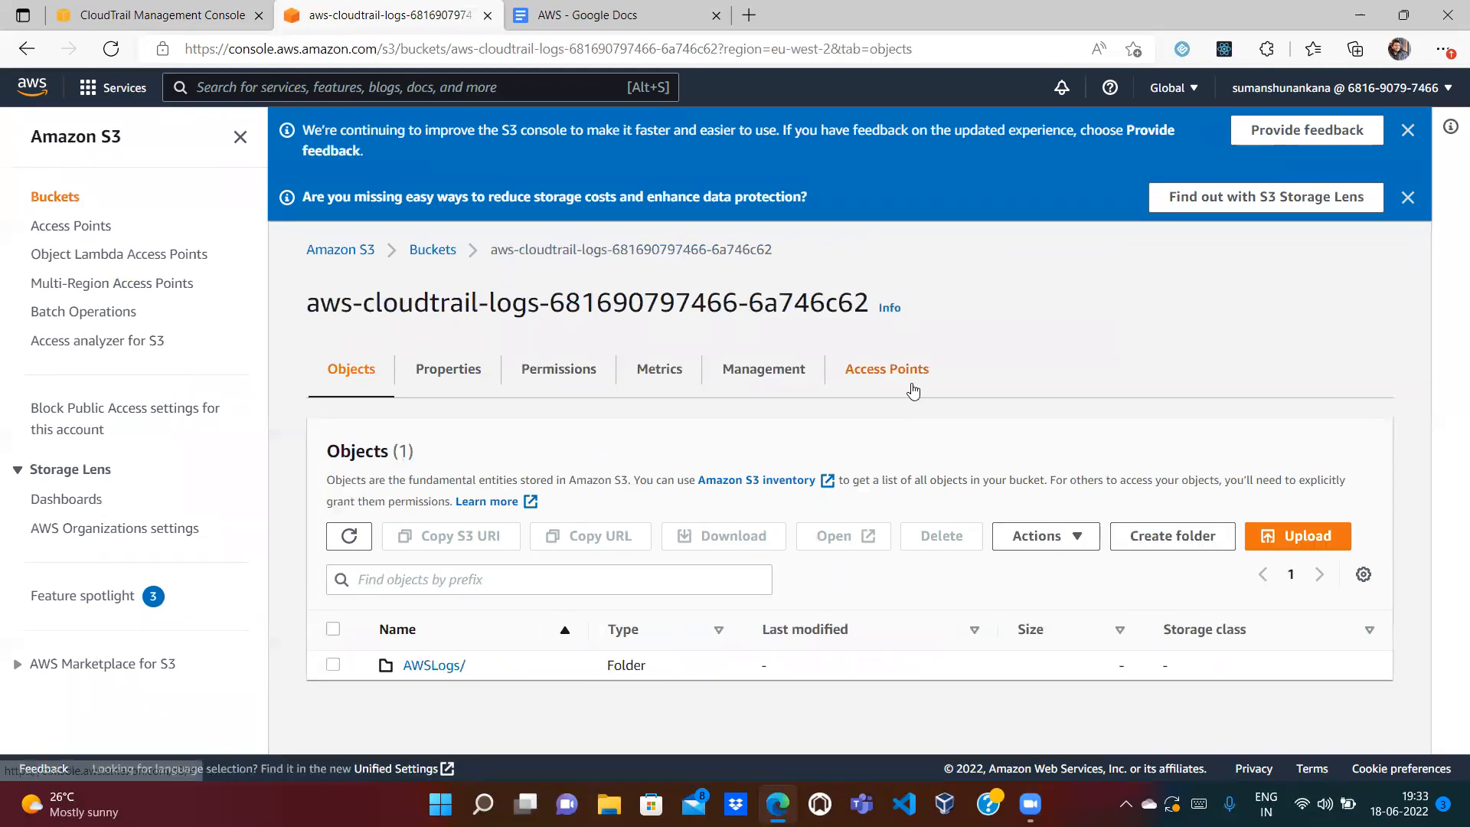
pyautogui.click(450, 259)
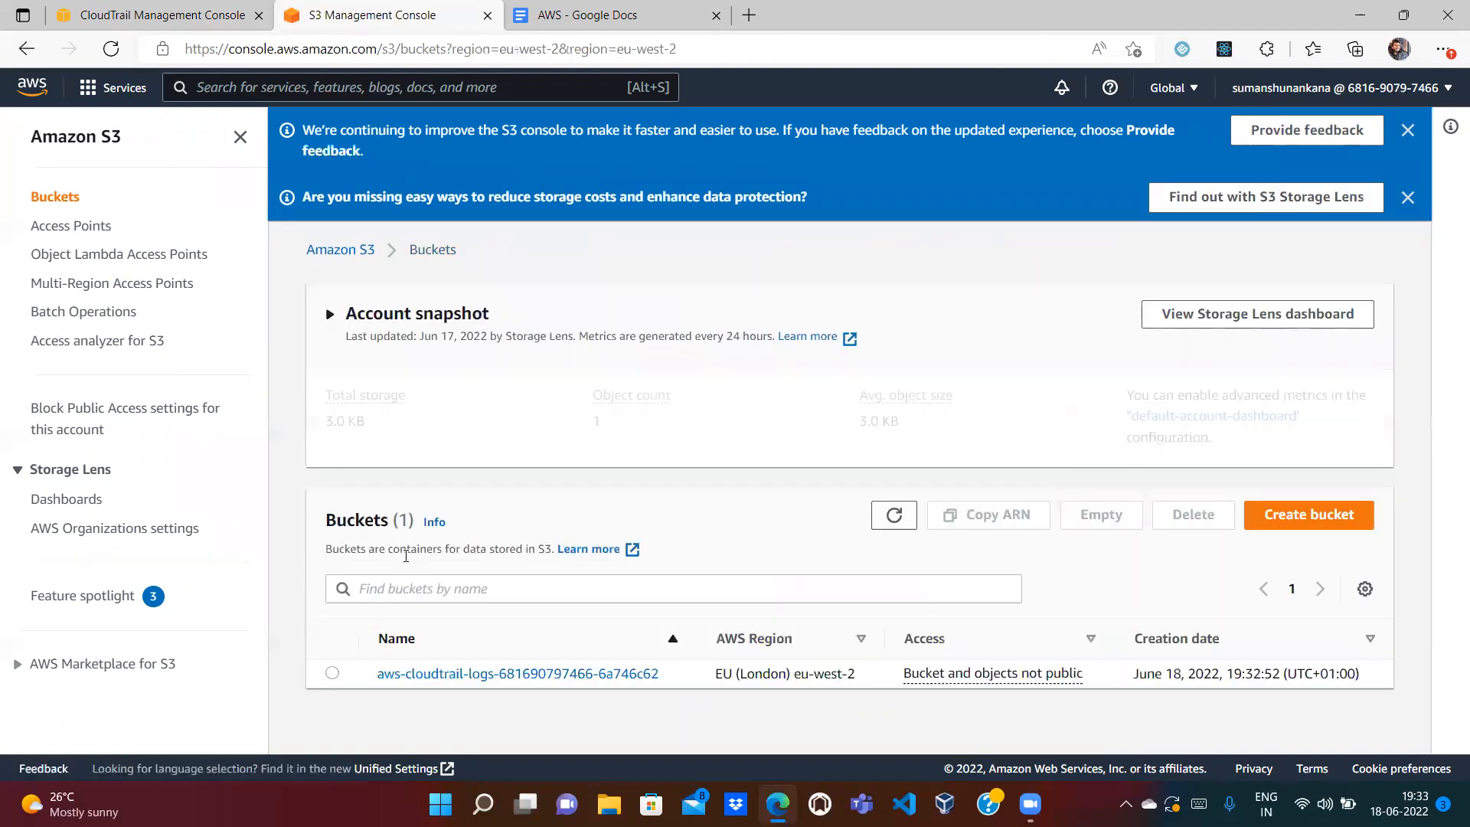
# Step: Browse the log bucket's AWSLogs account folder, finding CloudTrail and CloudTrail-Digest both empty
pyautogui.click(411, 673)
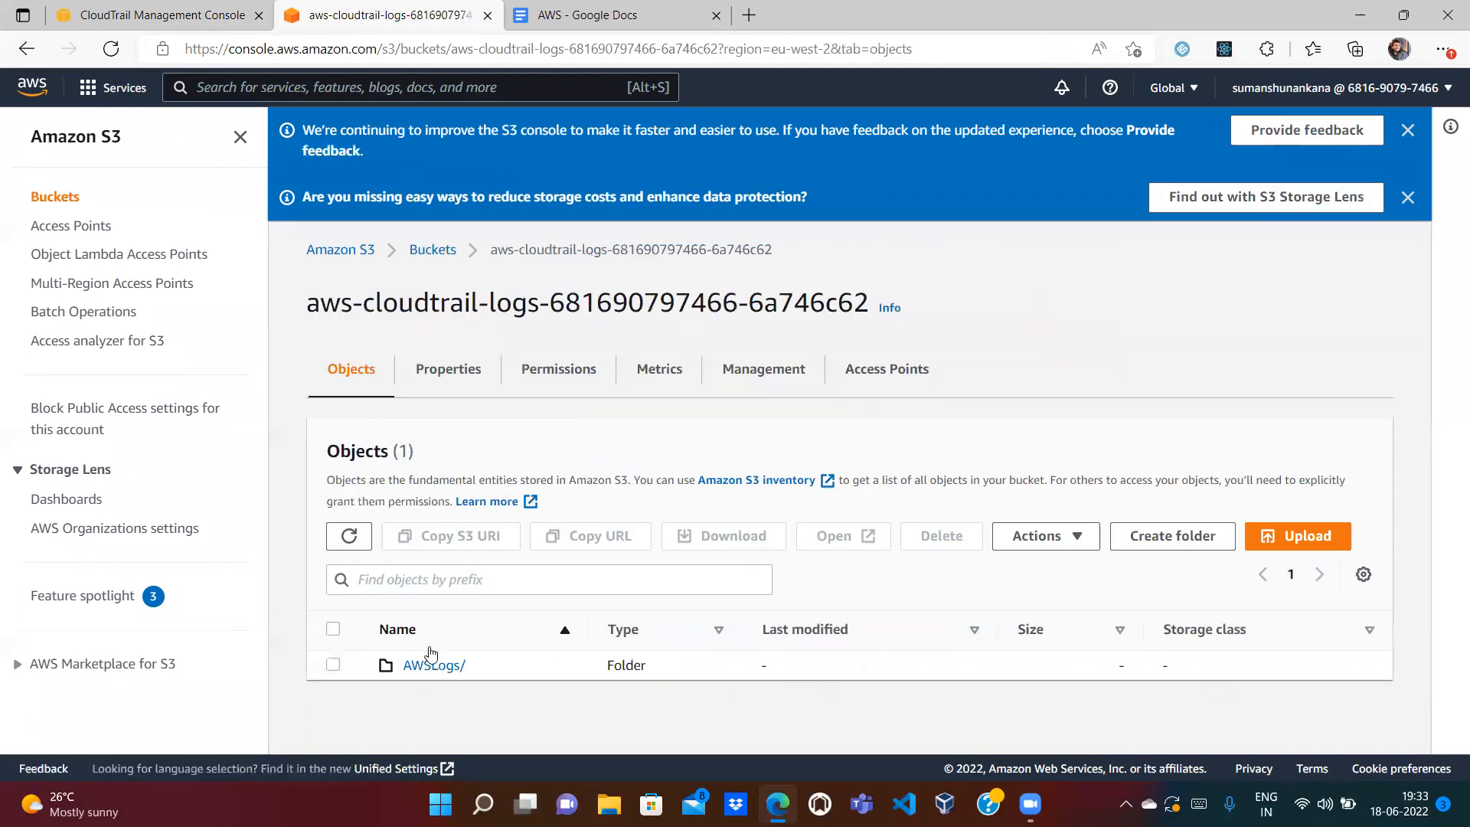
pyautogui.click(421, 665)
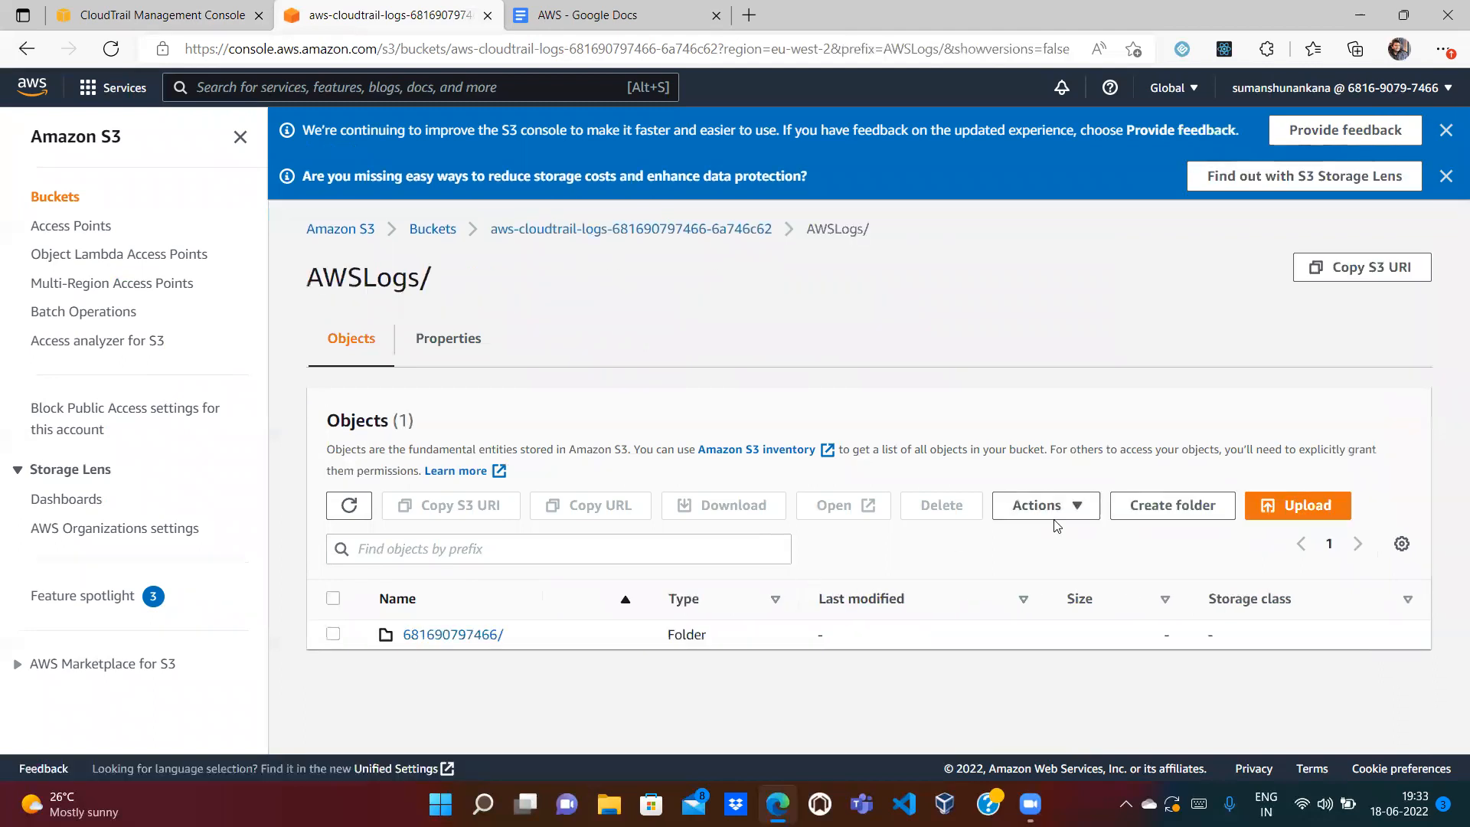
pyautogui.click(475, 634)
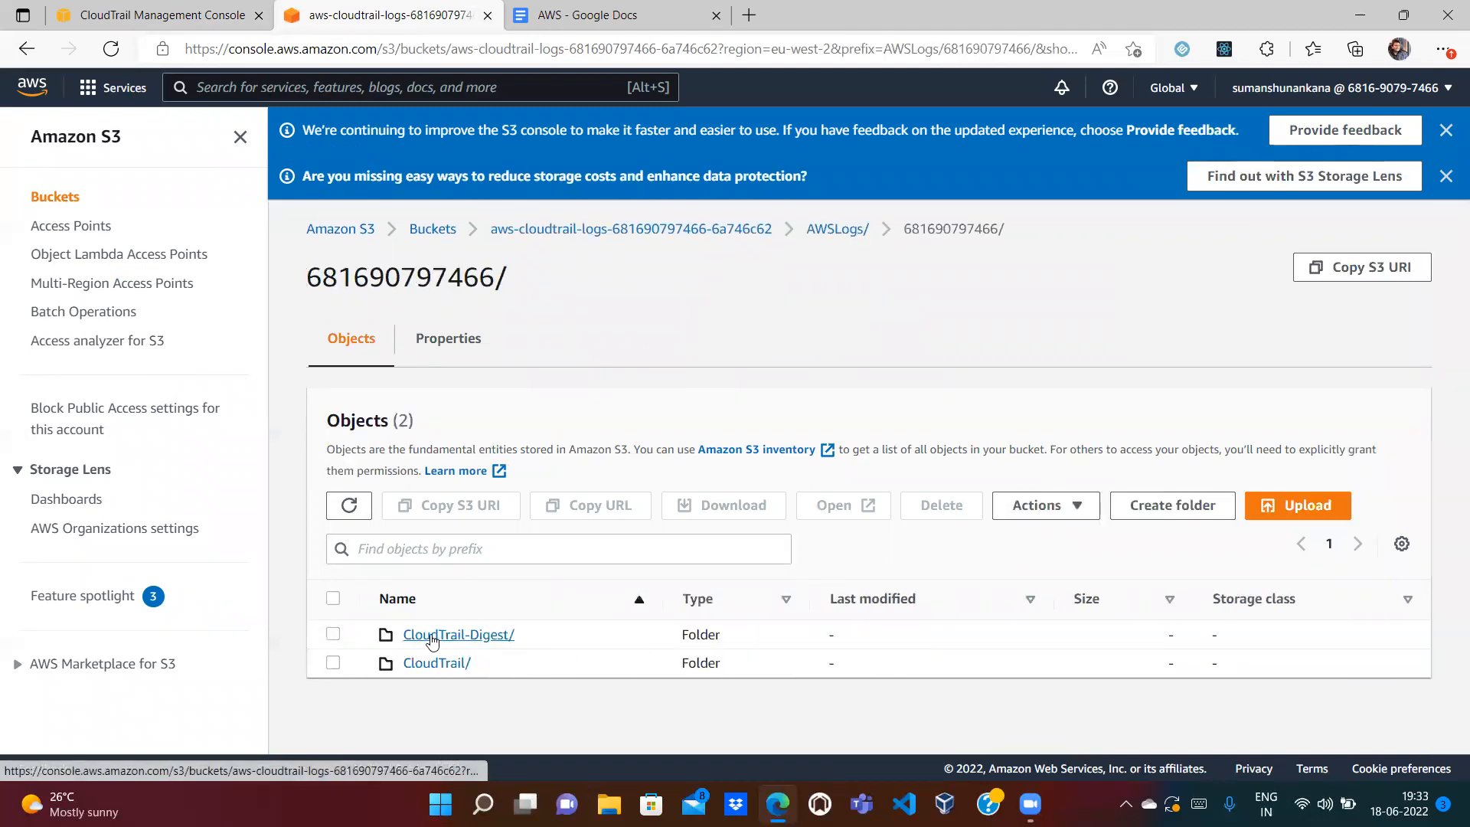
pyautogui.click(436, 665)
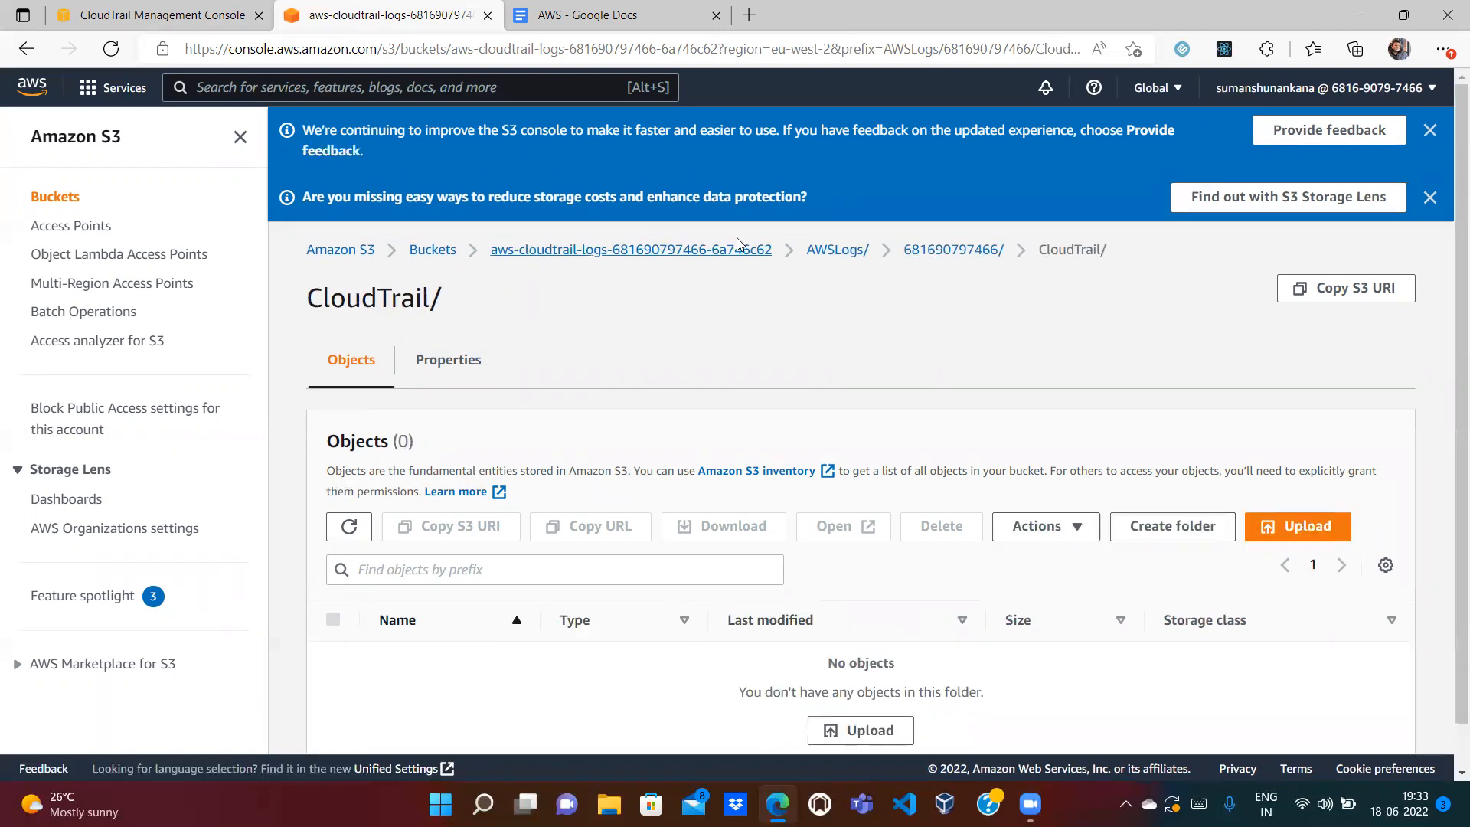
pyautogui.click(953, 249)
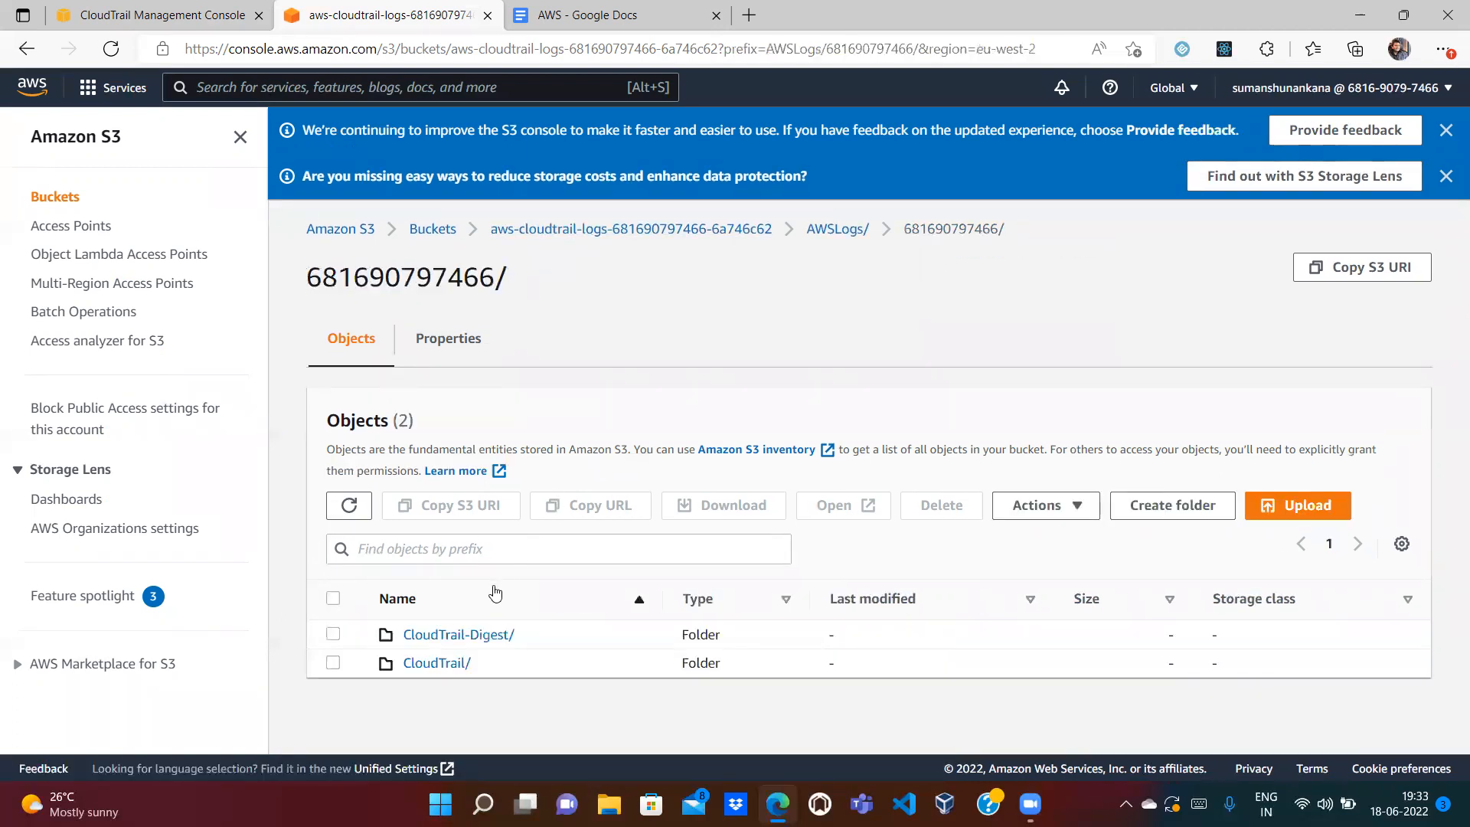
pyautogui.click(430, 637)
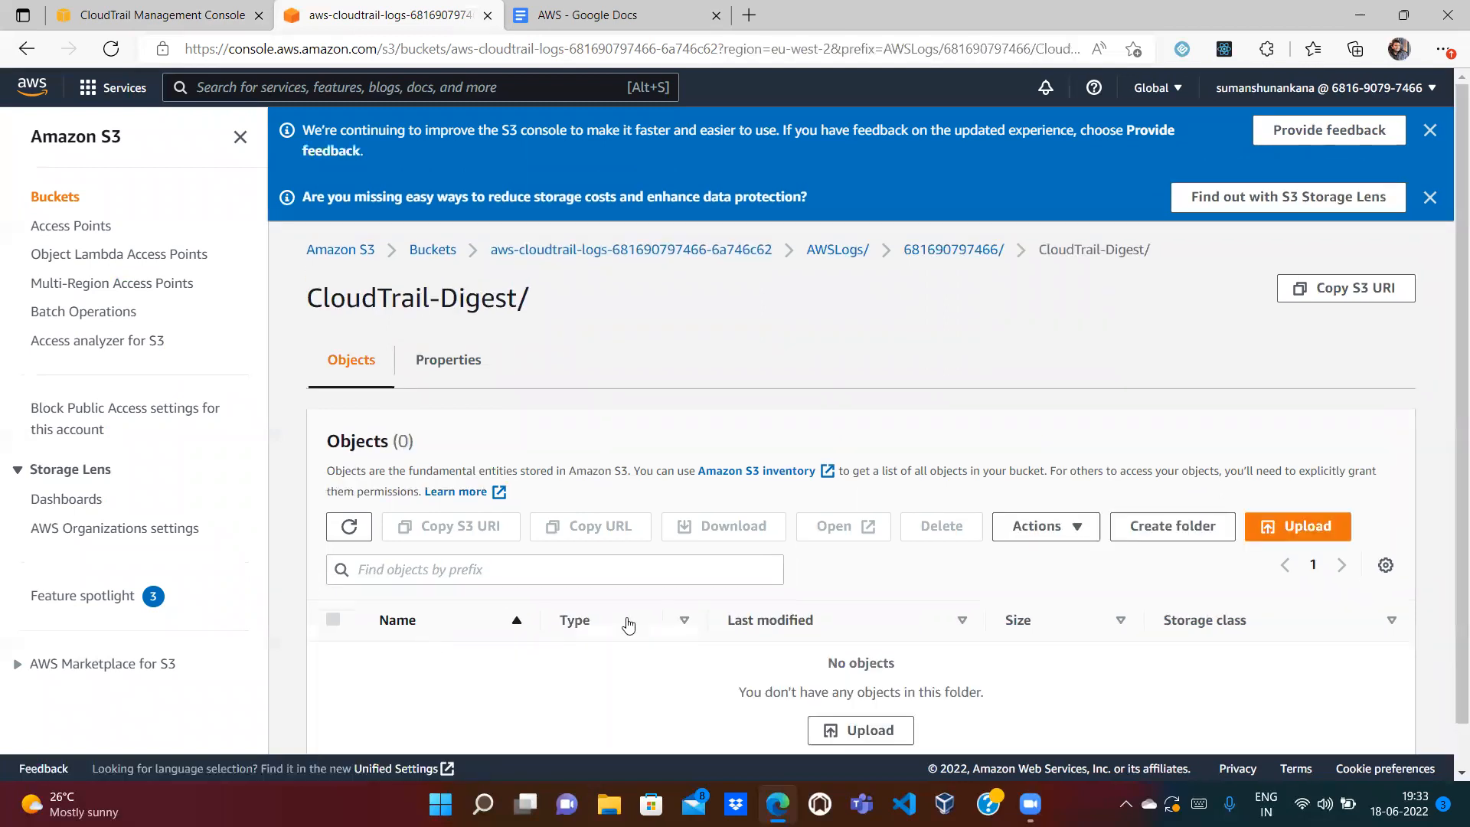
pyautogui.click(948, 252)
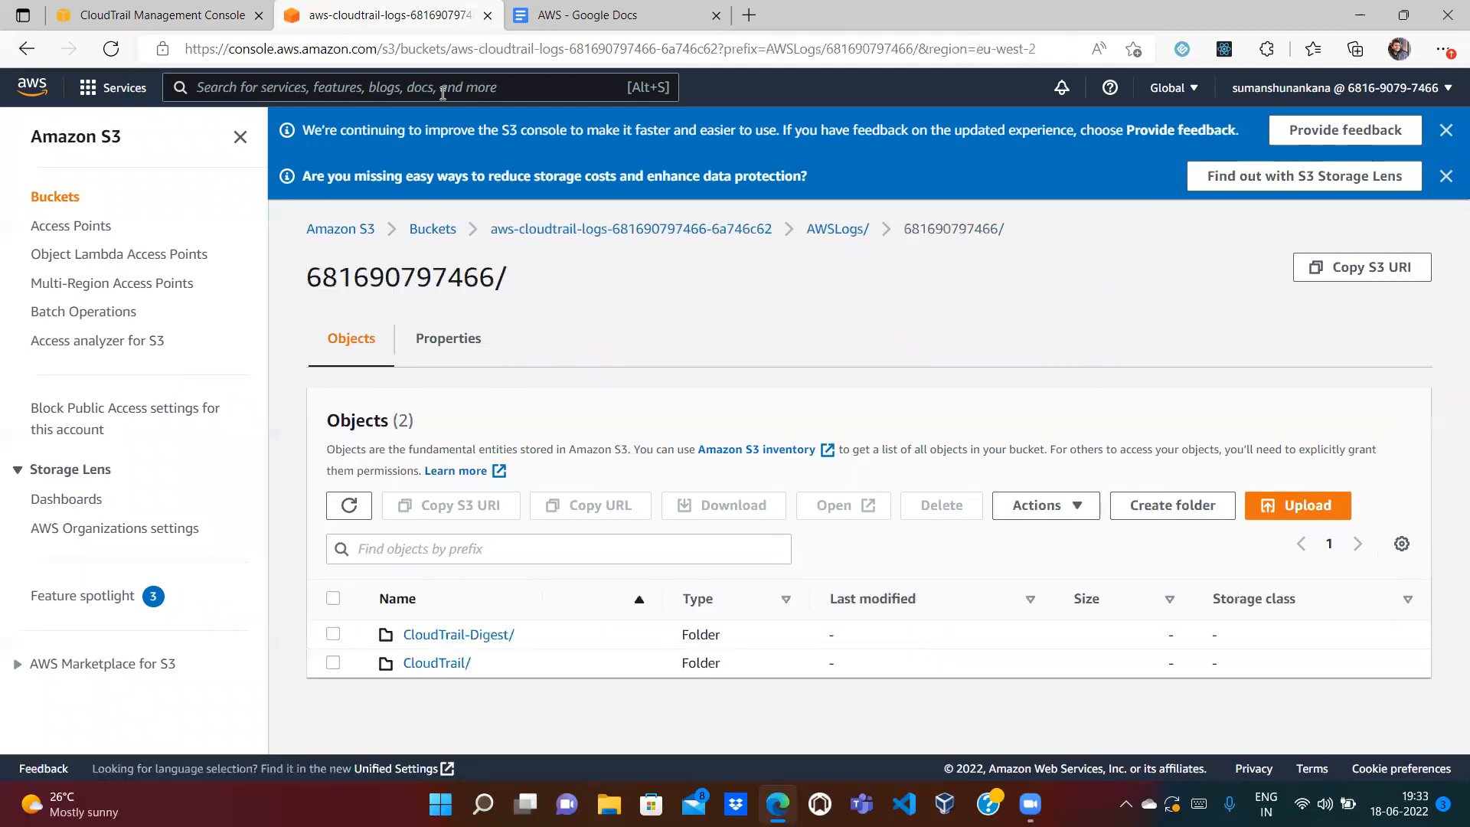
# Step: Search for Cloudwatch and open the CloudWatch console in a new tab
pyautogui.write('Cloudwatch')
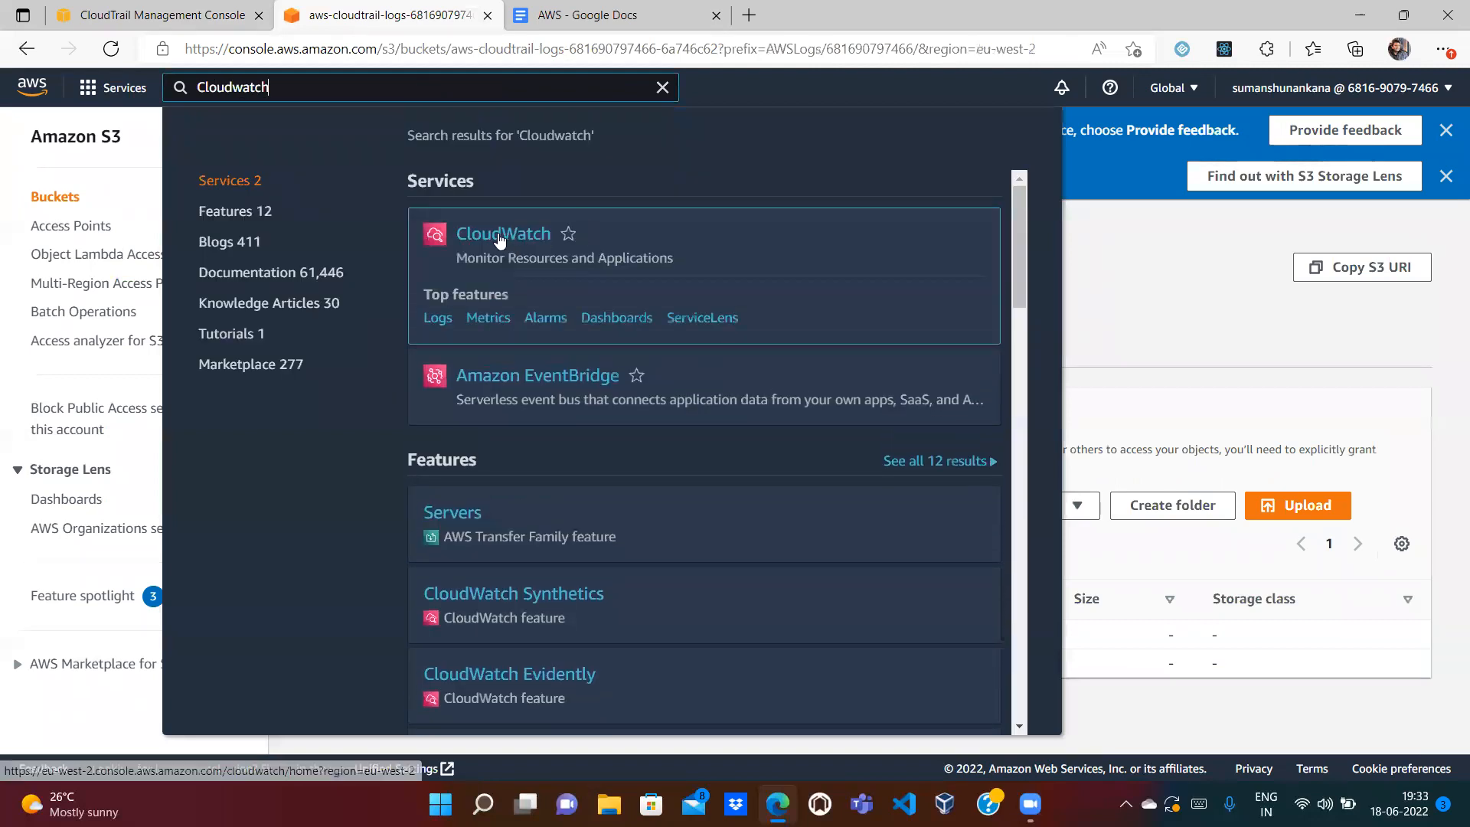
pyautogui.rightClick(497, 235)
pyautogui.click(526, 249)
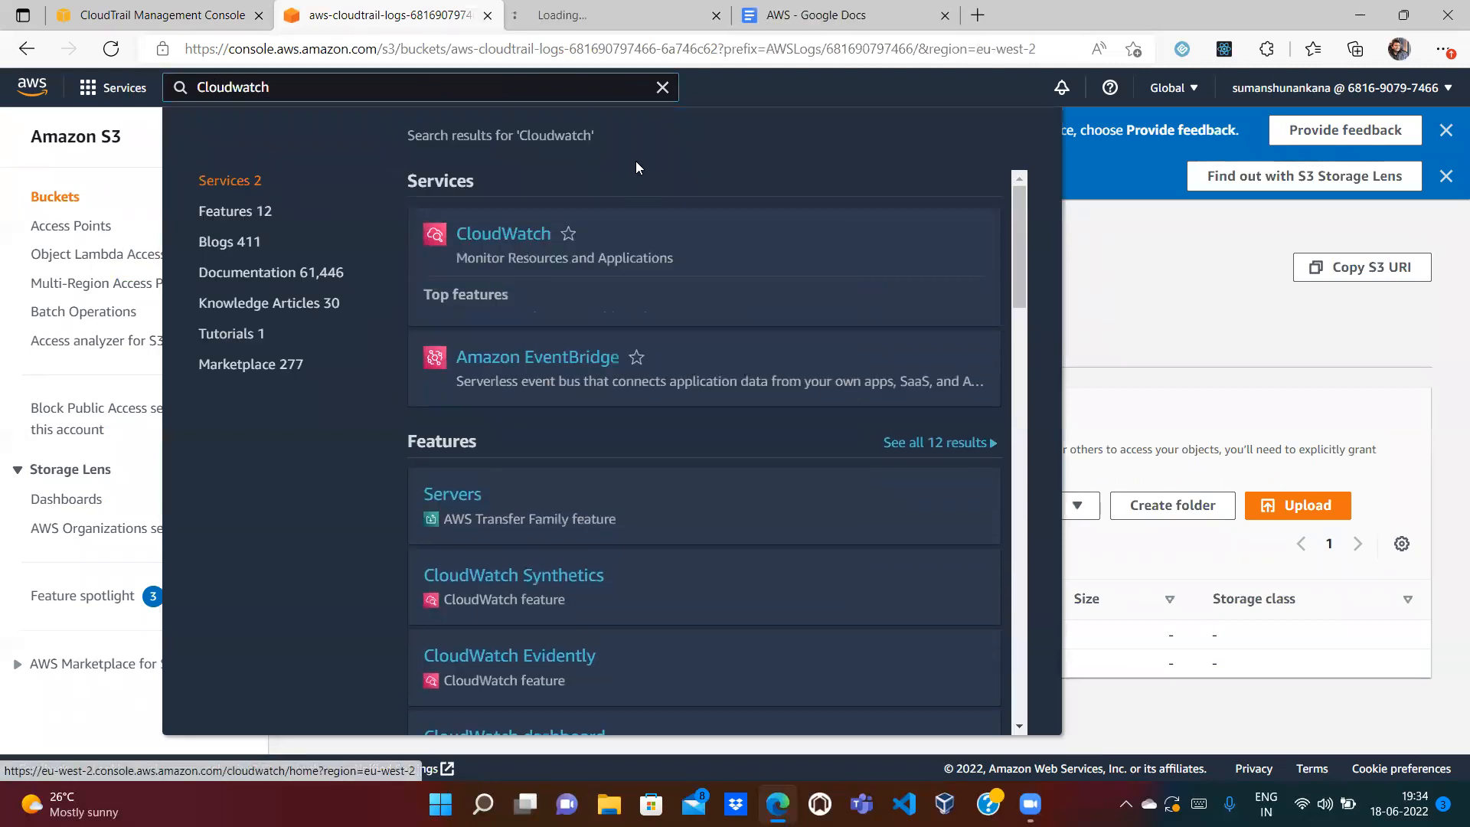
pyautogui.click(662, 87)
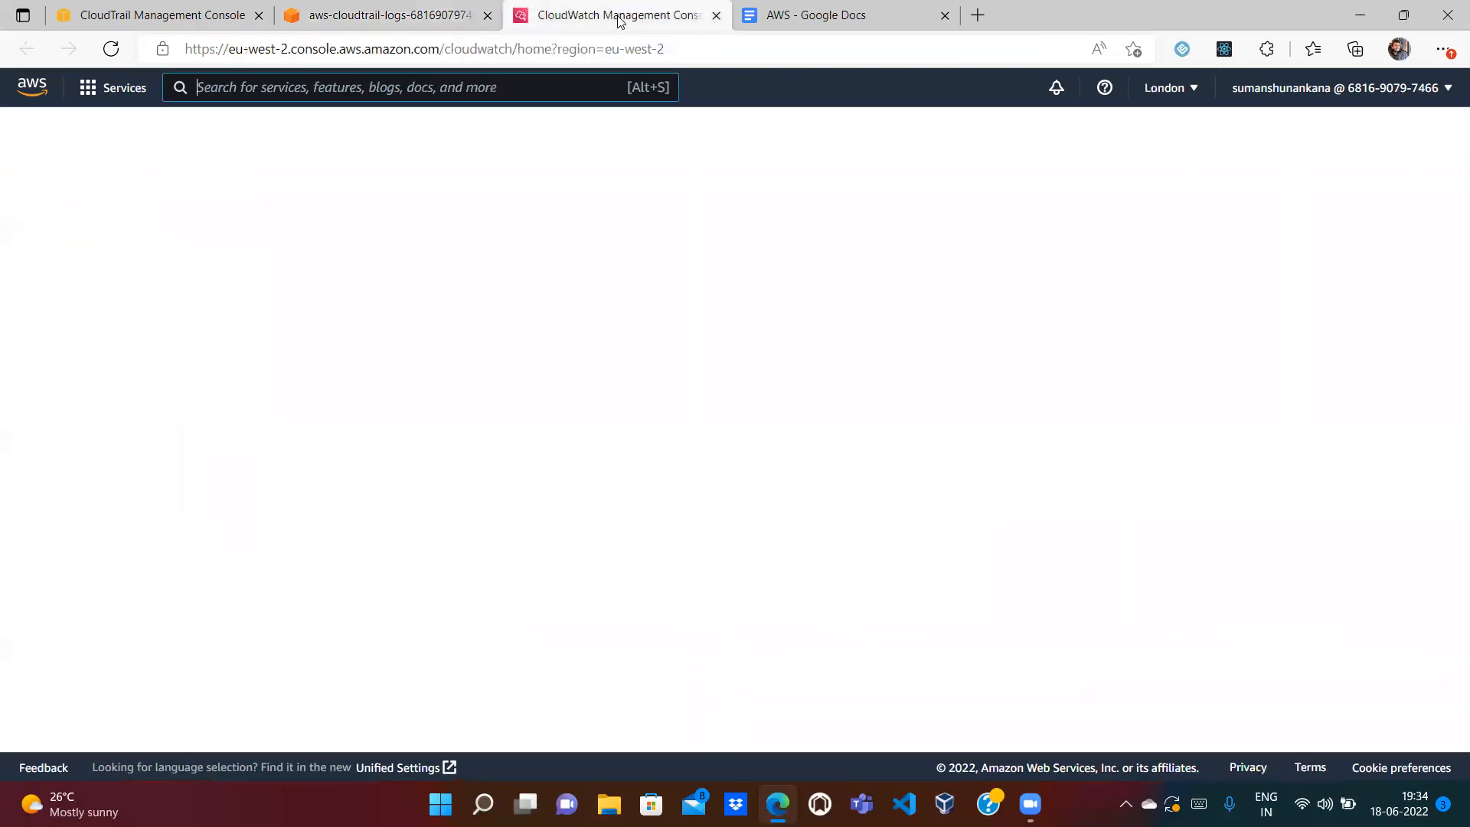
pyautogui.click(618, 22)
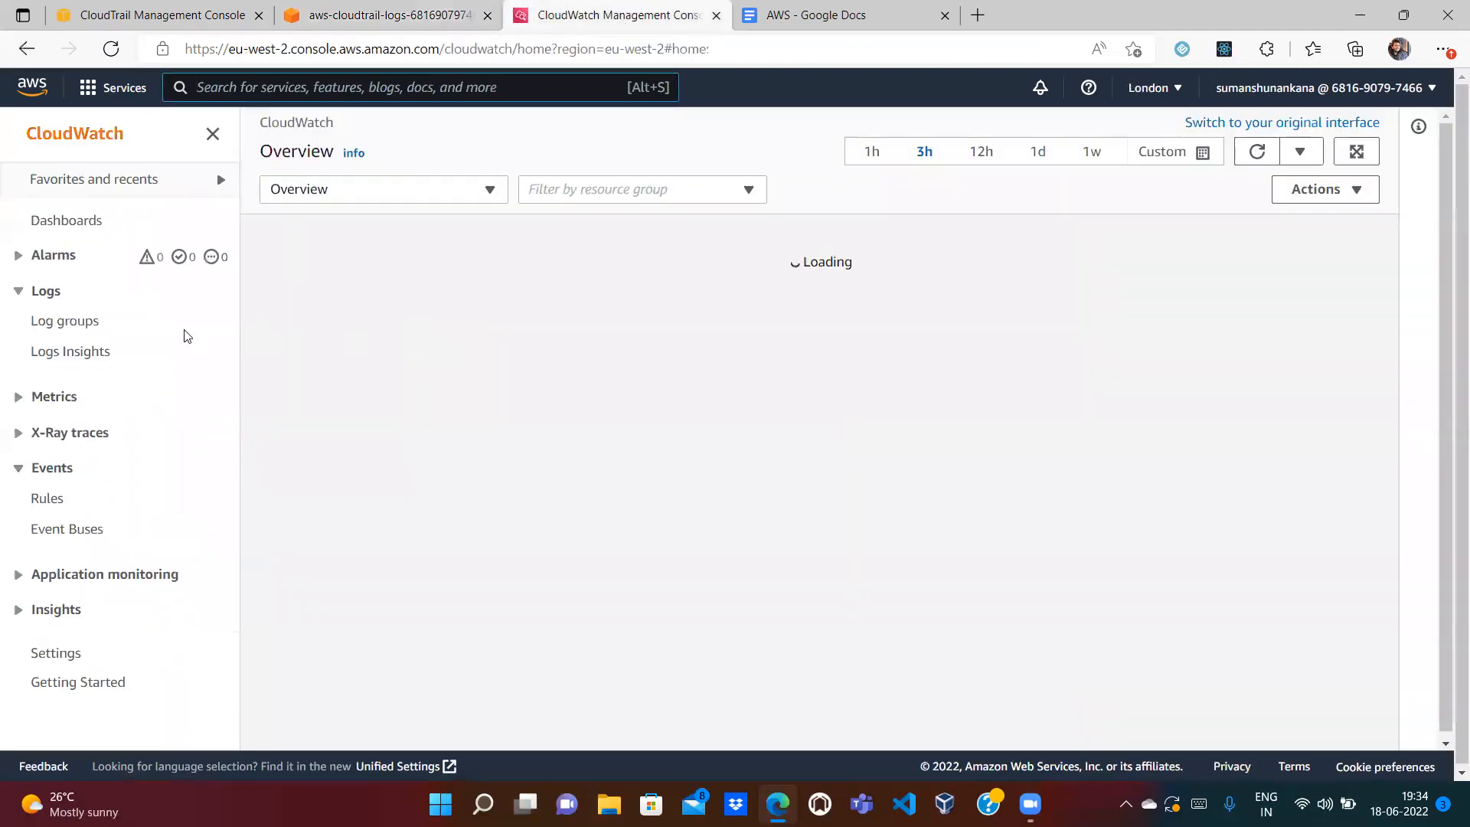
# Step: Open the CloudTrail log group's eu-west-2 log stream and refresh it, finding no events yet
pyautogui.click(84, 329)
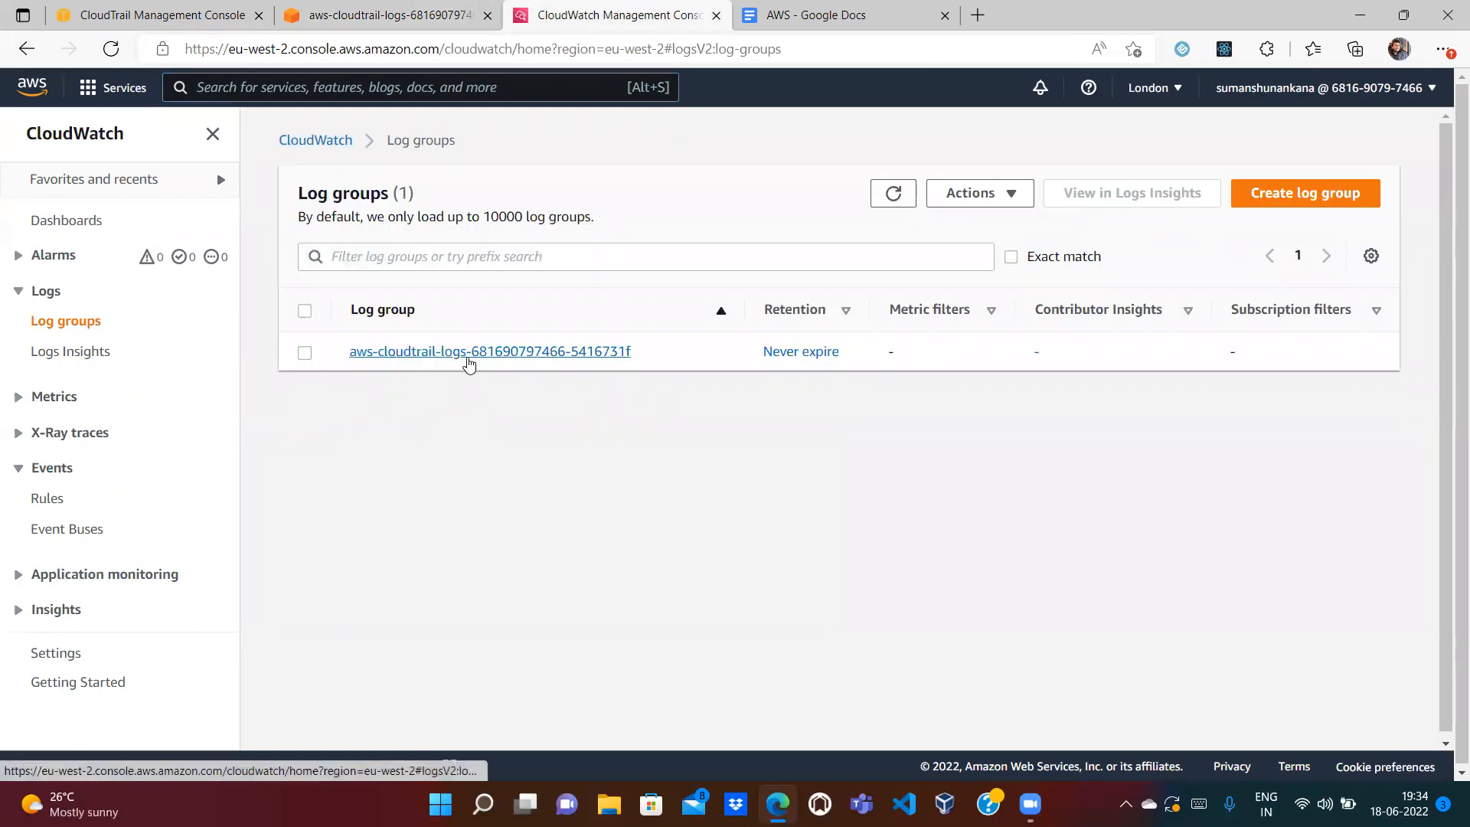
pyautogui.click(405, 354)
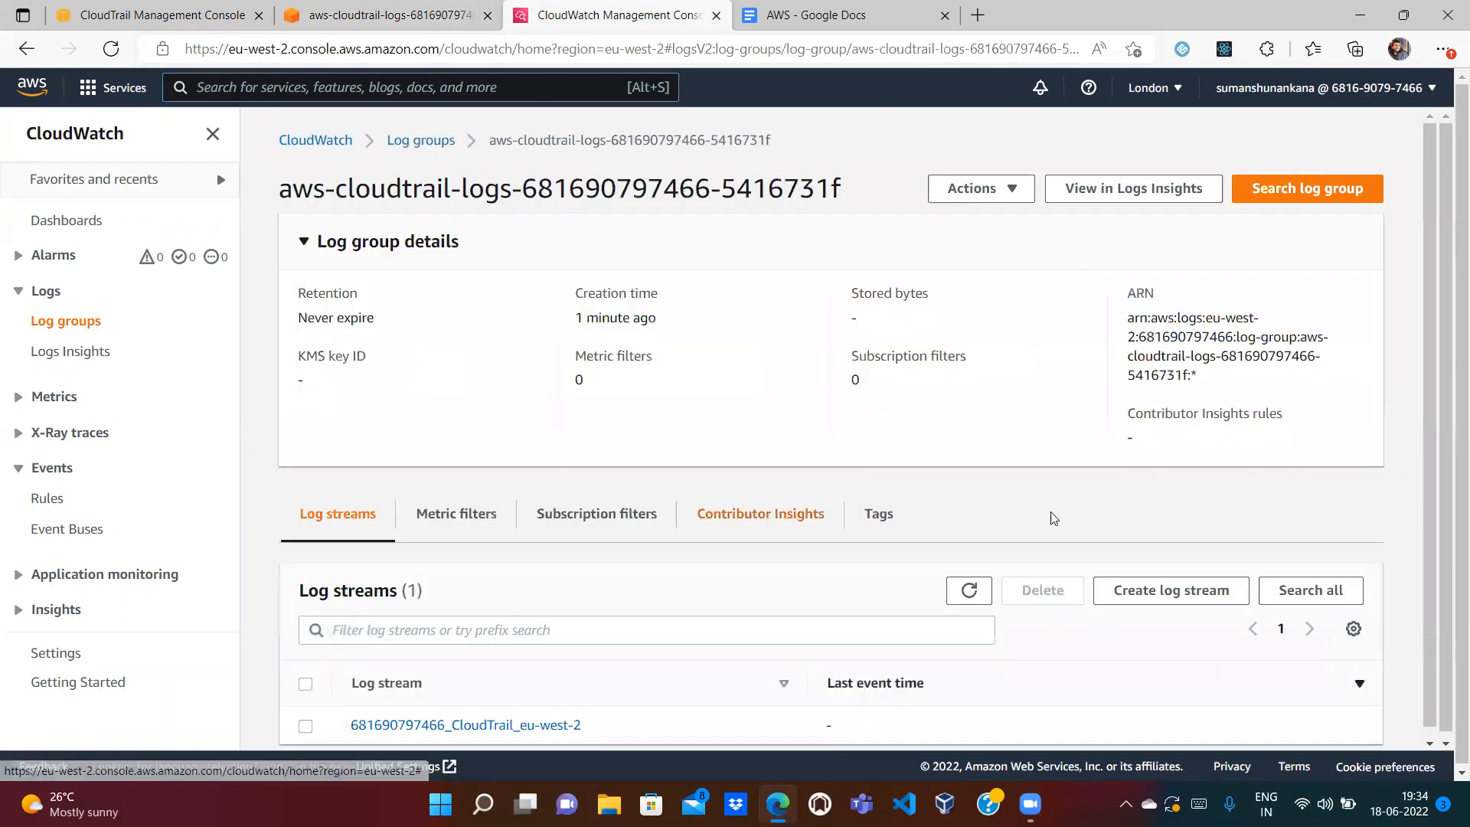
pyautogui.scroll(-1, 1428, 739)
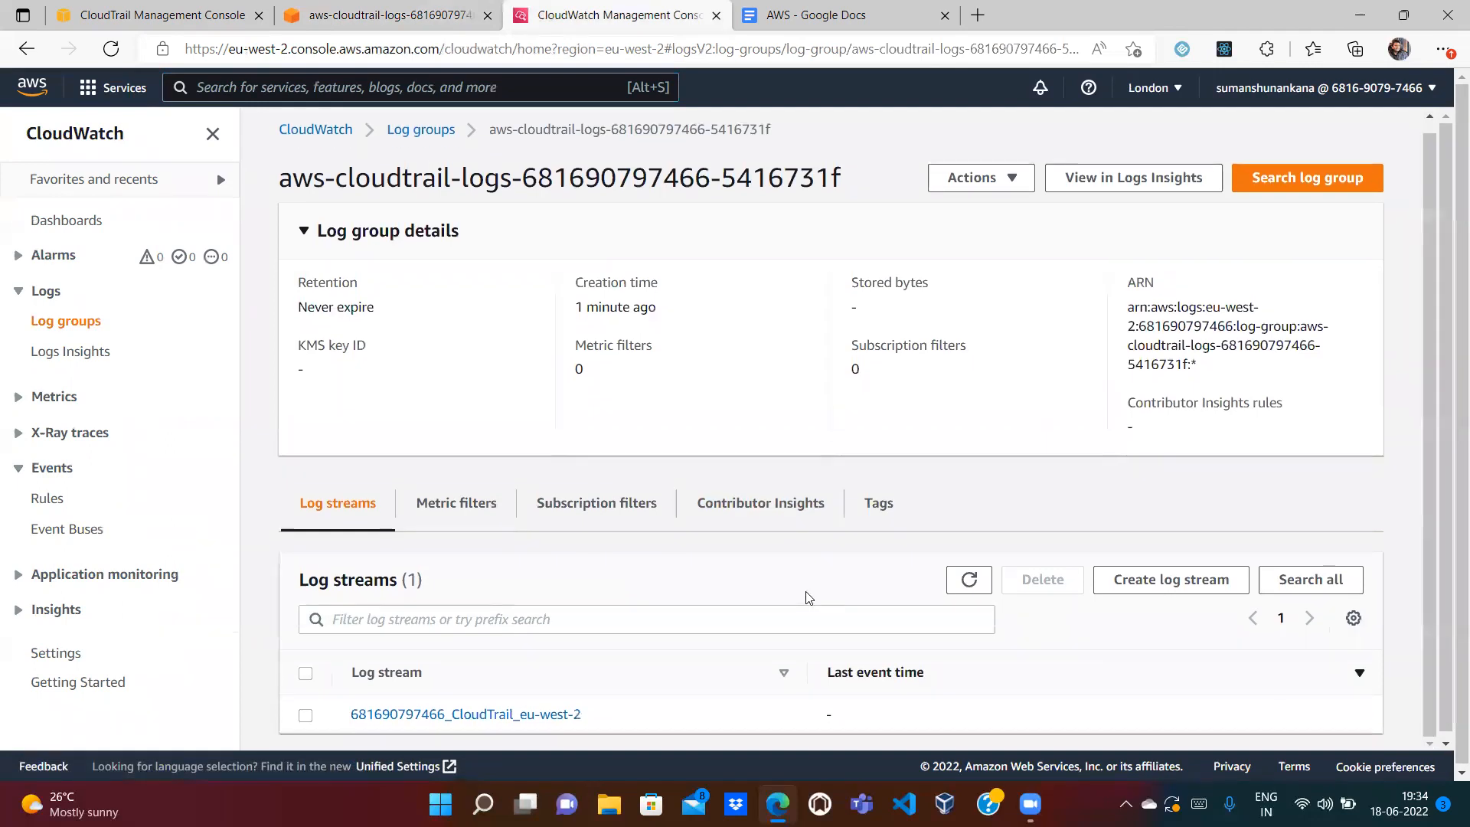
pyautogui.click(398, 716)
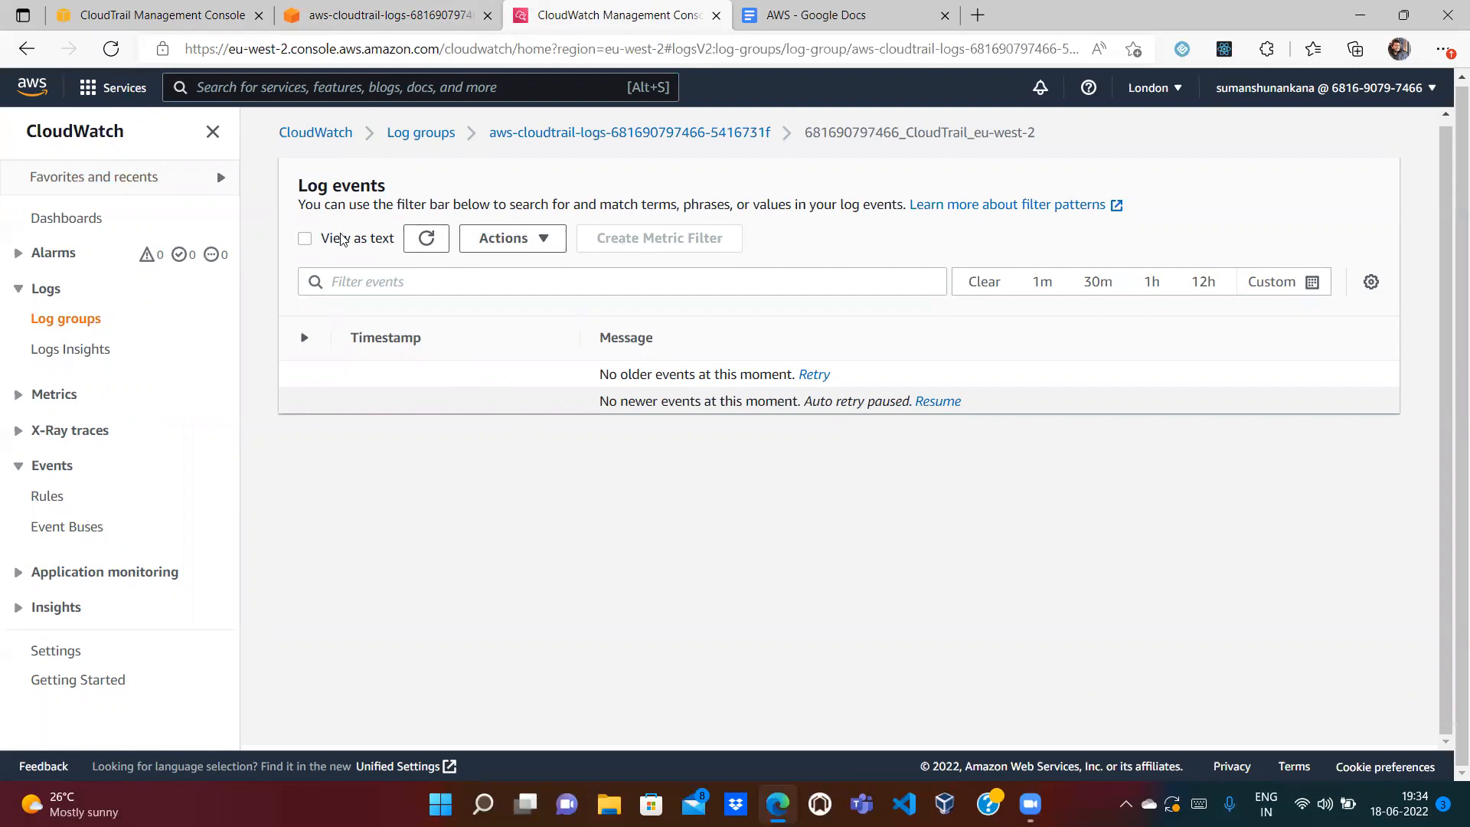
pyautogui.click(427, 238)
# Step: Go from the CloudTrail tab to the EC2 Key pairs list
pyautogui.click(172, 22)
pyautogui.click(223, 100)
pyautogui.write('Ec2')
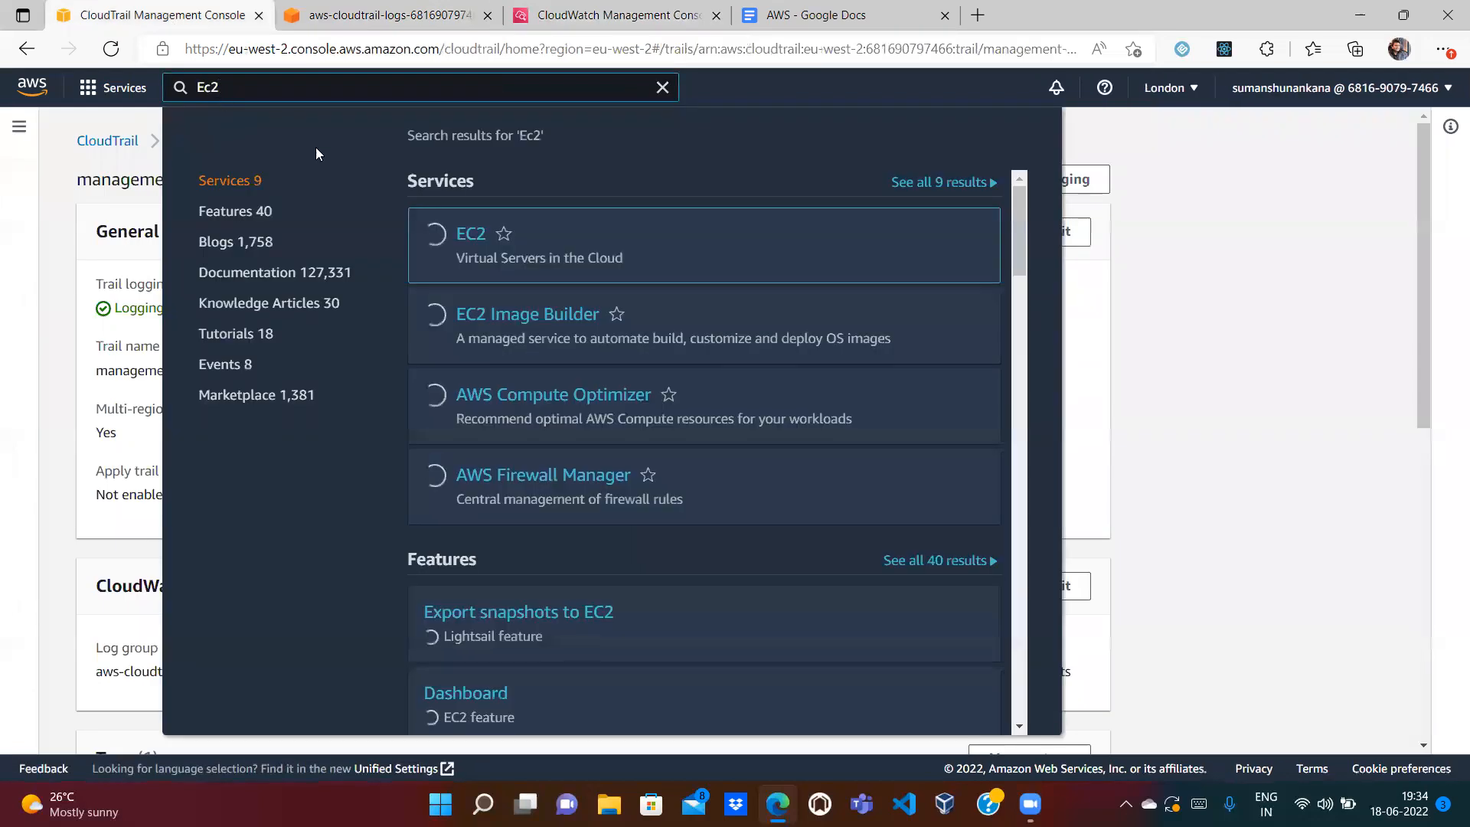
pyautogui.click(460, 235)
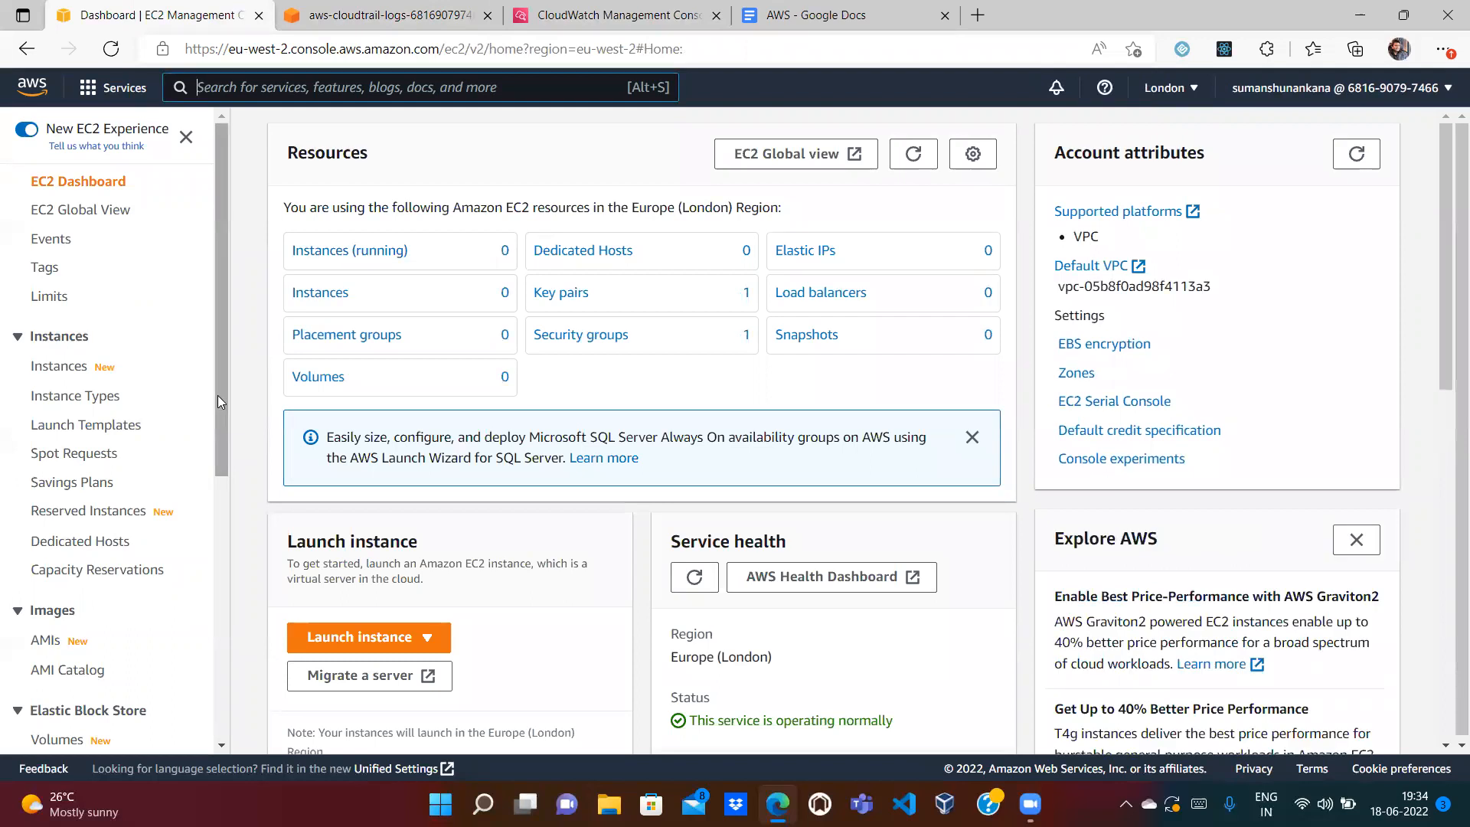
pyautogui.click(554, 294)
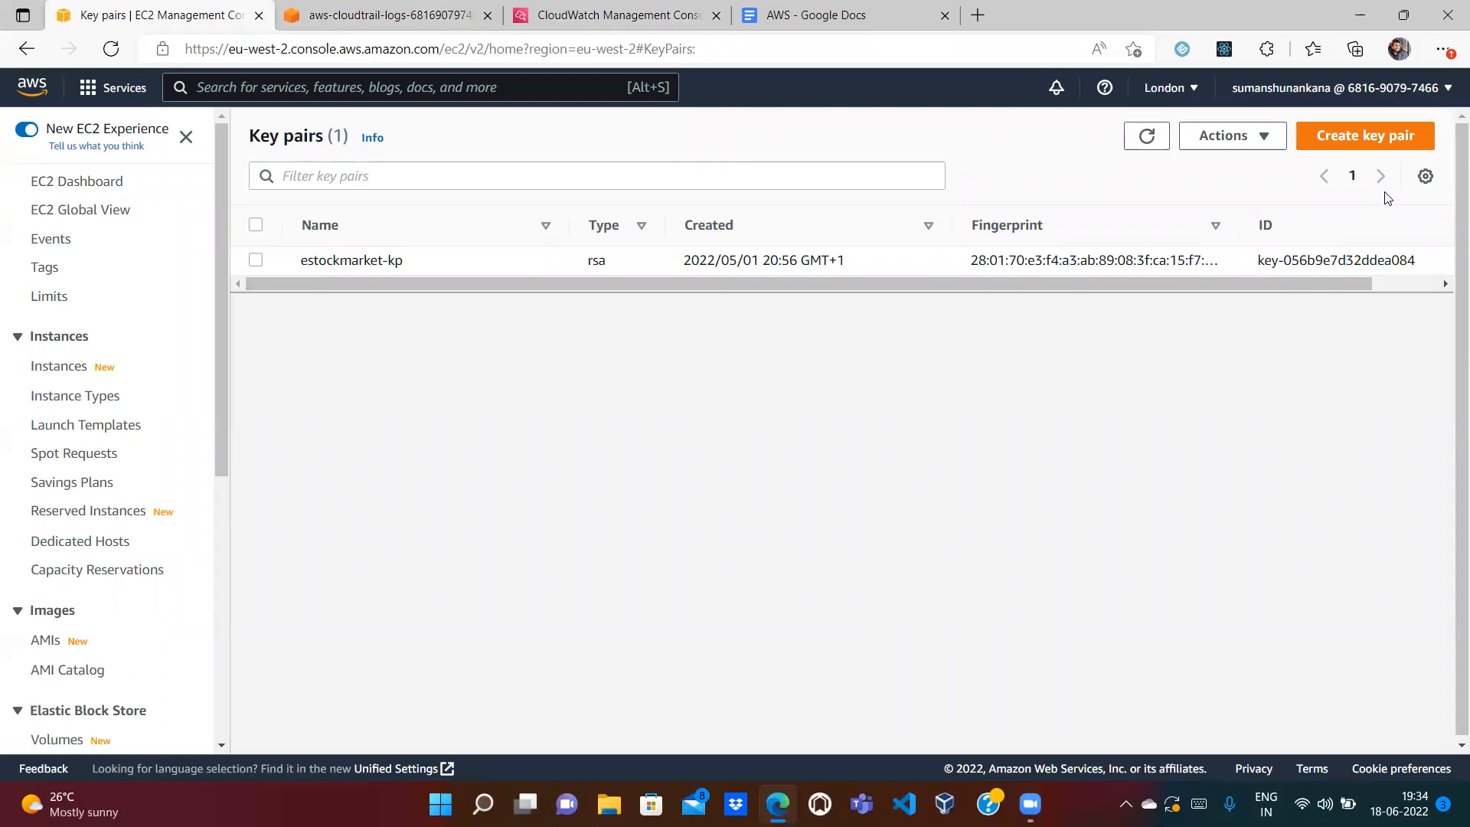
# Step: Create an RSA key pair named FakeKeyPair, then bring up the Google Docs AWS notes
pyautogui.click(1344, 136)
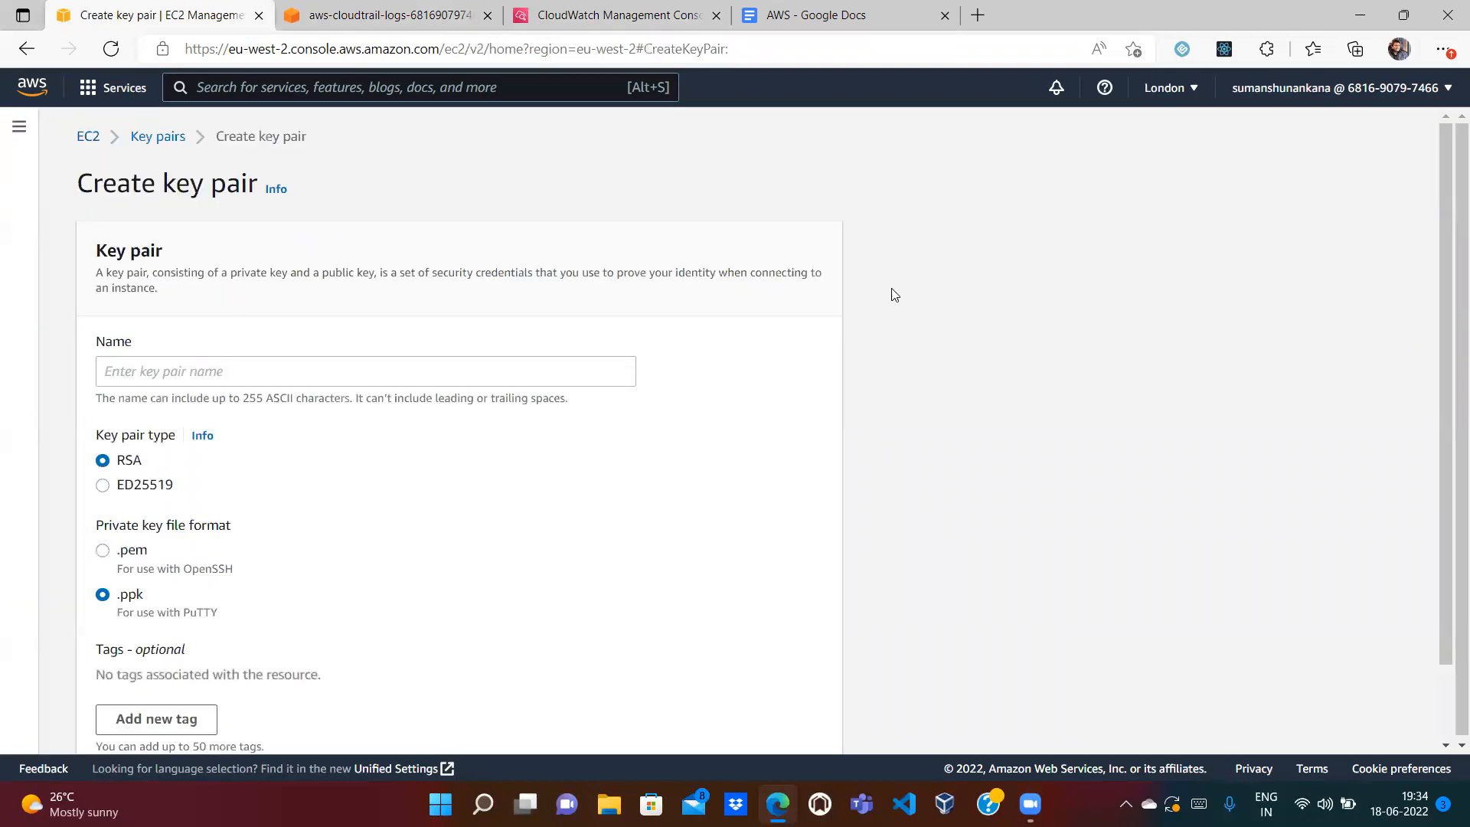
pyautogui.click(449, 366)
pyautogui.write('F')
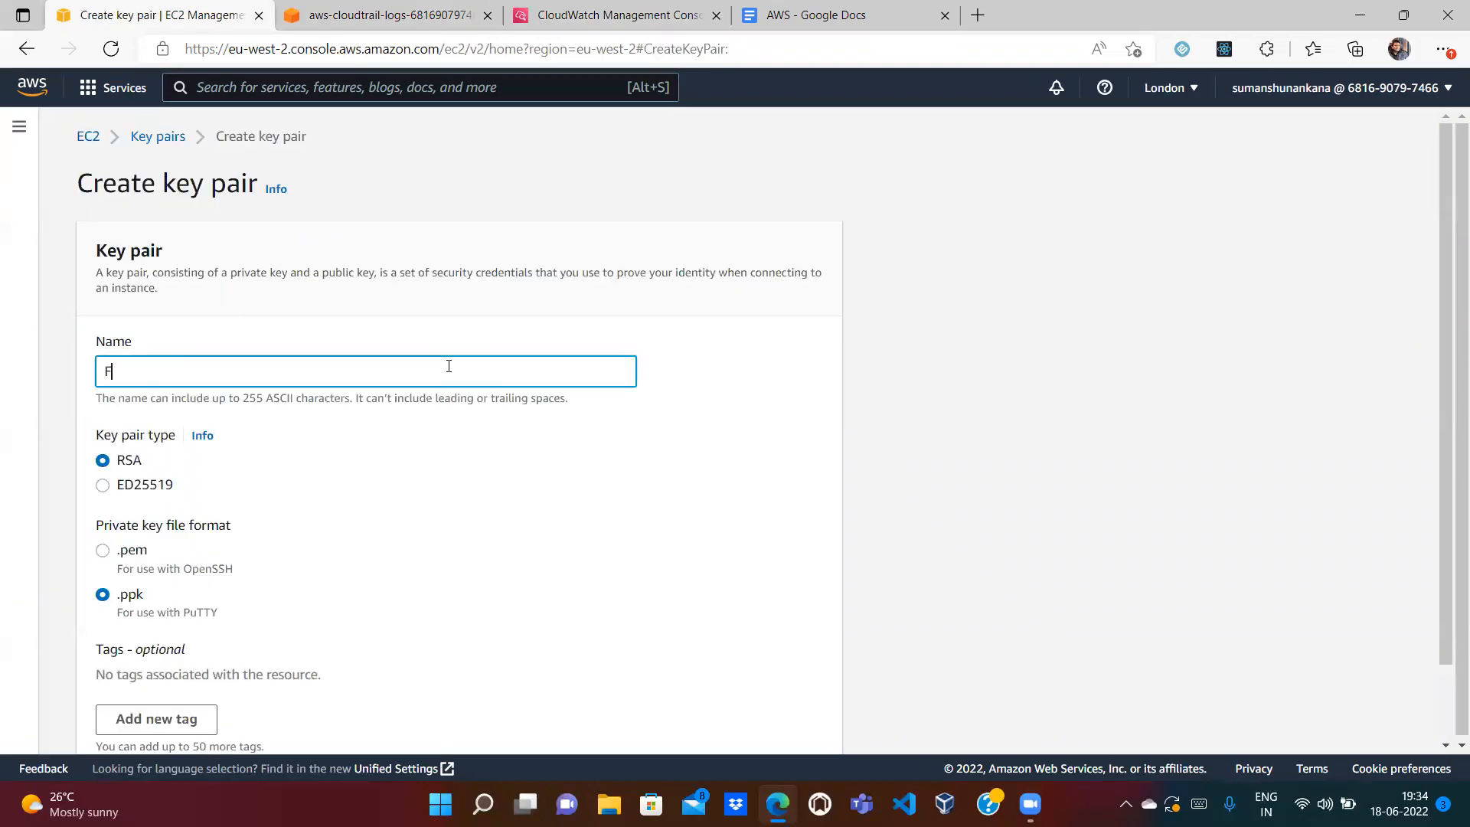
pyautogui.write('akeKeyPair')
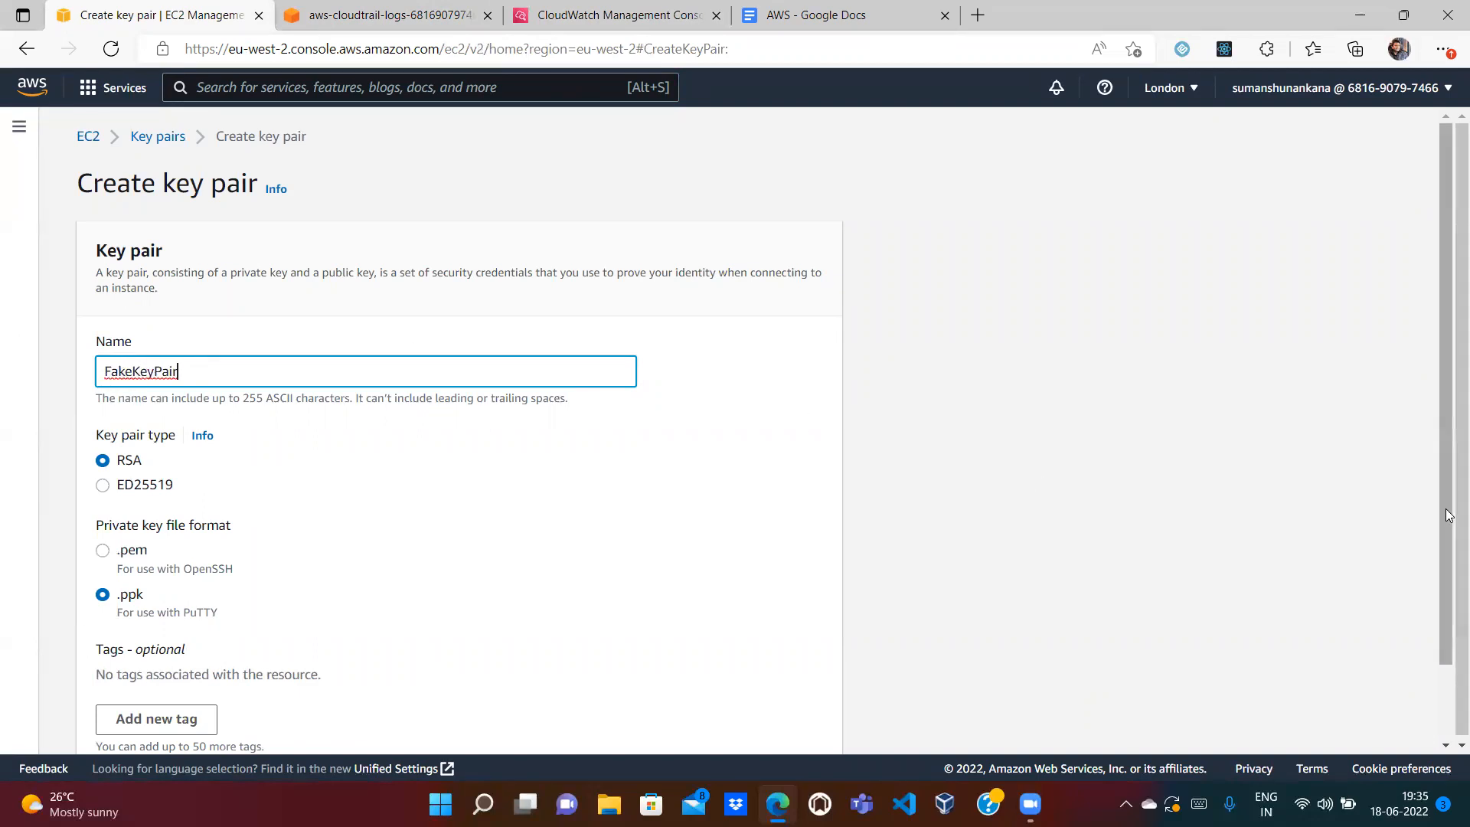
pyautogui.scroll(-2, 1448, 514)
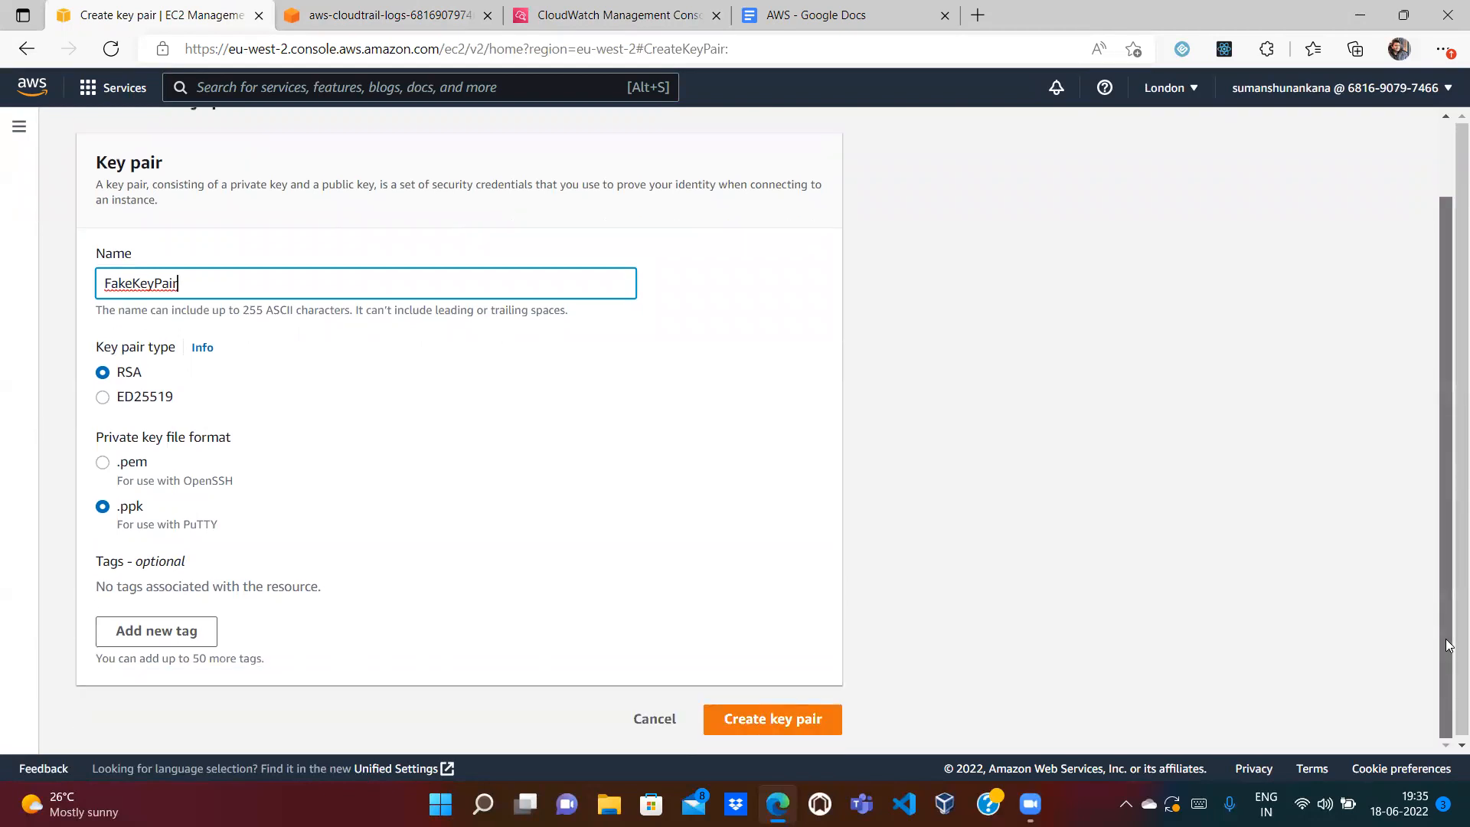
pyautogui.click(784, 721)
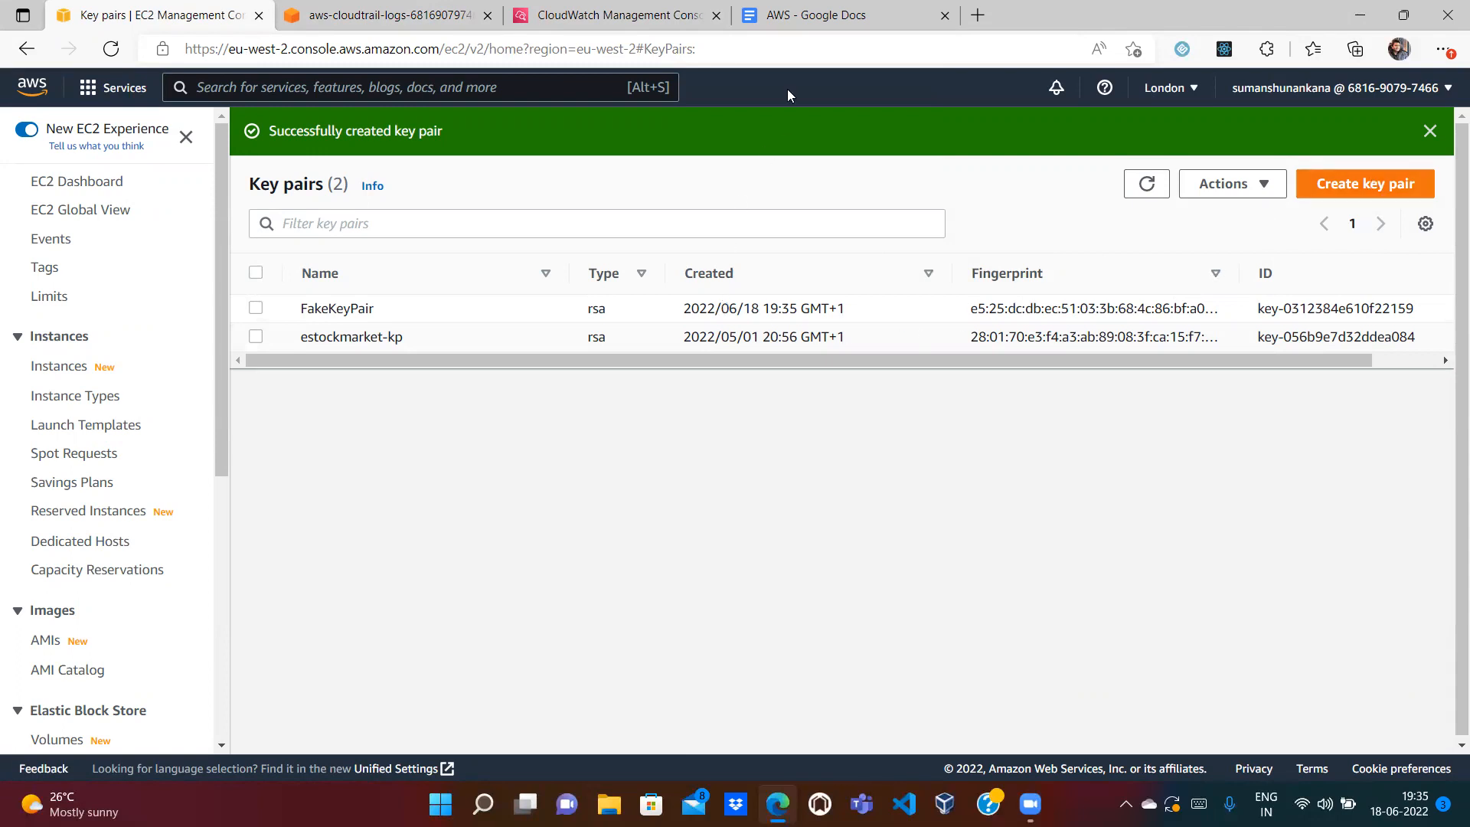
pyautogui.click(802, 22)
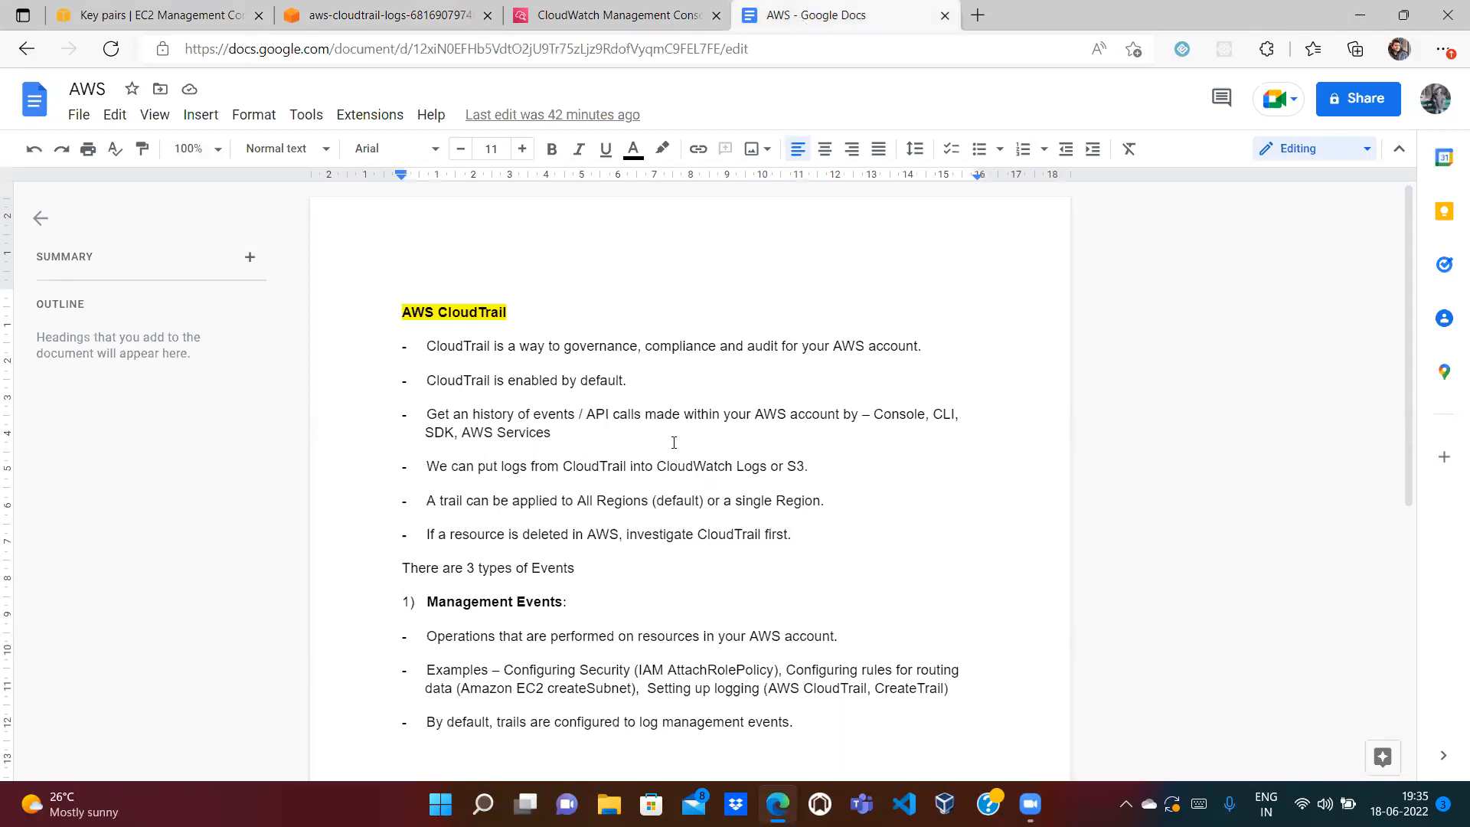
# Step: Highlight 'CLI' in the notes' API calls bullet, then return to the EC2 Key pairs list
pyautogui.click(875, 420)
pyautogui.doubleClick(951, 415)
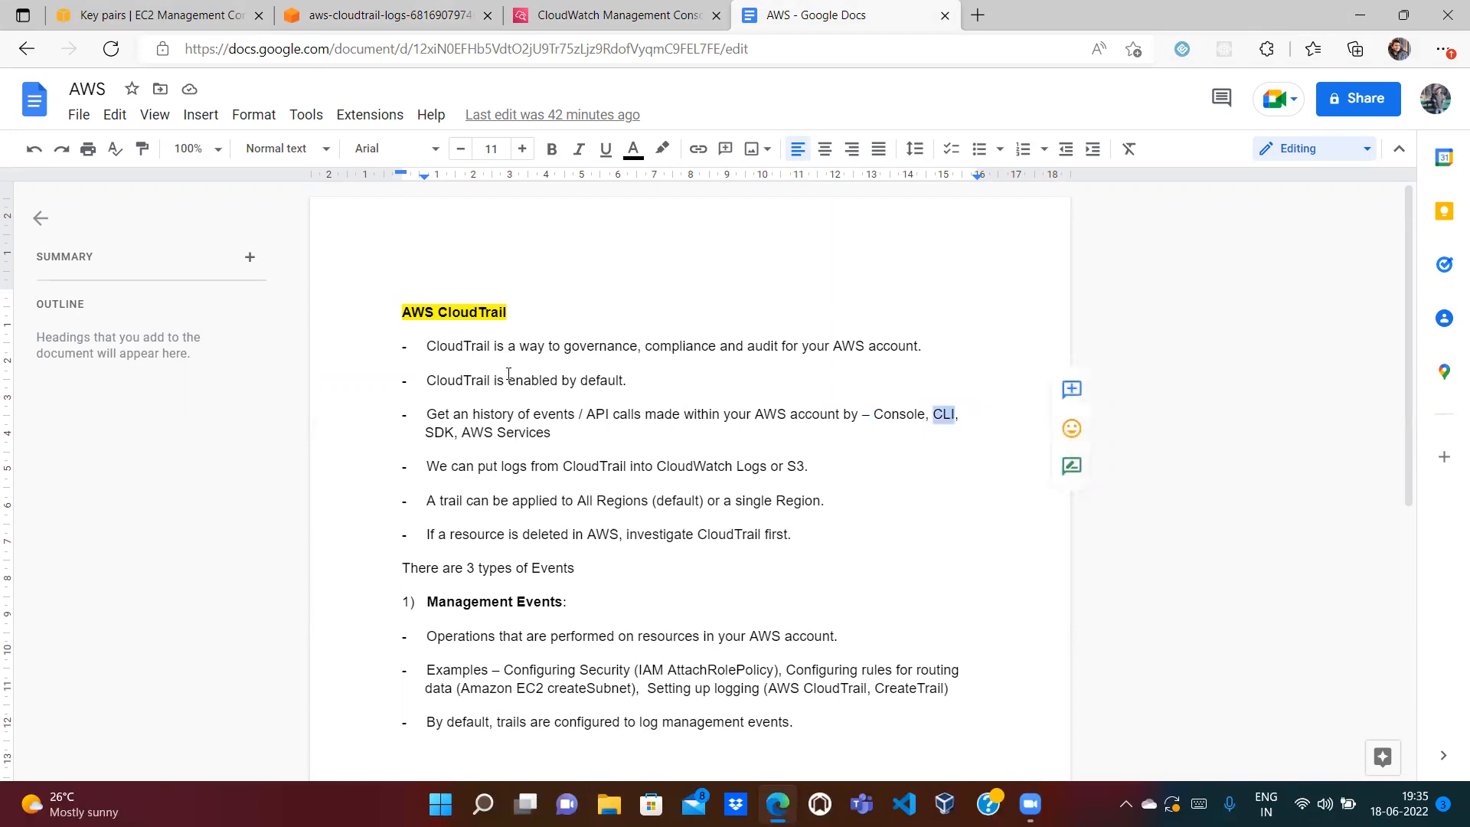
pyautogui.click(160, 9)
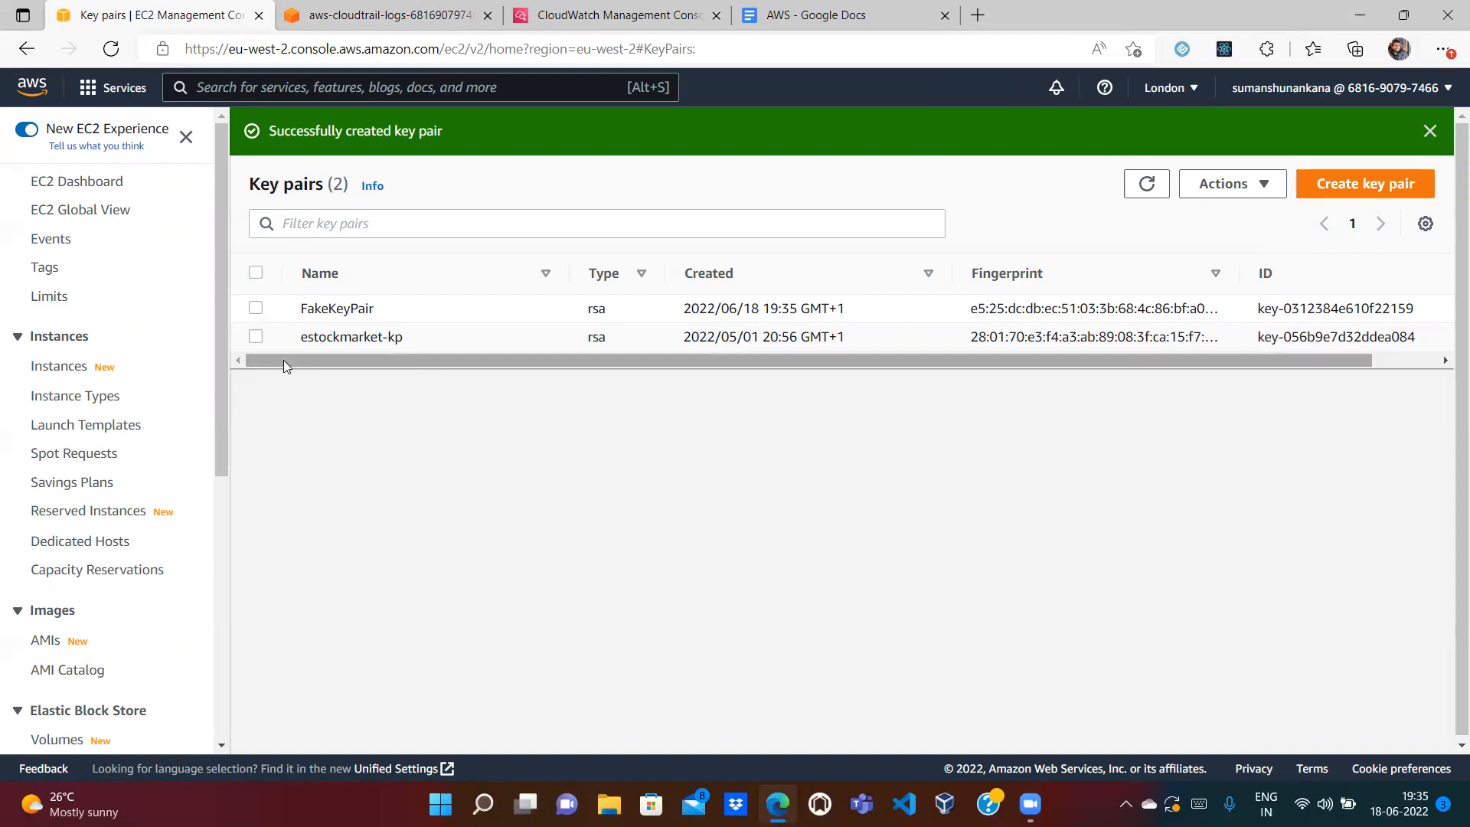
# Step: Search for and open the CloudTrail service from the EC2 console
pyautogui.click(381, 17)
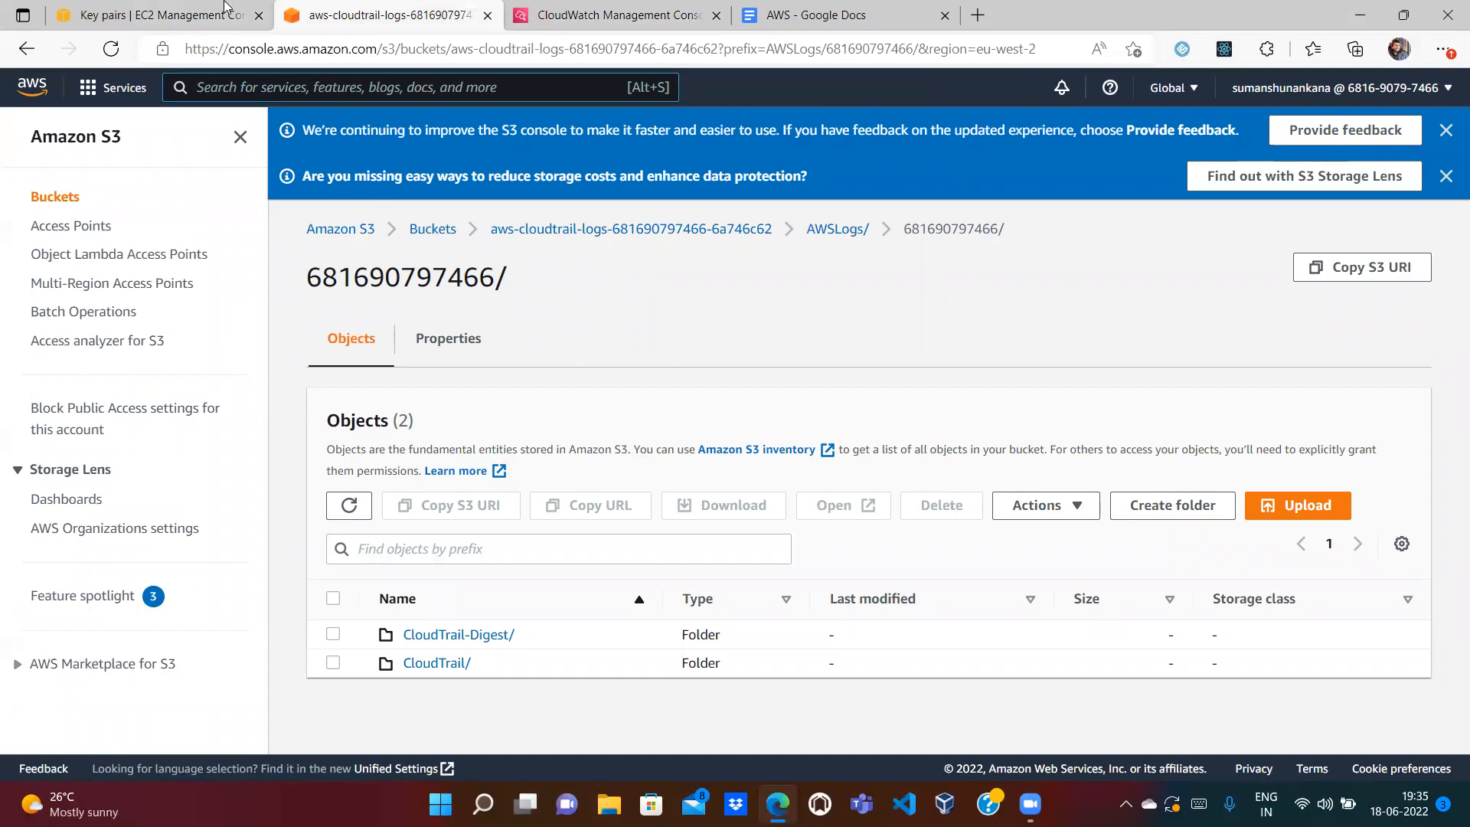
pyautogui.click(191, 15)
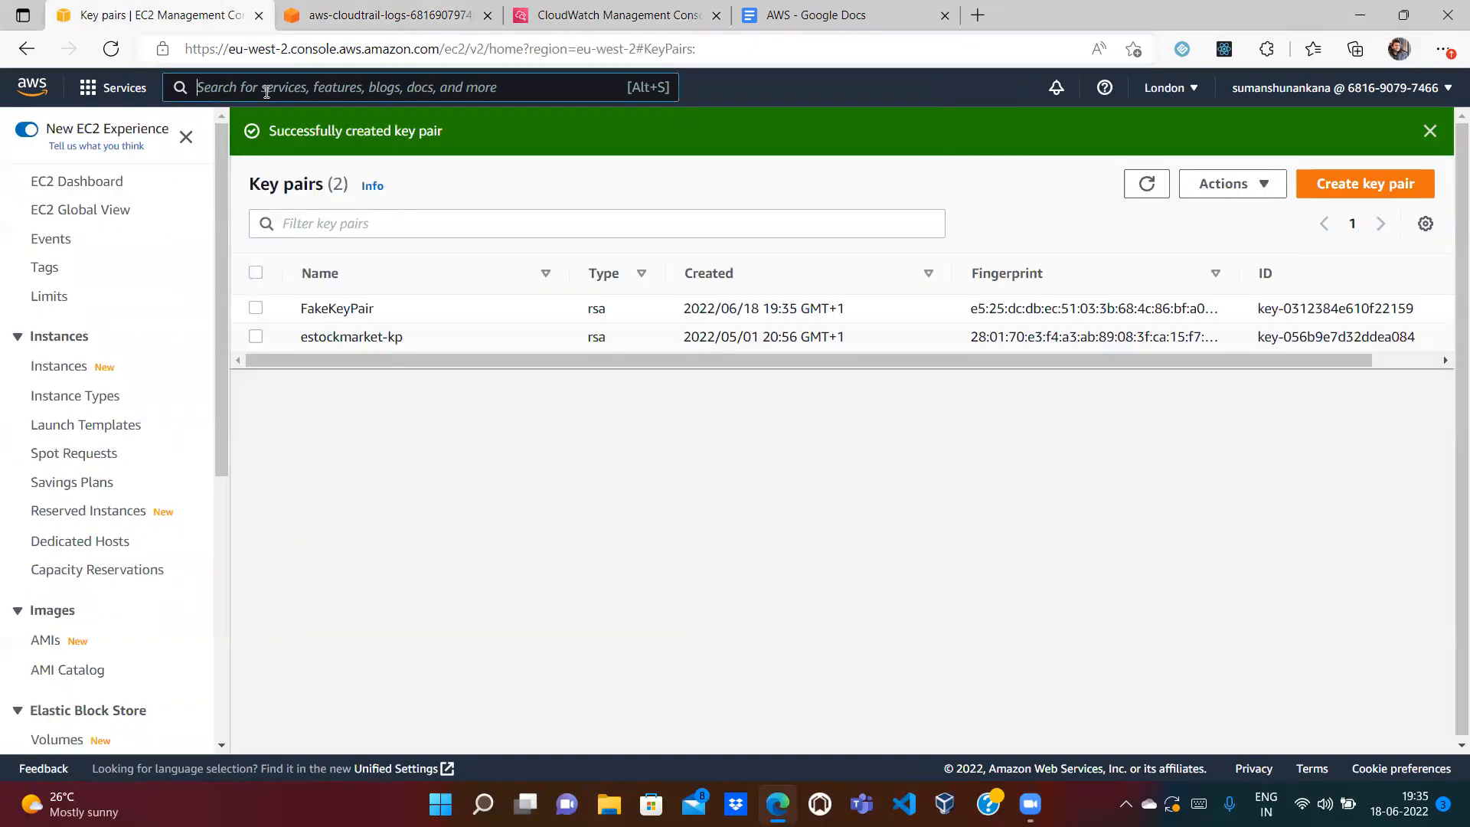
pyautogui.write('CloudTrail')
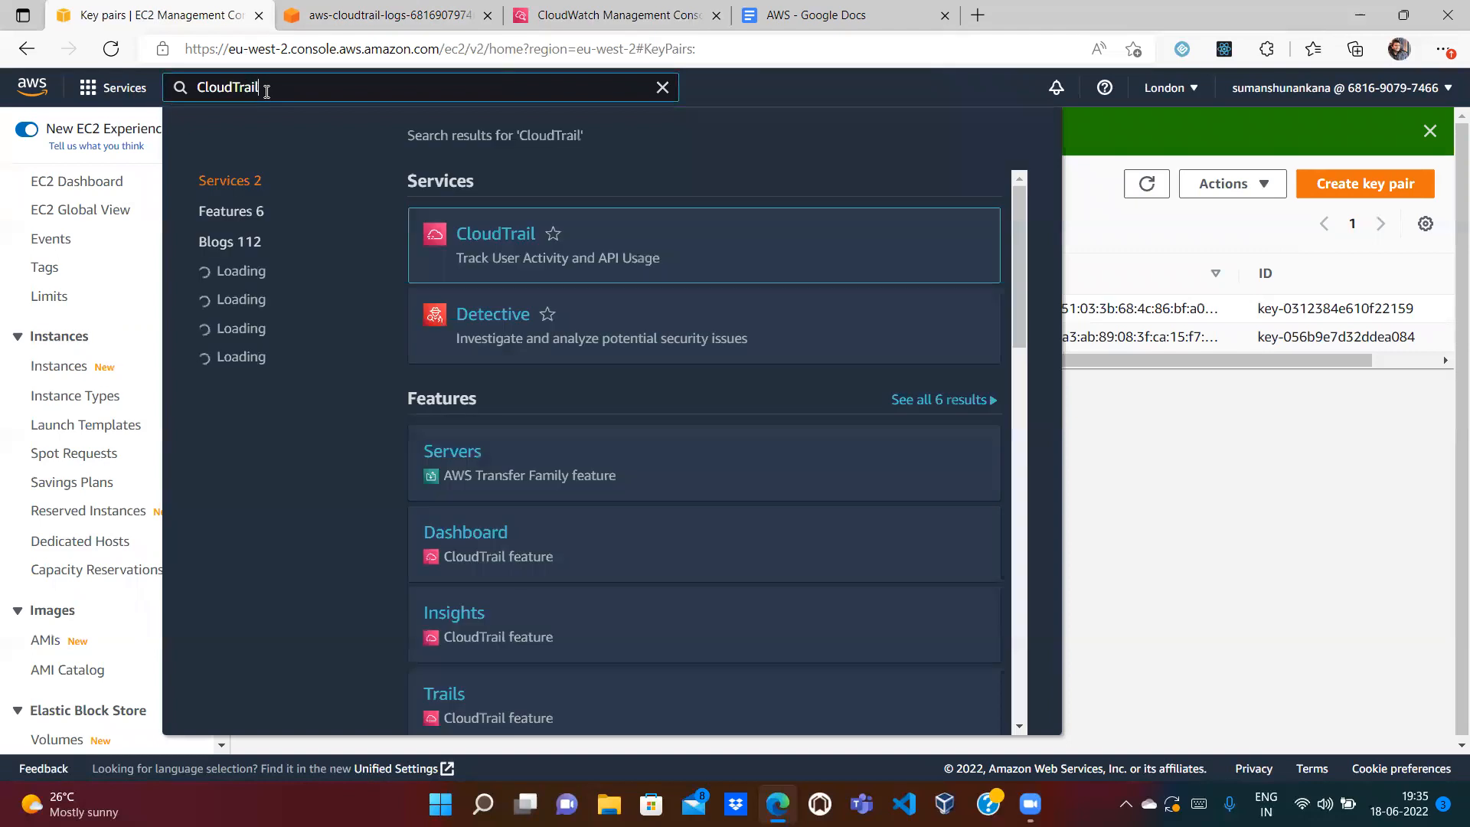
pyautogui.click(513, 242)
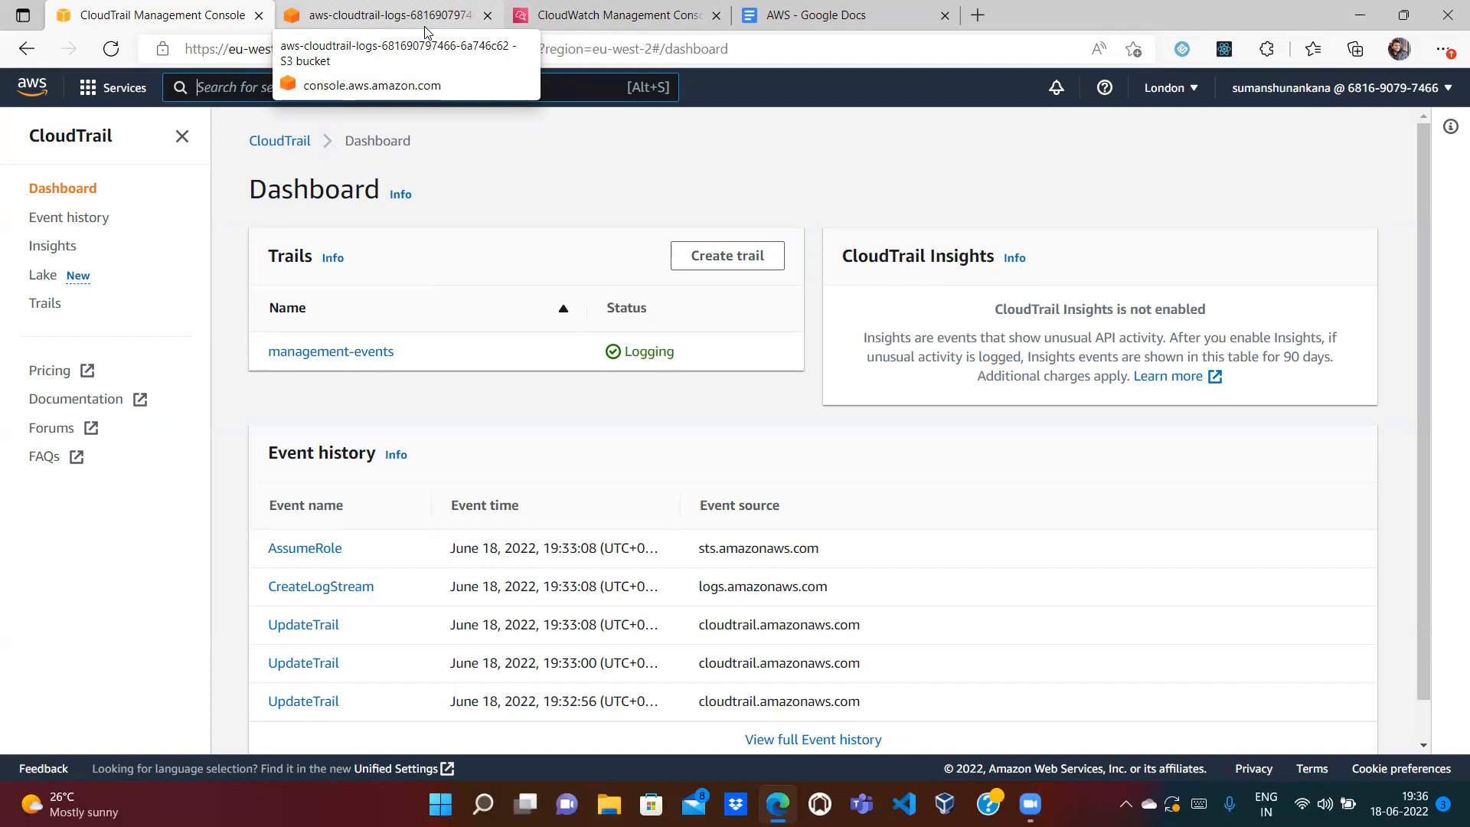
# Step: Filter CloudTrail Event history by event name CreateKeyPair and refresh to show FakeKeyPair's event
pyautogui.click(67, 222)
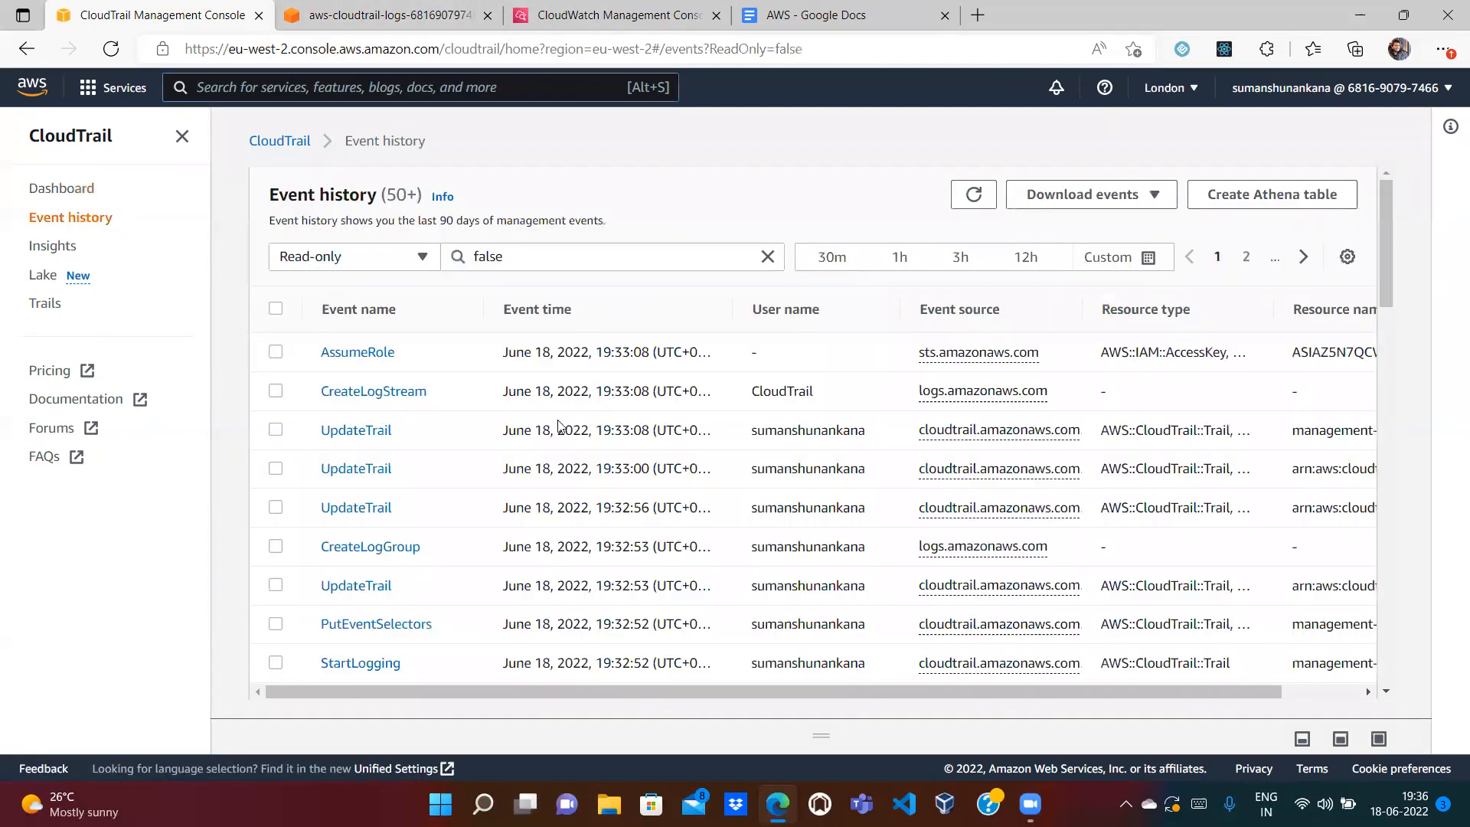
pyautogui.click(363, 262)
pyautogui.click(353, 381)
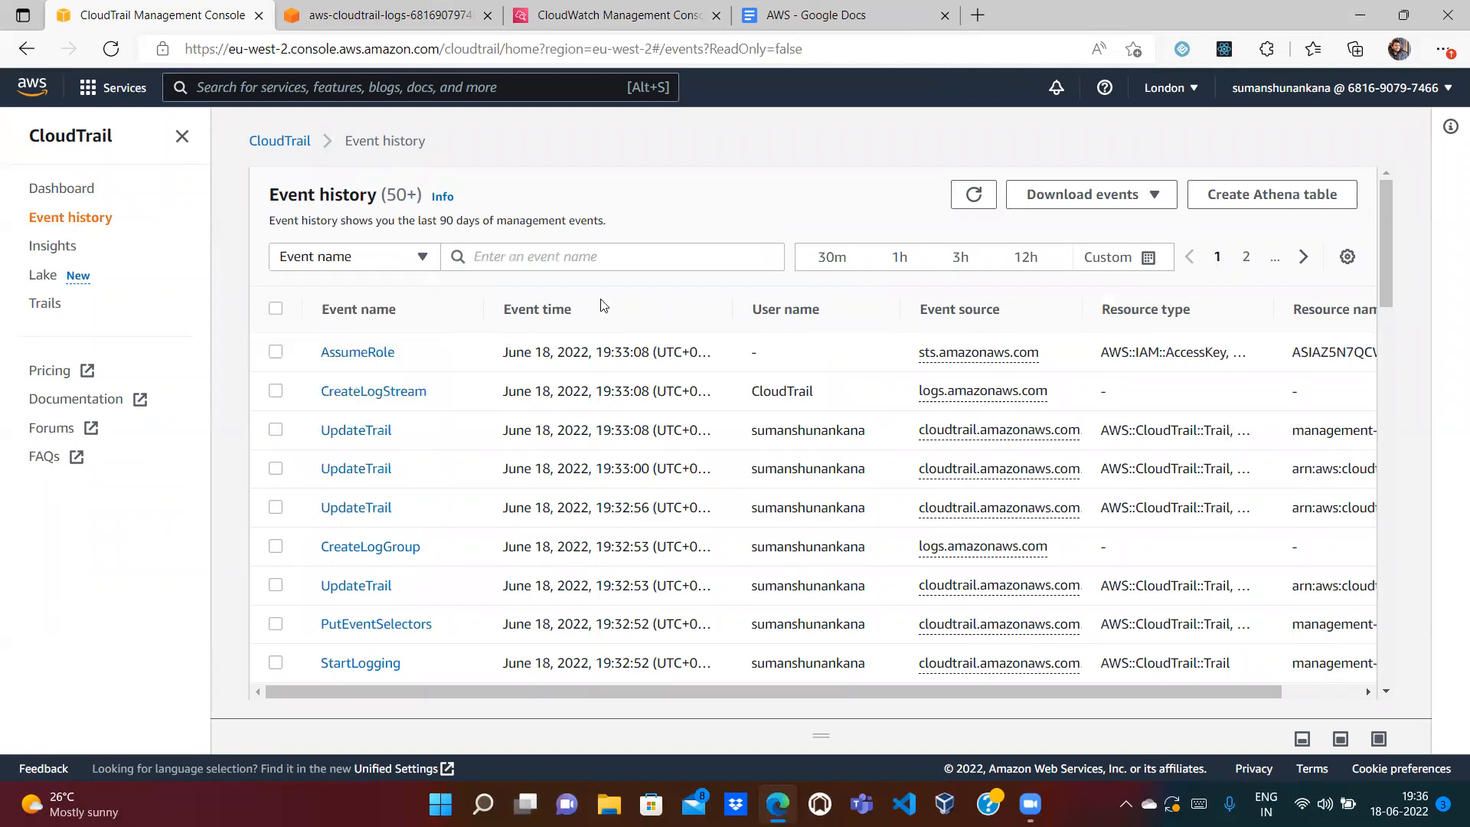
pyautogui.click(568, 257)
pyautogui.write('CReat')
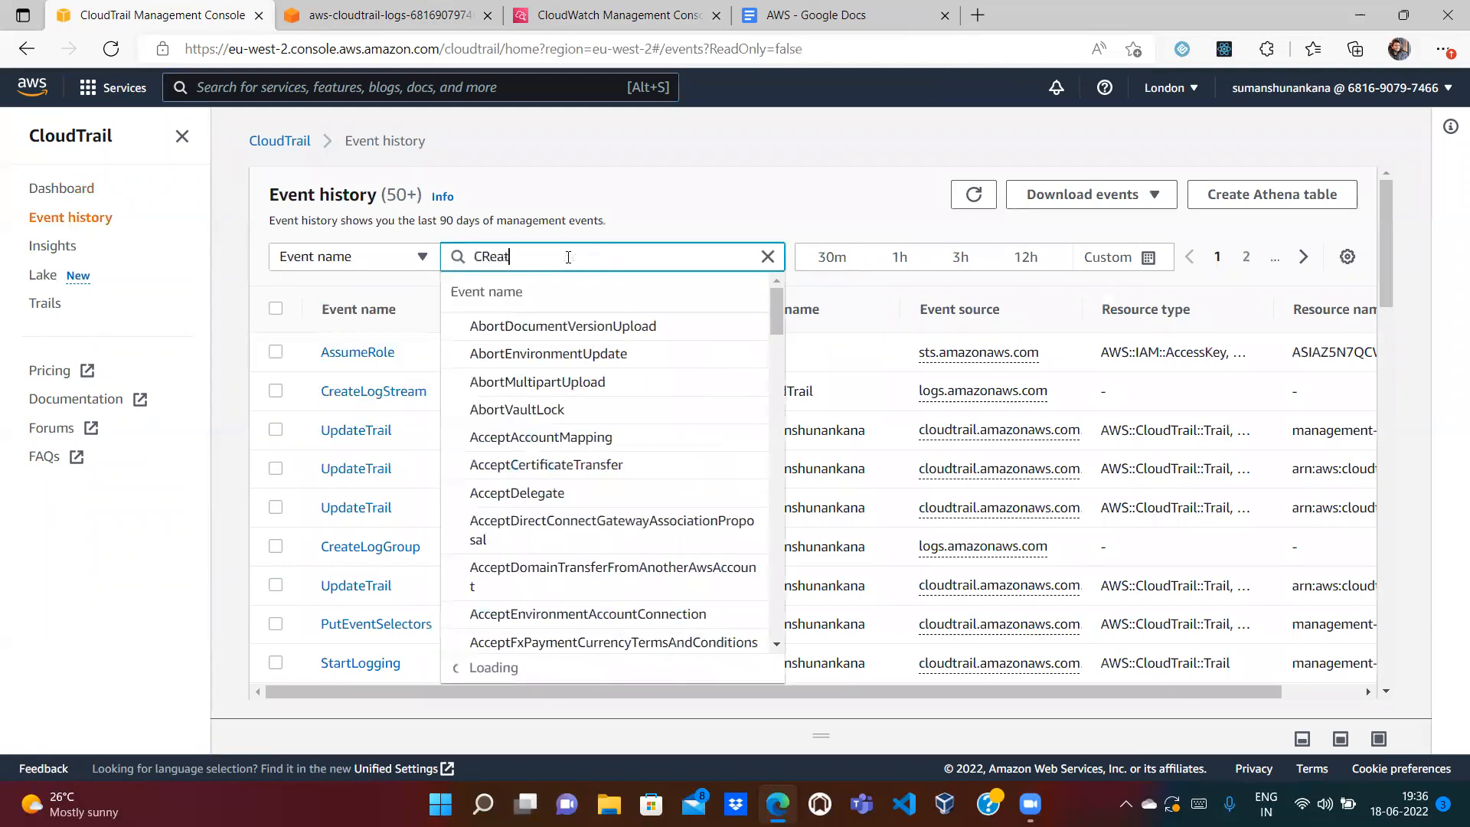
pyautogui.press('BackSpace')
pyautogui.press('BackSpace')
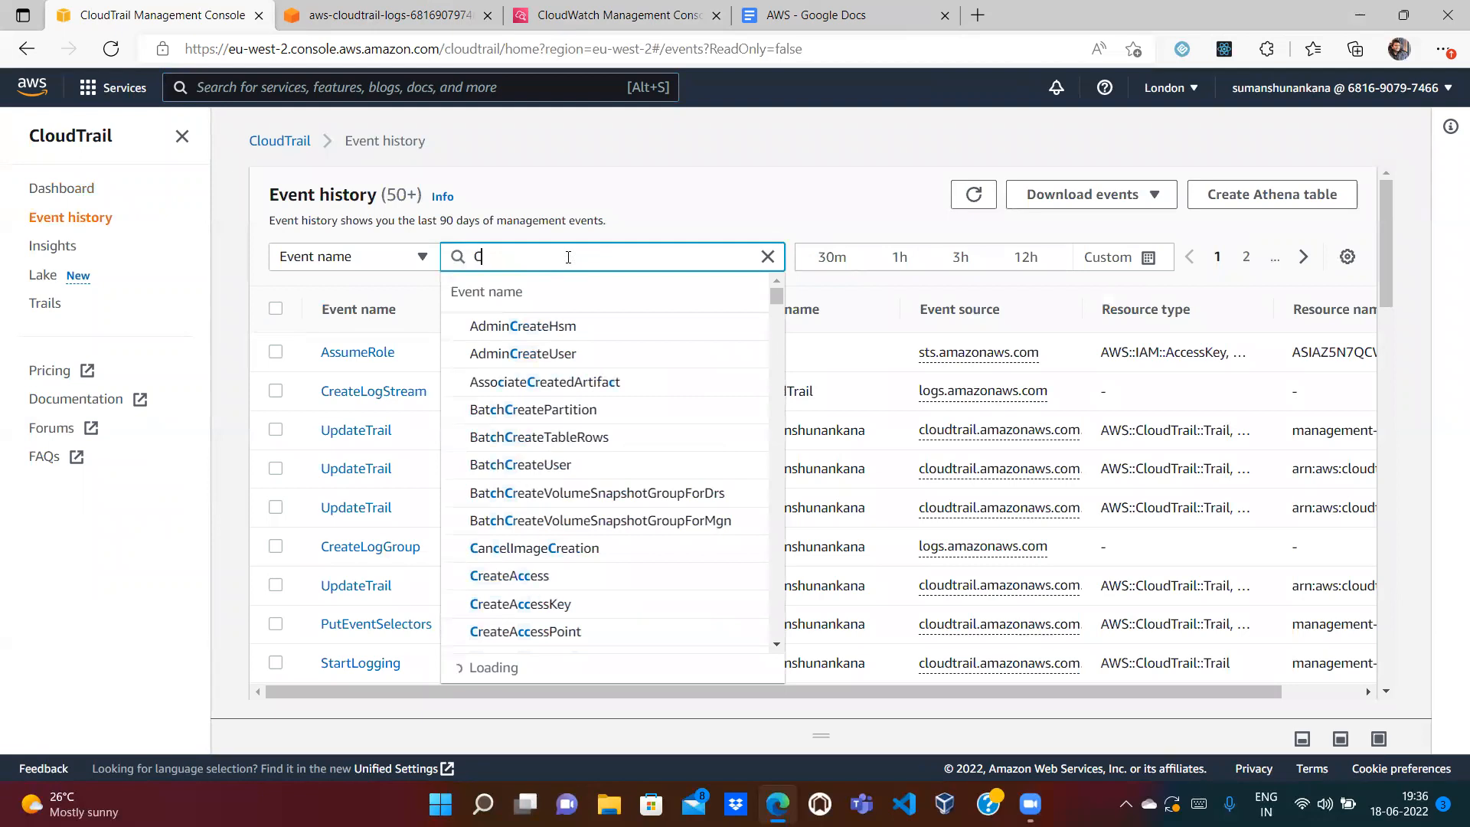
pyautogui.write('reate')
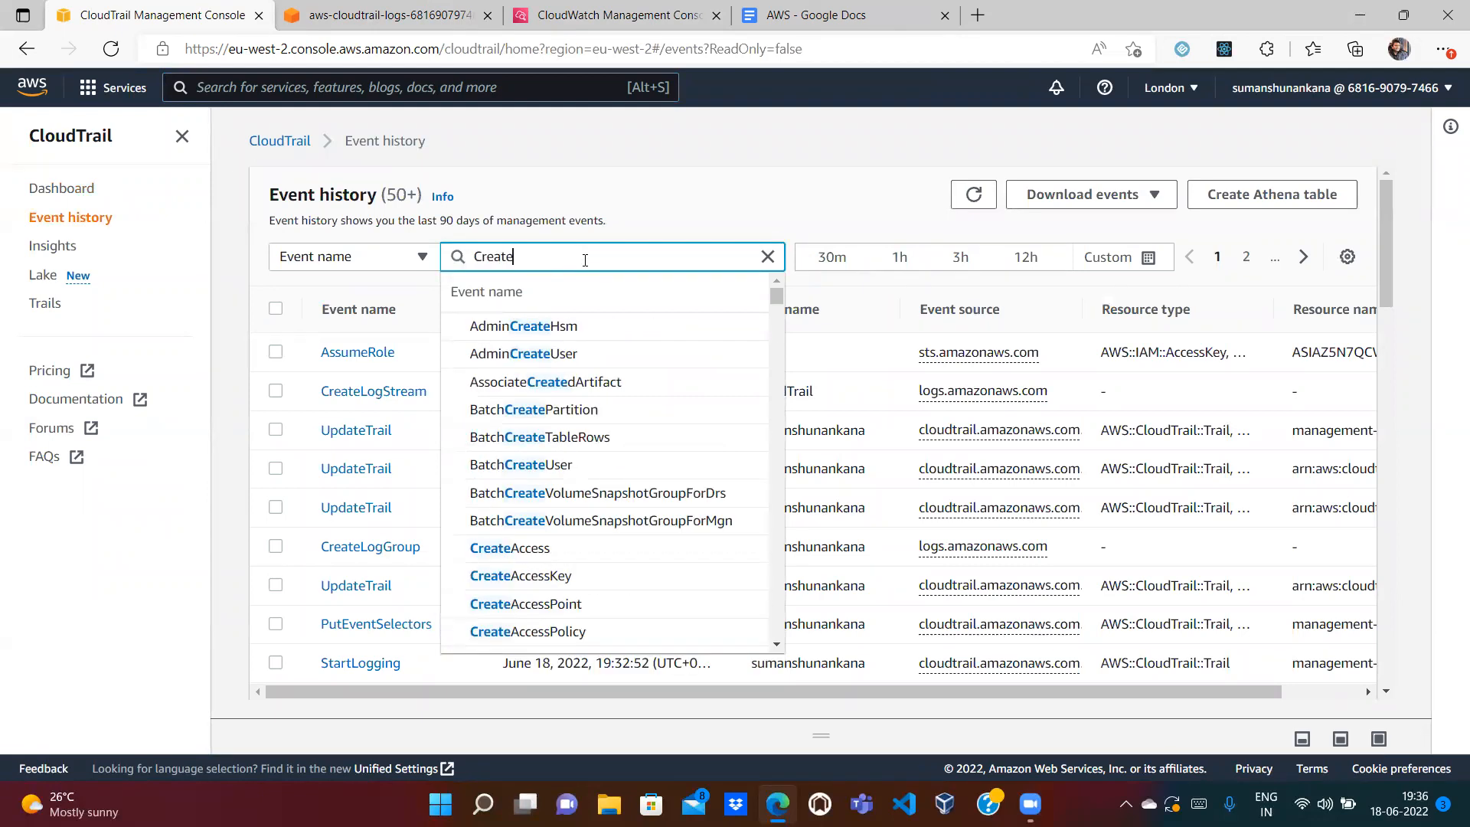
pyautogui.write('Key')
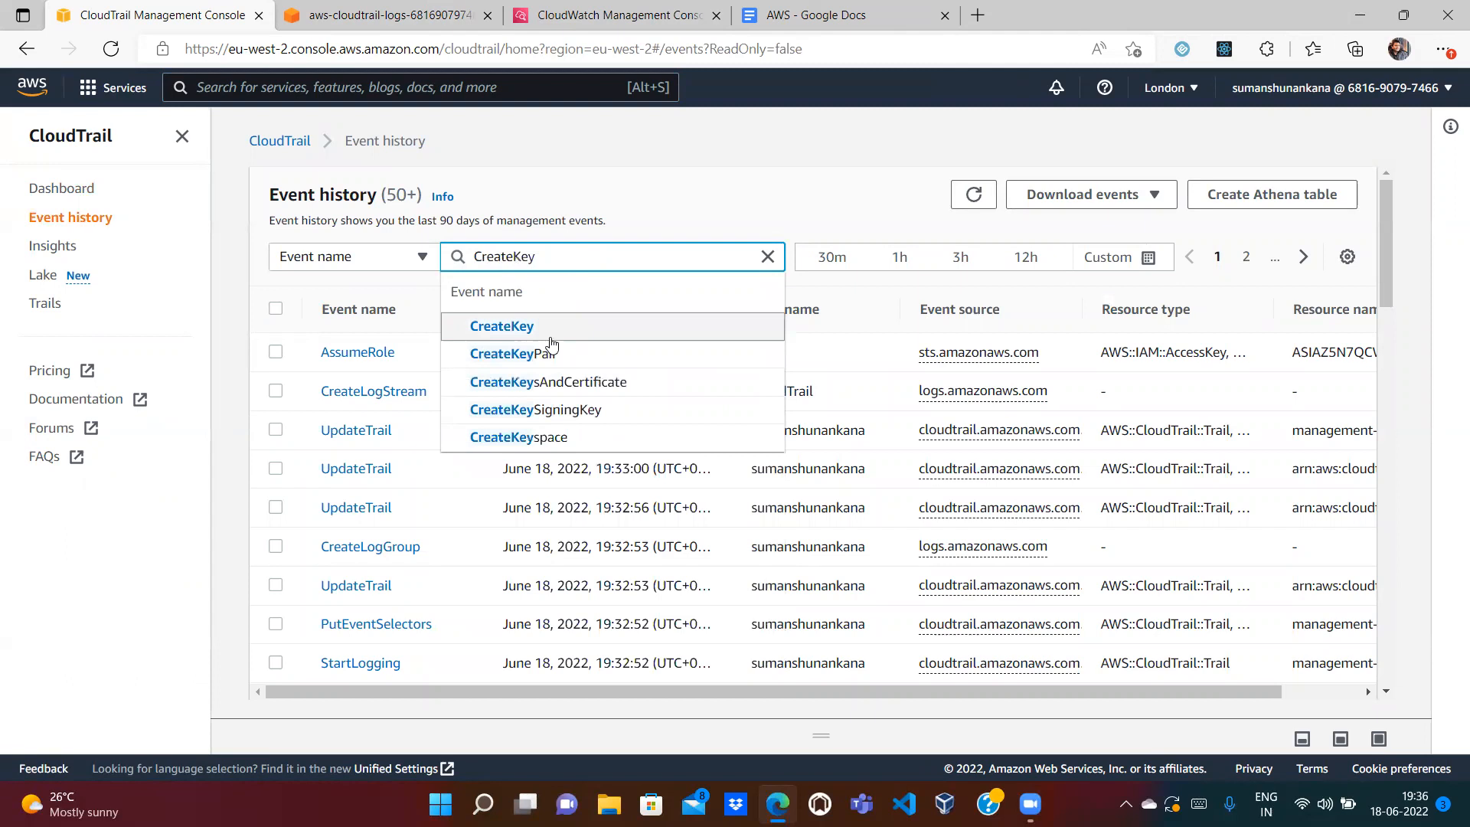
pyautogui.click(546, 353)
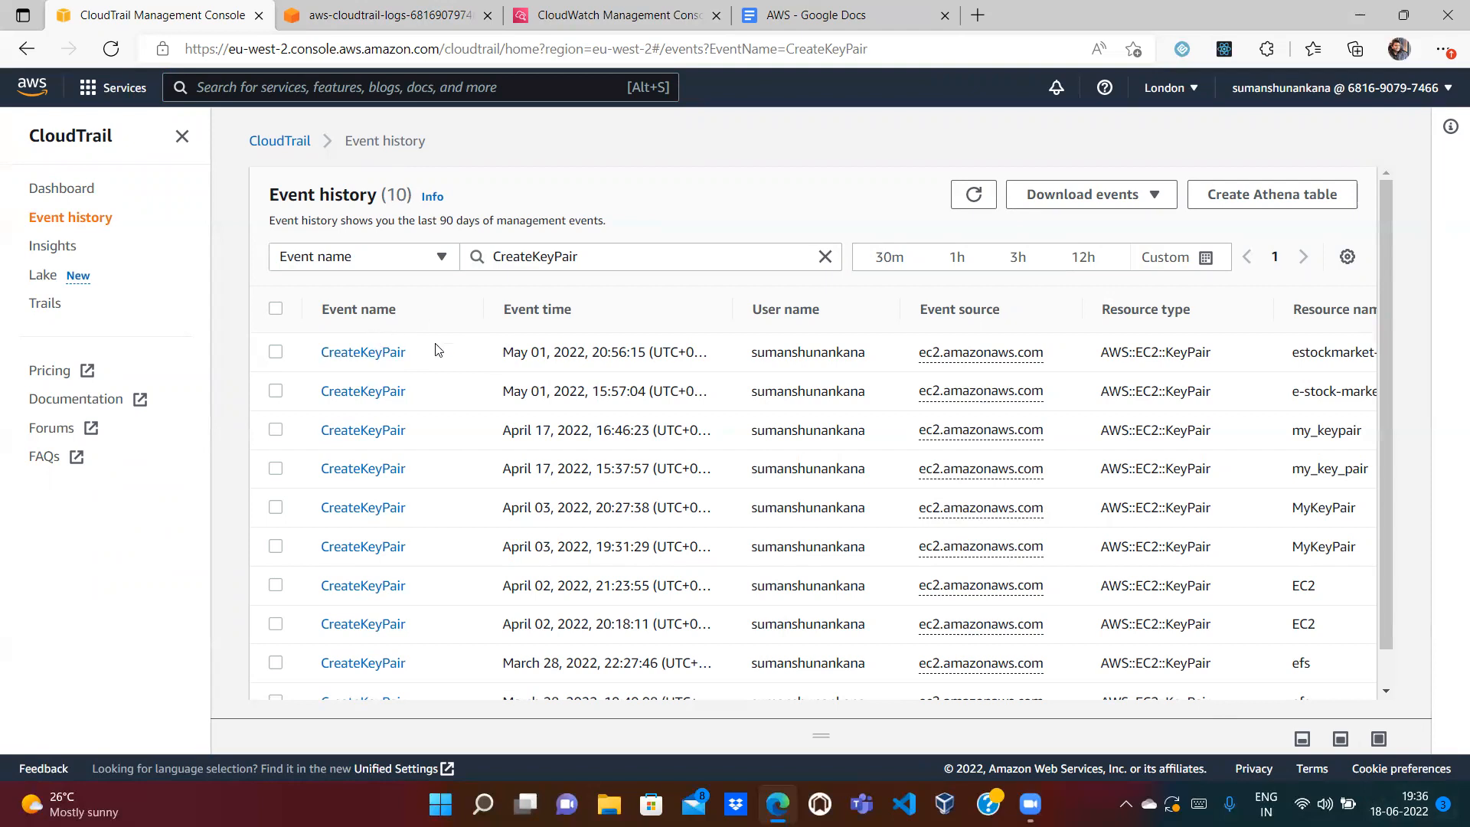
pyautogui.click(975, 194)
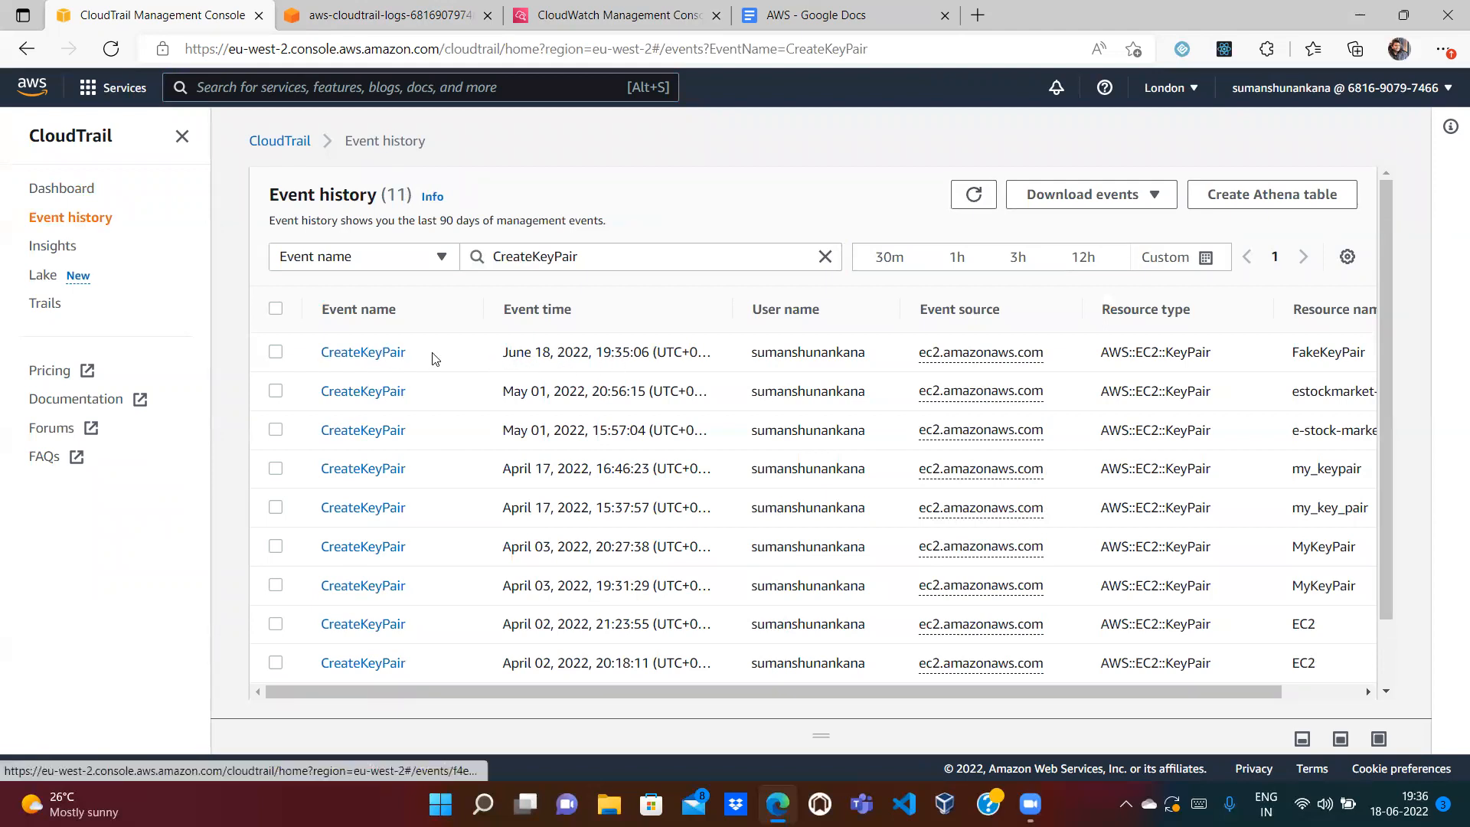
# Step: Review FakeKeyPair's CreateKeyPair event record (rsa key, ppk format), then return to the filtered list
pyautogui.click(362, 353)
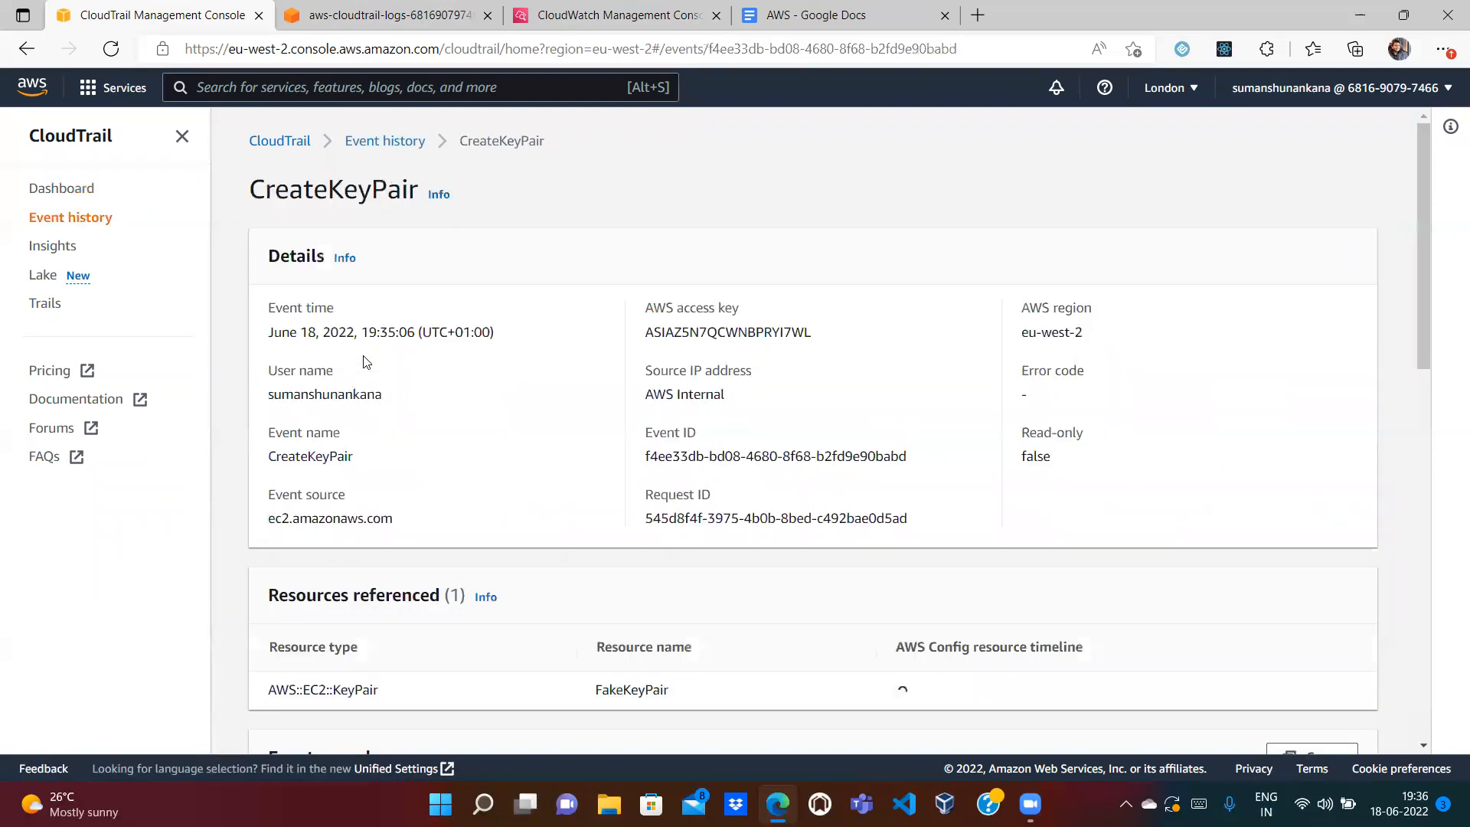
pyautogui.moveTo(1425, 331); pyautogui.dragTo(1434, 588)
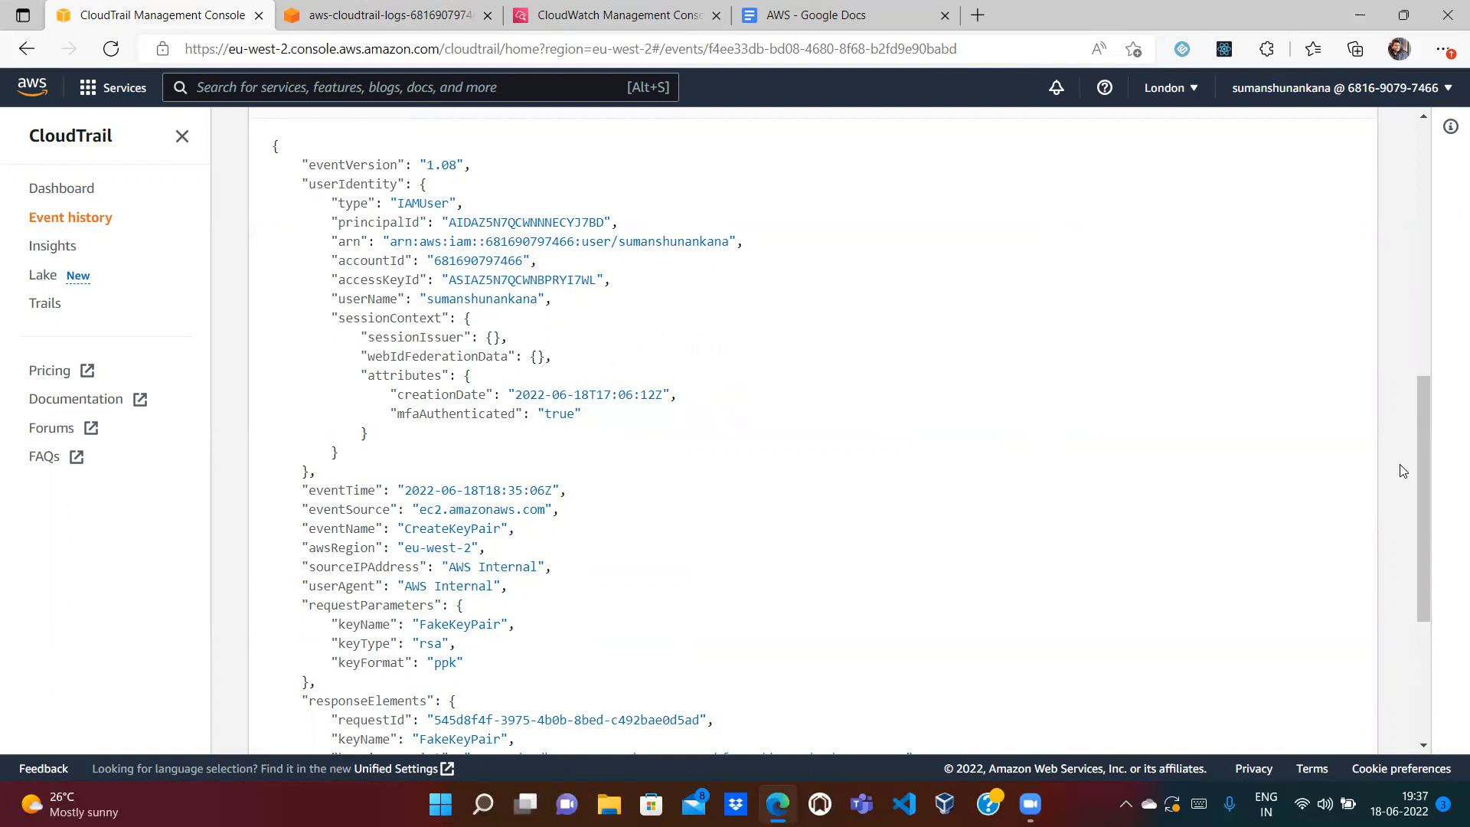
pyautogui.moveTo(1426, 430); pyautogui.dragTo(1428, 522)
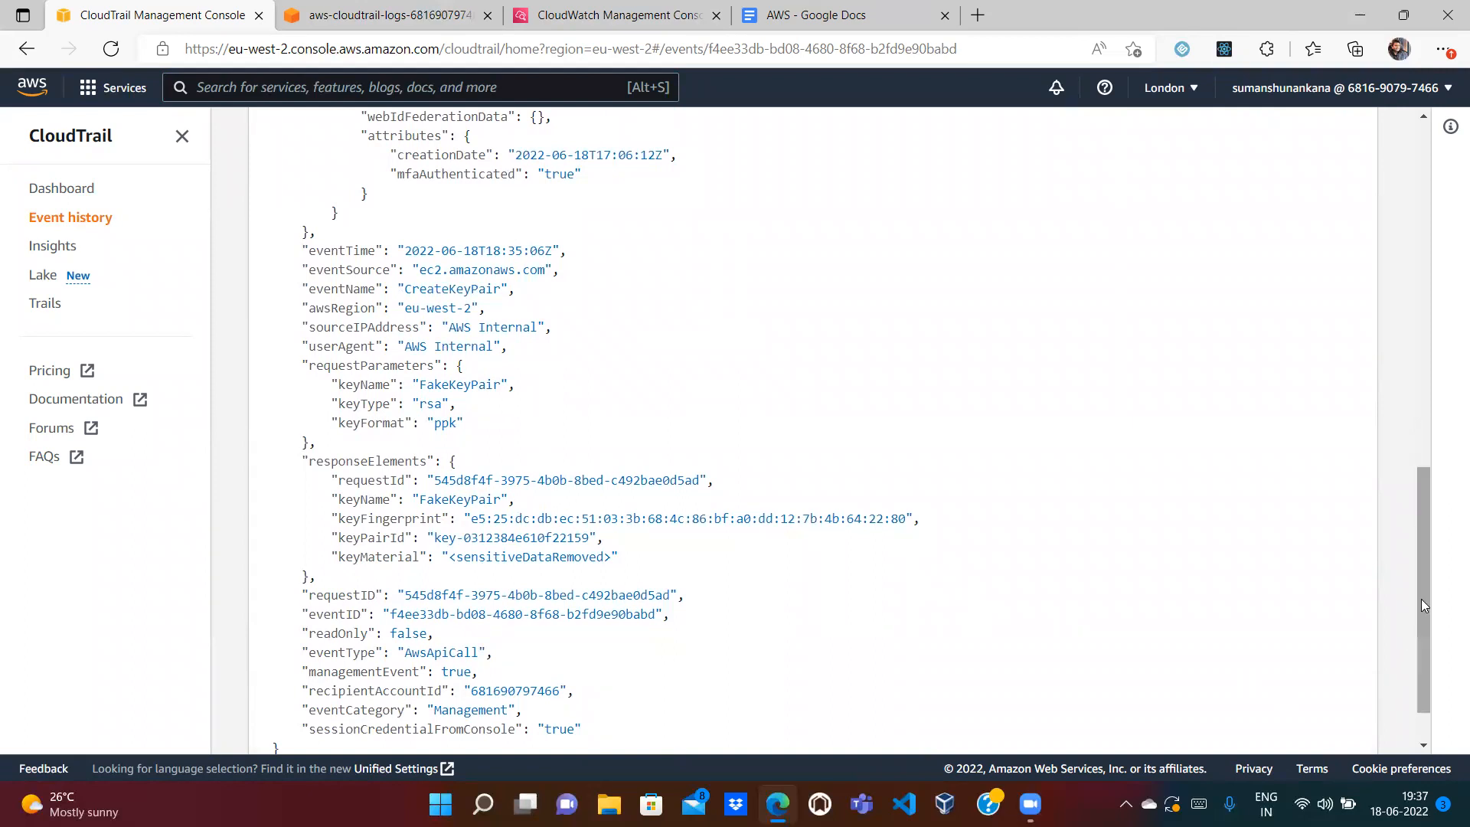
pyautogui.scroll(1, 1424, 616)
pyautogui.moveTo(1417, 437); pyautogui.dragTo(1413, 115)
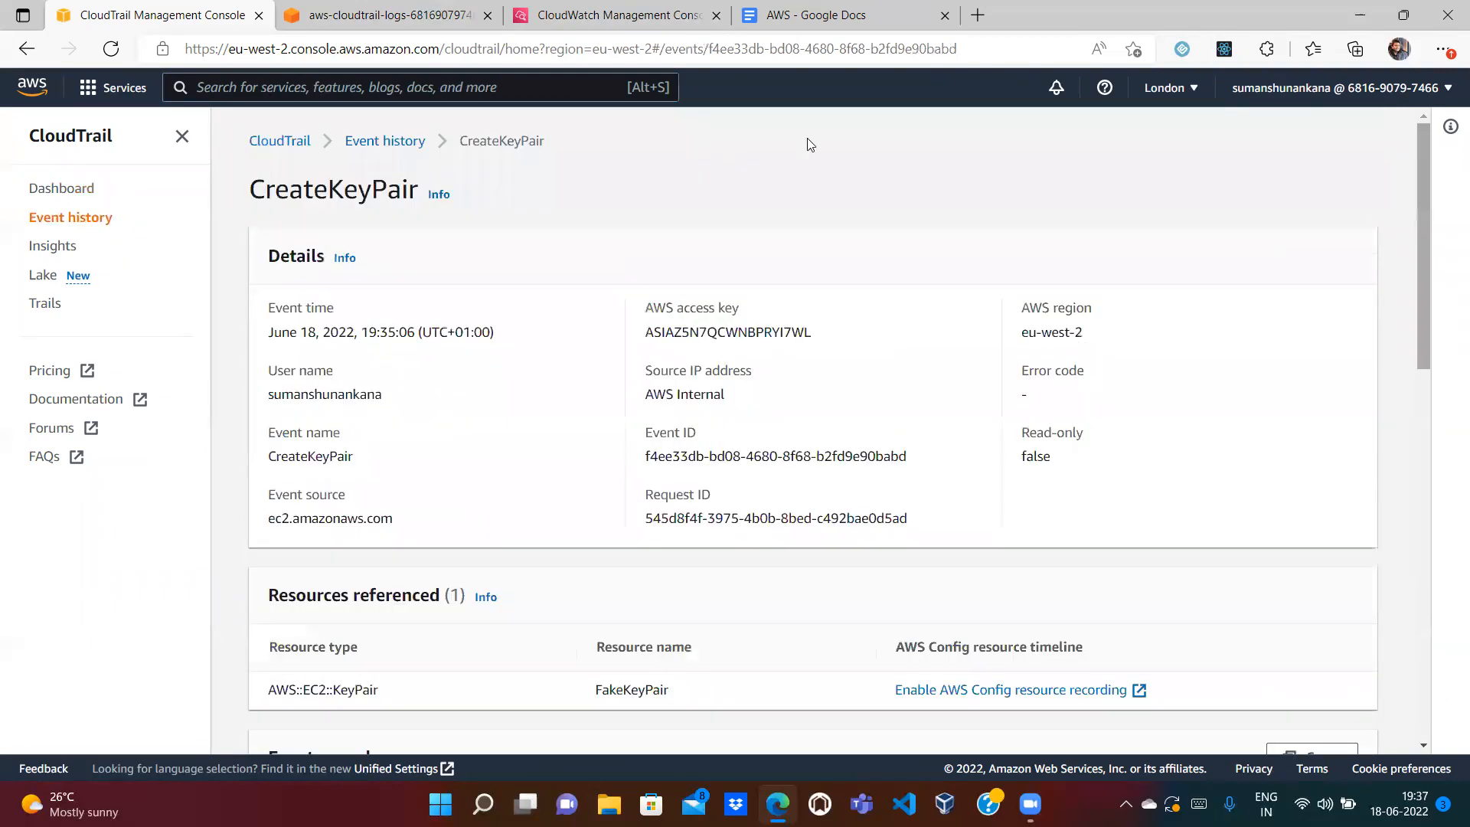
pyautogui.click(374, 156)
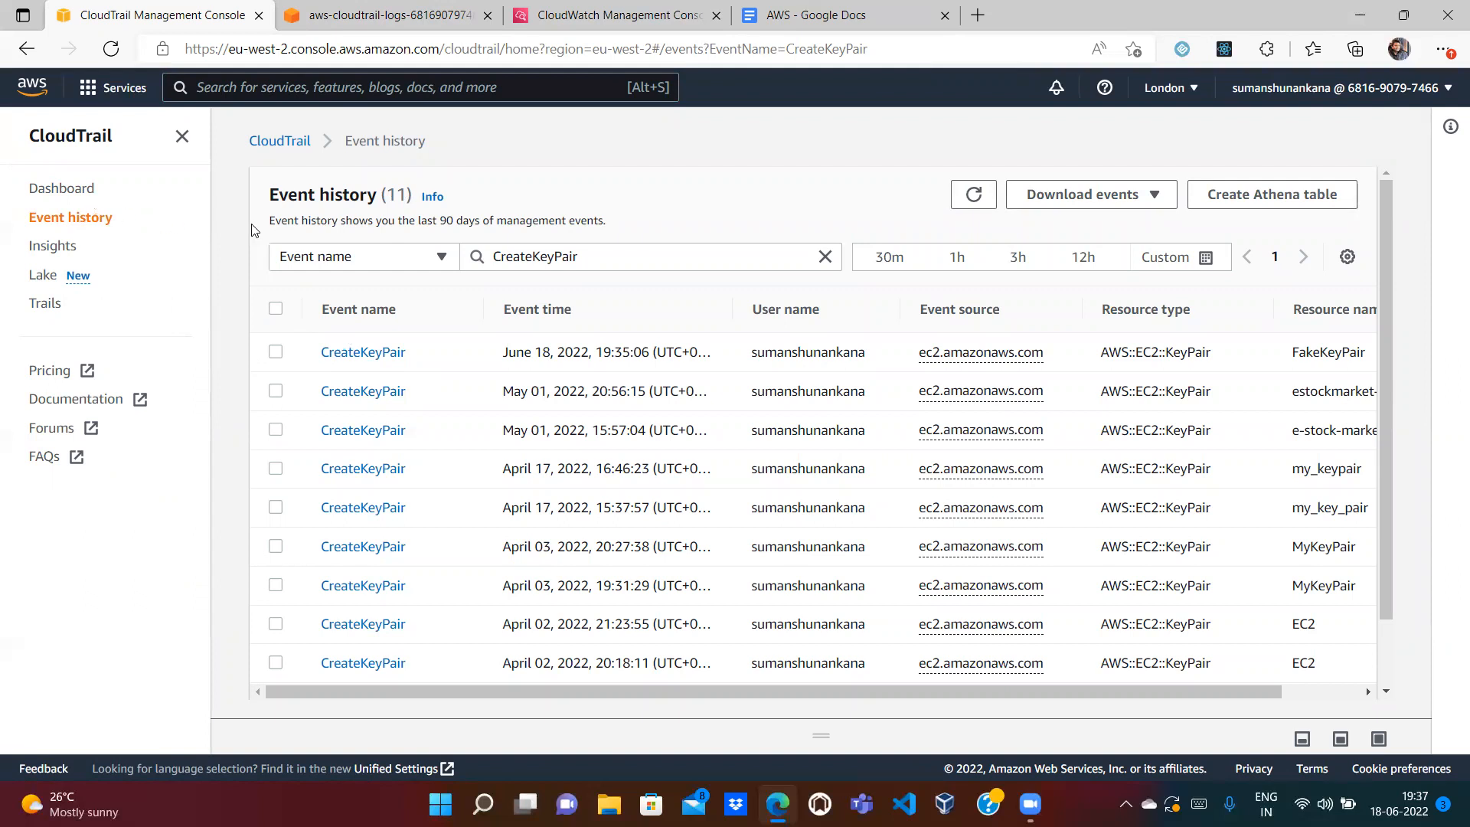
# Step: Open the management-events trail from Trails and scroll to its S3, log group and IAM role details
pyautogui.click(45, 303)
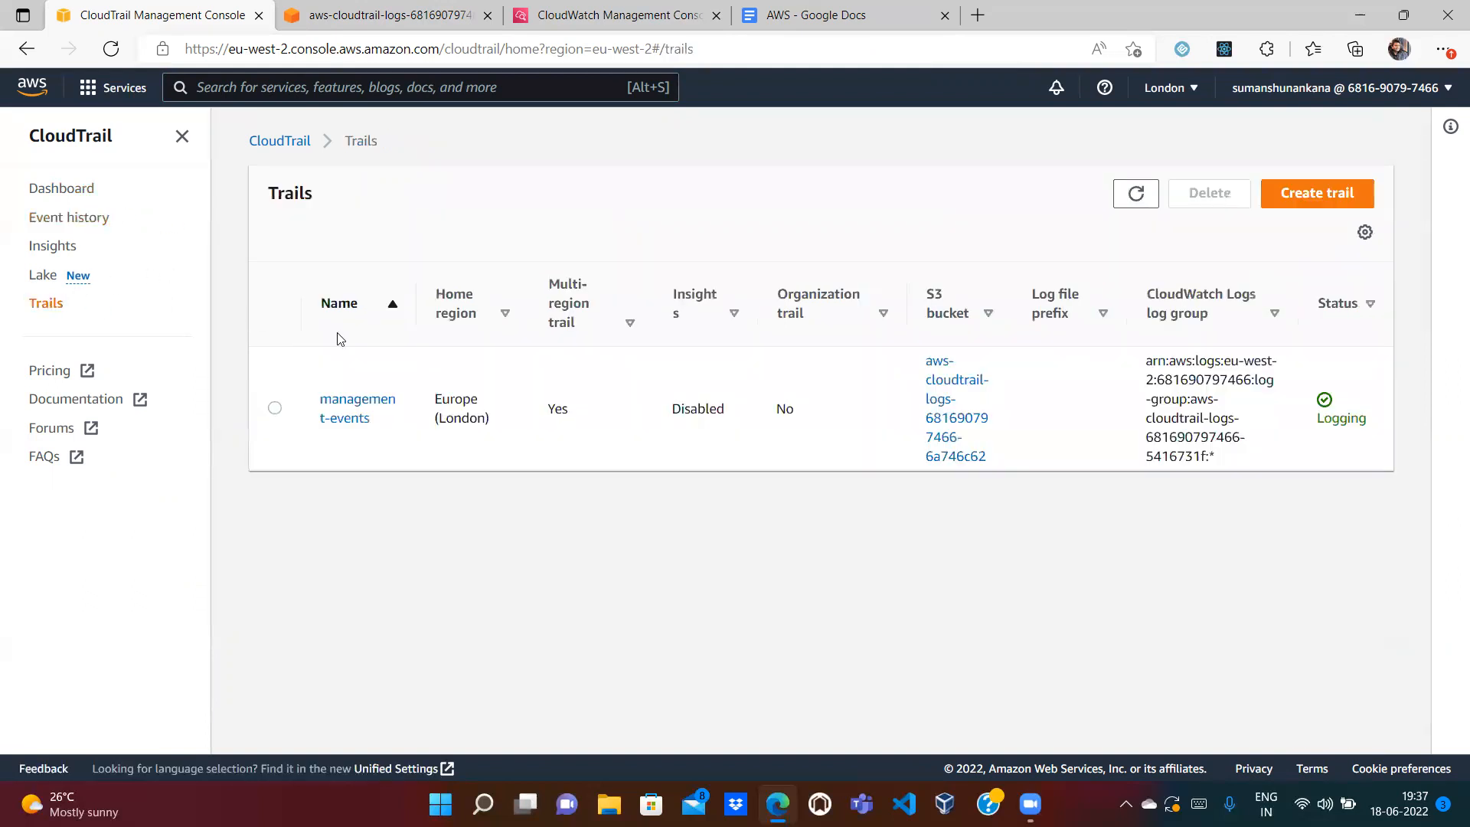
pyautogui.click(350, 420)
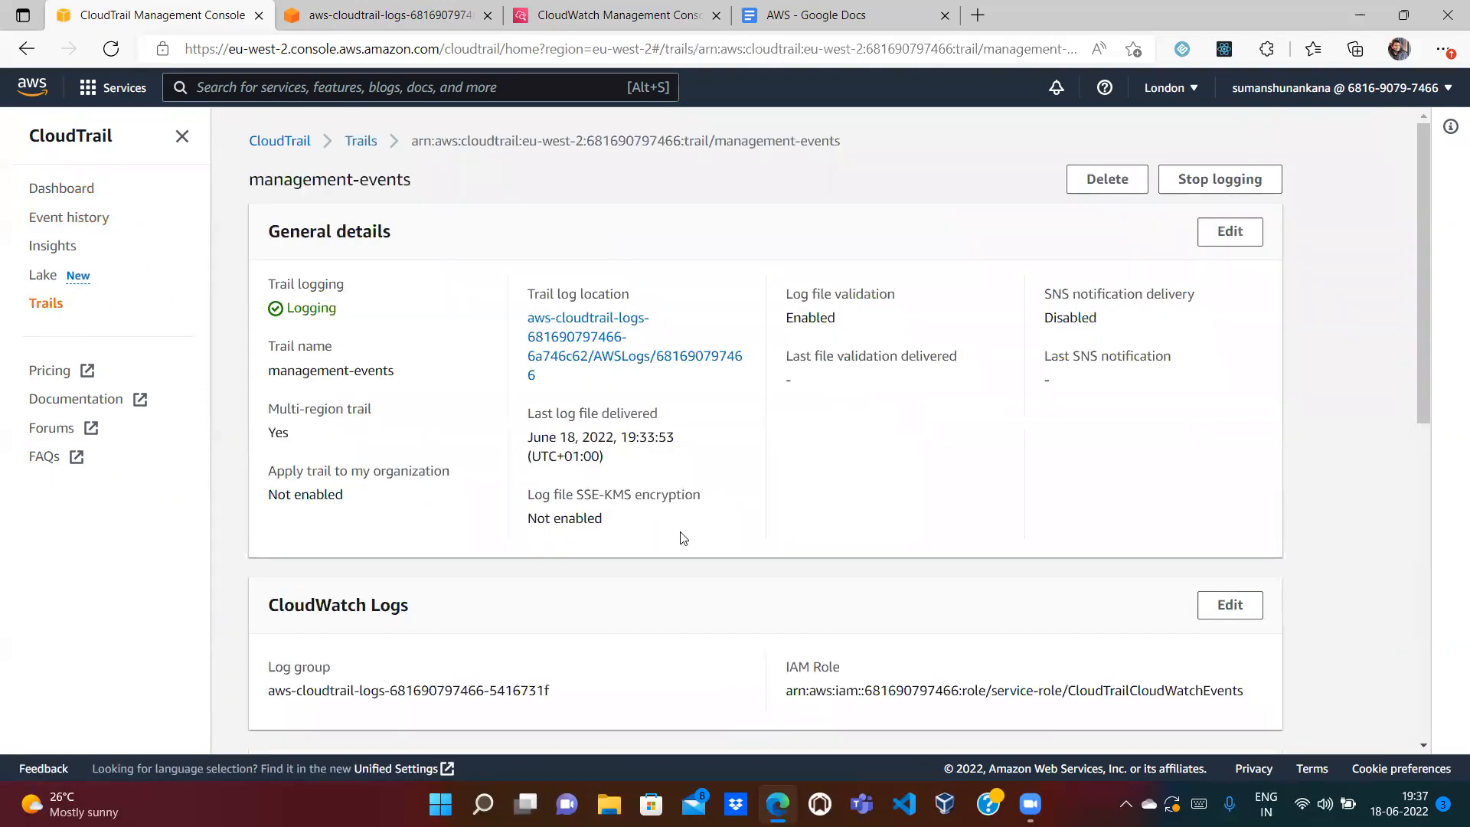
pyautogui.moveTo(1424, 317); pyautogui.dragTo(1425, 224)
# Step: In CloudWatch, open the CloudTrail log group and view a log stream's events
pyautogui.click(584, 21)
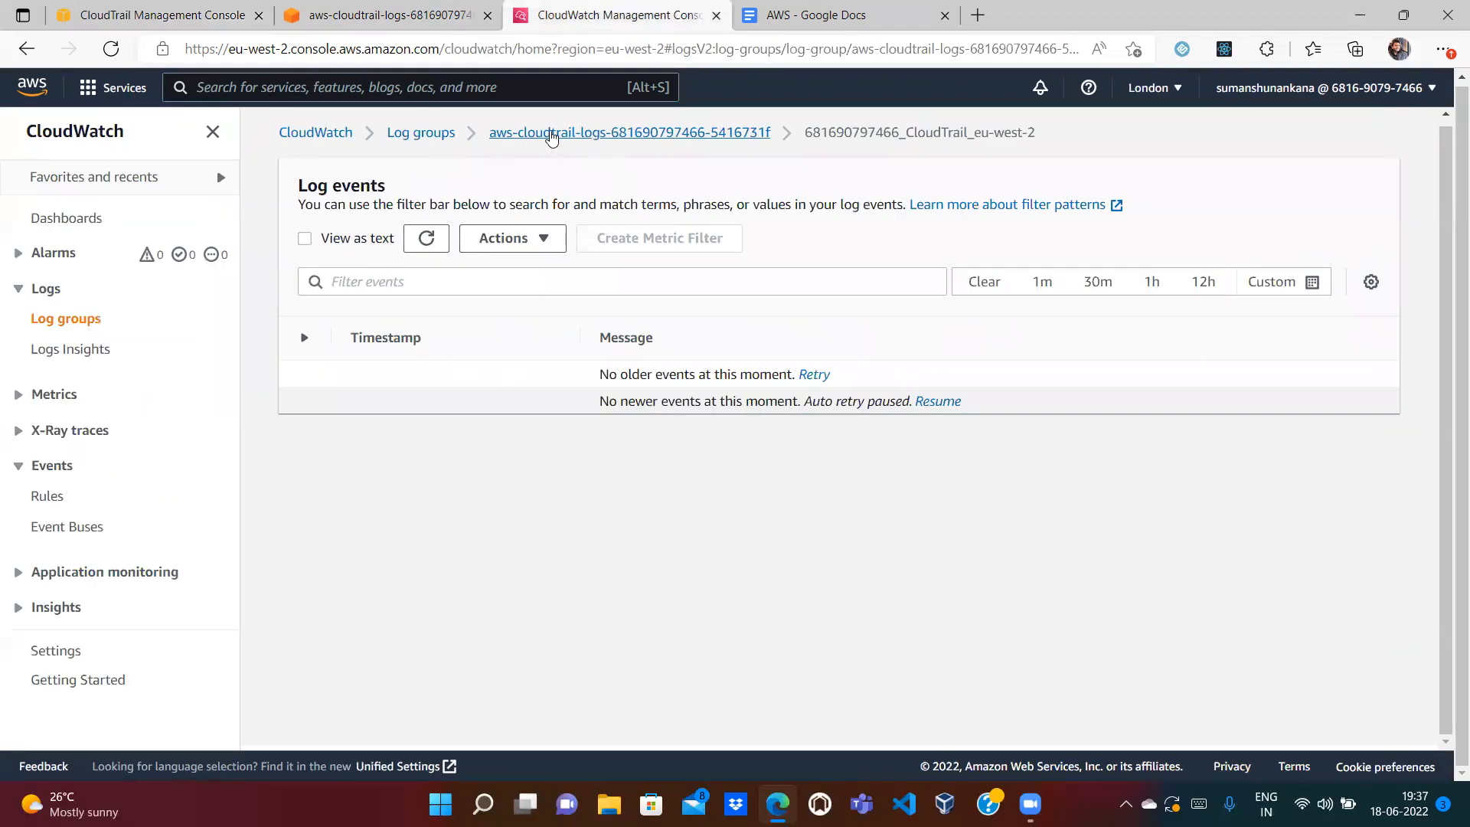
pyautogui.click(551, 134)
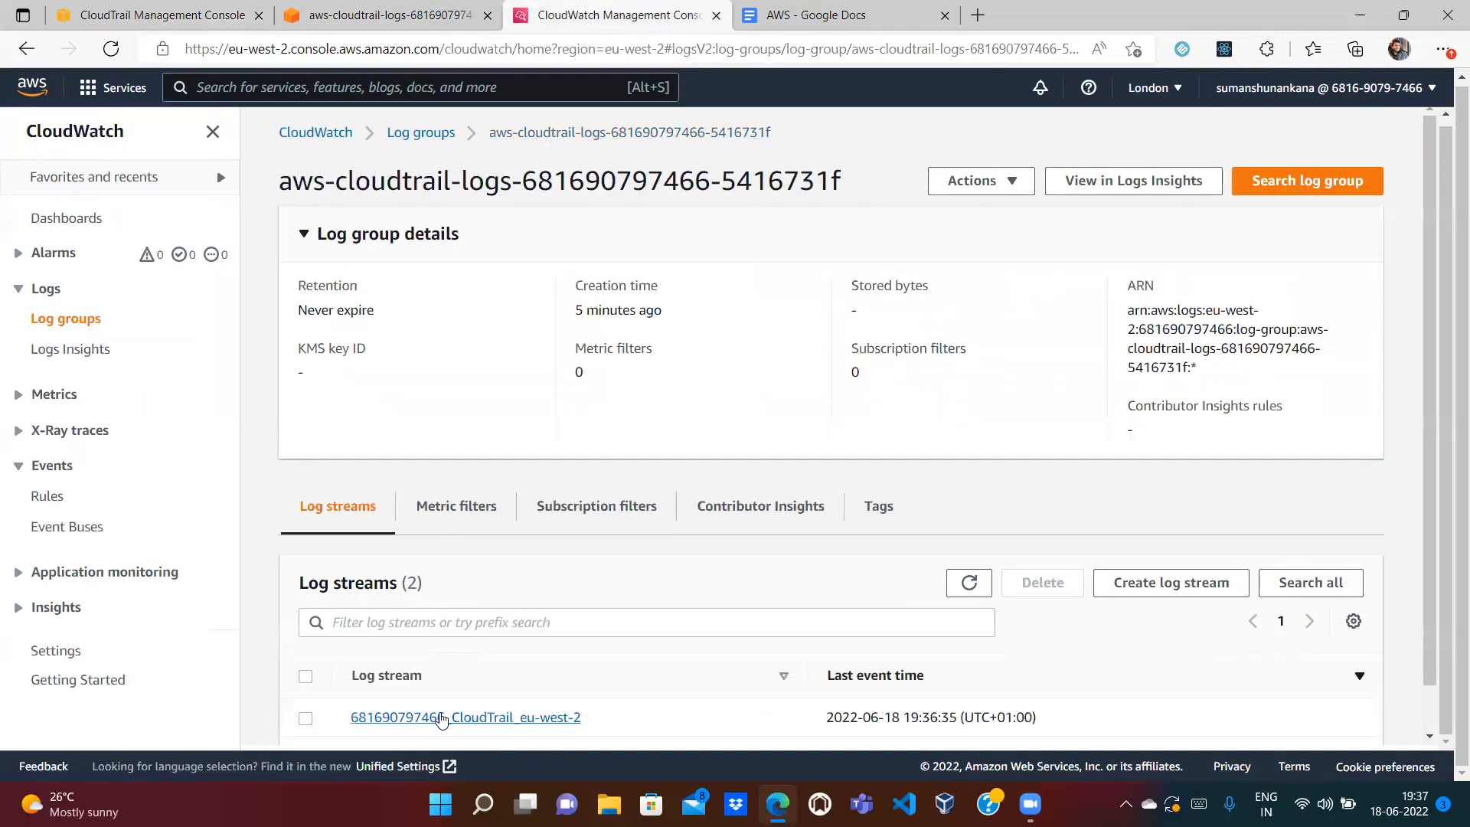
pyautogui.click(441, 718)
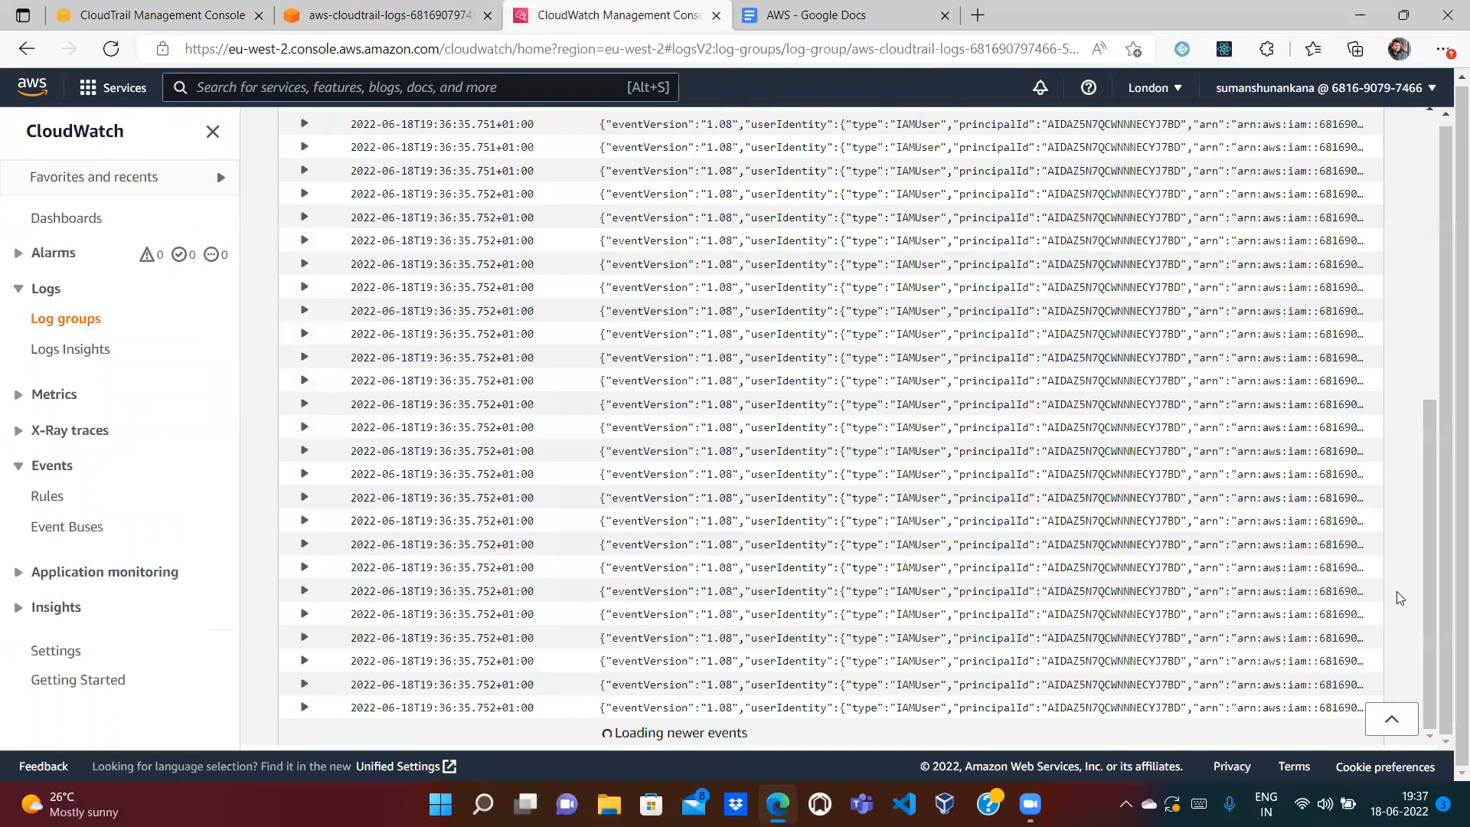
pyautogui.moveTo(1430, 525); pyautogui.dragTo(1432, 247)
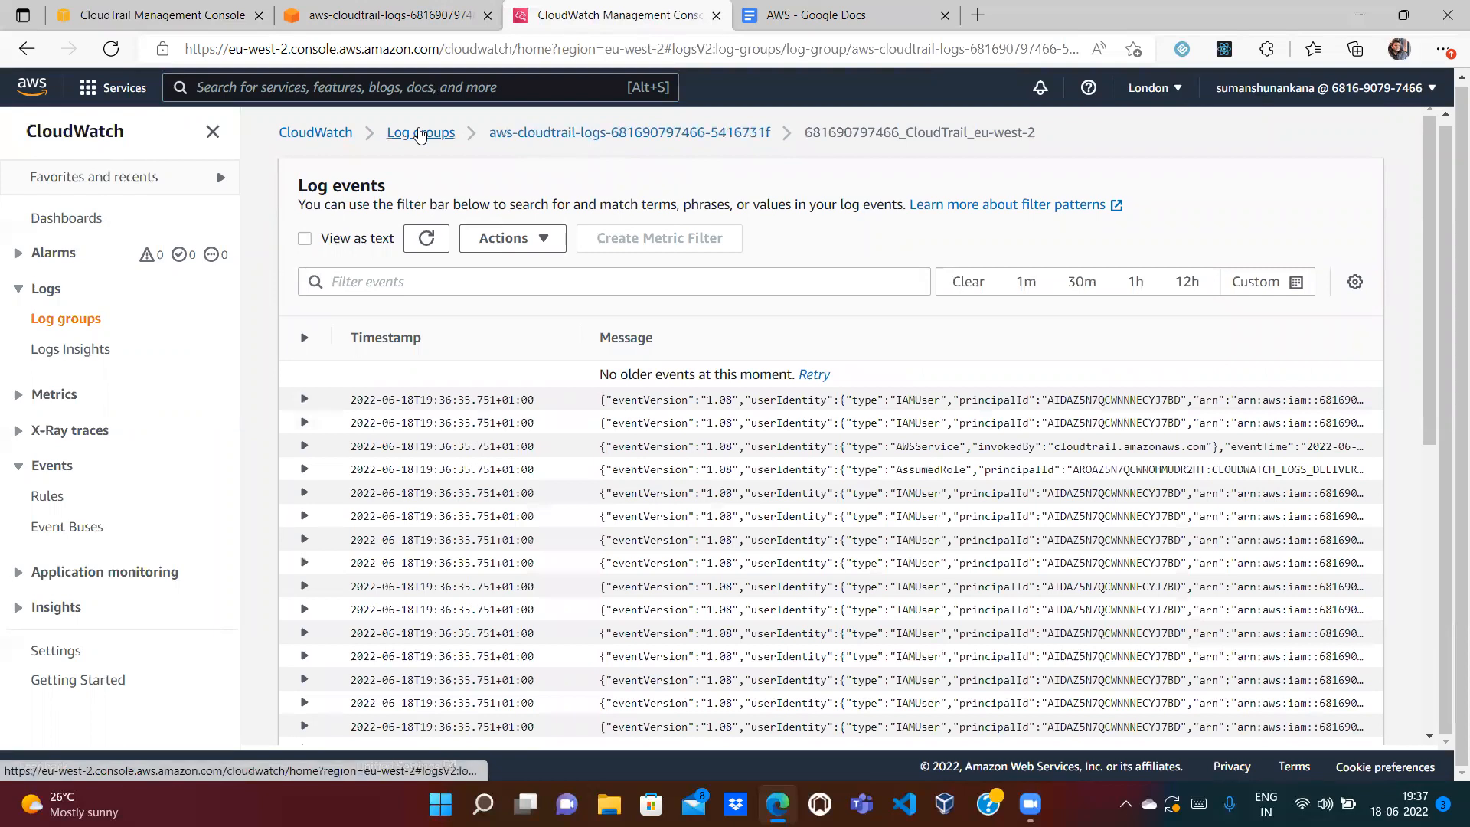
# Step: Reopen the CloudTrail log group and browse the CloudTrail_eu-west-2 stream's recorded API events
pyautogui.click(419, 134)
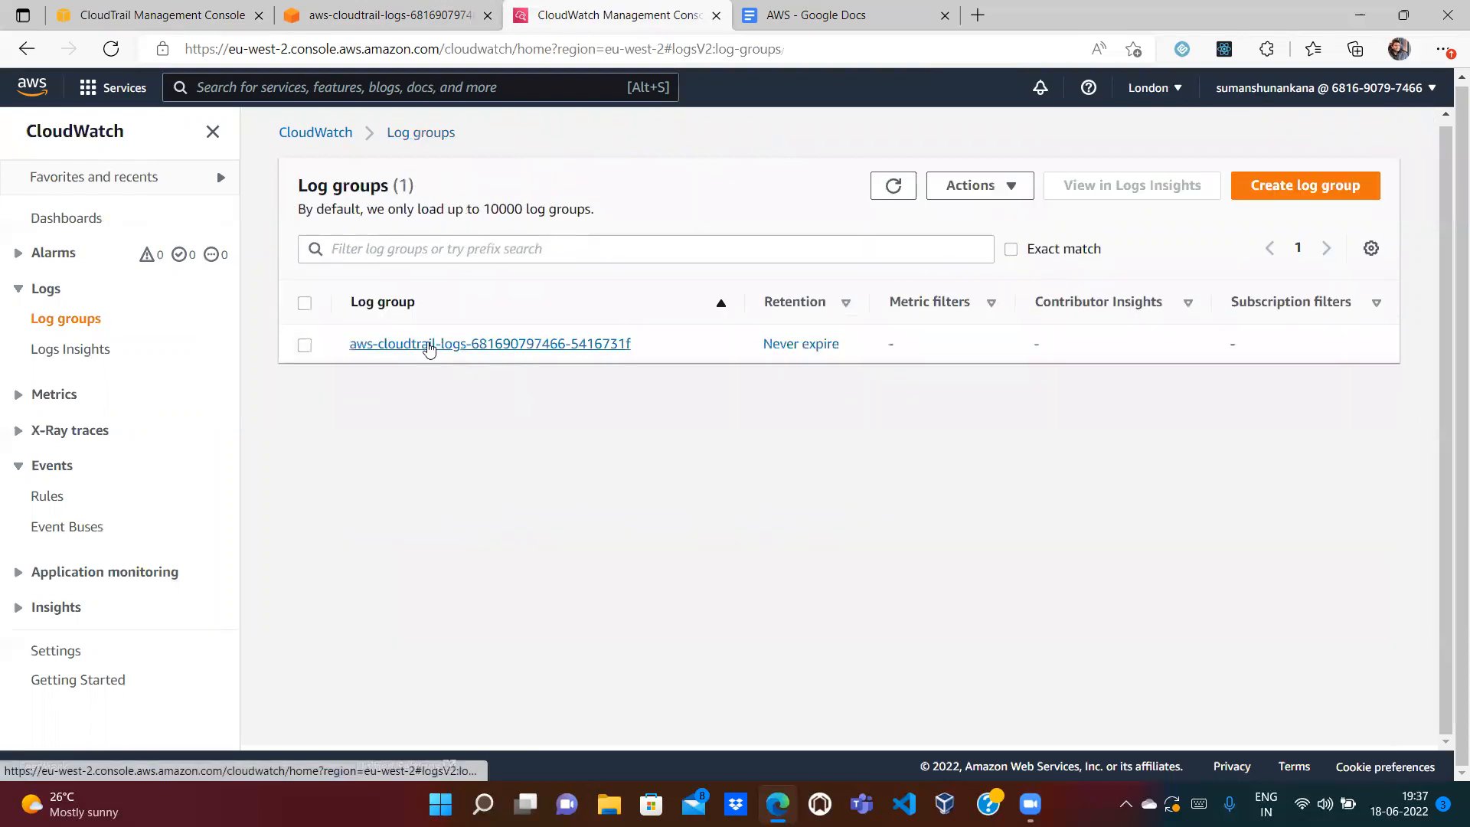
pyautogui.click(429, 342)
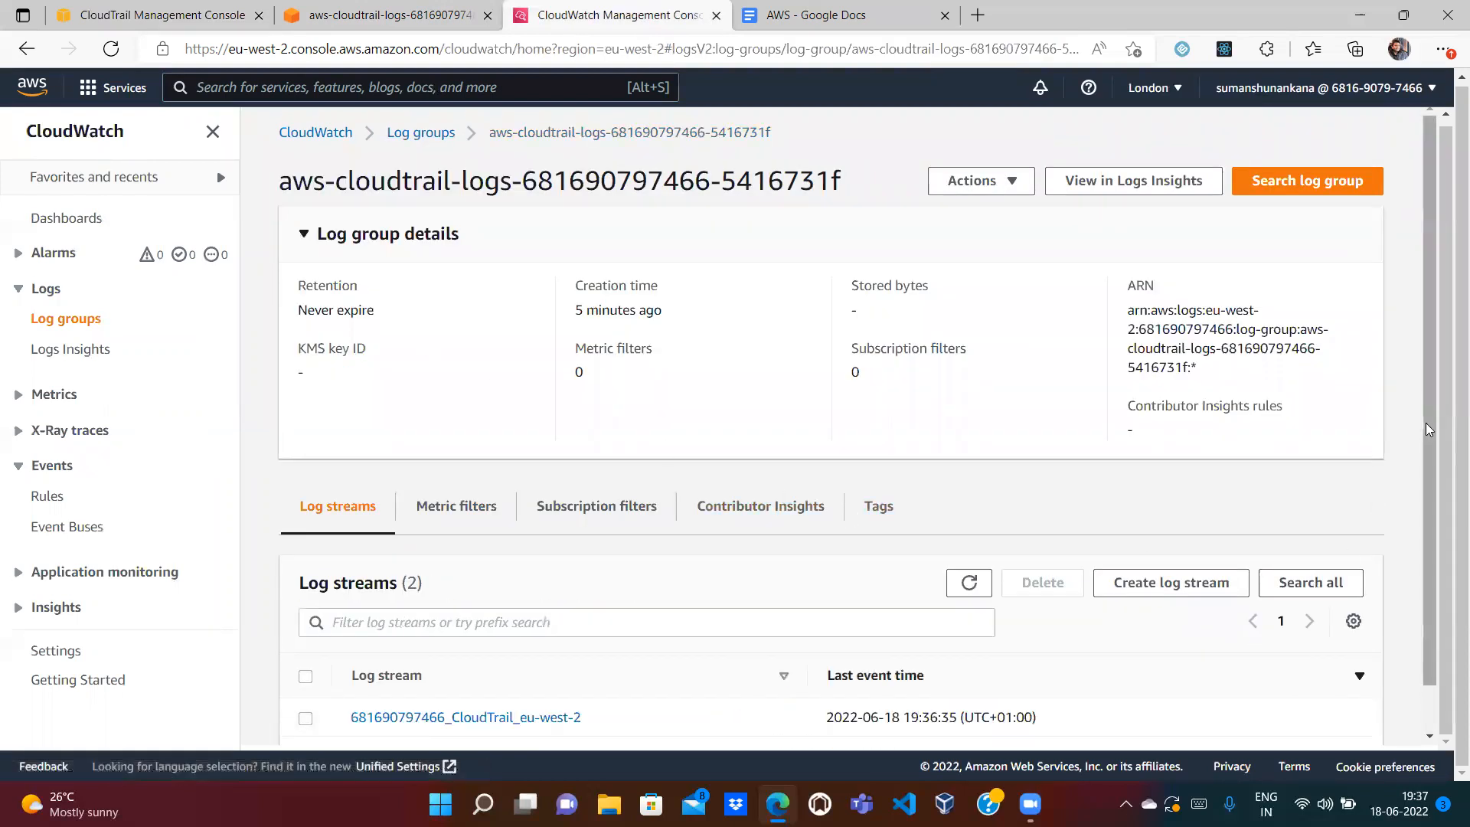
pyautogui.moveTo(1428, 431); pyautogui.dragTo(1444, 597)
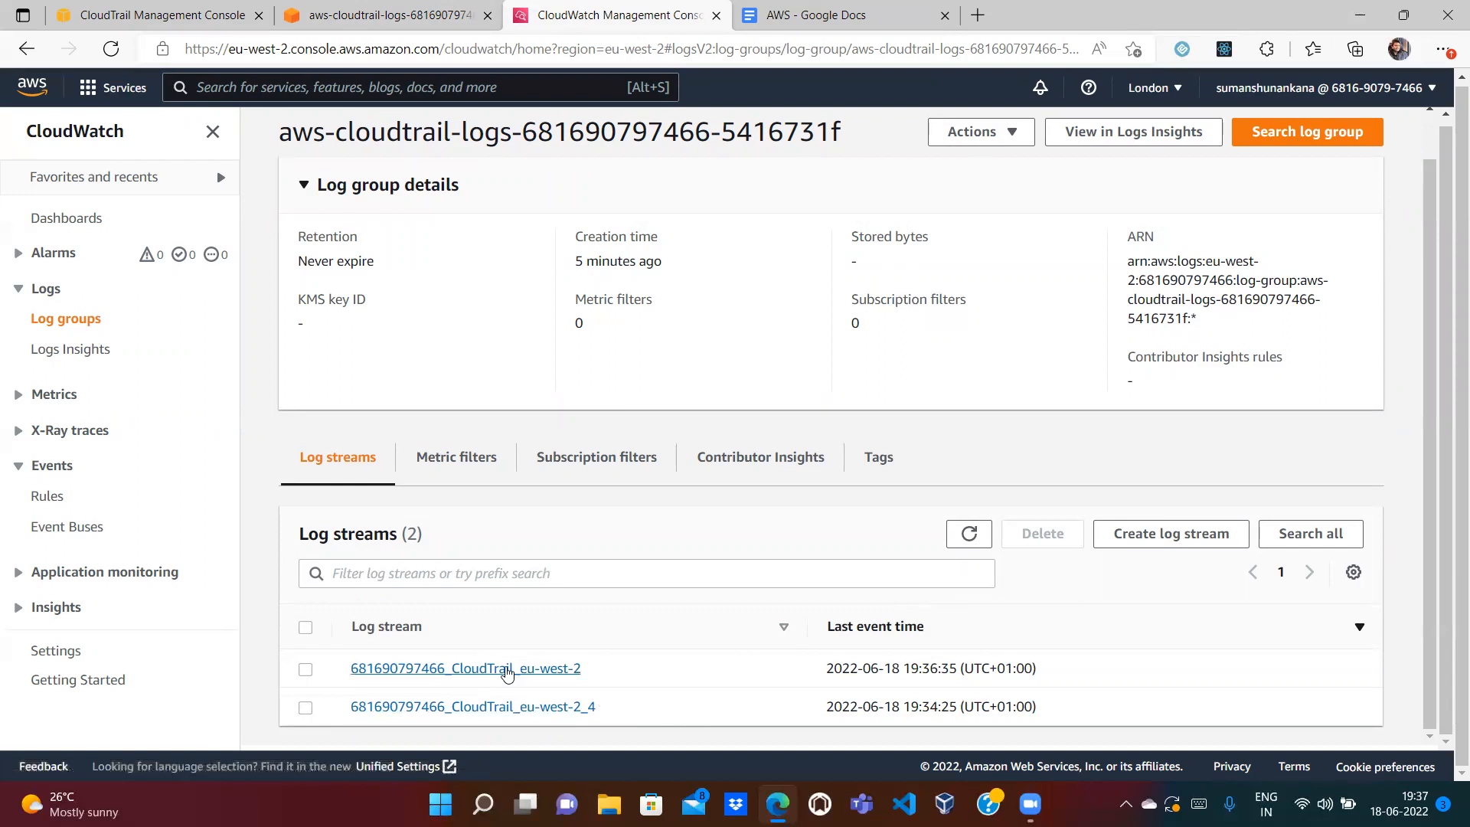
pyautogui.click(497, 670)
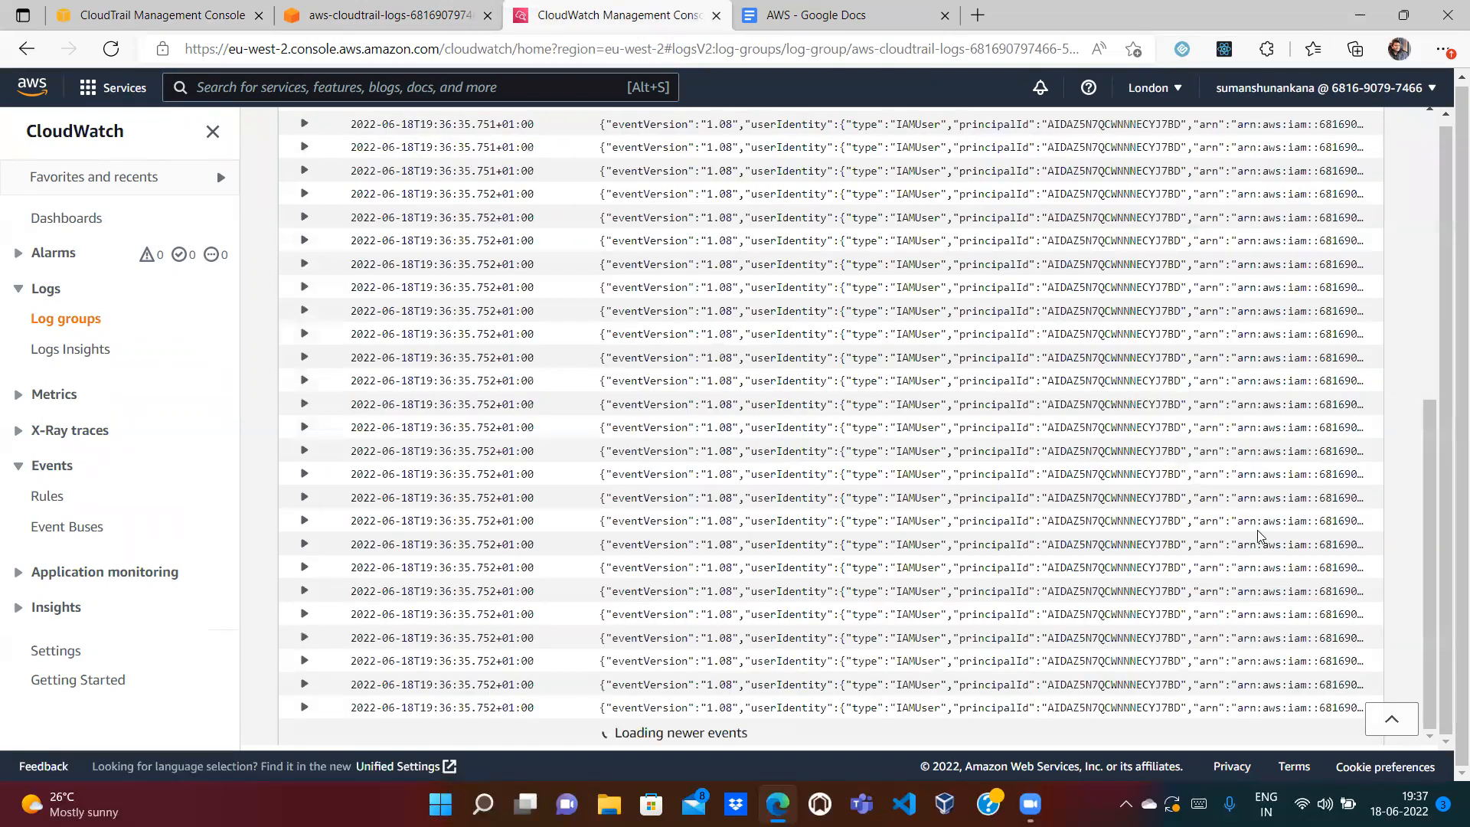
pyautogui.moveTo(1431, 552); pyautogui.dragTo(1430, 494)
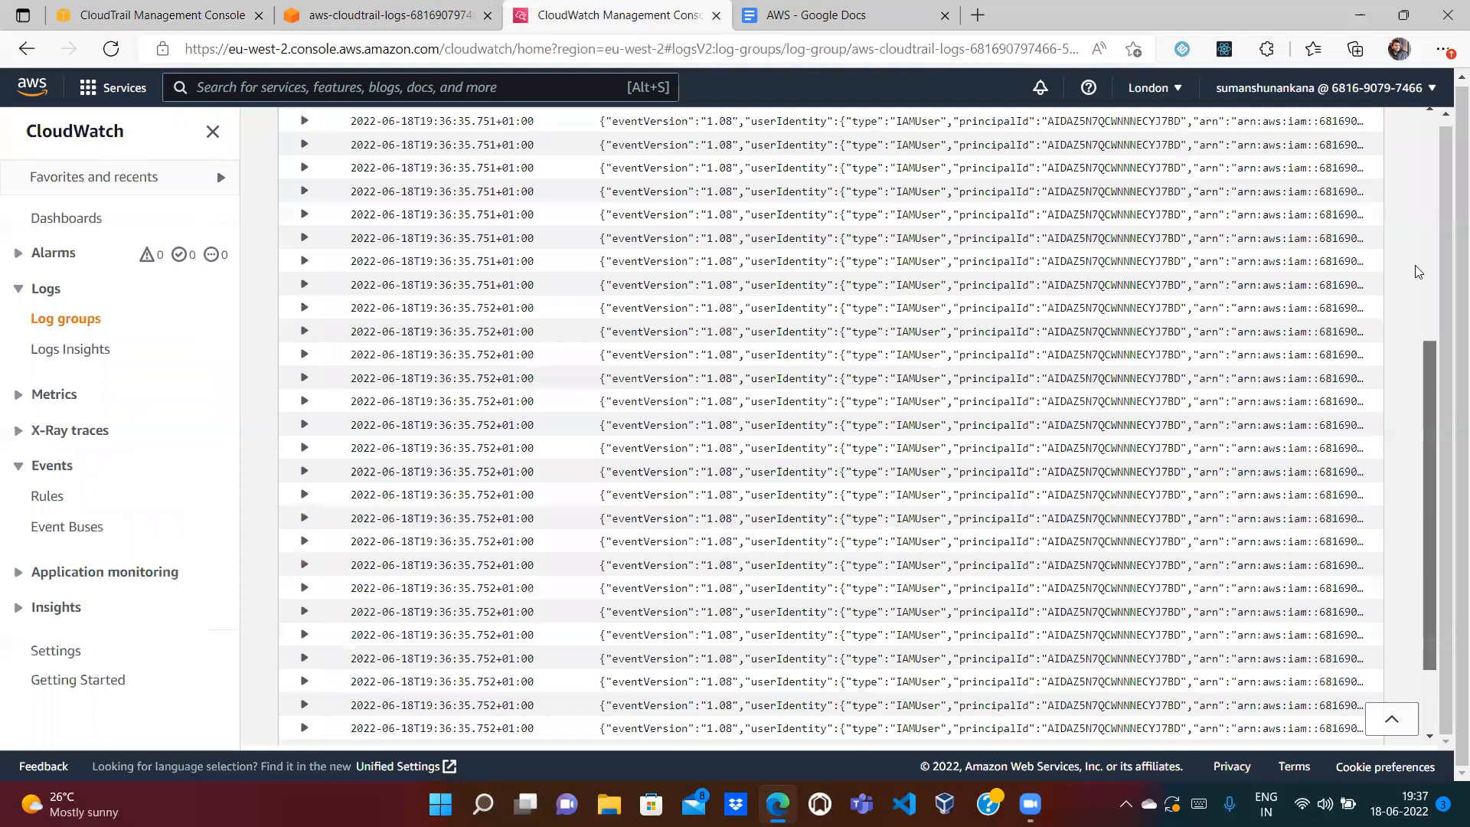
pyautogui.scroll(10, 1417, 271)
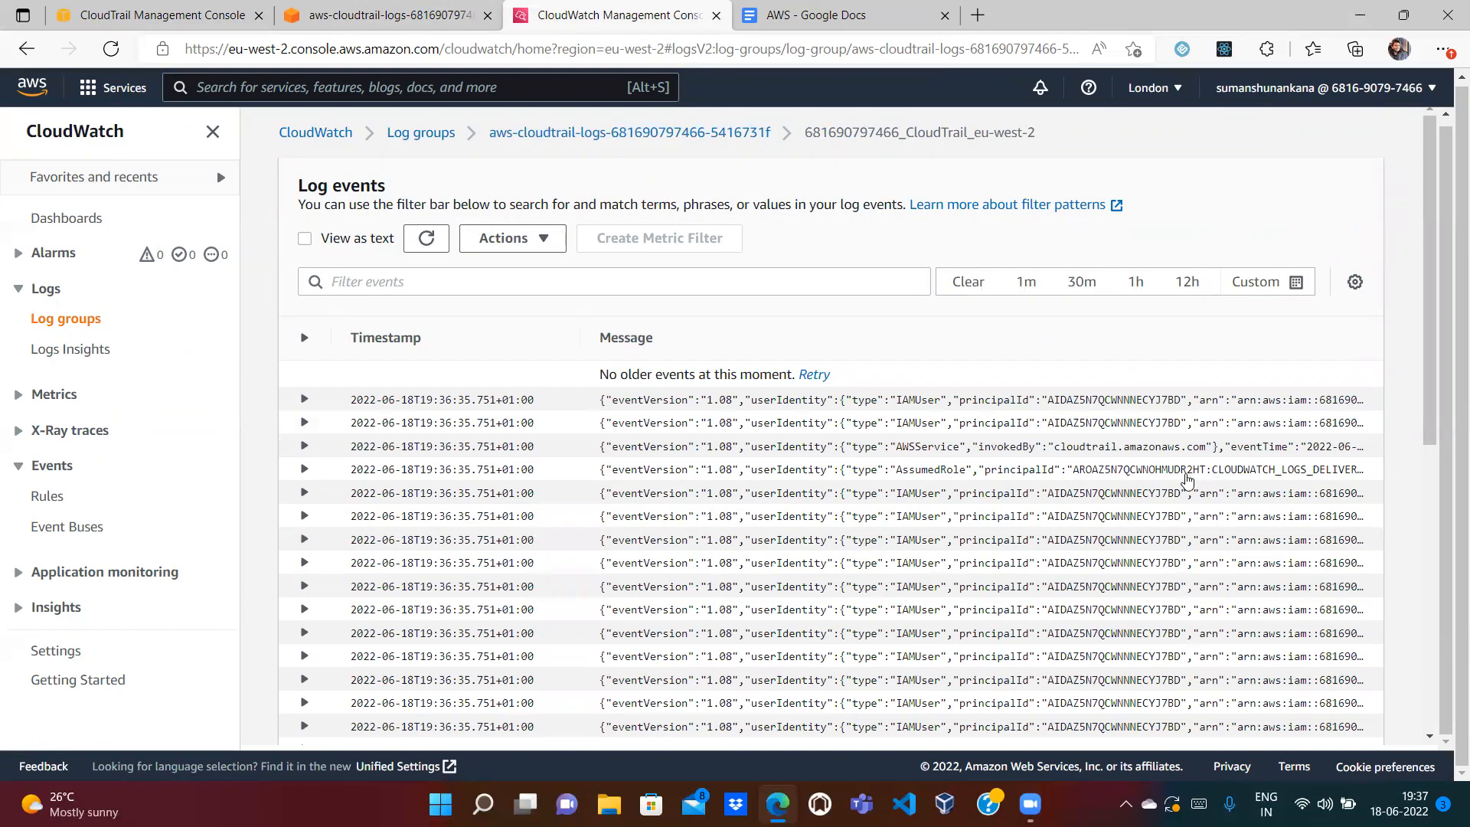
# Step: Filter the eu-west-2 log events by 'KeyPair' and expand the first result
pyautogui.click(463, 282)
pyautogui.write('KeyPair')
pyautogui.press('Return')
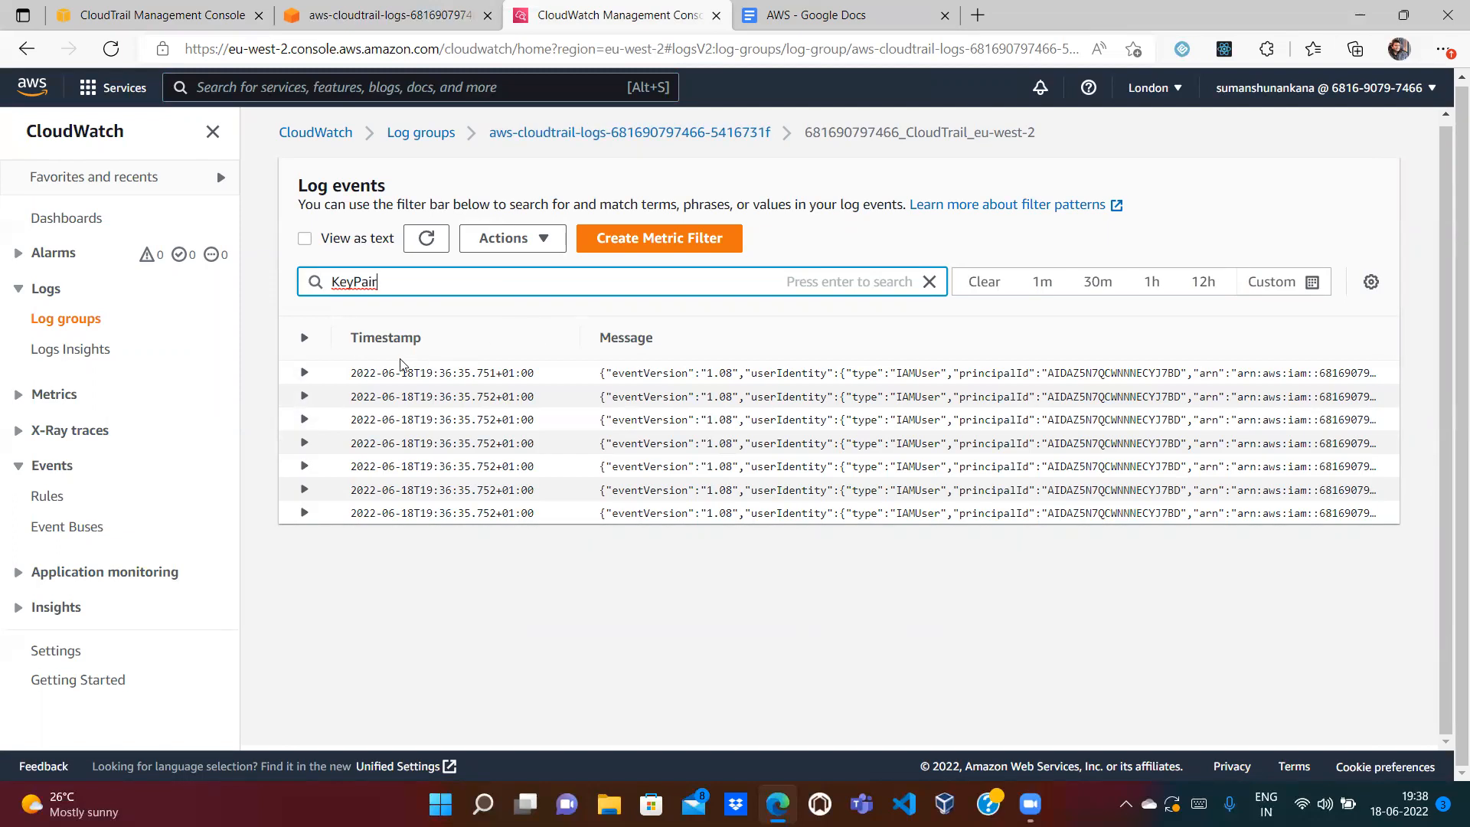
pyautogui.click(350, 378)
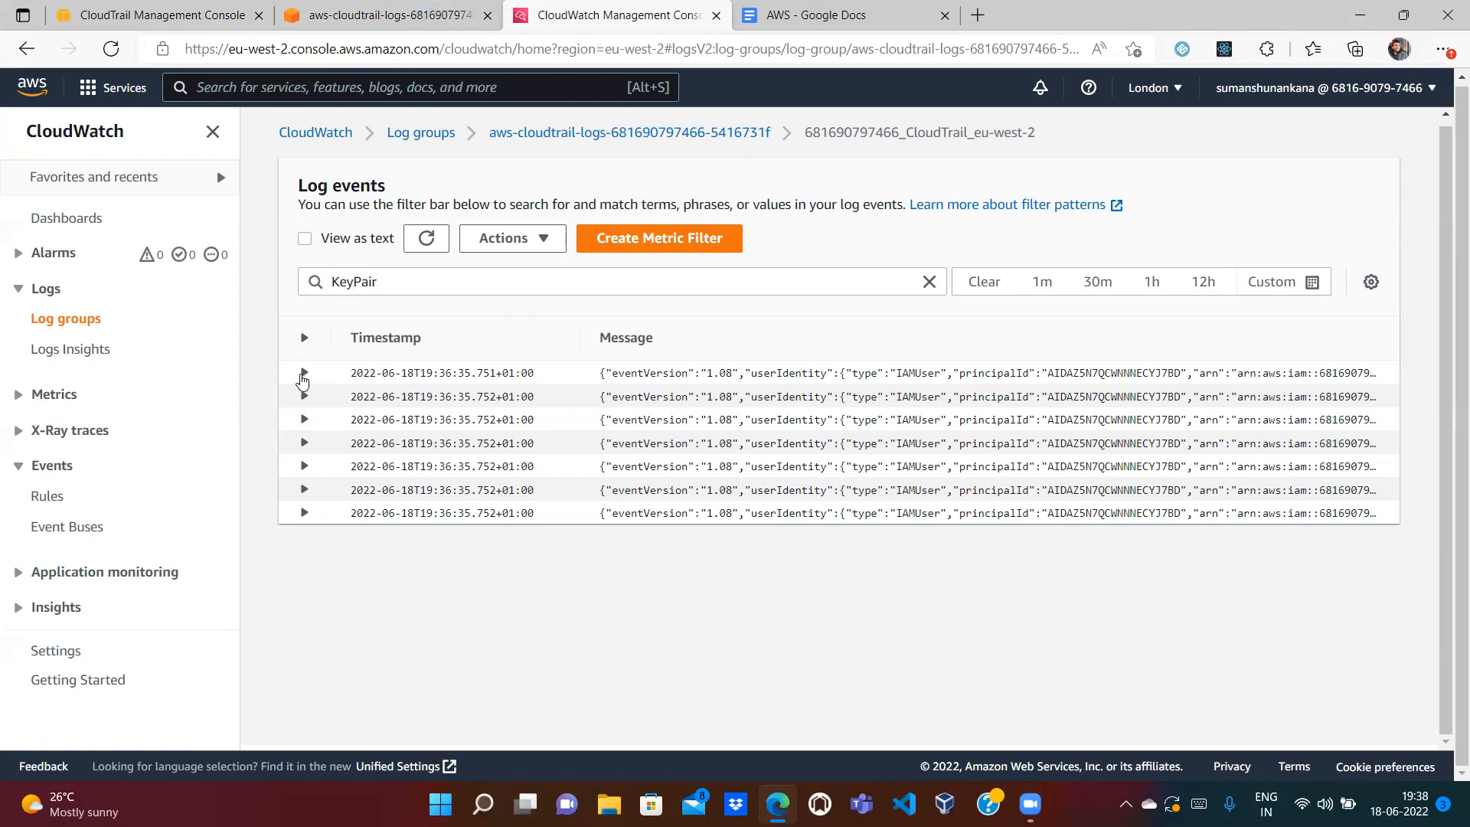
pyautogui.click(303, 375)
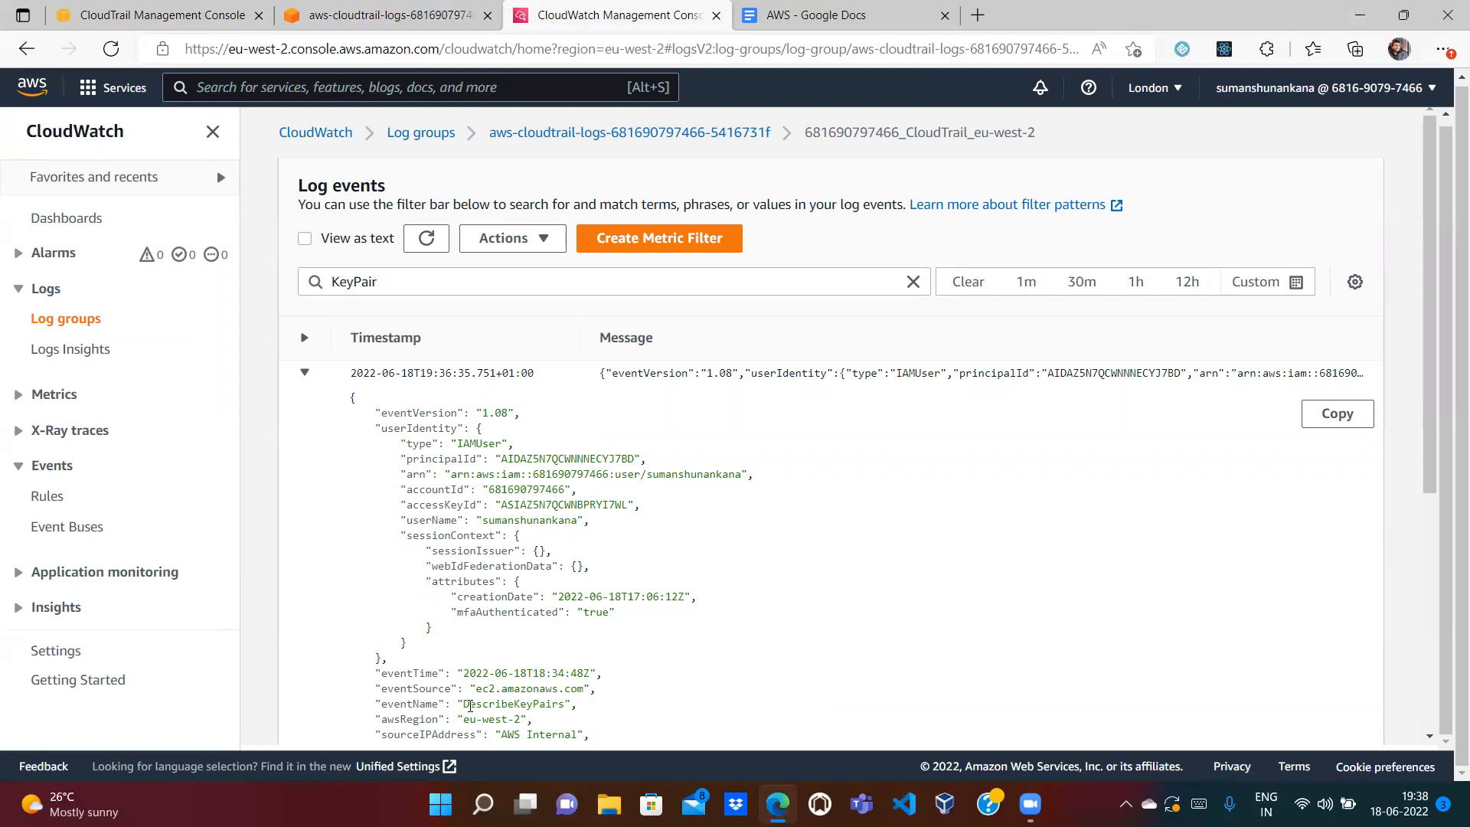
# Step: Highlight the DescribeKeyPairs event name and the date in its eventTime
pyautogui.doubleClick(497, 703)
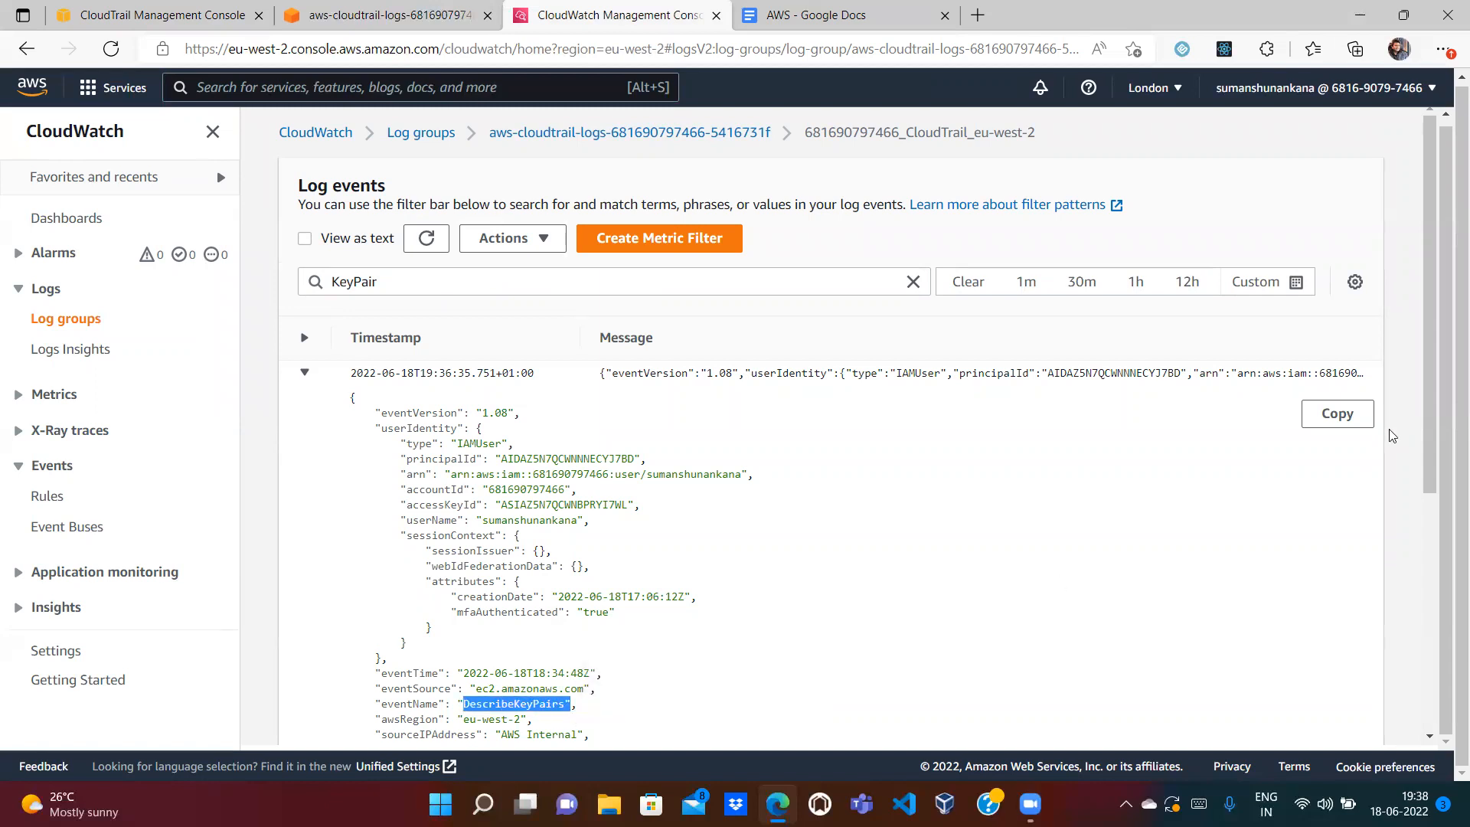
pyautogui.moveTo(1429, 370); pyautogui.dragTo(1447, 552)
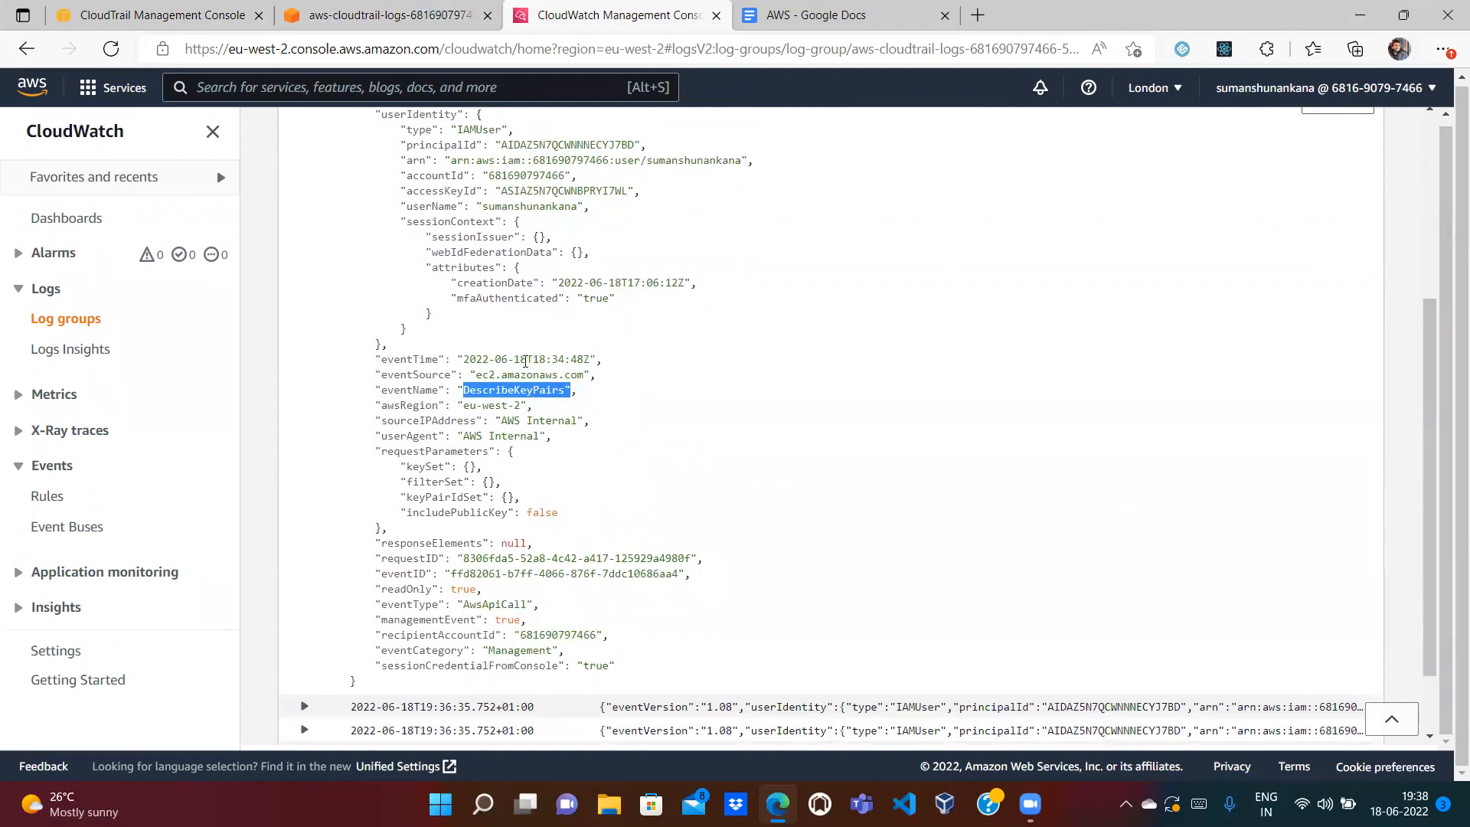
pyautogui.moveTo(526, 359); pyautogui.dragTo(462, 360)
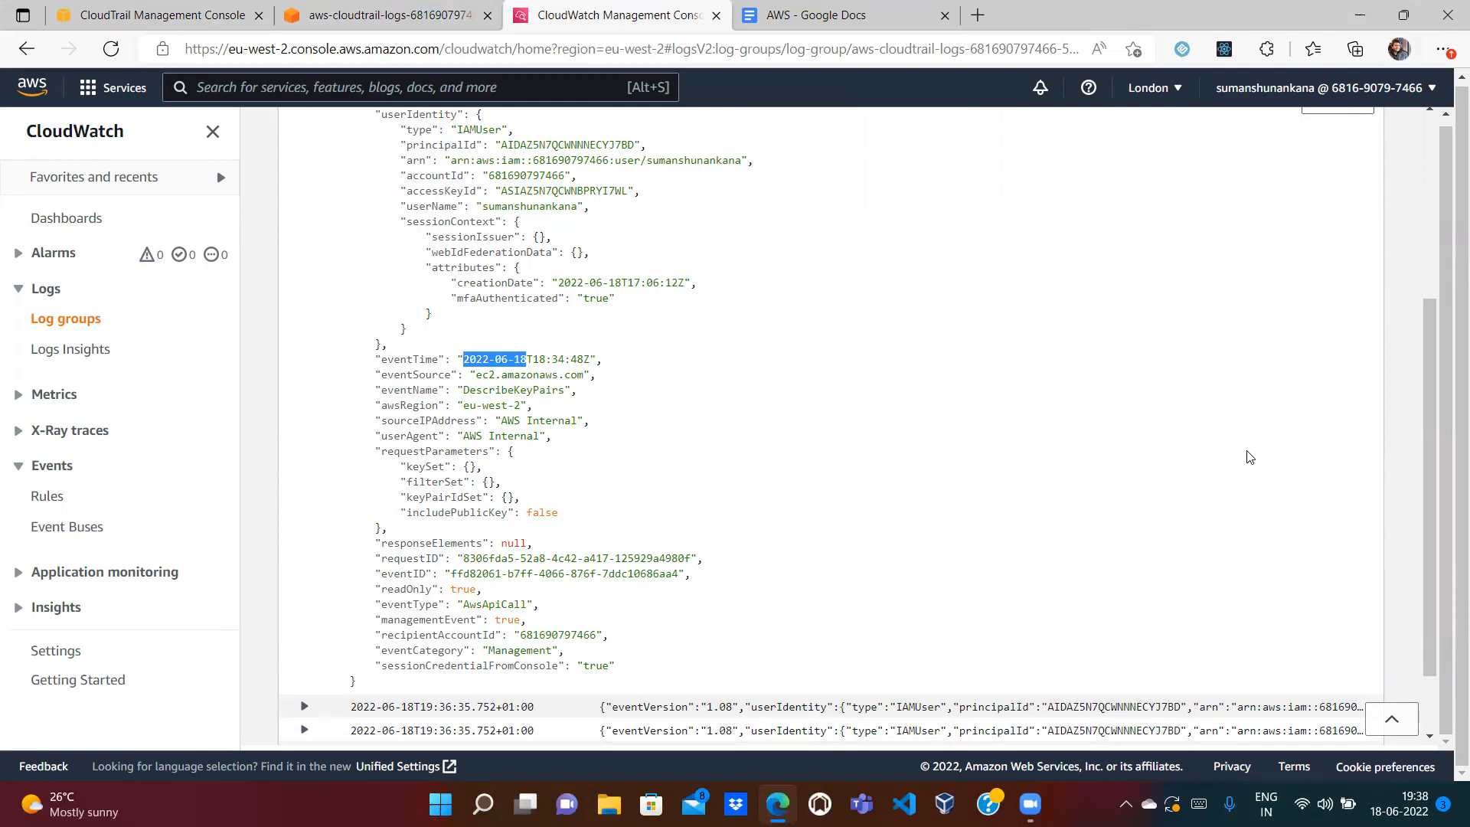
pyautogui.scroll(5, 1416, 416)
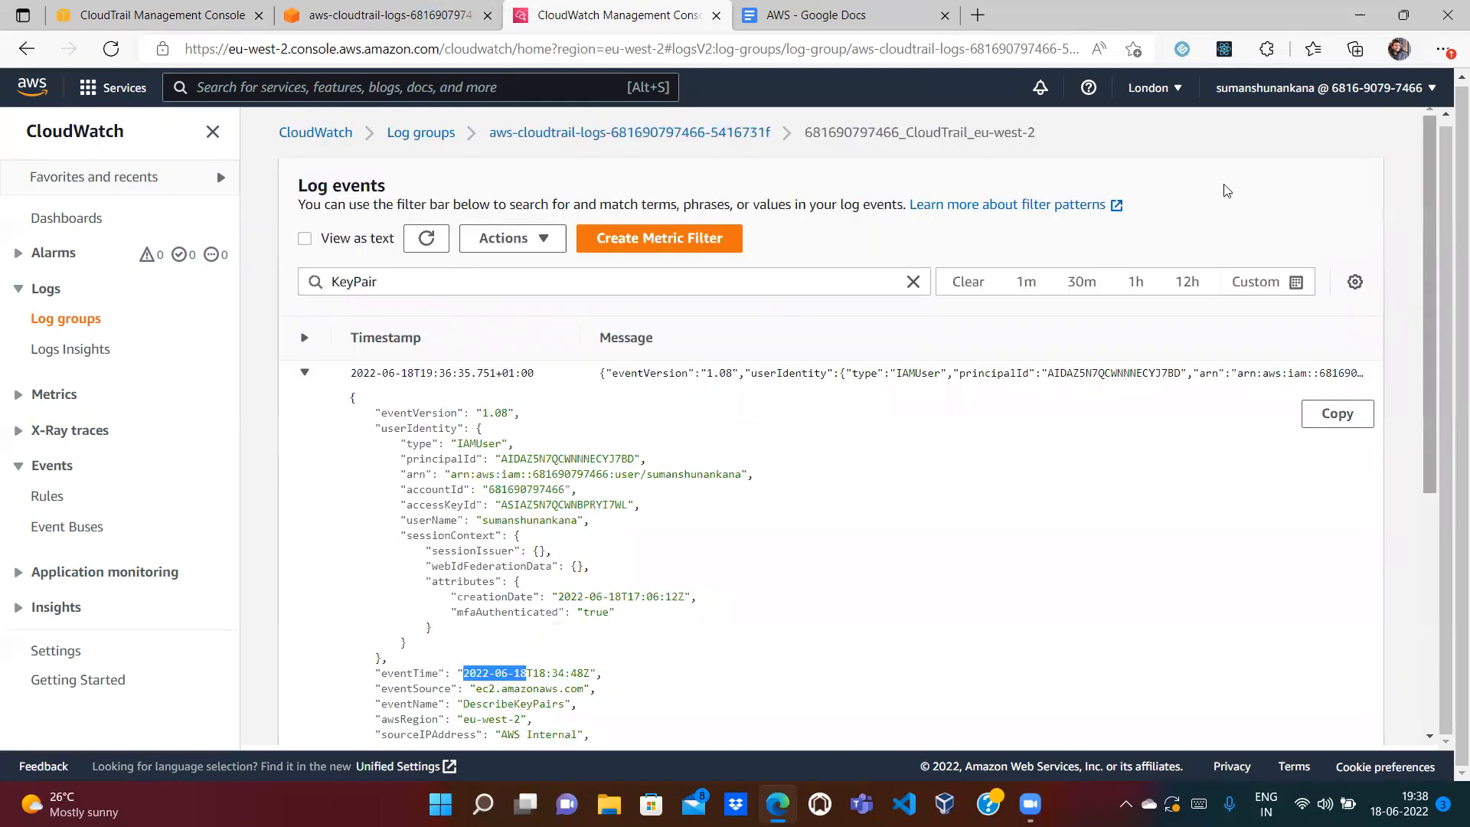
# Step: Change the log filter to 'CreateKeyPair' and expand FakeKeyPair's creation event
pyautogui.click(485, 281)
pyautogui.press('Home')
pyautogui.write('Creat')
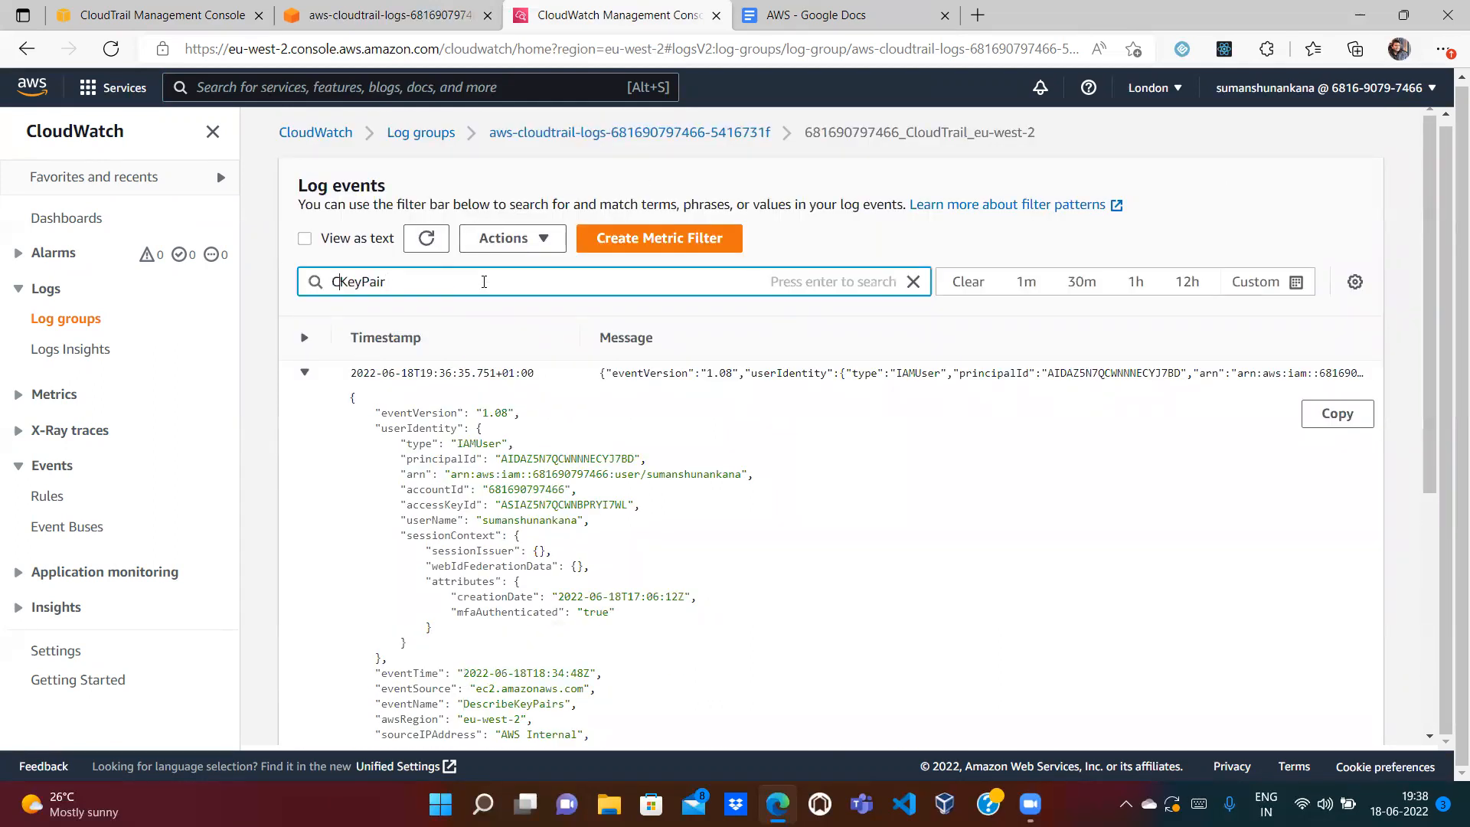
pyautogui.write('e')
pyautogui.press('Return')
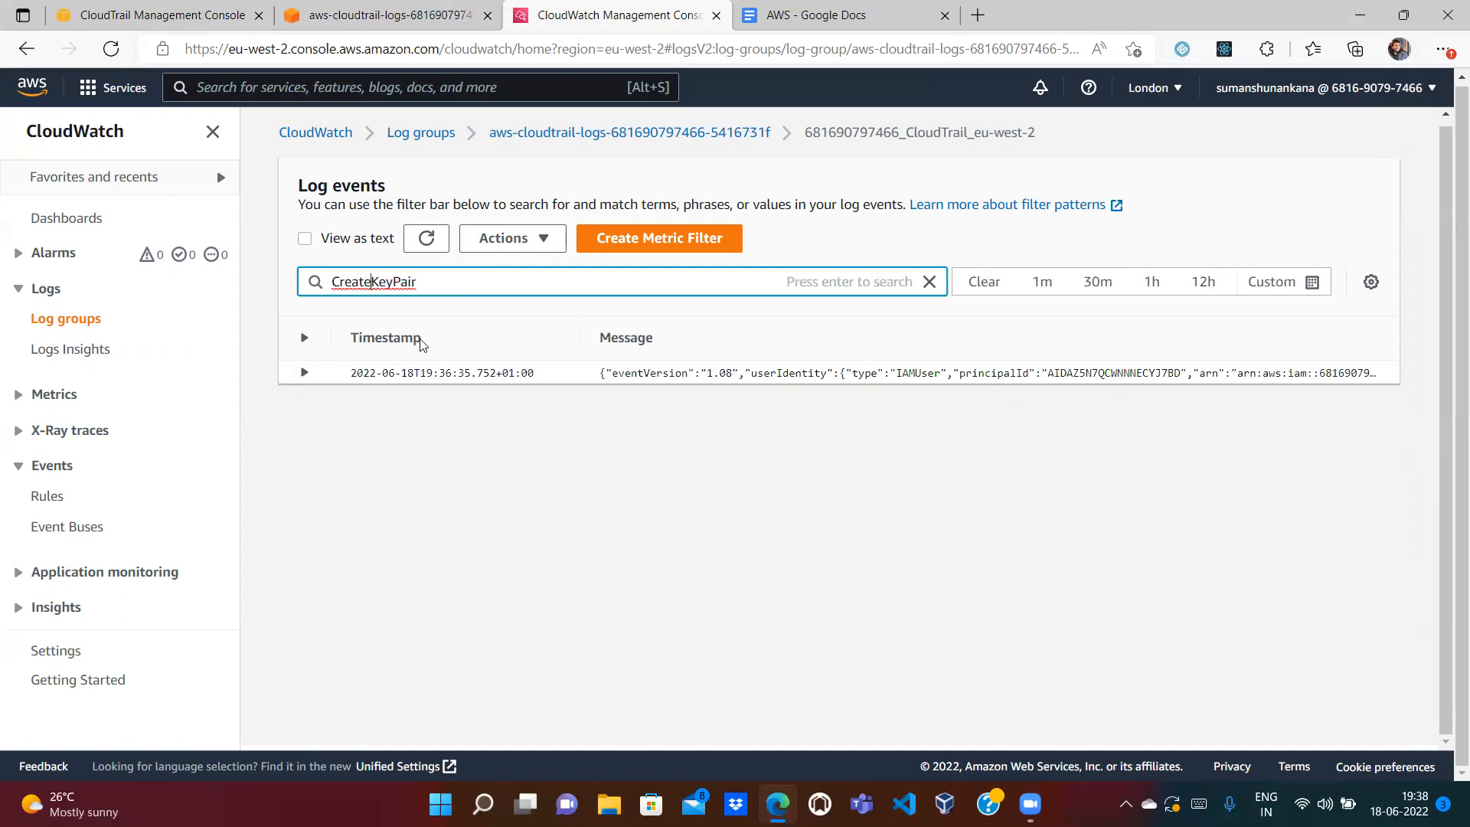
pyautogui.click(304, 373)
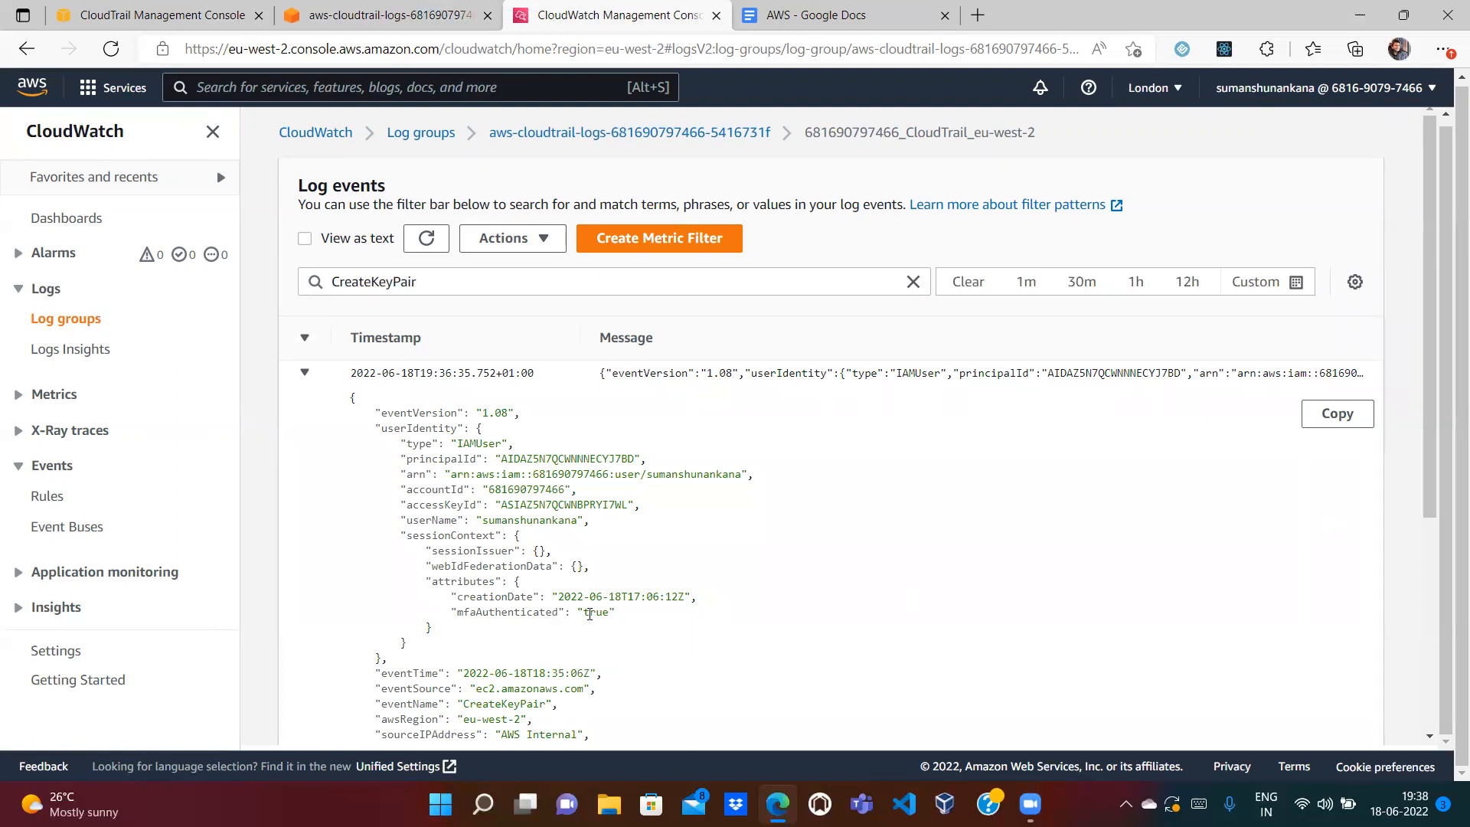
# Step: Review the CreateKeyPair event (rsa, ppk) and return to the CloudTrail log group page
pyautogui.moveTo(1429, 490); pyautogui.dragTo(1446, 623)
pyautogui.moveTo(549, 562); pyautogui.dragTo(481, 563)
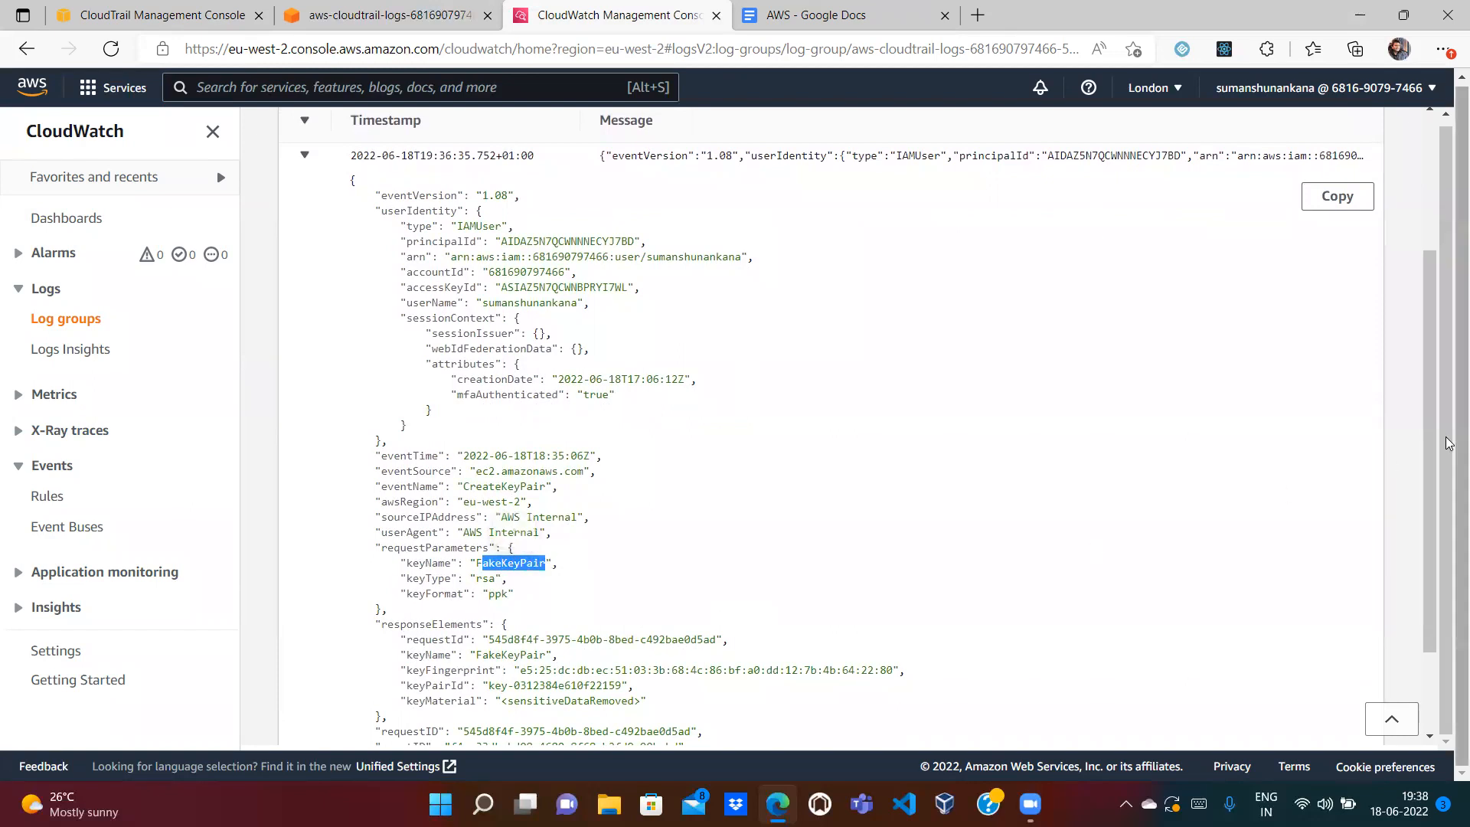
pyautogui.moveTo(1432, 412); pyautogui.dragTo(1429, 221)
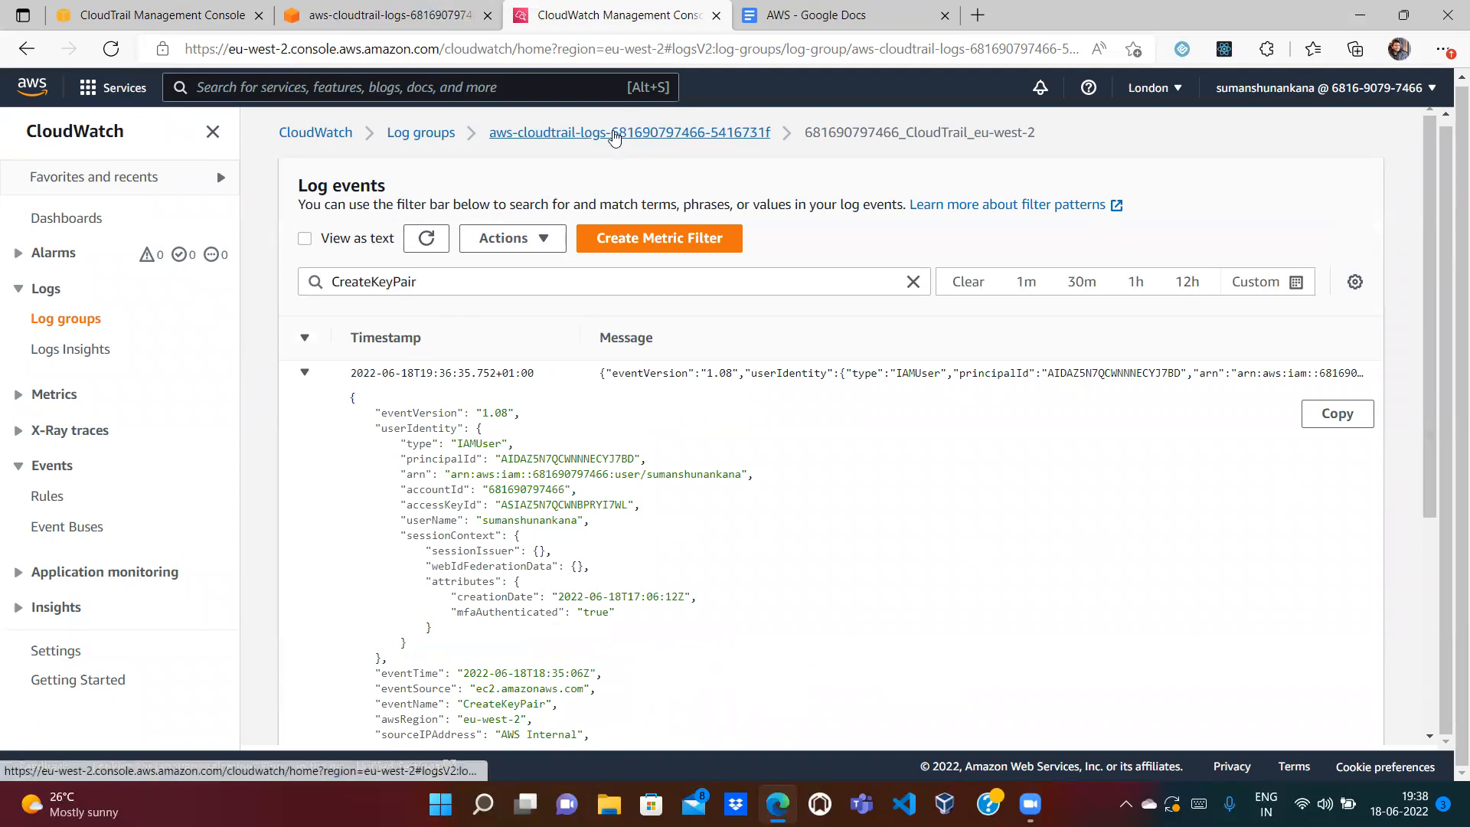
pyautogui.click(615, 134)
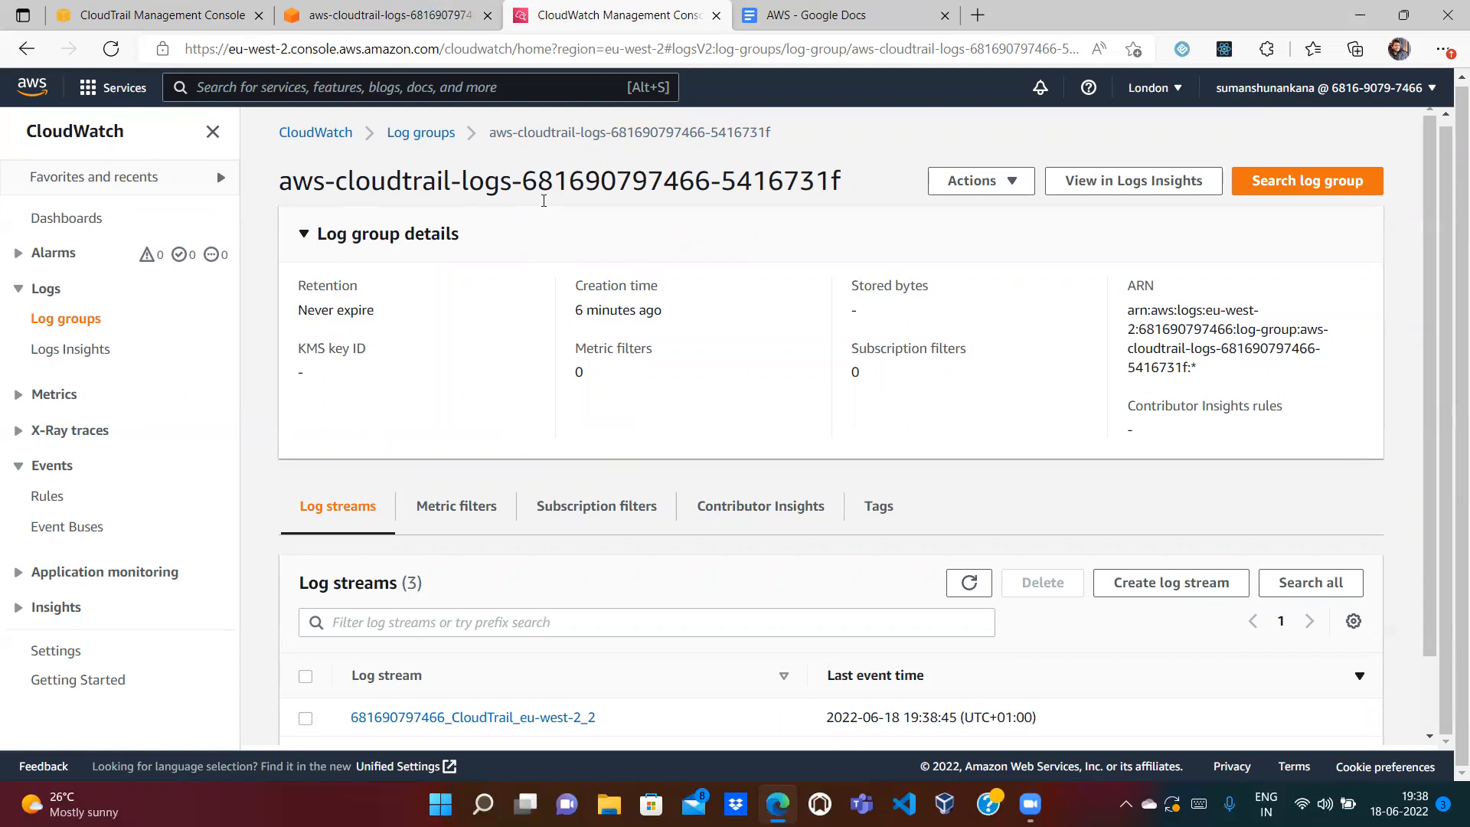
# Step: Browse the S3 bucket to AWSLogs > account > CloudTrail > eu-west-2 > 2022/06/18 to find the .json.gz log
pyautogui.click(344, 18)
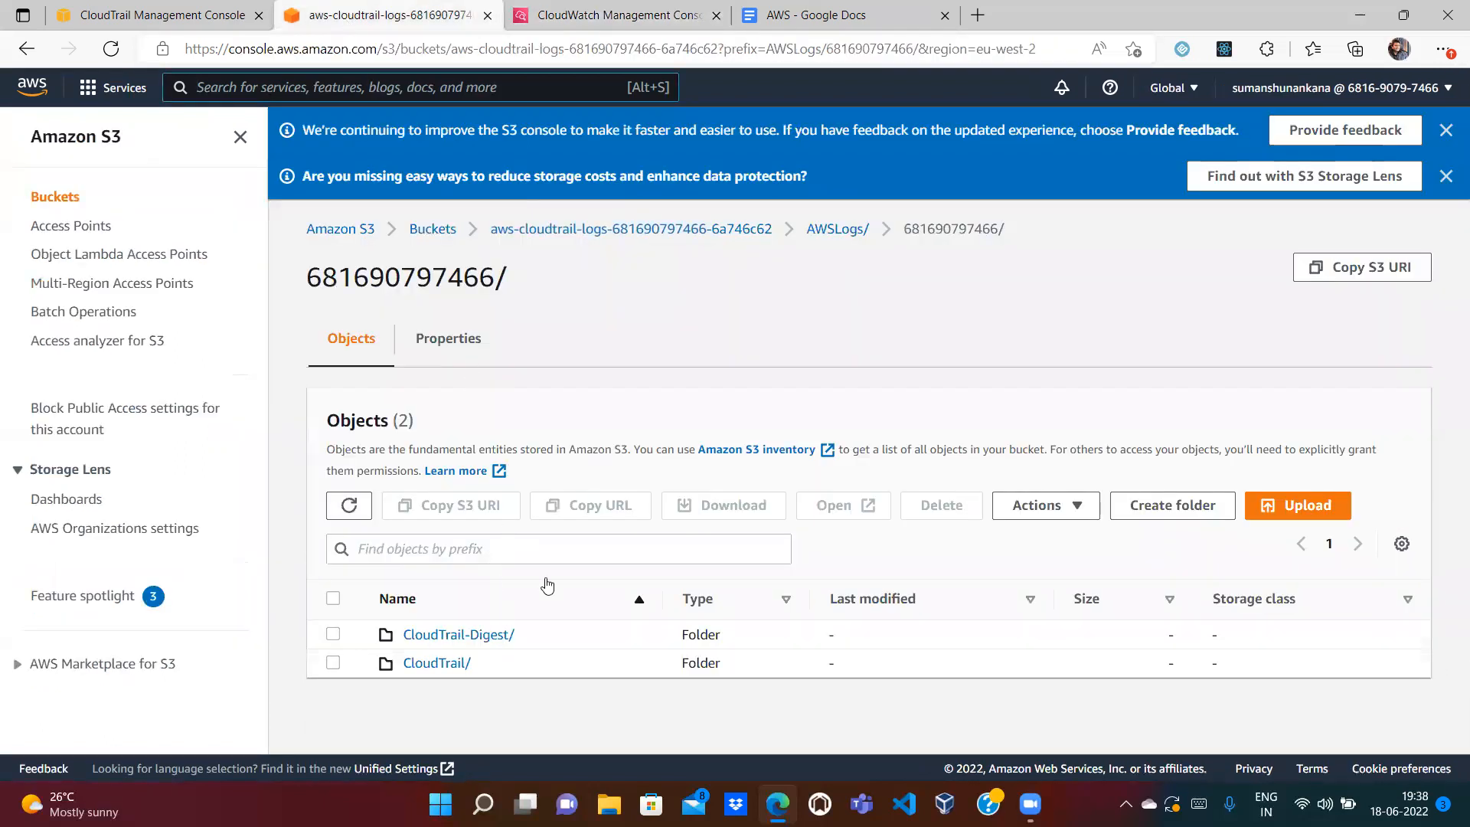
pyautogui.click(654, 229)
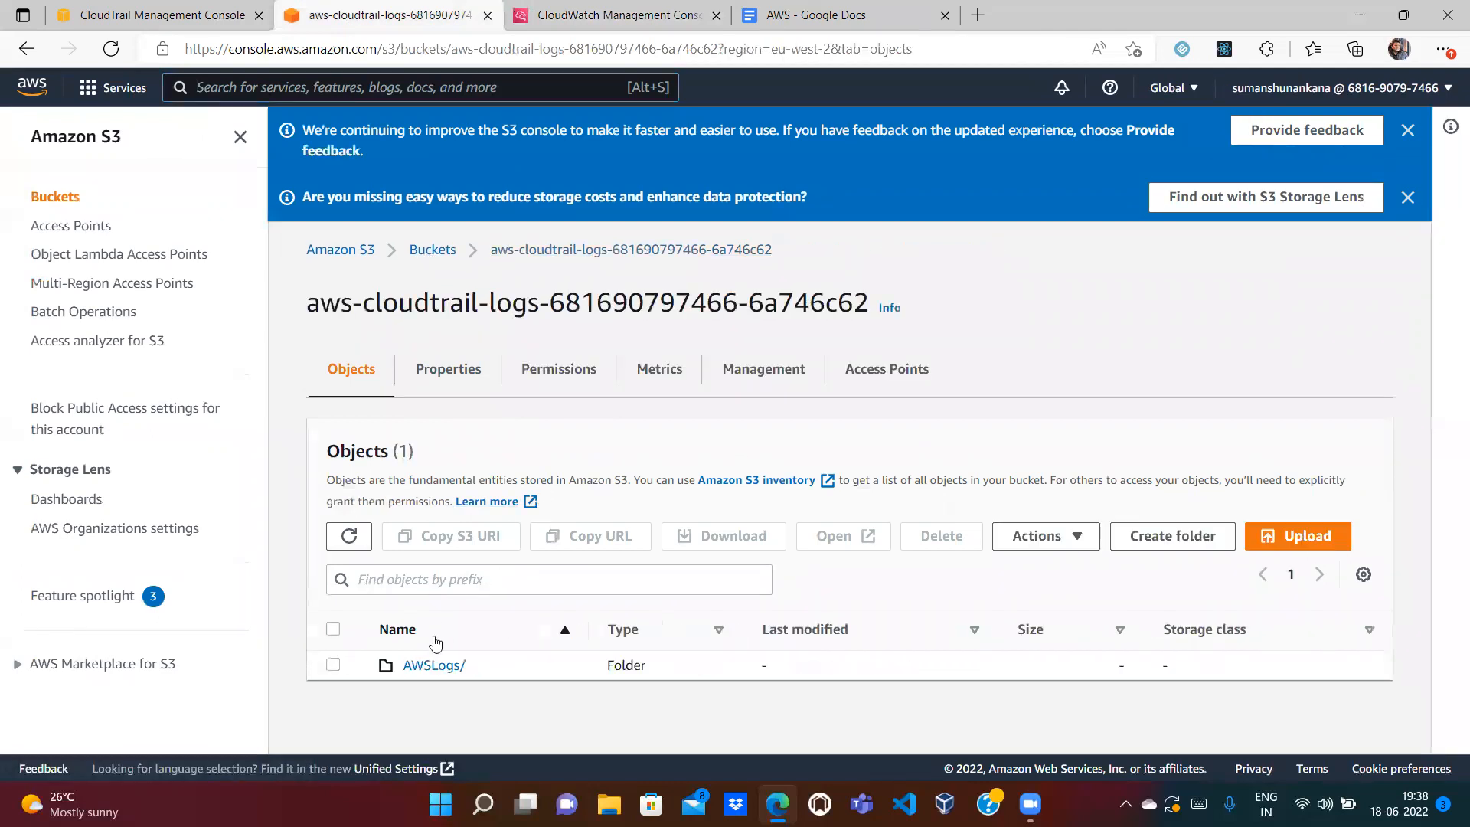
pyautogui.click(421, 665)
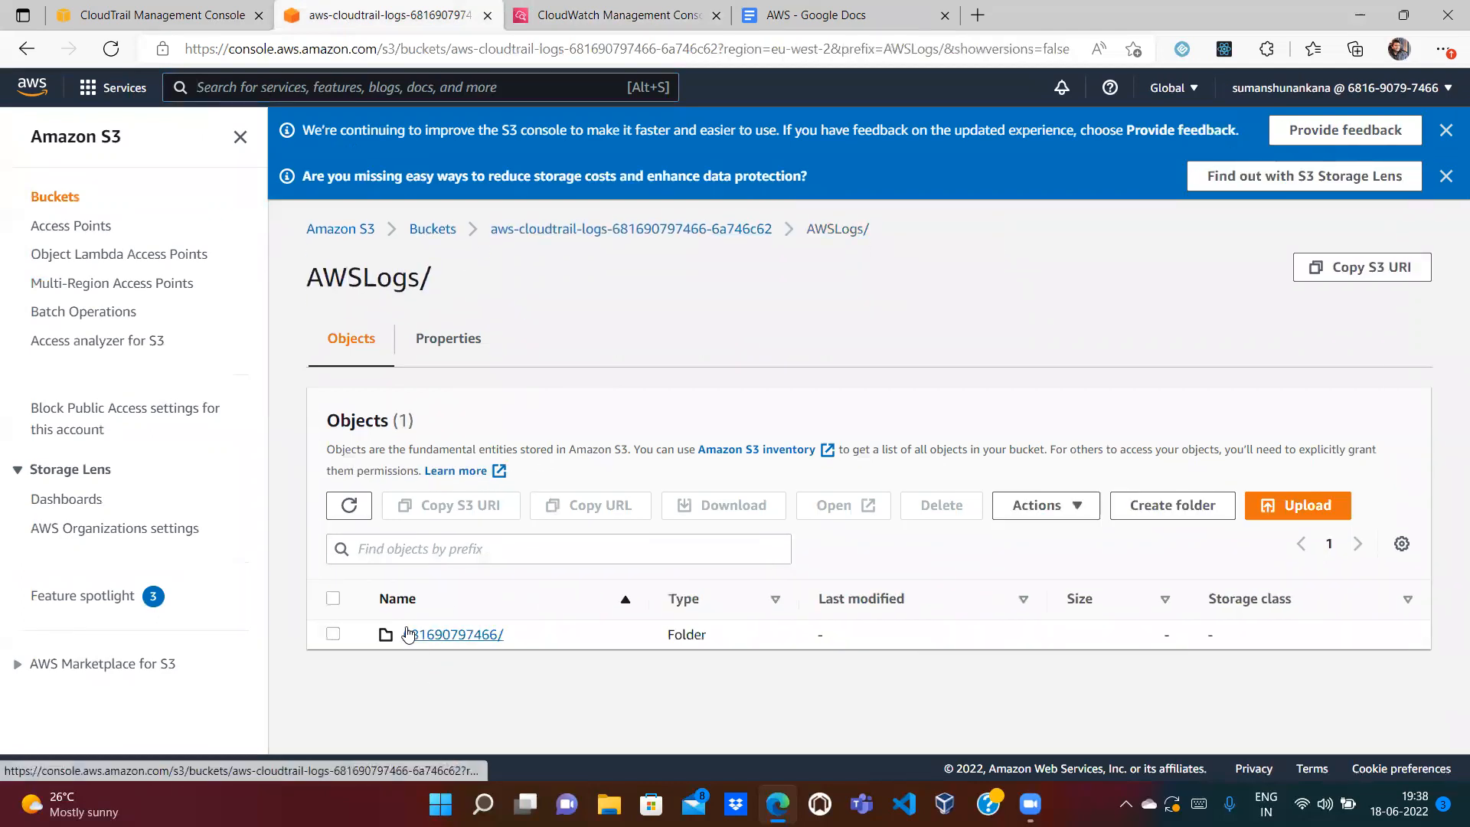
pyautogui.click(410, 637)
pyautogui.click(429, 673)
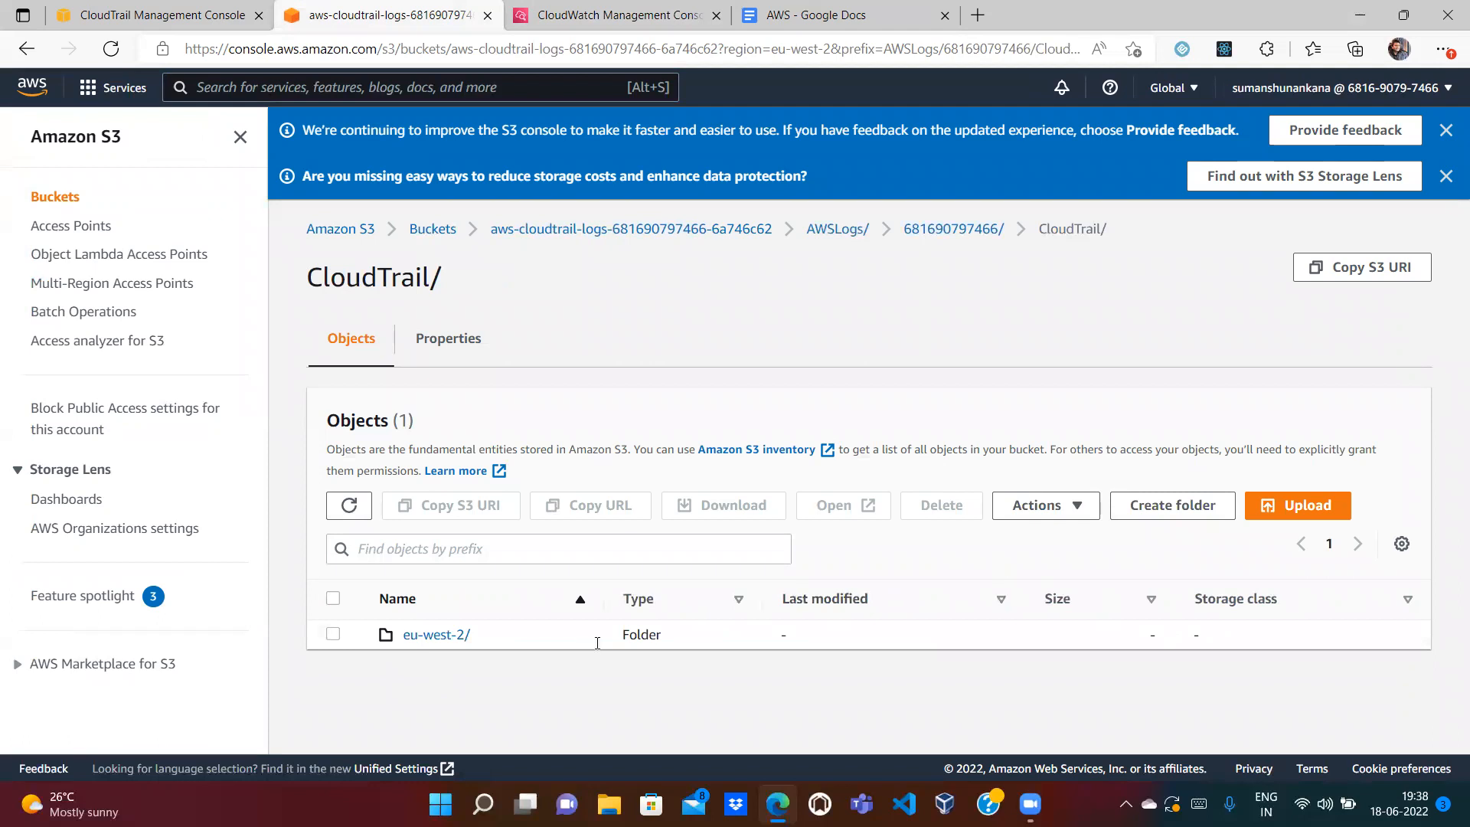
pyautogui.click(428, 641)
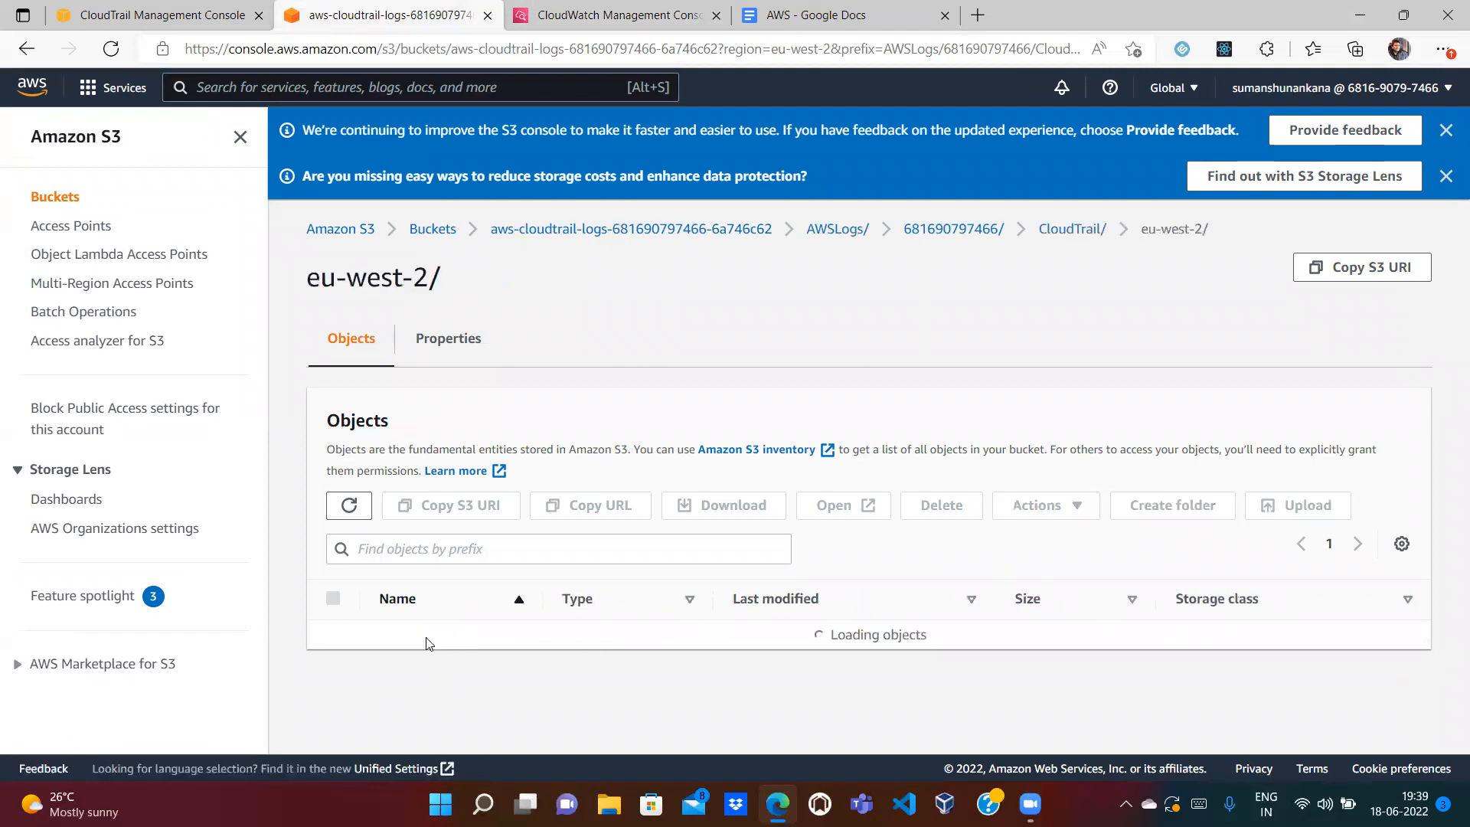
pyautogui.click(425, 640)
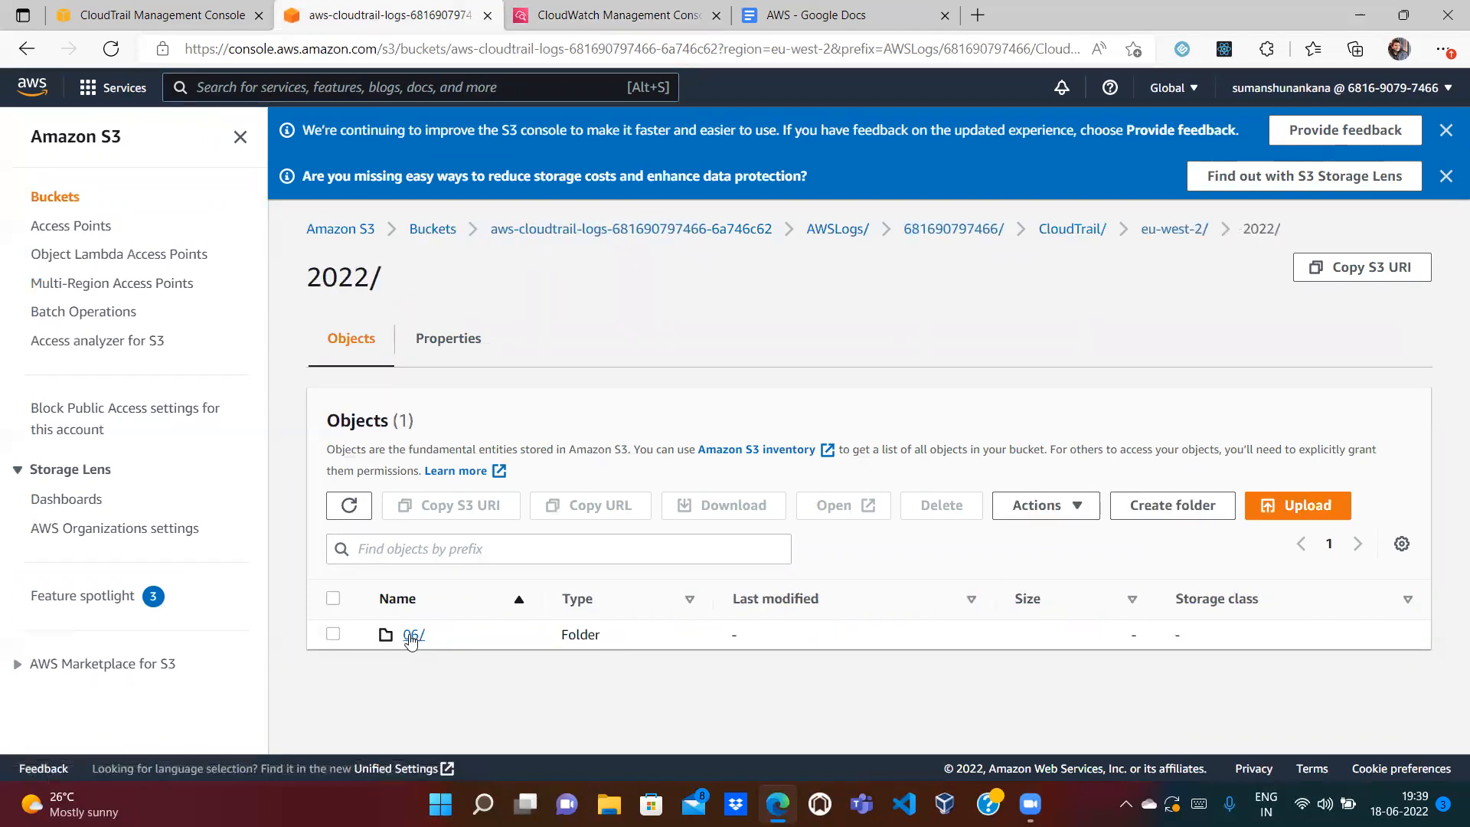
pyautogui.click(414, 640)
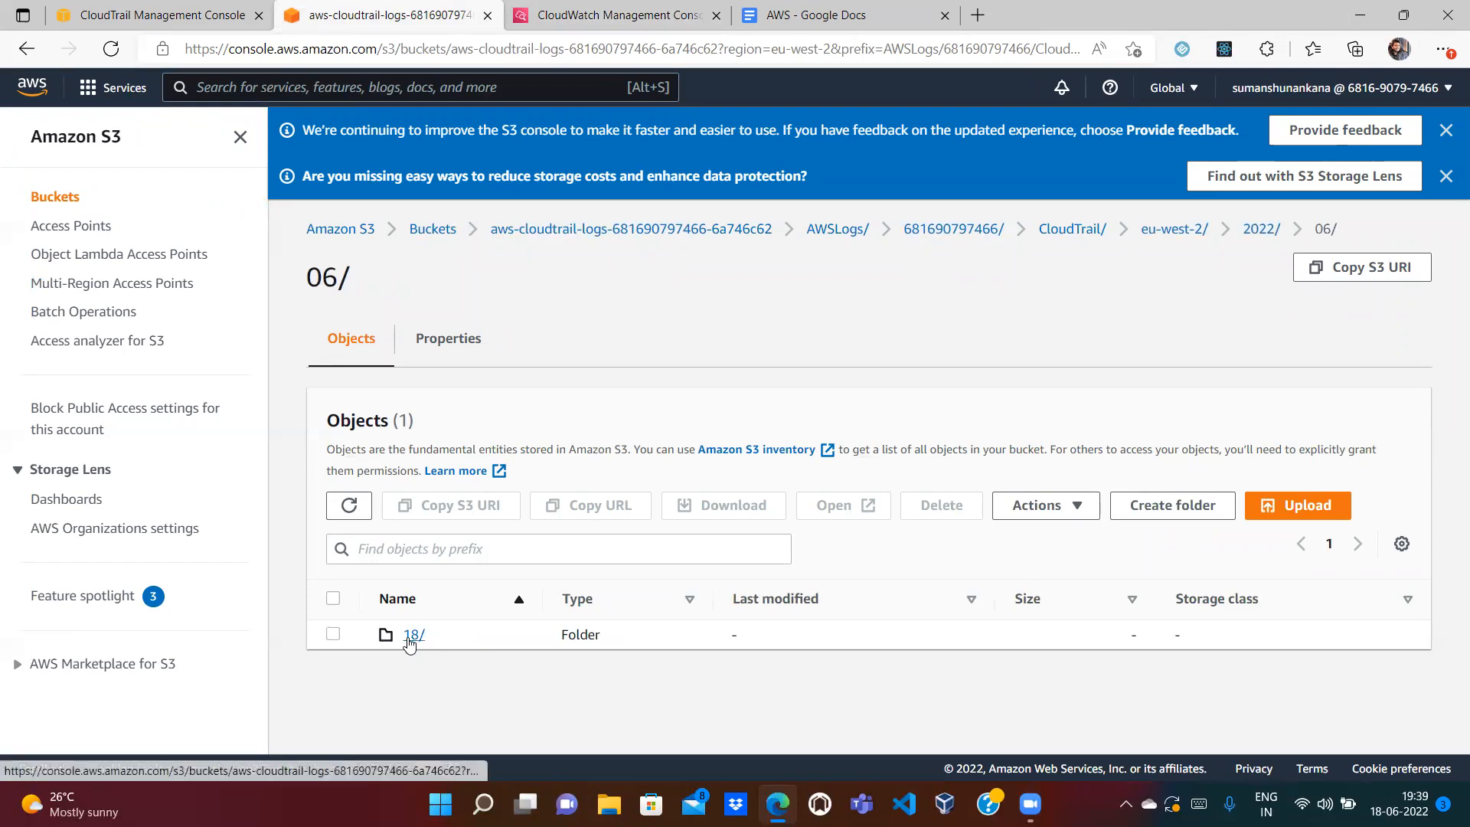
pyautogui.click(408, 636)
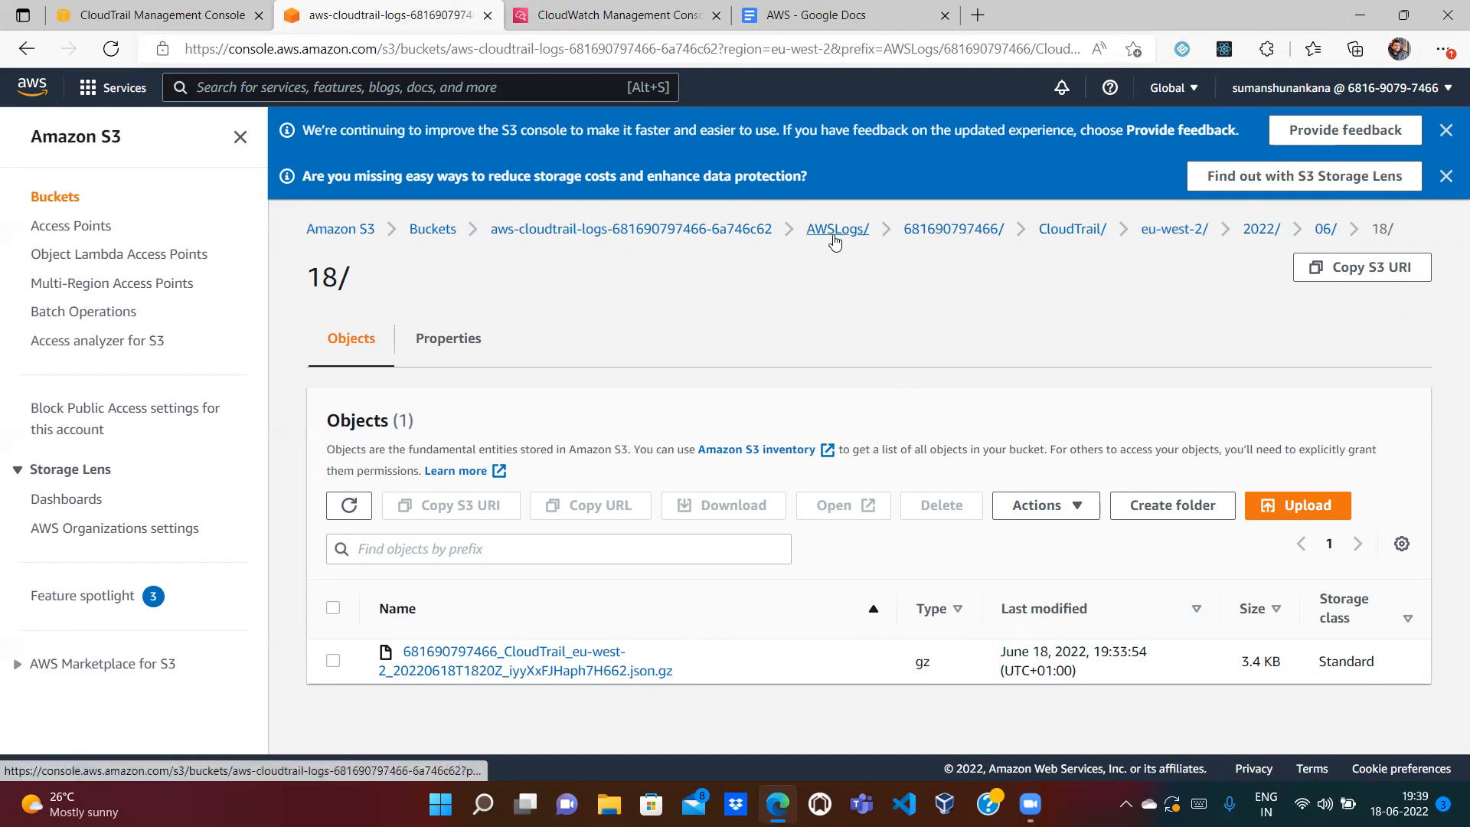
pyautogui.click(834, 231)
pyautogui.click(174, 13)
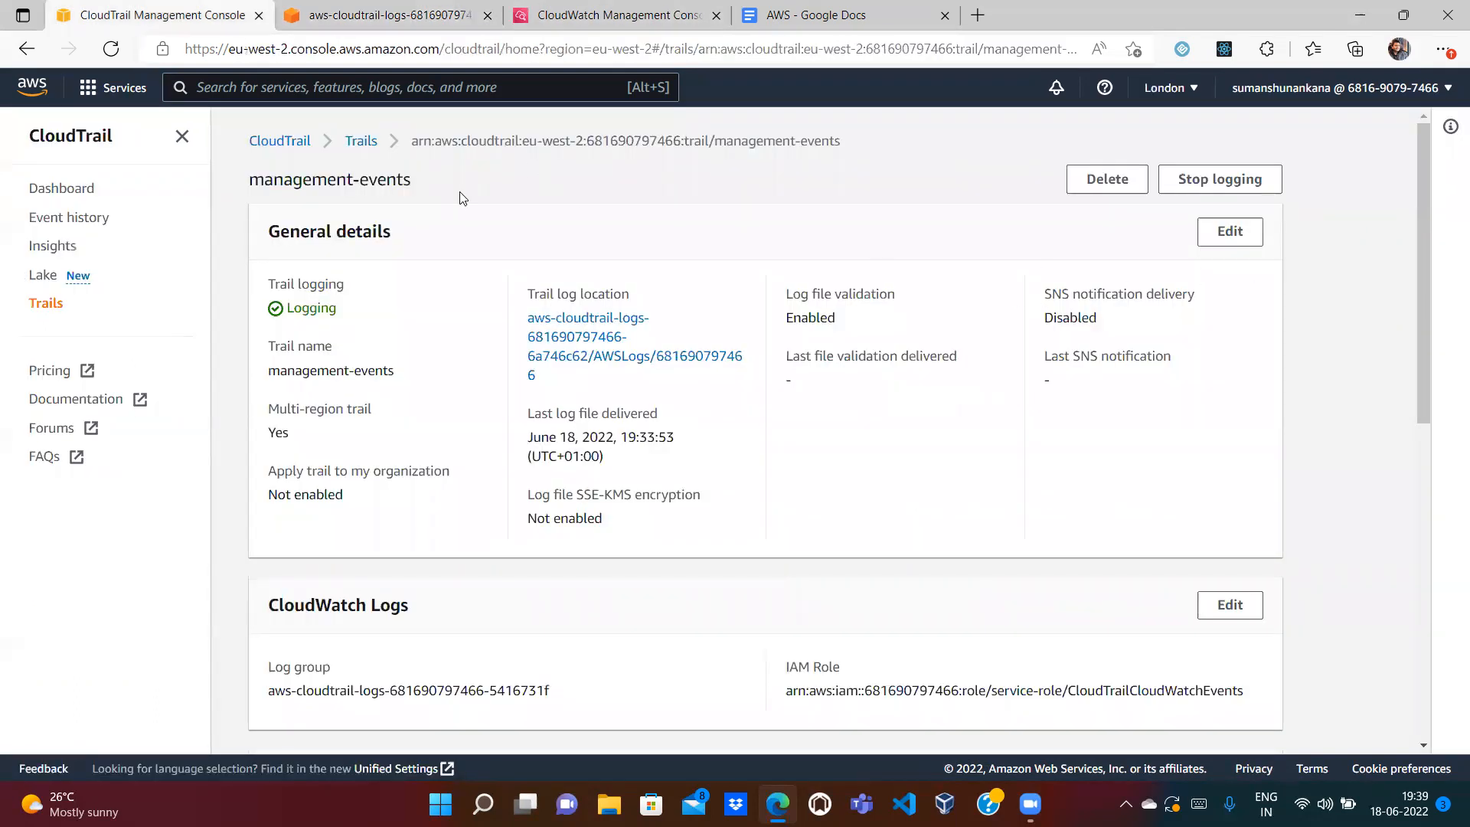
# Step: Reopen the management-events trail from Trails and highlight its name
pyautogui.click(360, 141)
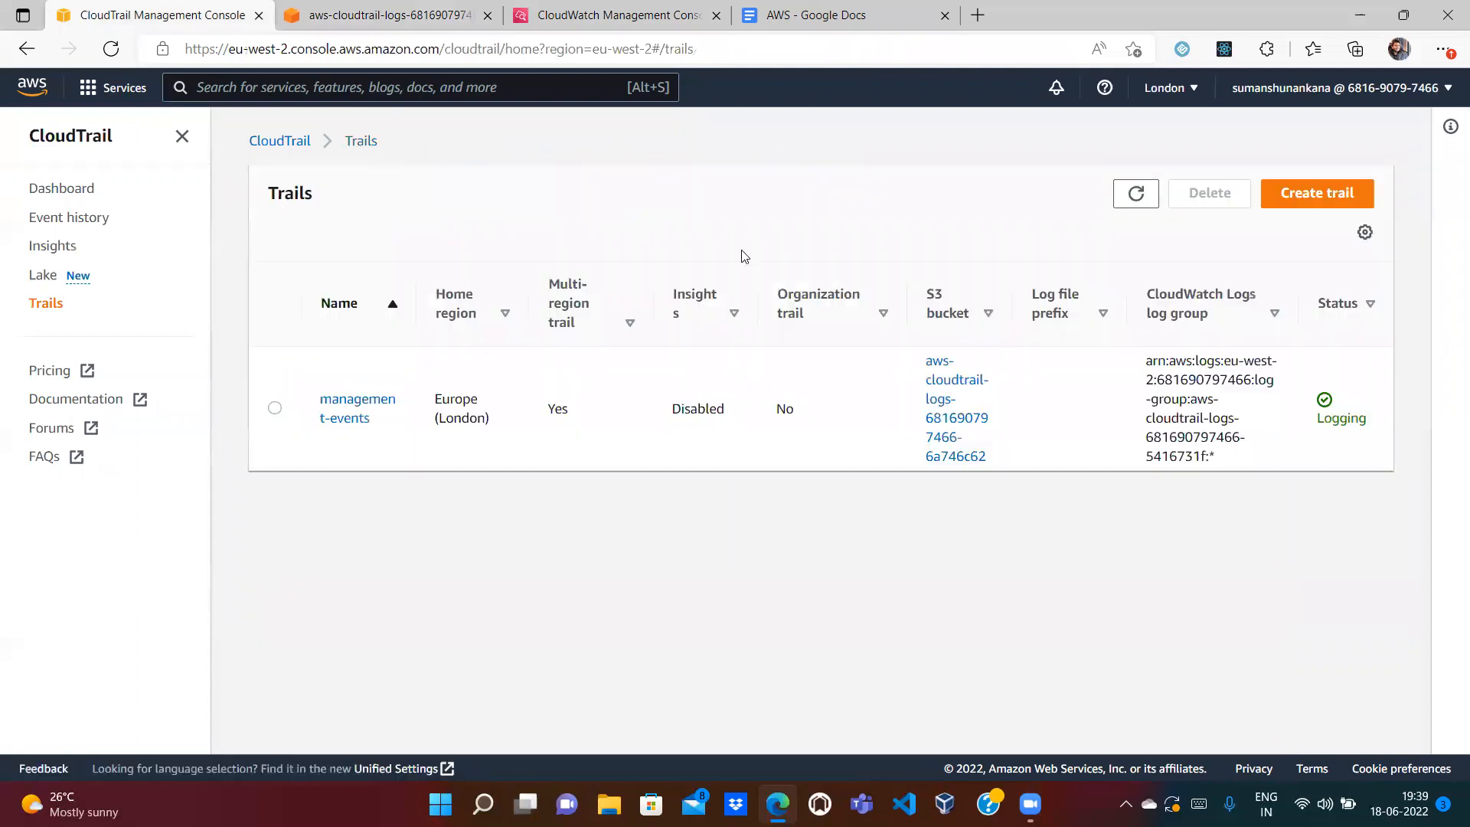
pyautogui.click(329, 419)
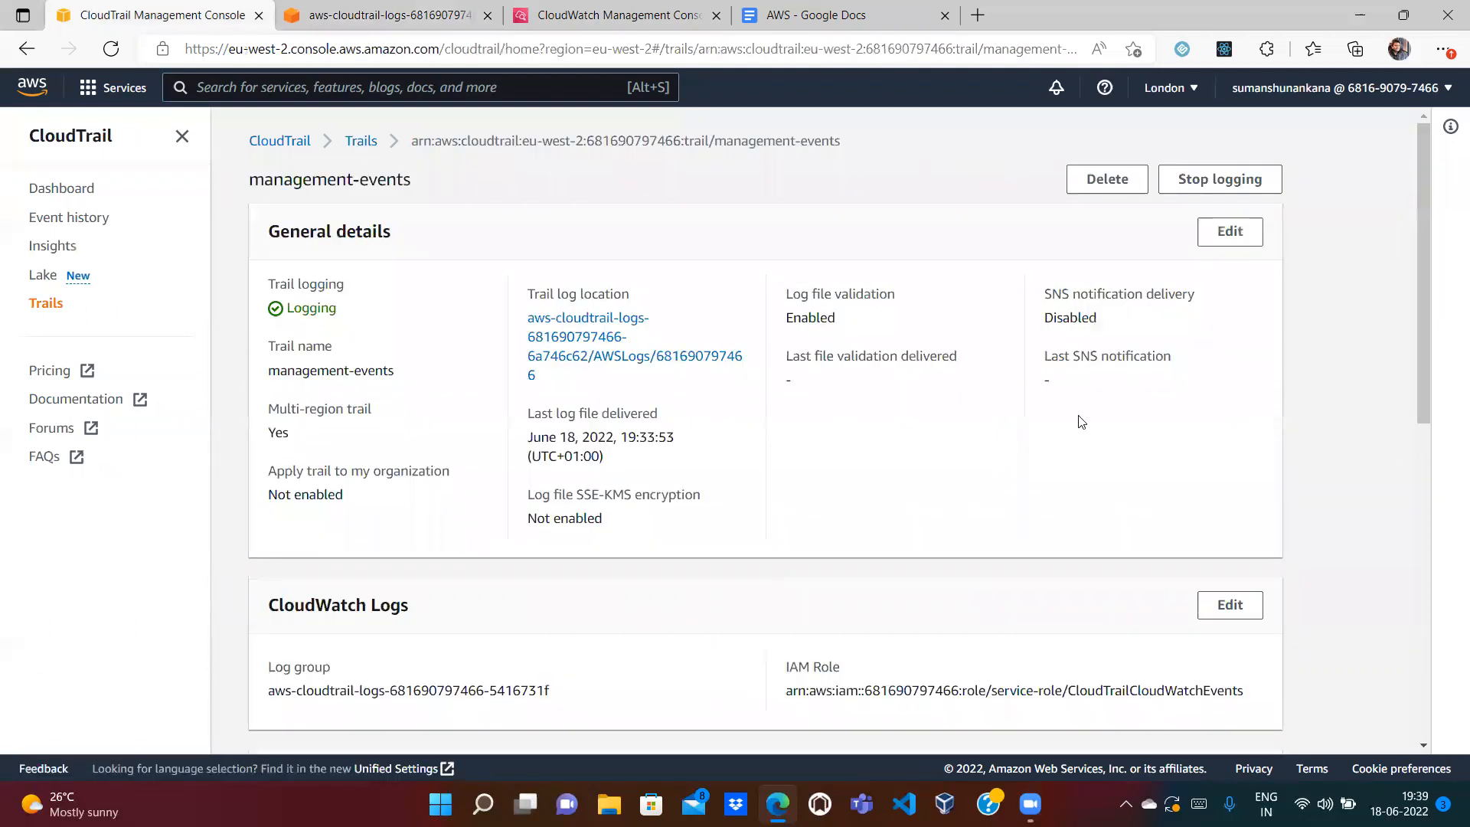
pyautogui.moveTo(1419, 294); pyautogui.dragTo(1442, 196)
pyautogui.moveTo(394, 370); pyautogui.dragTo(299, 346)
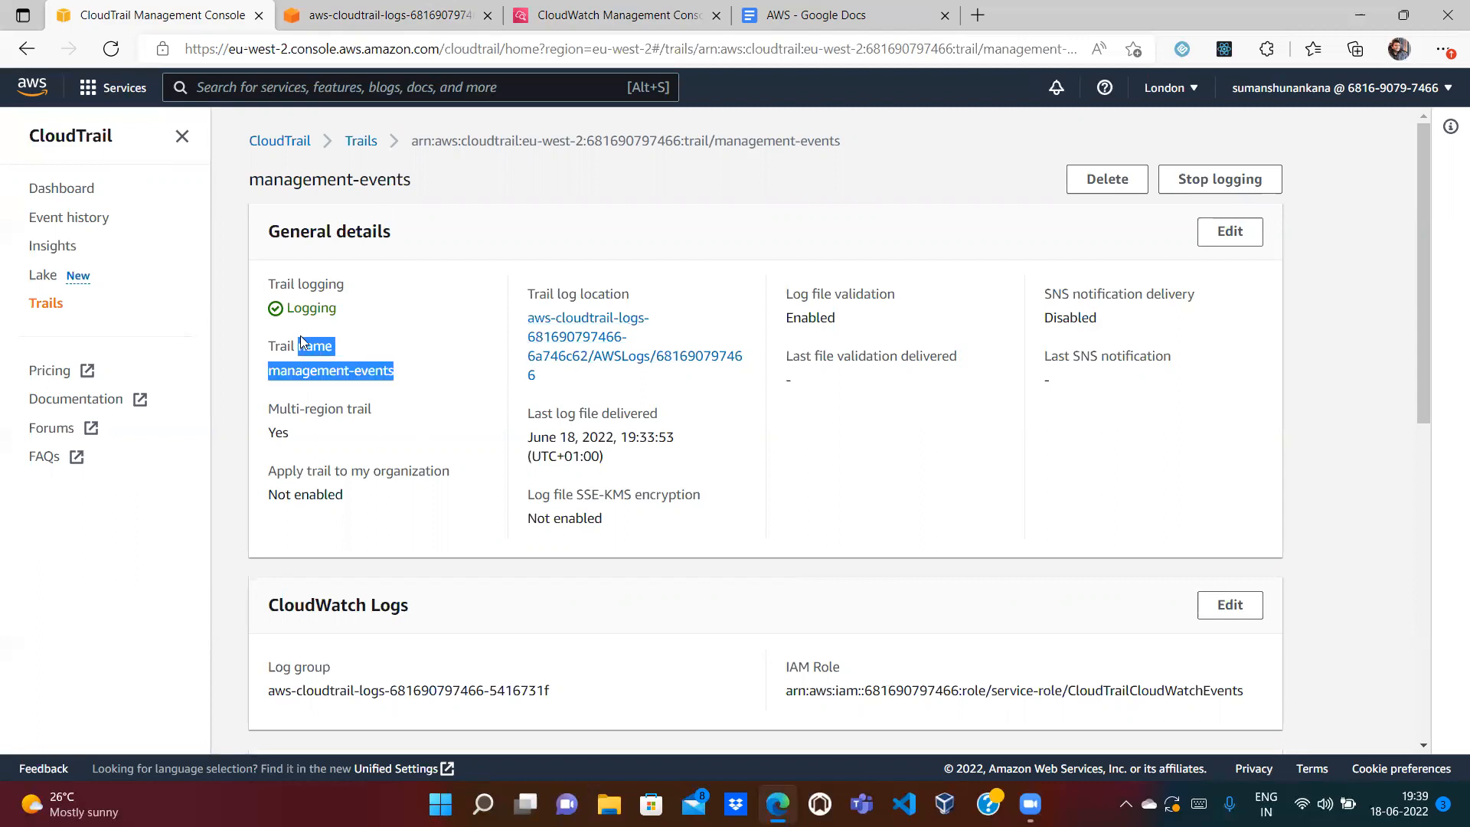
pyautogui.click(460, 364)
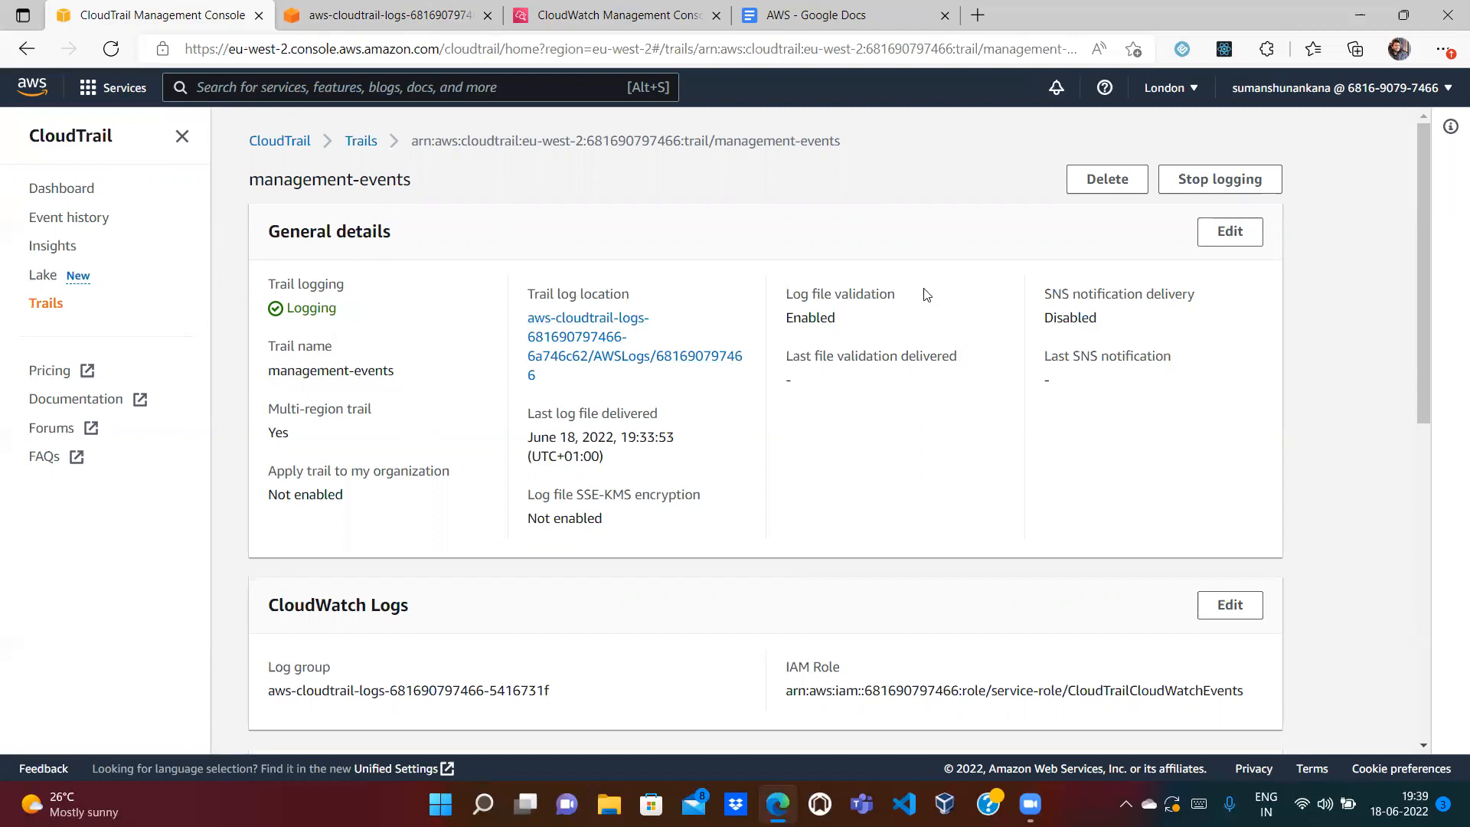
# Step: Check the CloudWatch and S3 tabs, then start deleting the management-events trail
pyautogui.click(626, 18)
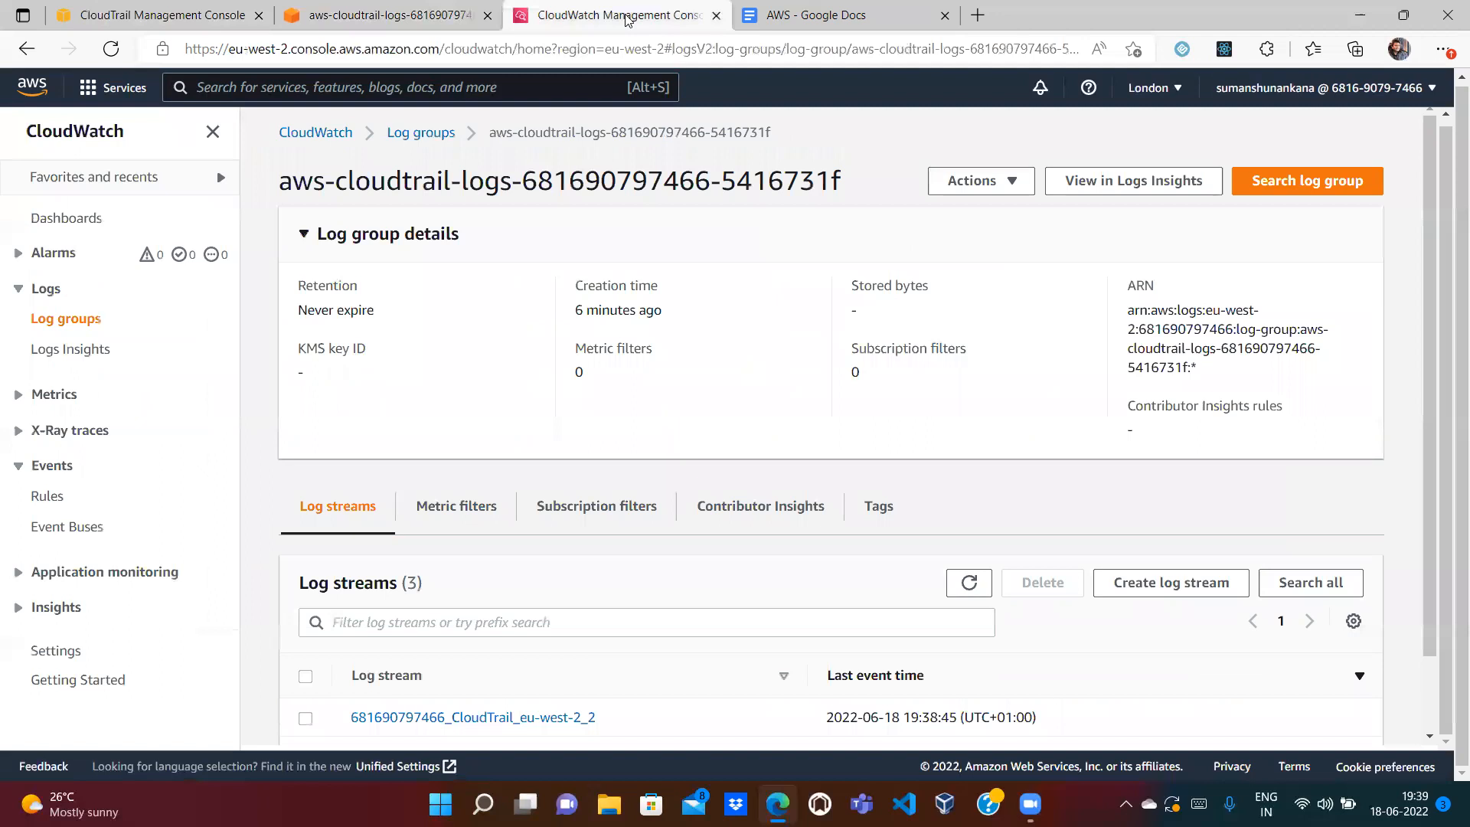
pyautogui.click(386, 15)
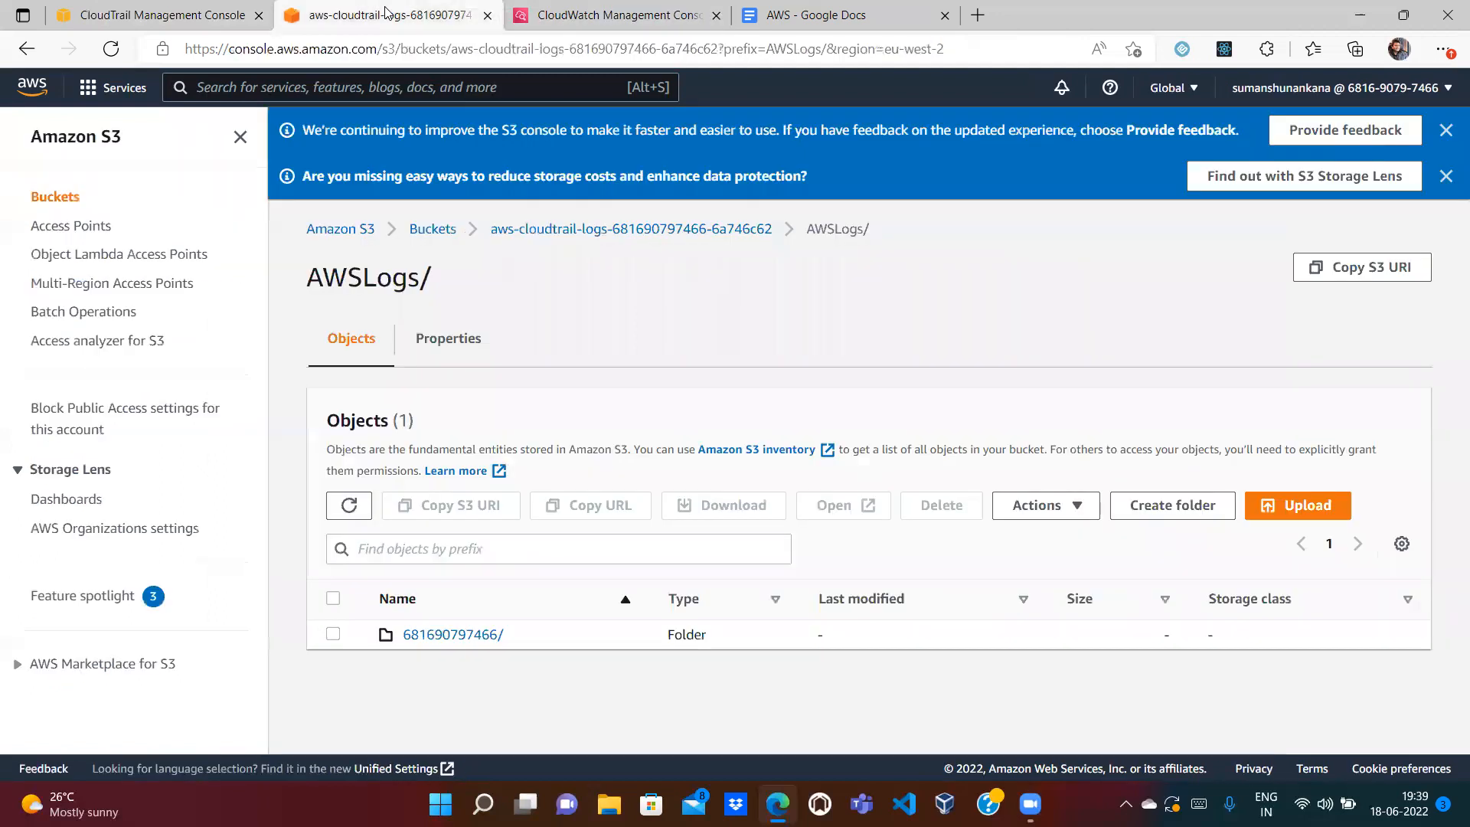
pyautogui.click(161, 23)
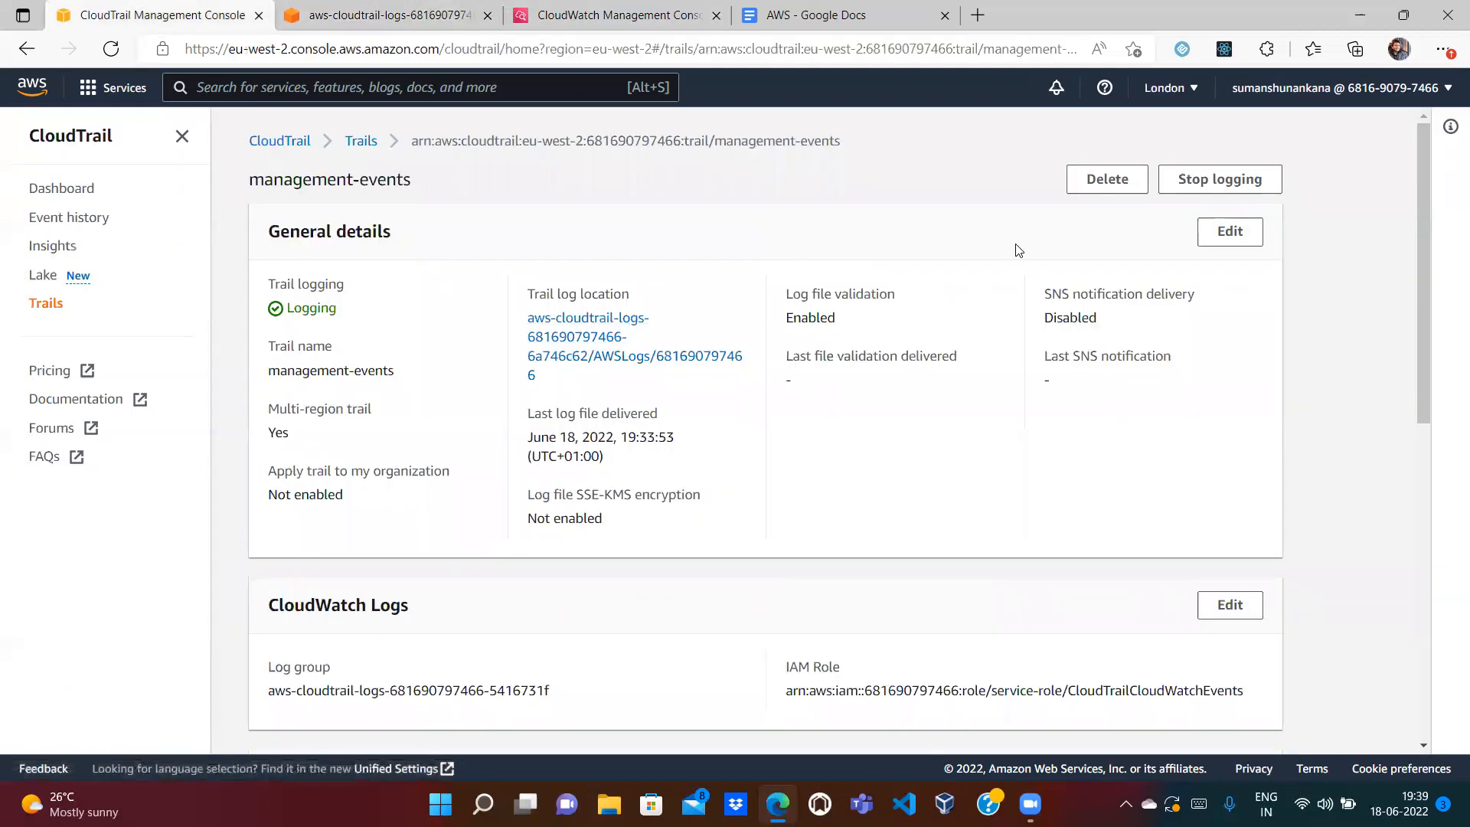
pyautogui.click(1105, 179)
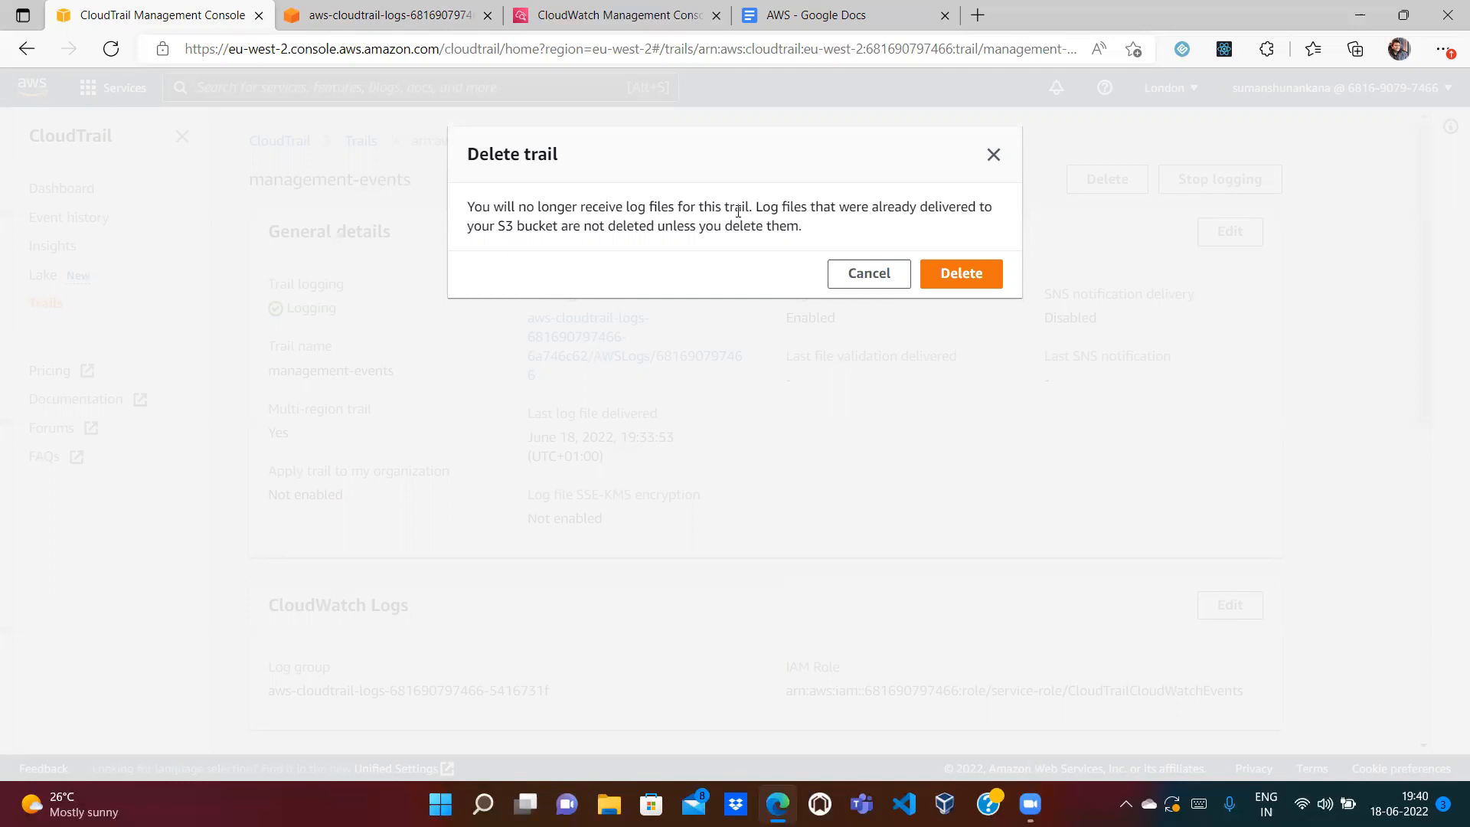
# Step: Confirm deleting the management-events trail, then go back to the CloudWatch log group
pyautogui.click(958, 275)
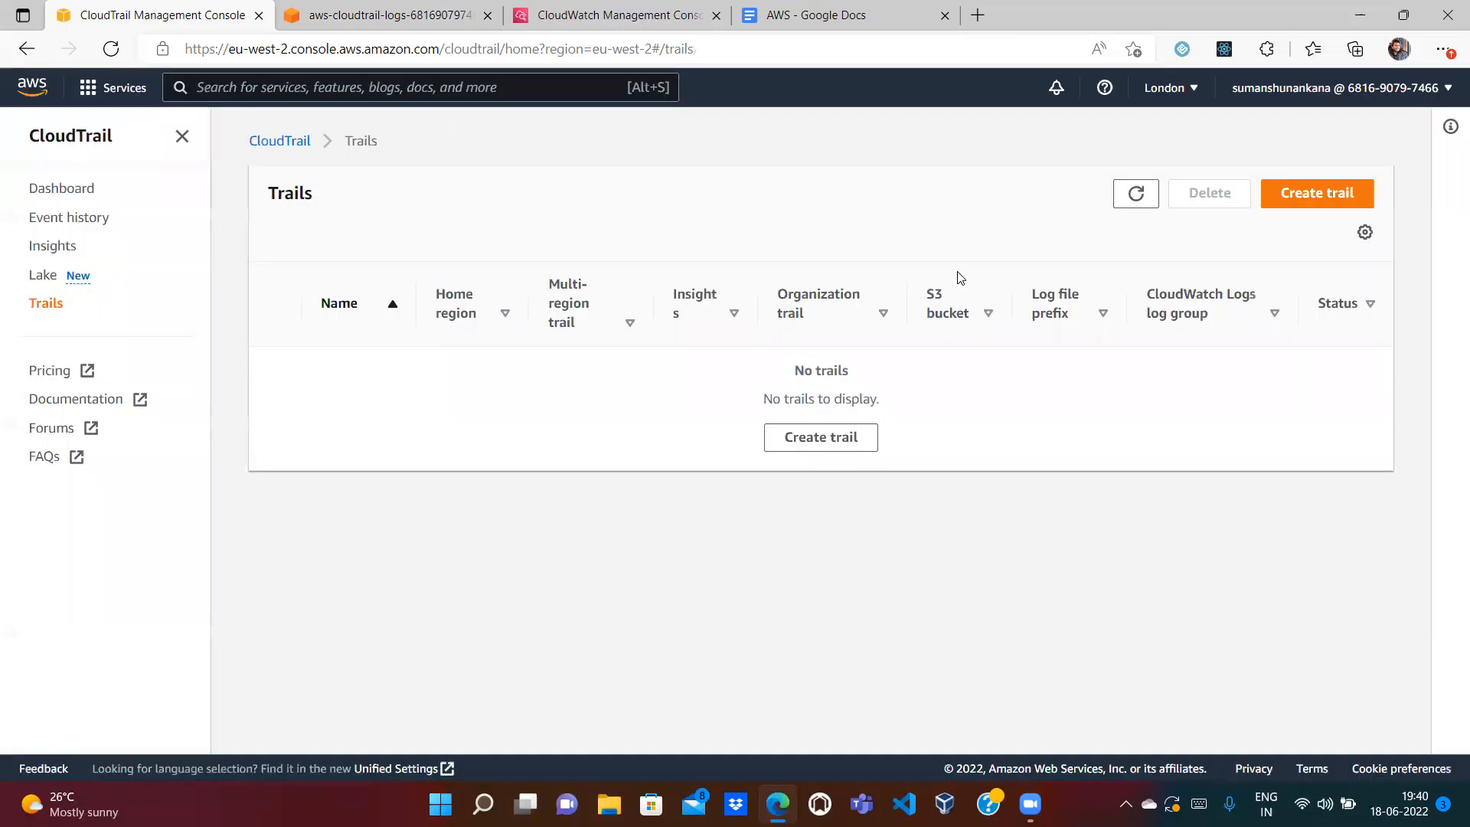
pyautogui.click(520, 11)
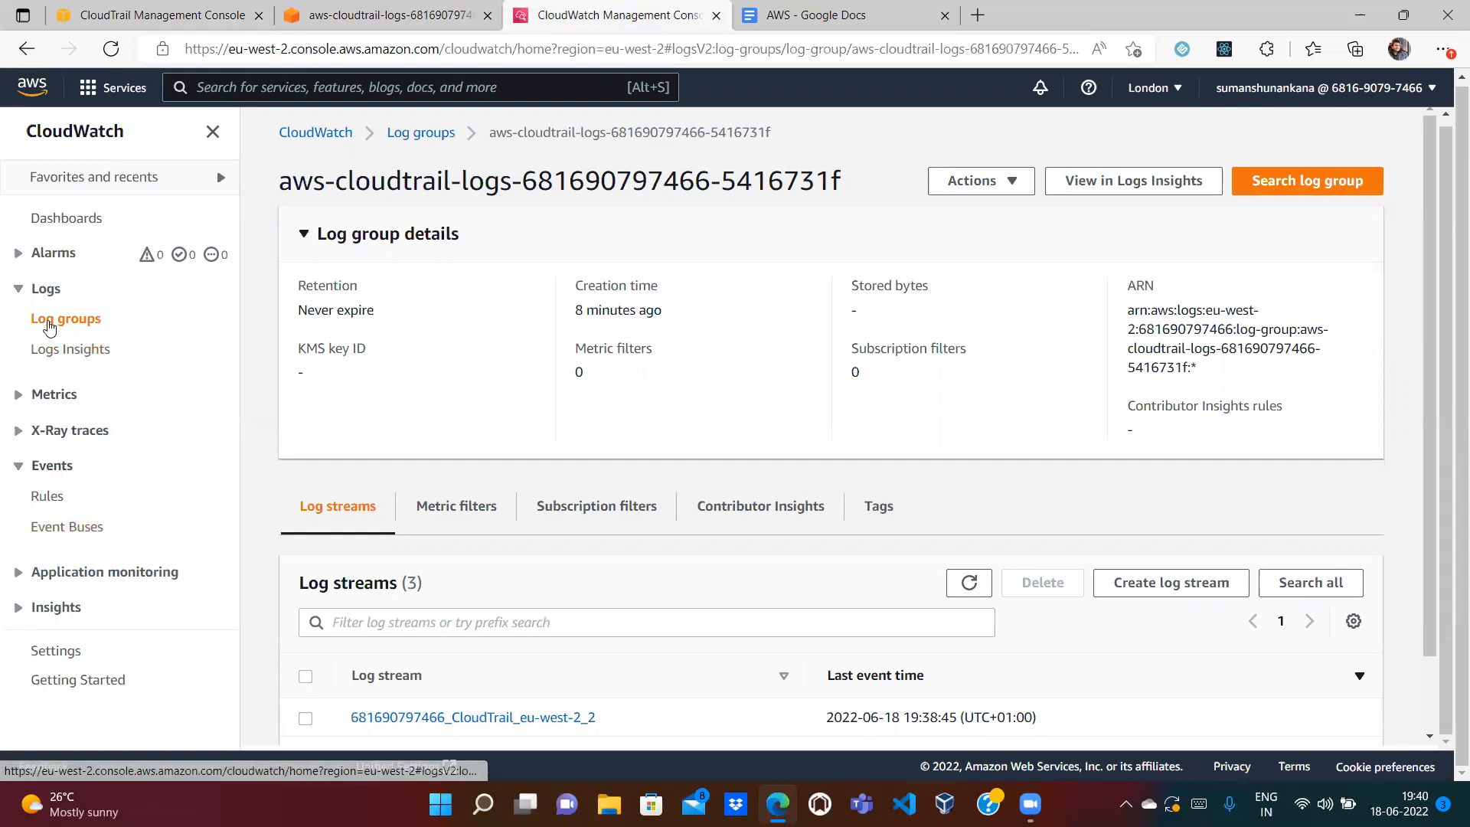
# Step: Delete the CloudTrail log group in CloudWatch, then return to the S3 bucket's AWSLogs/ folder
pyautogui.click(48, 320)
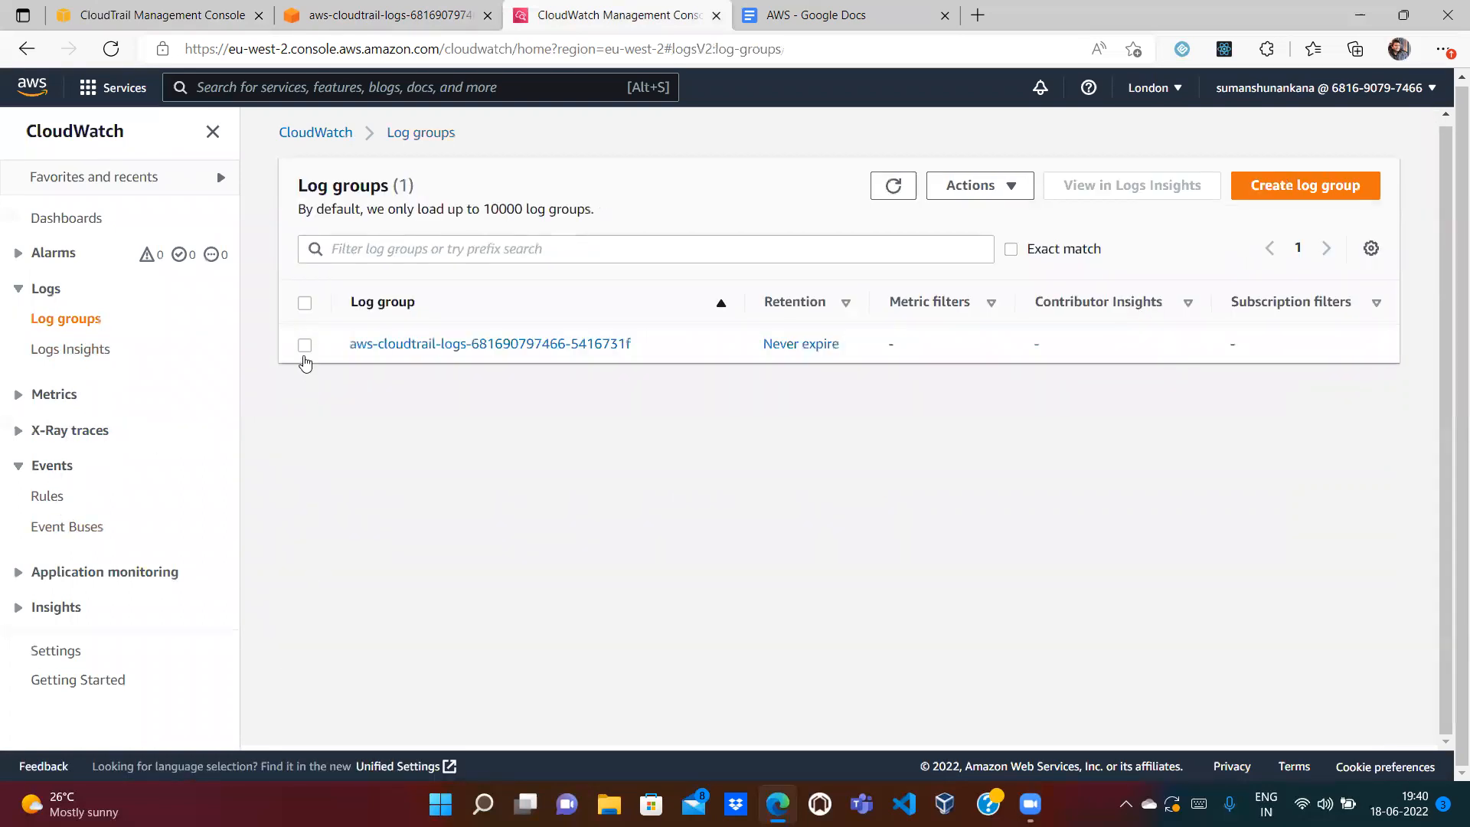
pyautogui.click(304, 345)
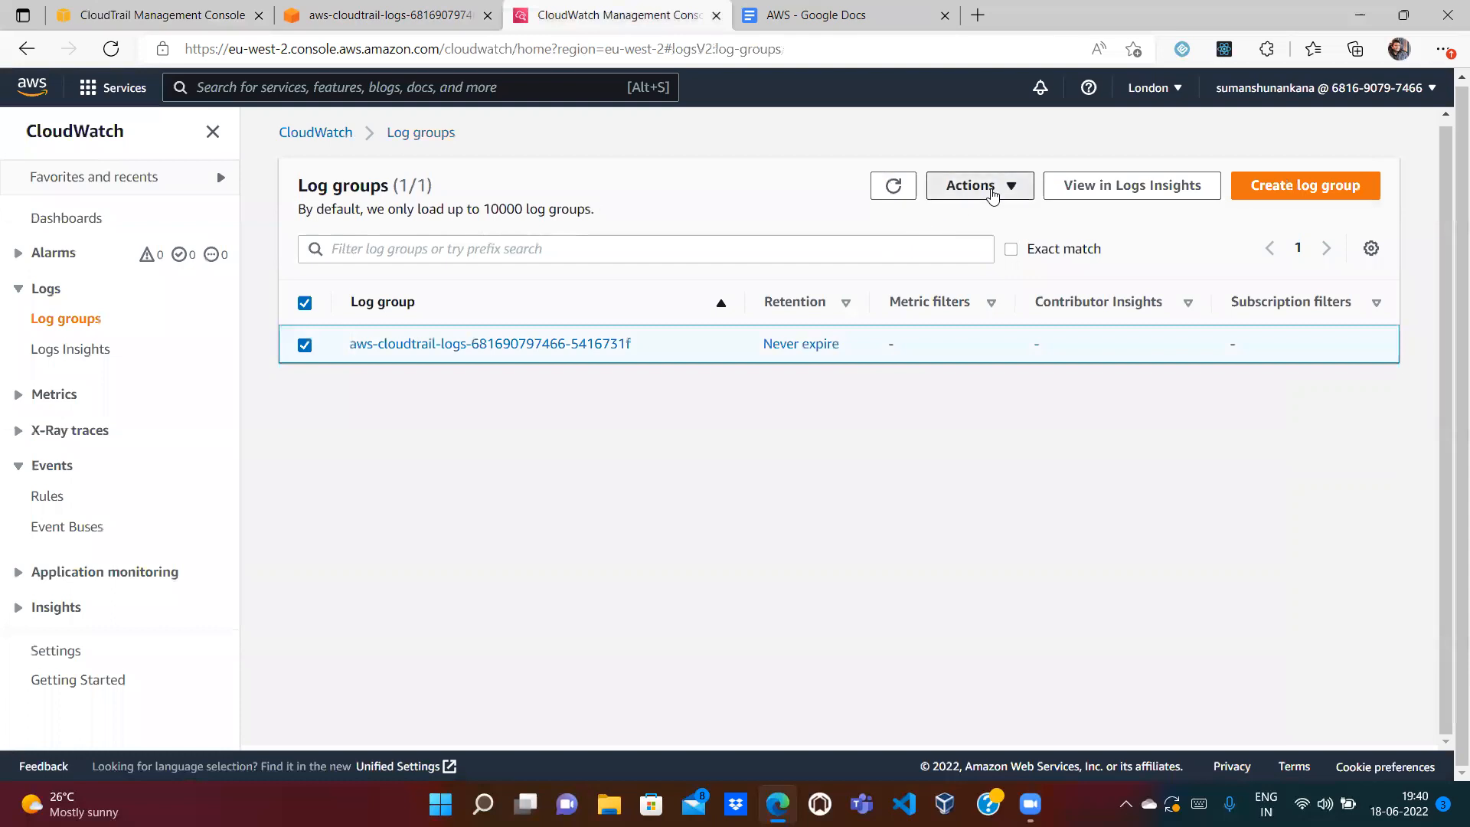
pyautogui.click(992, 196)
pyautogui.click(988, 208)
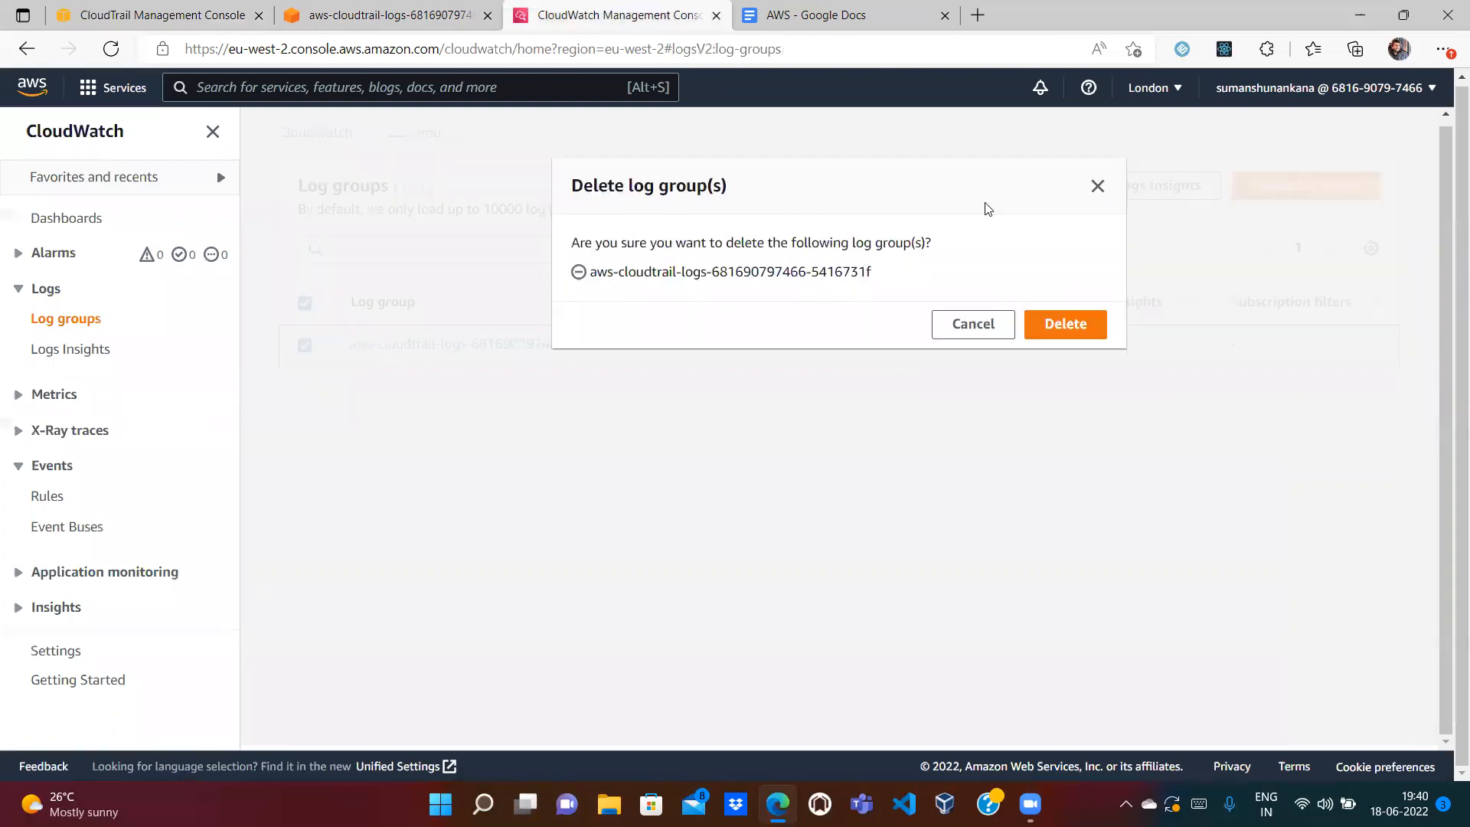
pyautogui.click(1066, 323)
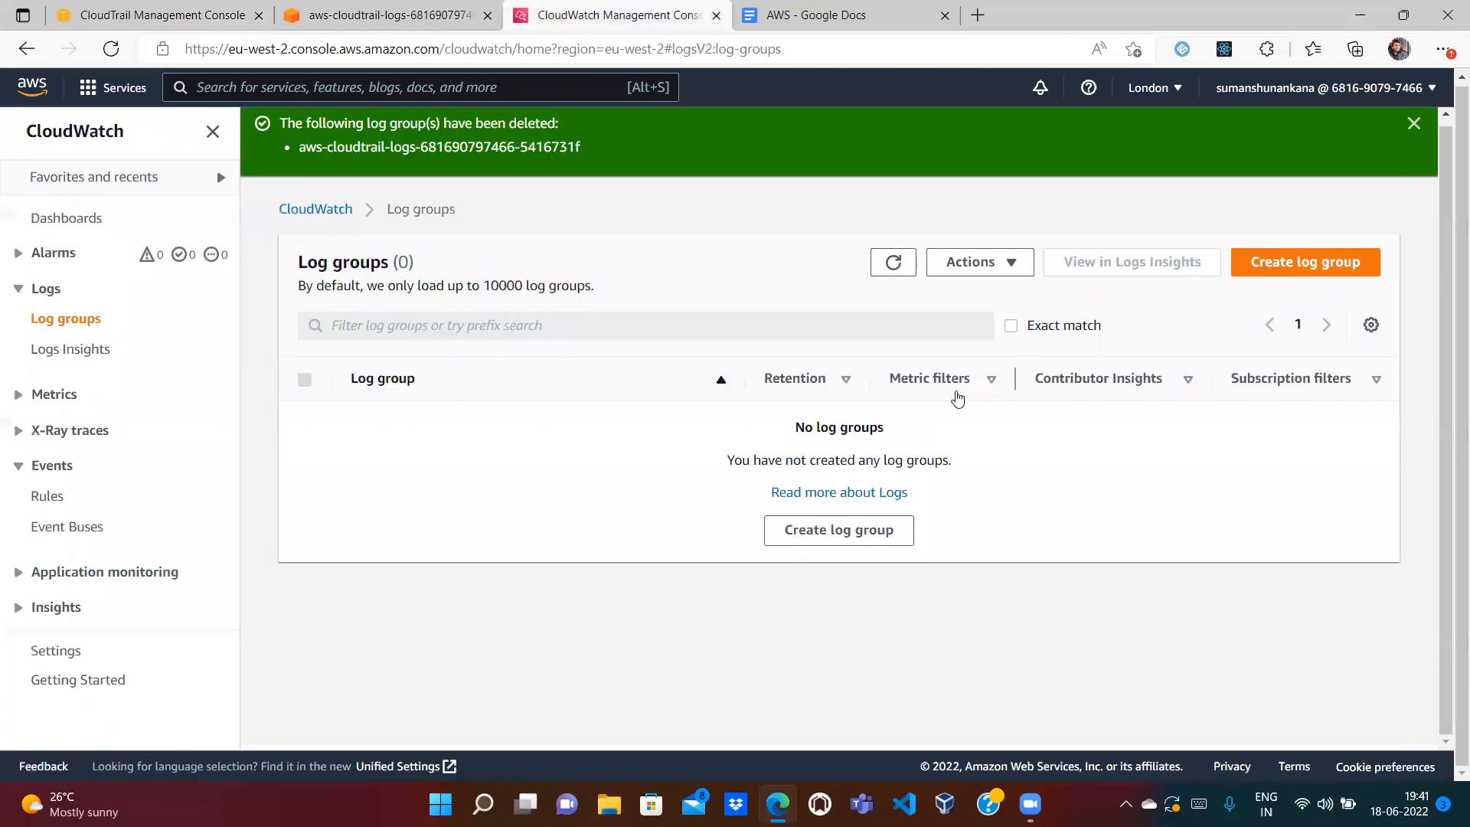
pyautogui.click(416, 11)
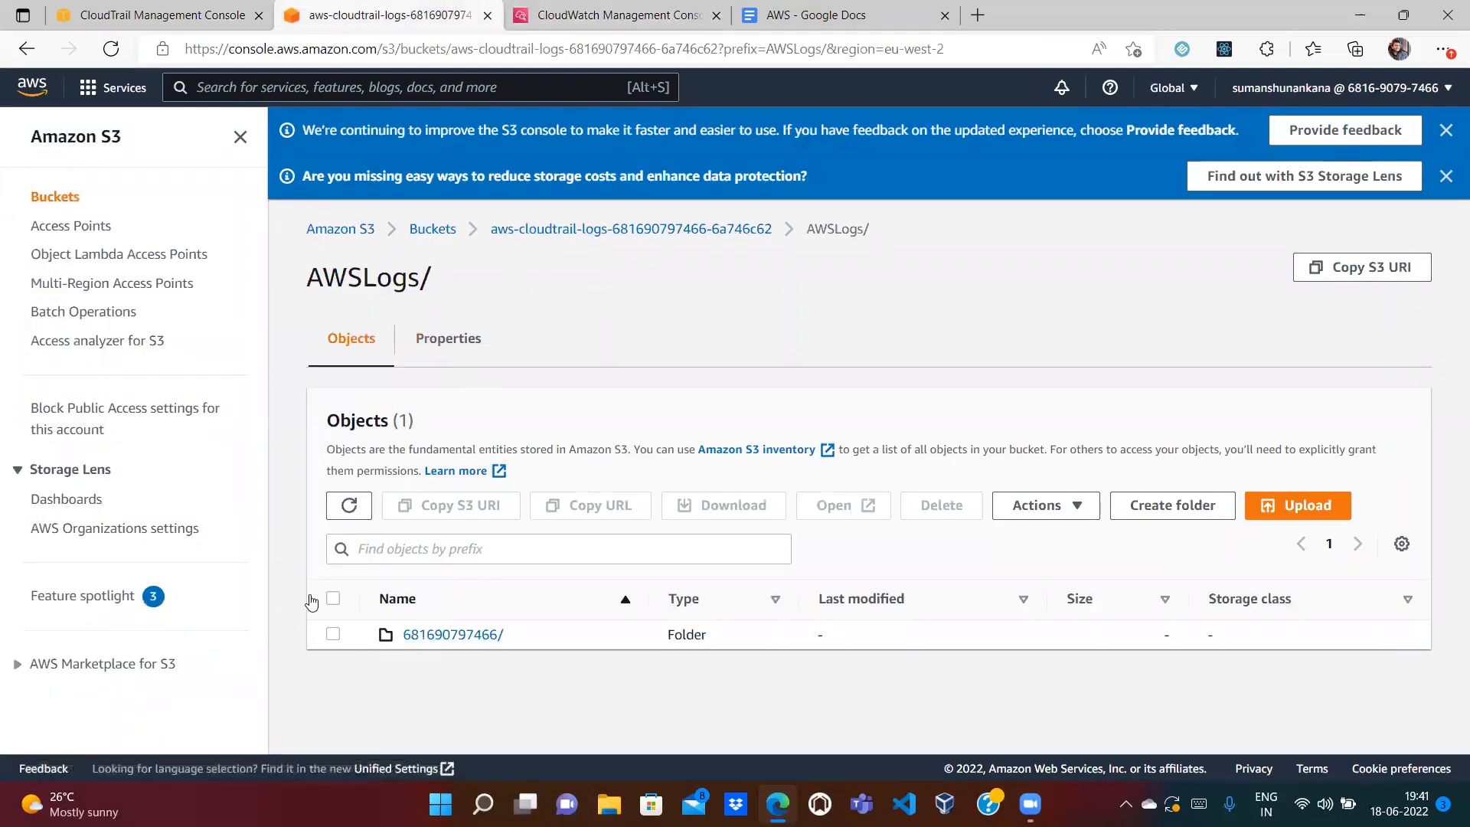
# Step: Permanently delete the folder holding the 8 CloudTrail log objects under AWSLogs/
pyautogui.click(334, 598)
pyautogui.click(942, 505)
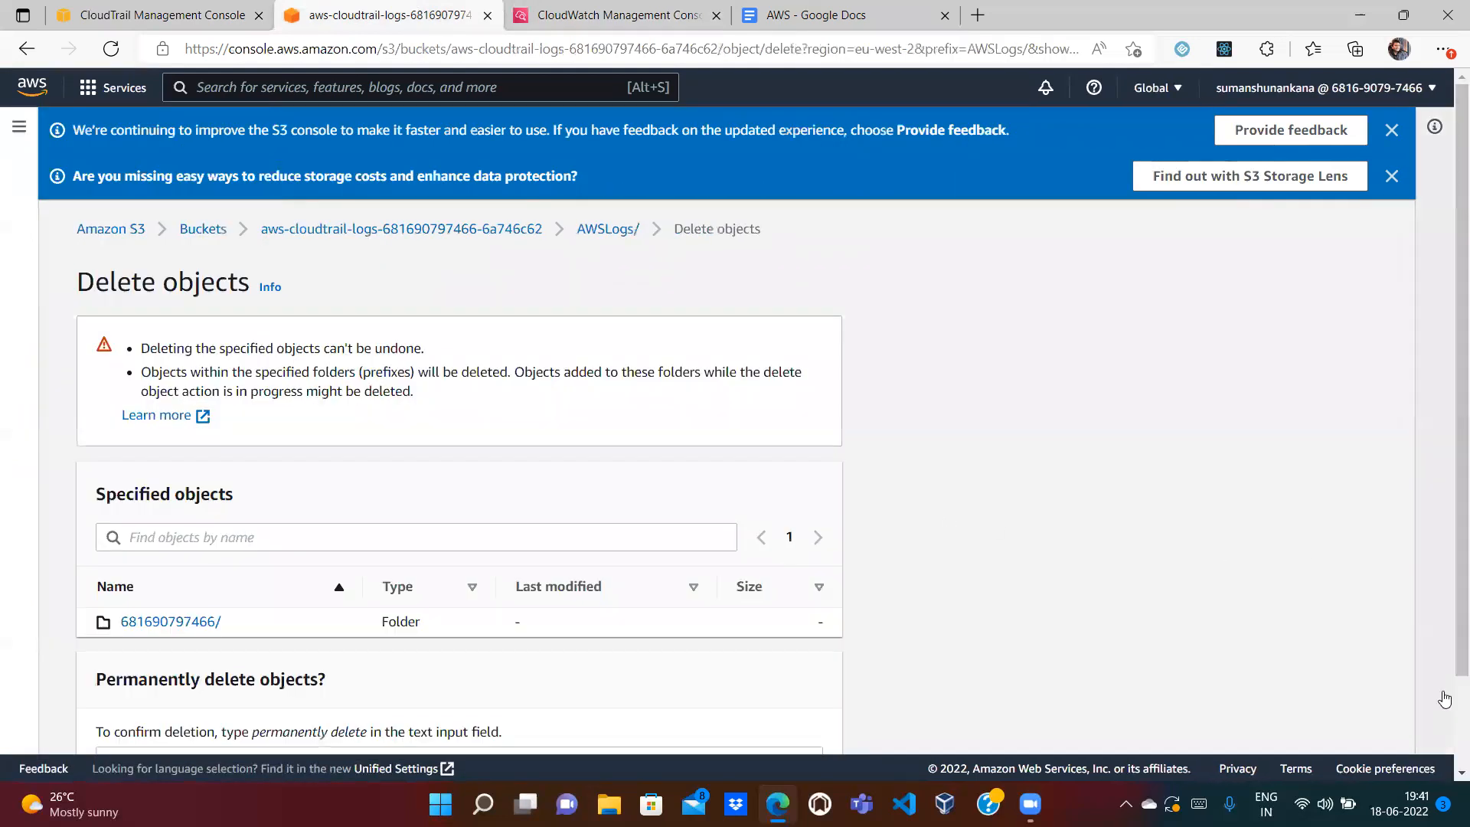
pyautogui.scroll(-2, 521, 686)
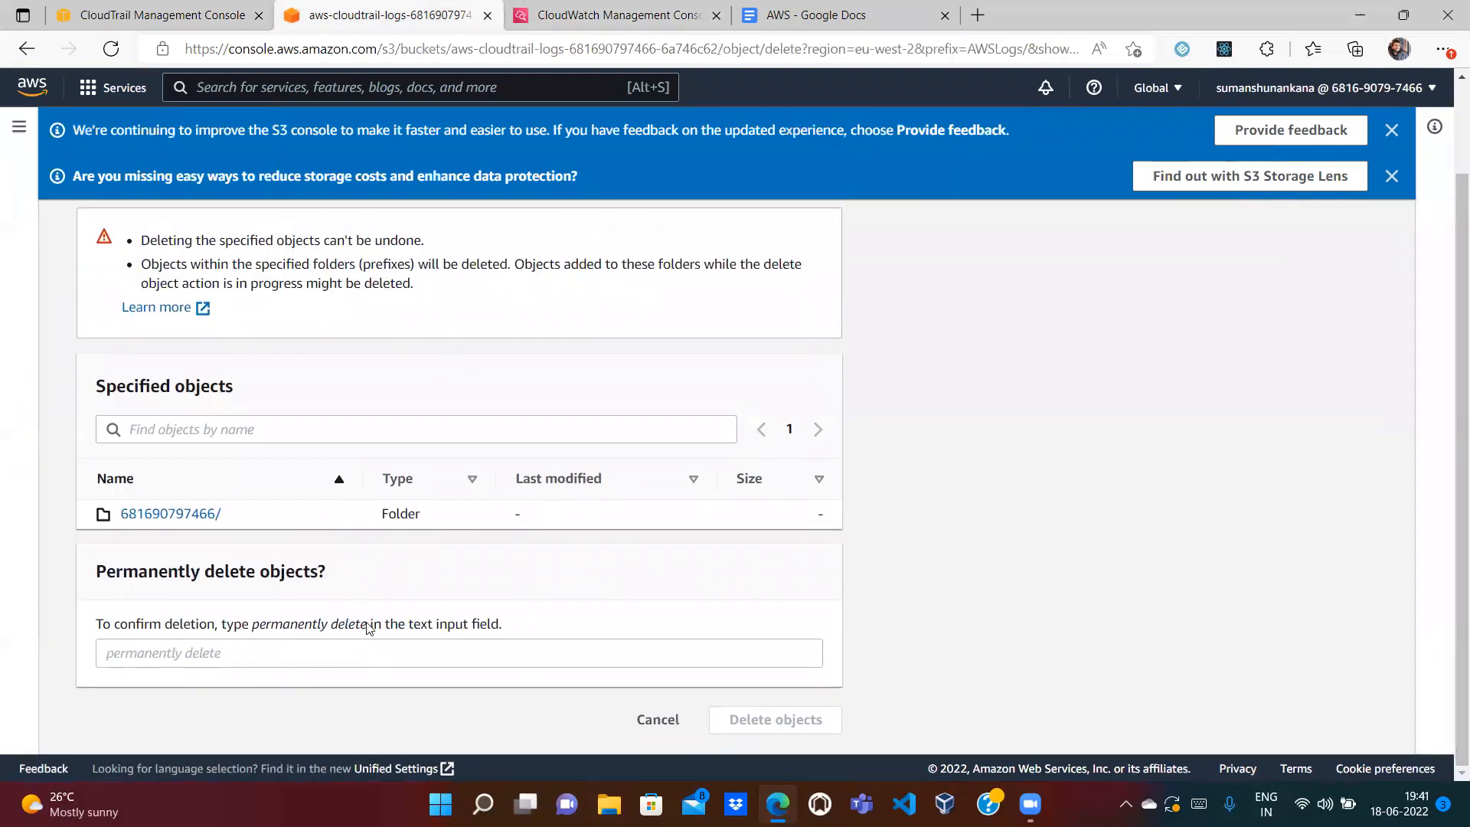
pyautogui.moveTo(369, 628); pyautogui.dragTo(251, 619)
pyautogui.hotkey('ctrl', 'c')
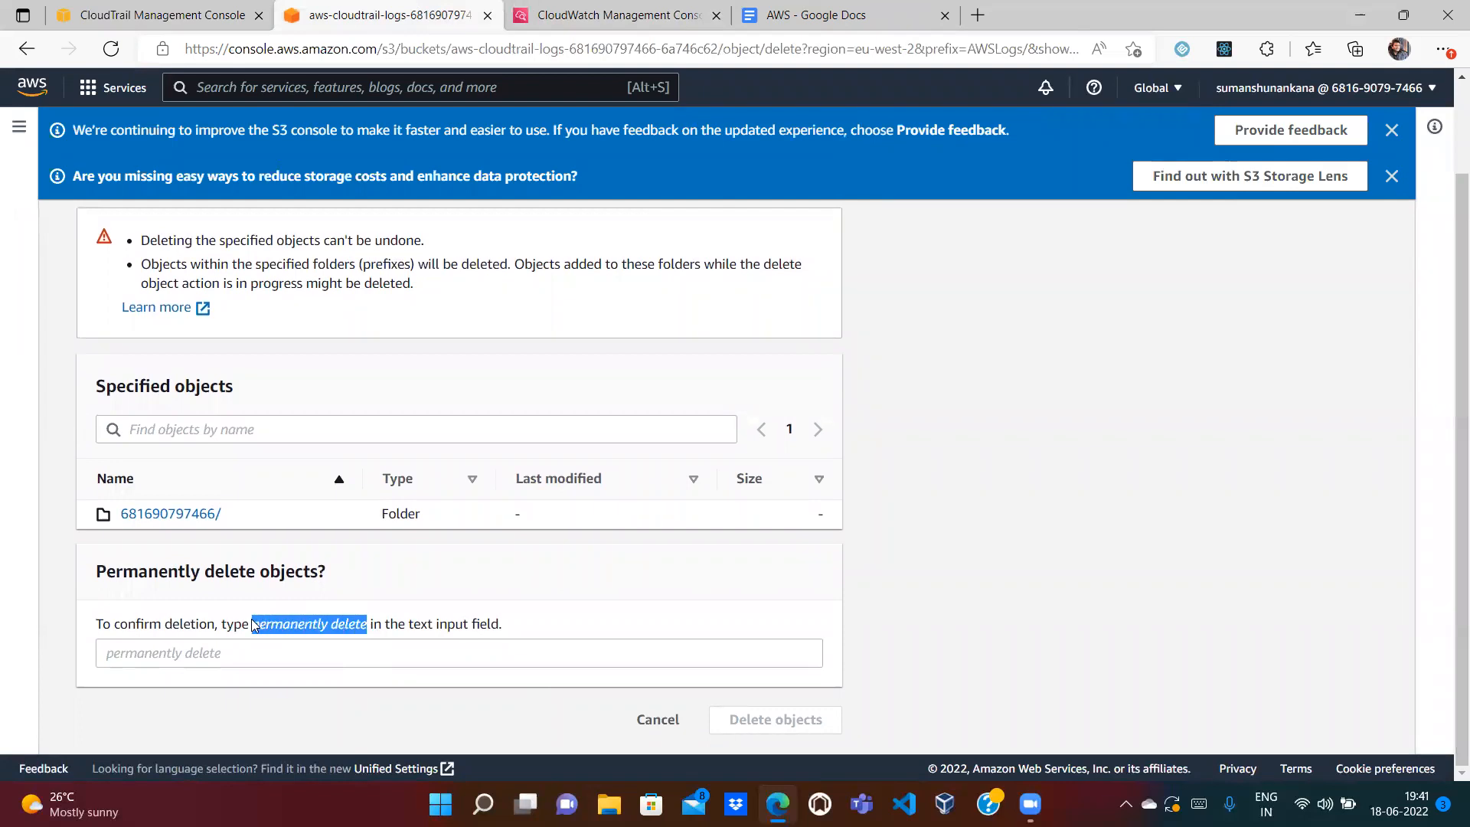
pyautogui.click(253, 650)
pyautogui.hotkey('ctrl', 'v')
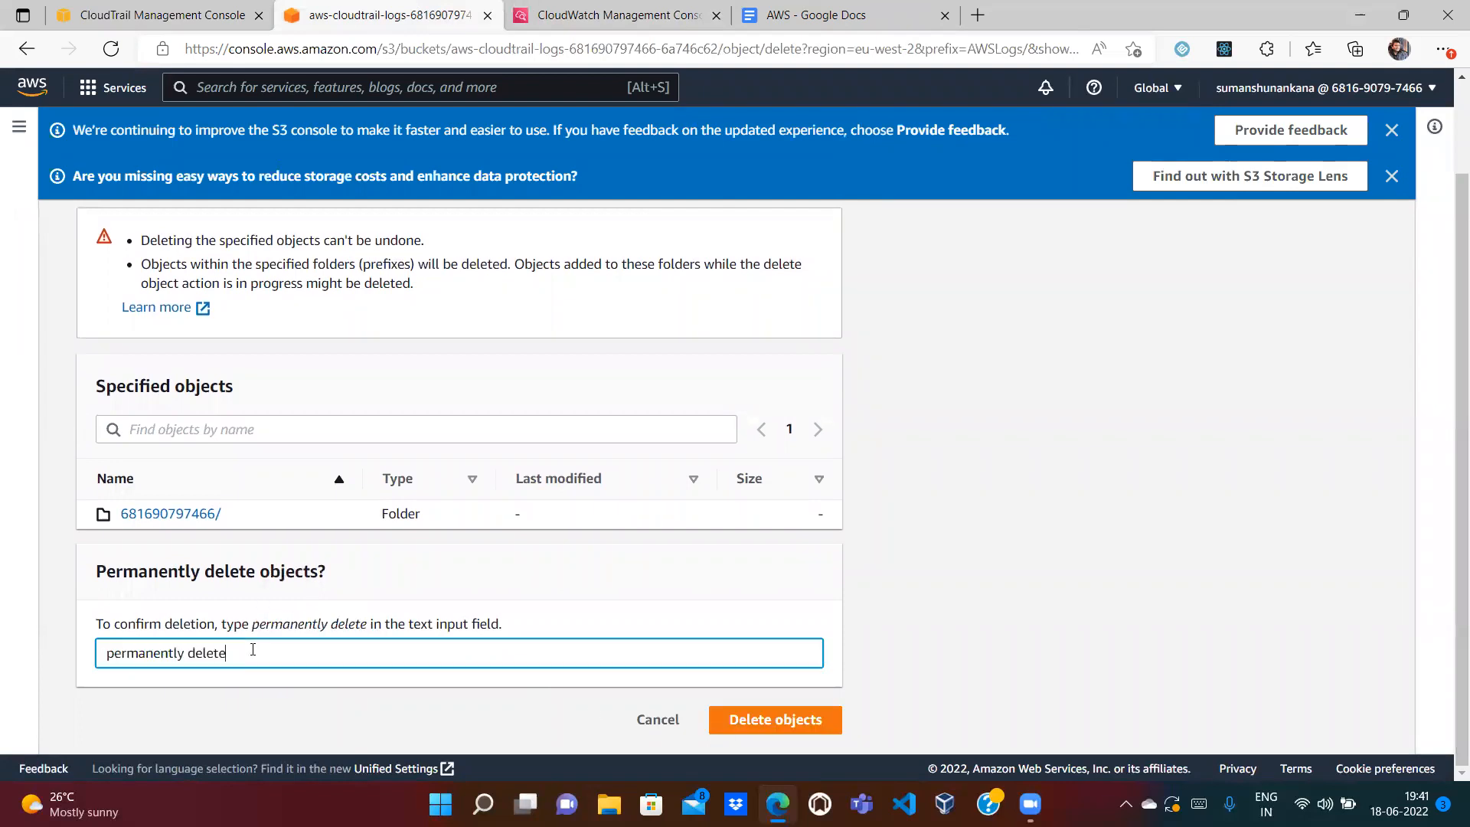
pyautogui.click(788, 719)
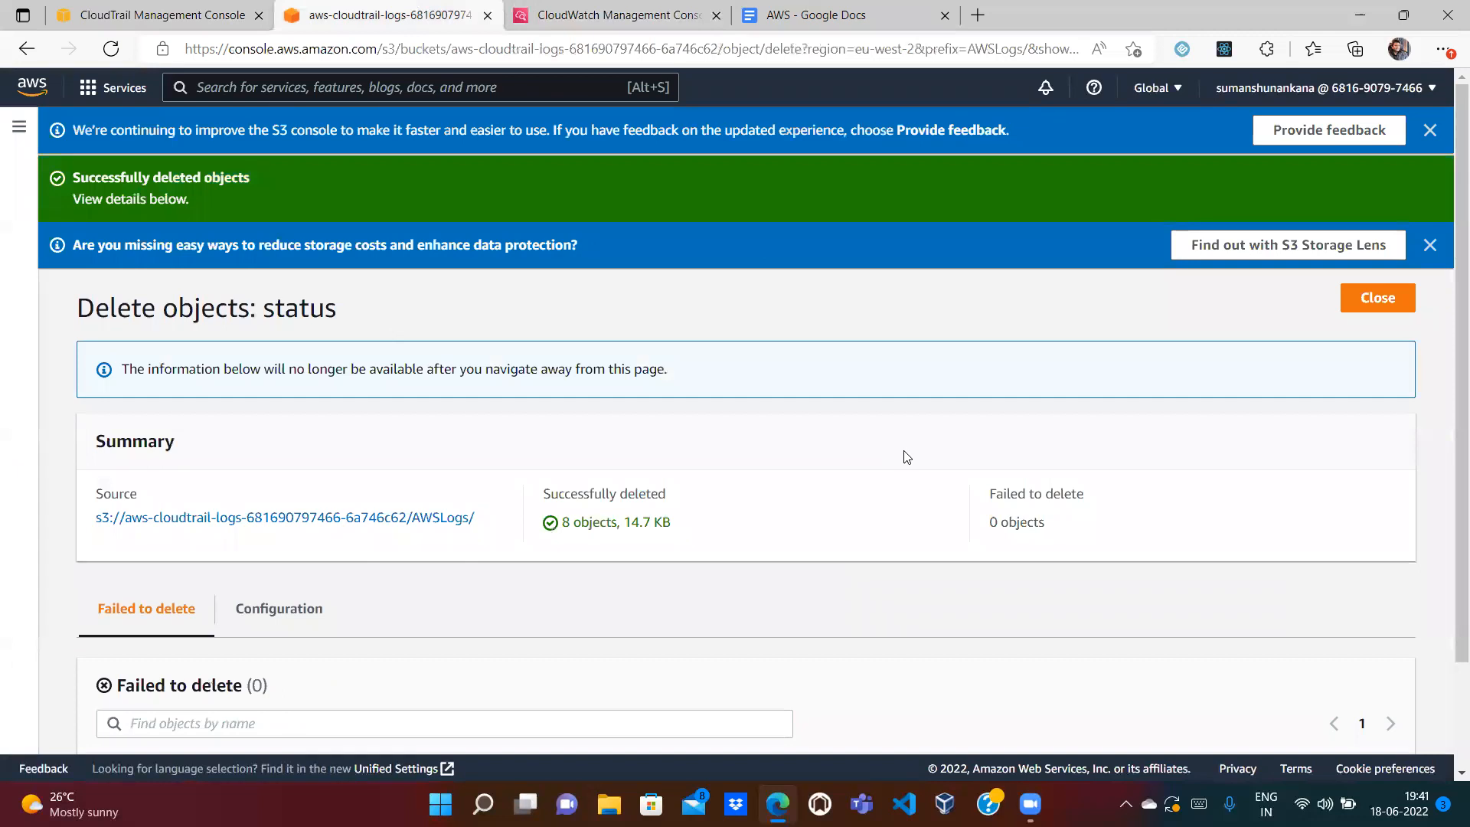
pyautogui.click(1378, 298)
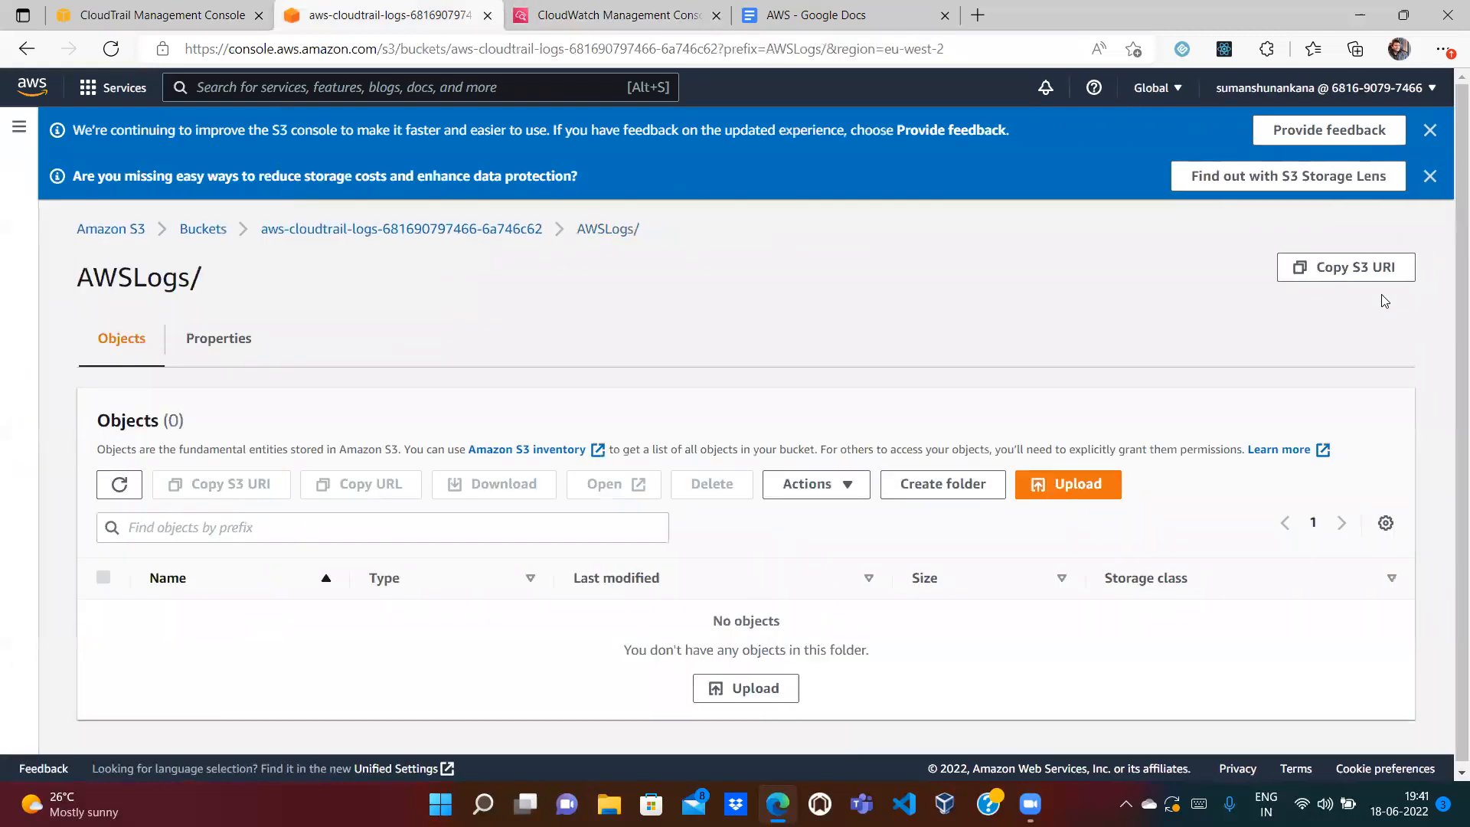
pyautogui.click(1429, 175)
pyautogui.click(1430, 129)
# Step: Delete the now-empty CloudTrail logs bucket, confirming with its pasted bucket name
pyautogui.click(490, 145)
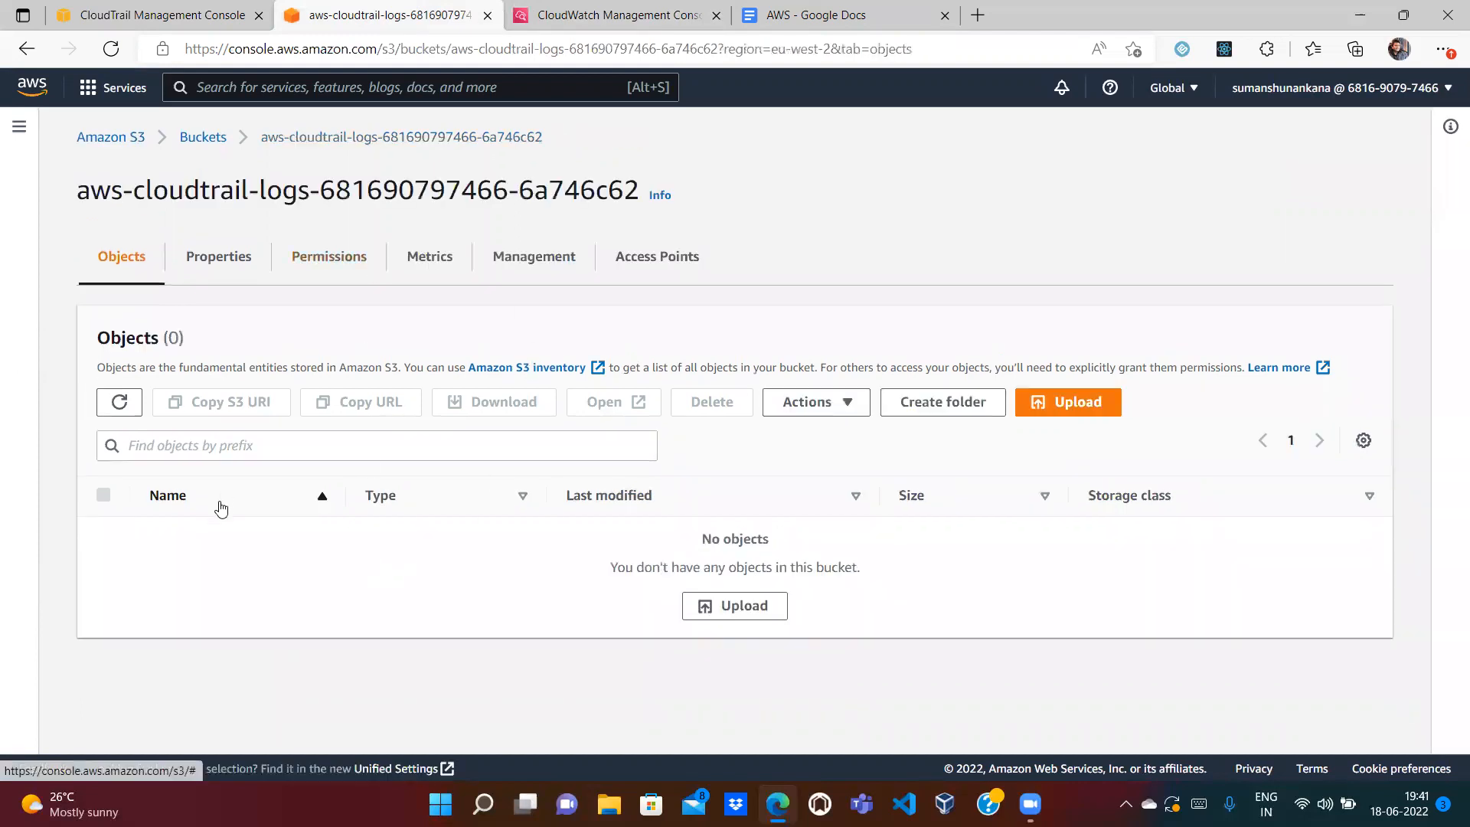
pyautogui.click(203, 138)
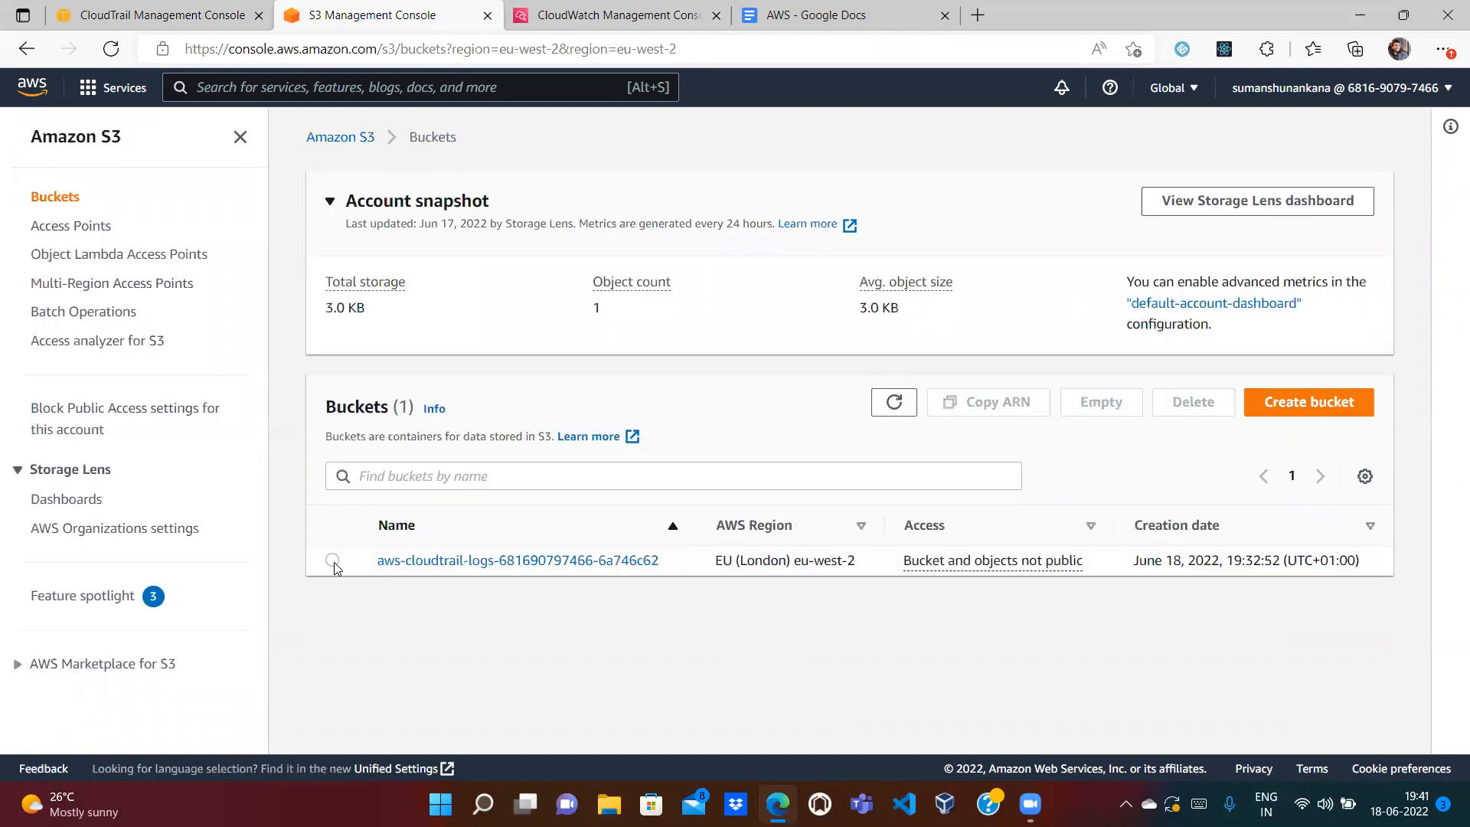
pyautogui.click(334, 564)
pyautogui.click(1192, 402)
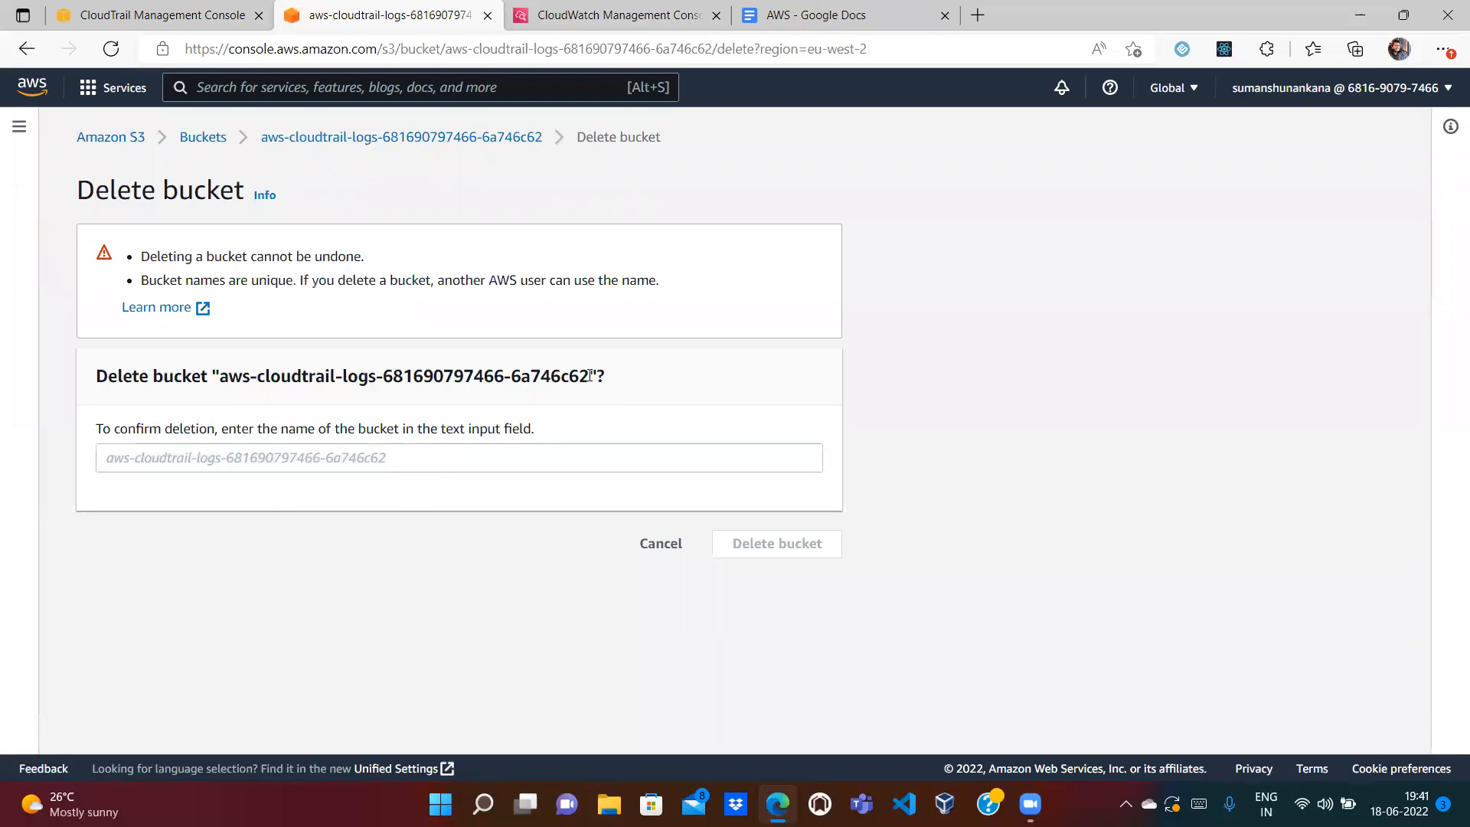
pyautogui.moveTo(587, 375); pyautogui.dragTo(222, 381)
pyautogui.hotkey('ctrl', 'c')
pyautogui.click(212, 451)
pyautogui.hotkey('ctrl', 'v')
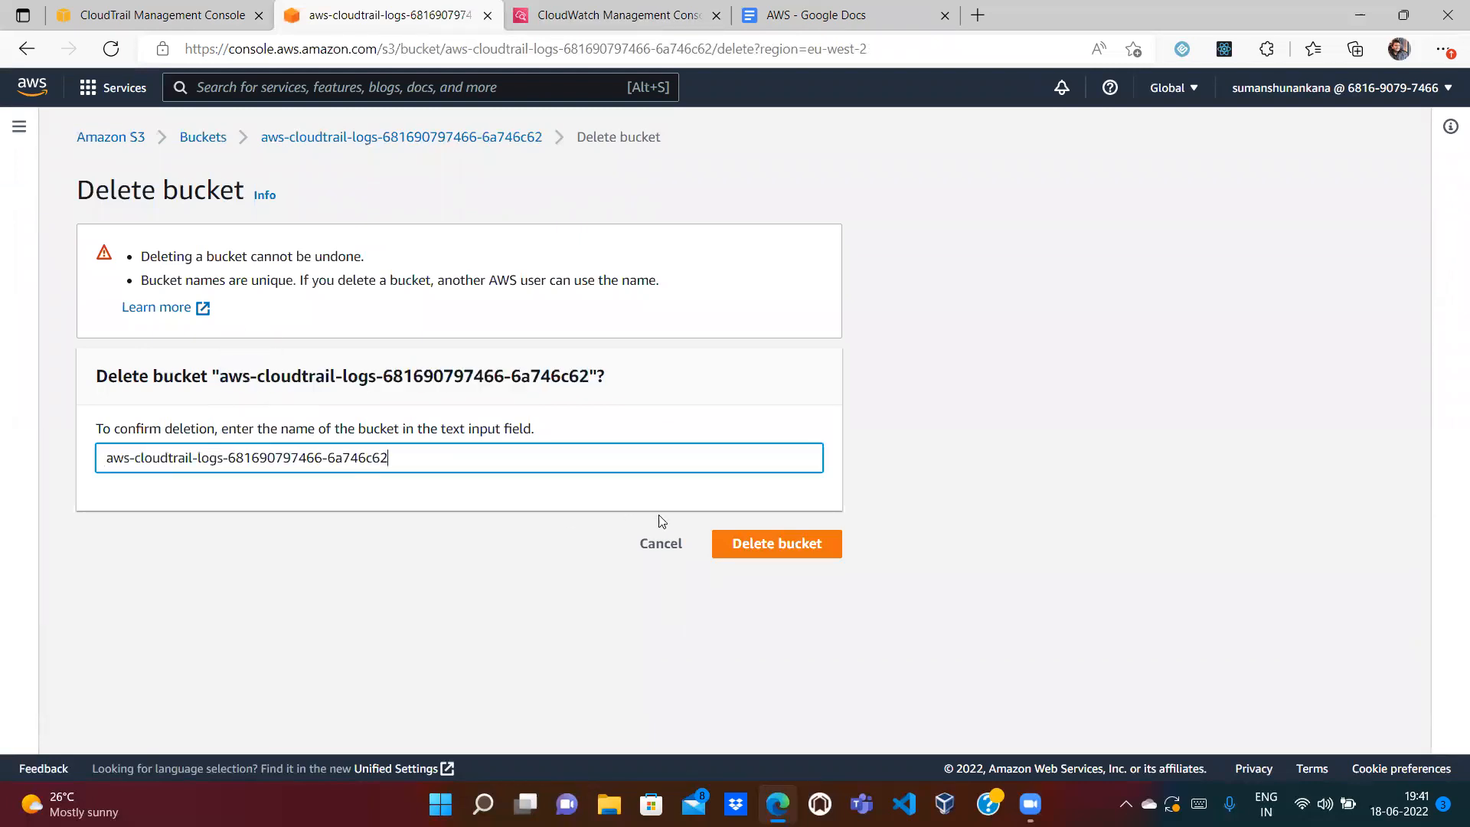
pyautogui.click(760, 543)
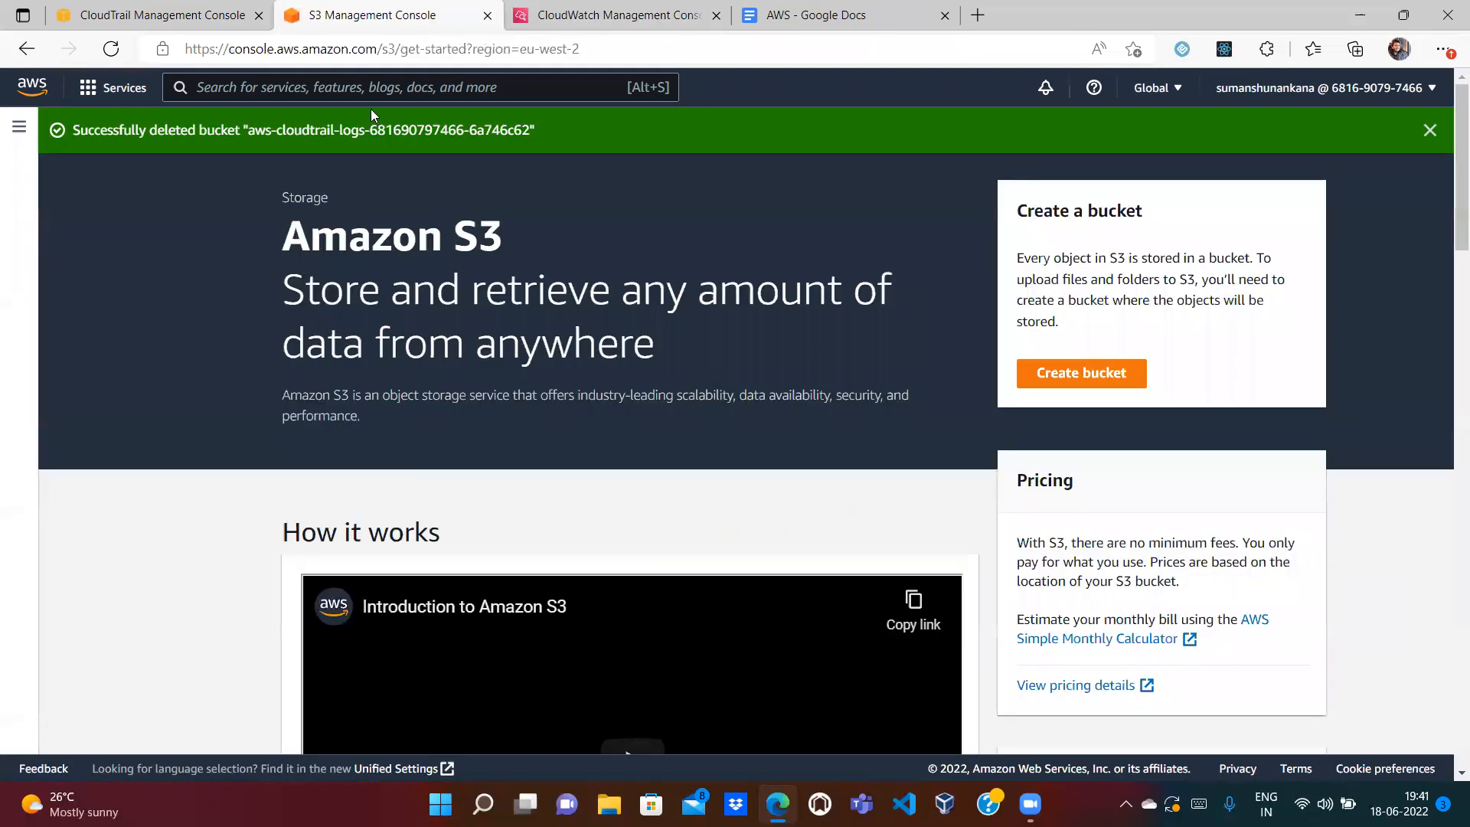
# Step: Go to IAM Roles and filter the list by 'Cloud'
pyautogui.click(343, 85)
pyautogui.write('IAM')
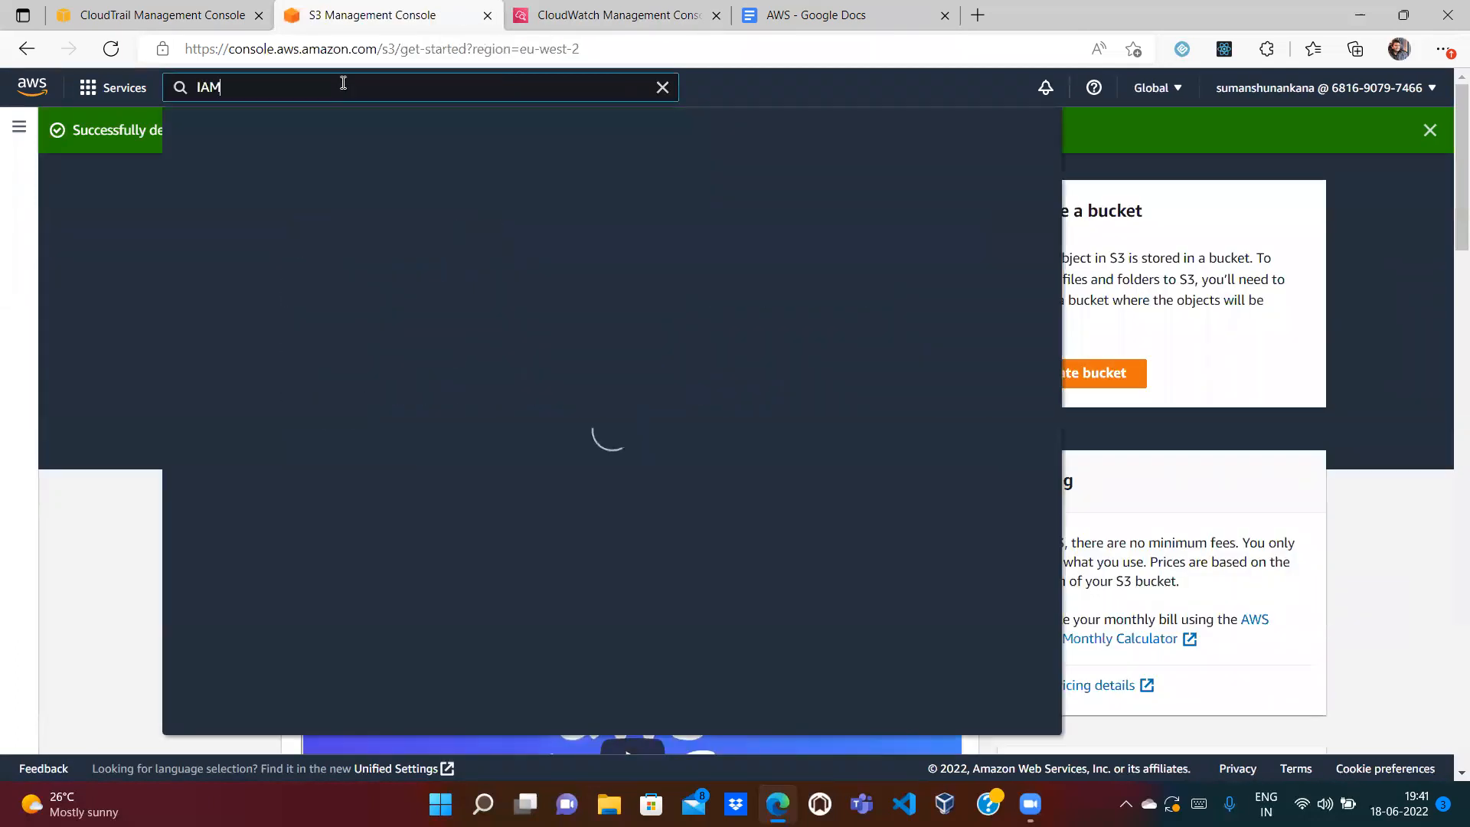
pyautogui.moveTo(472, 218)
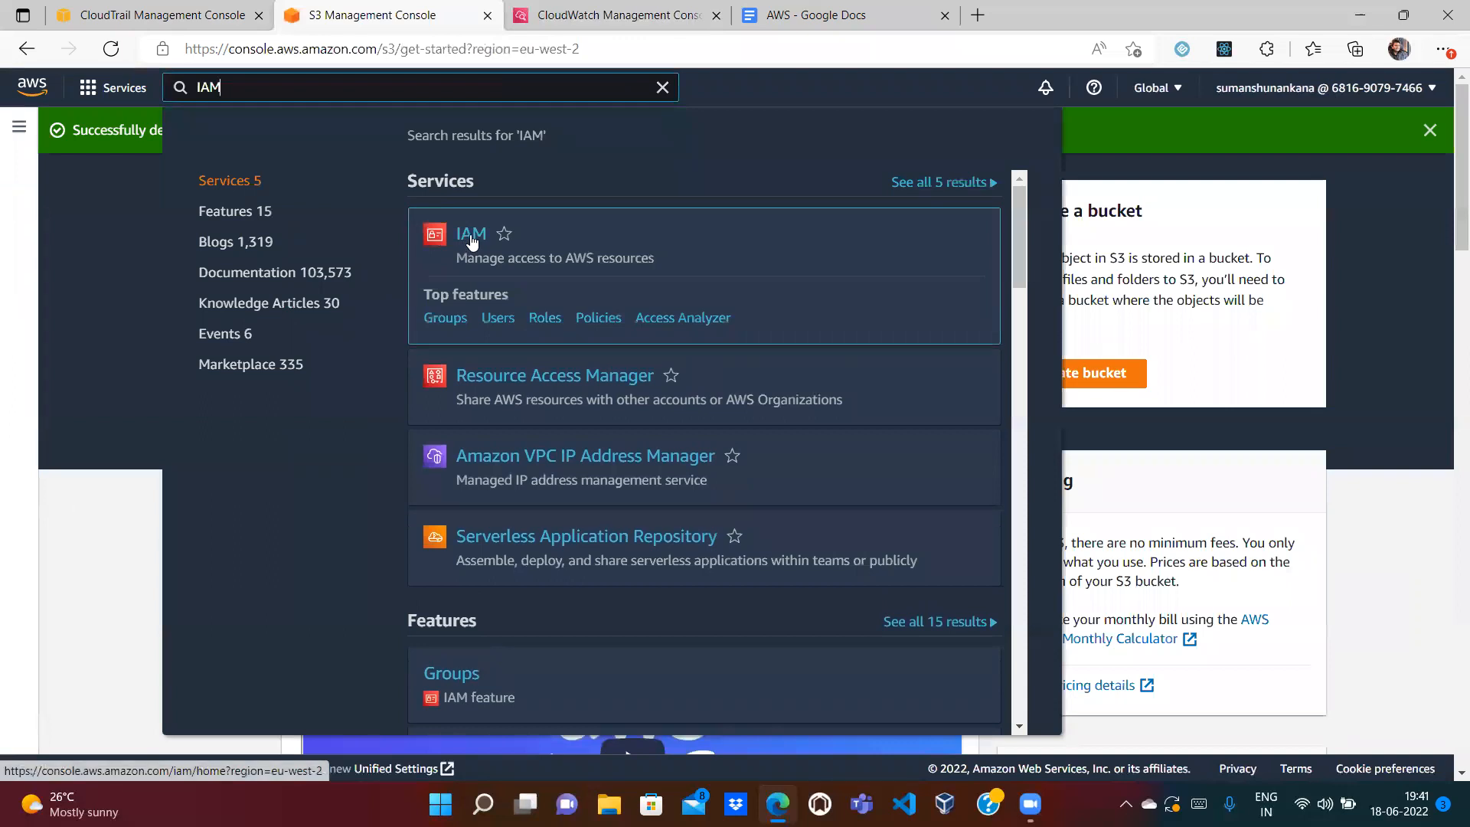
pyautogui.click(541, 321)
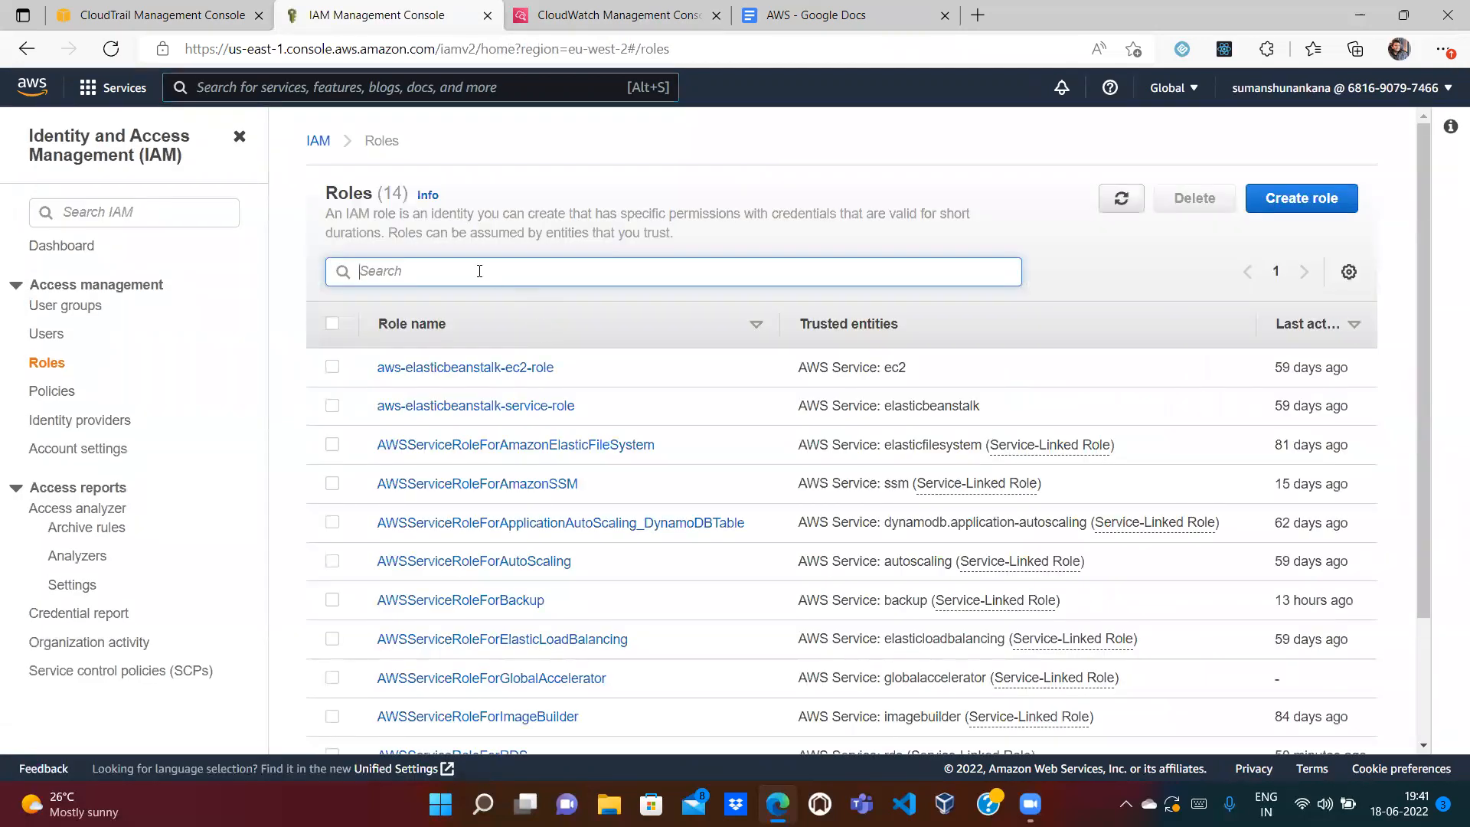
pyautogui.write('Cloud')
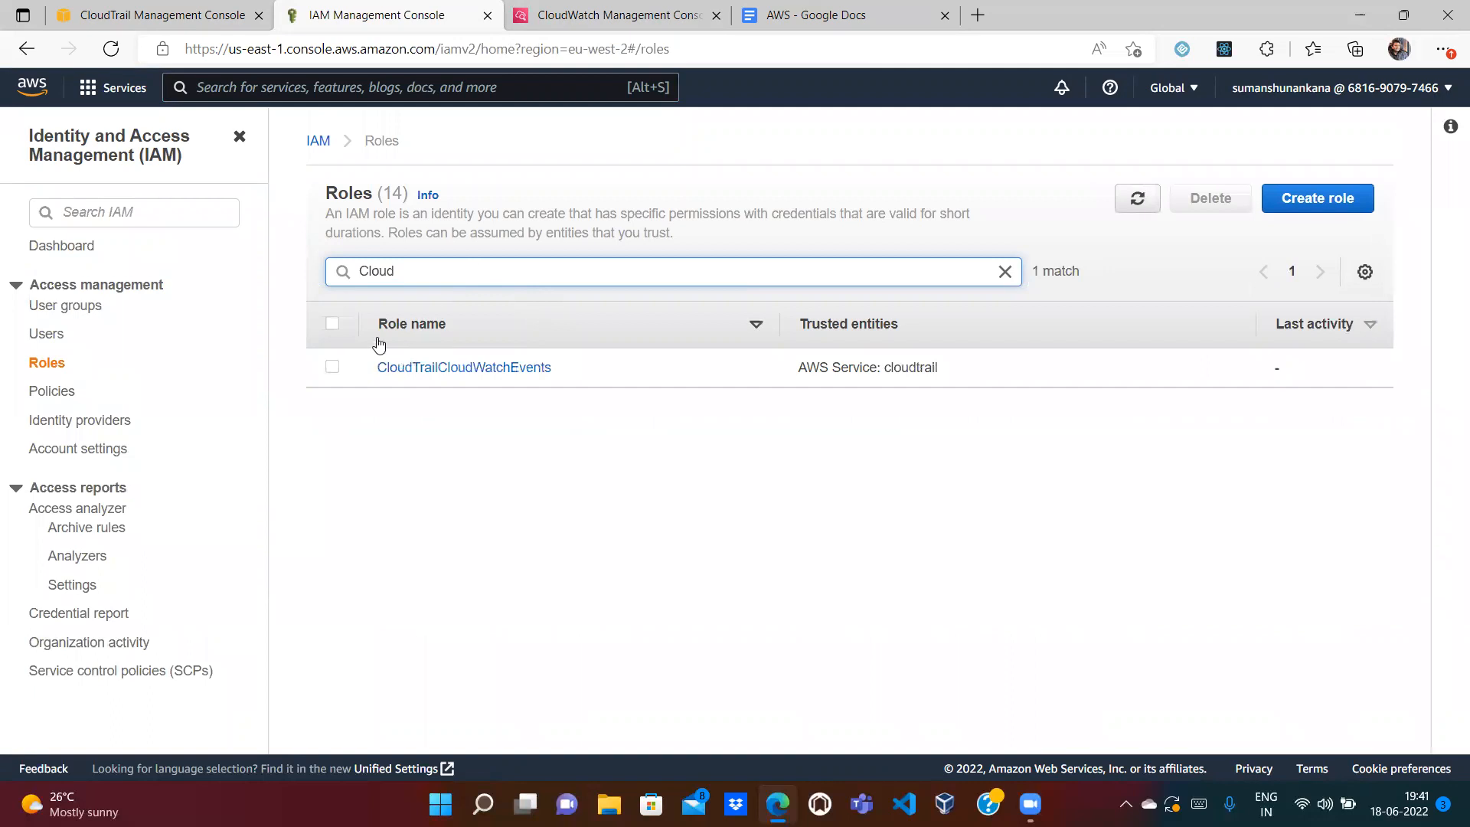
# Step: Delete the CloudTrailCloudWatchEvents role, confirming with its pasted name, then return to CloudTrail
pyautogui.click(332, 368)
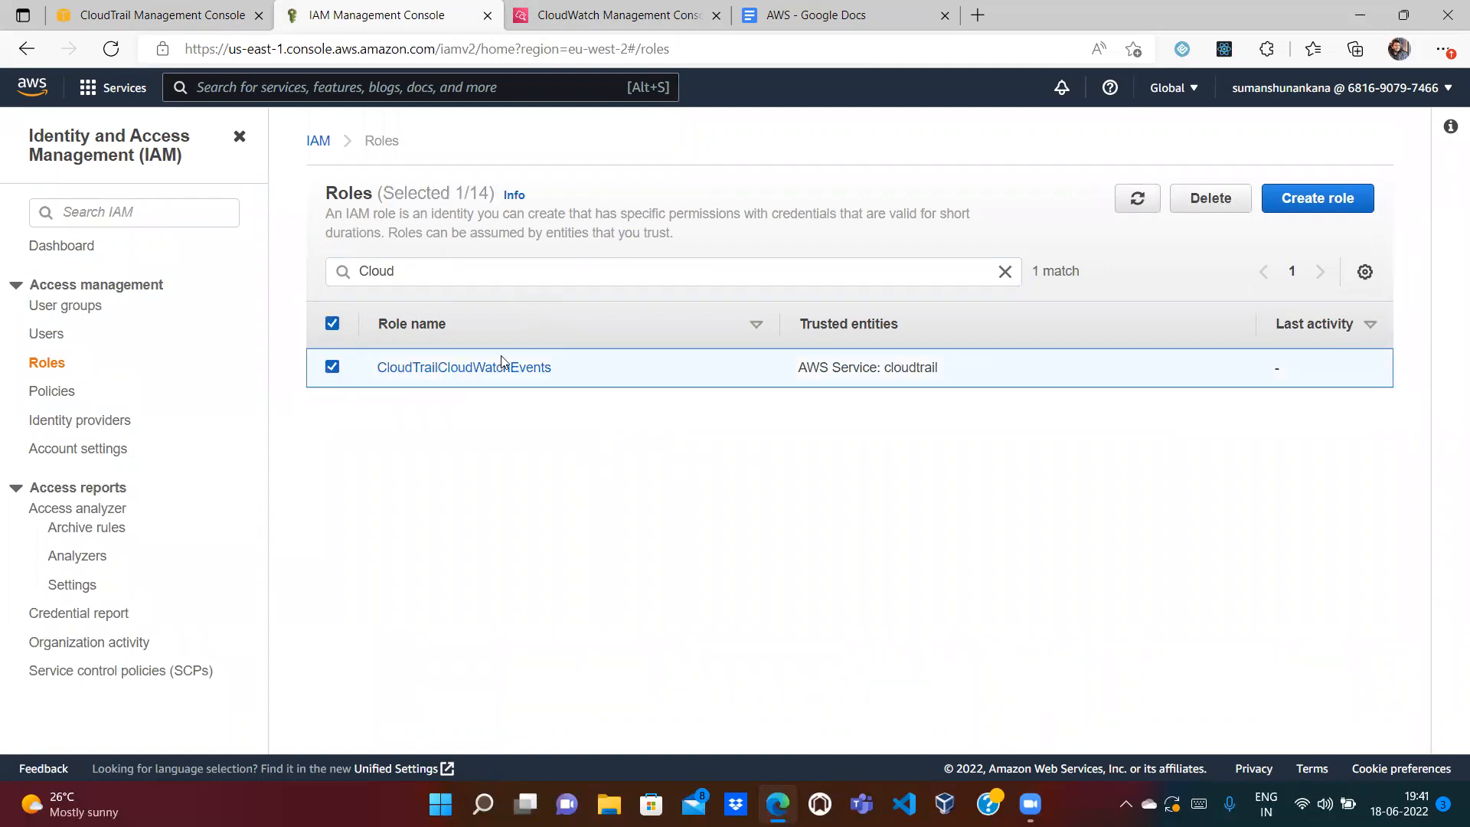
pyautogui.click(1210, 203)
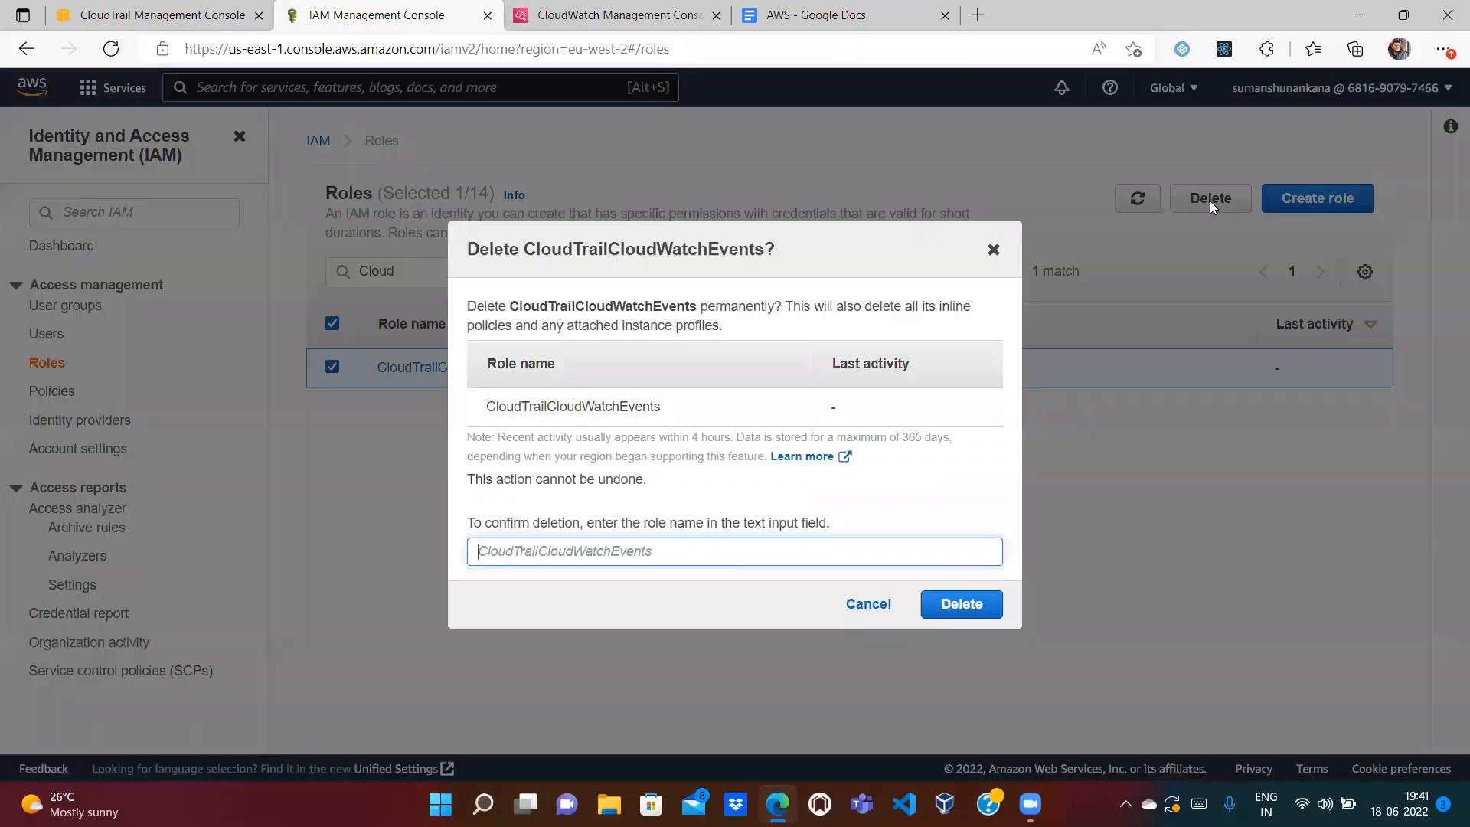
pyautogui.moveTo(668, 415); pyautogui.dragTo(482, 414)
pyautogui.hotkey('ctrl', 'c')
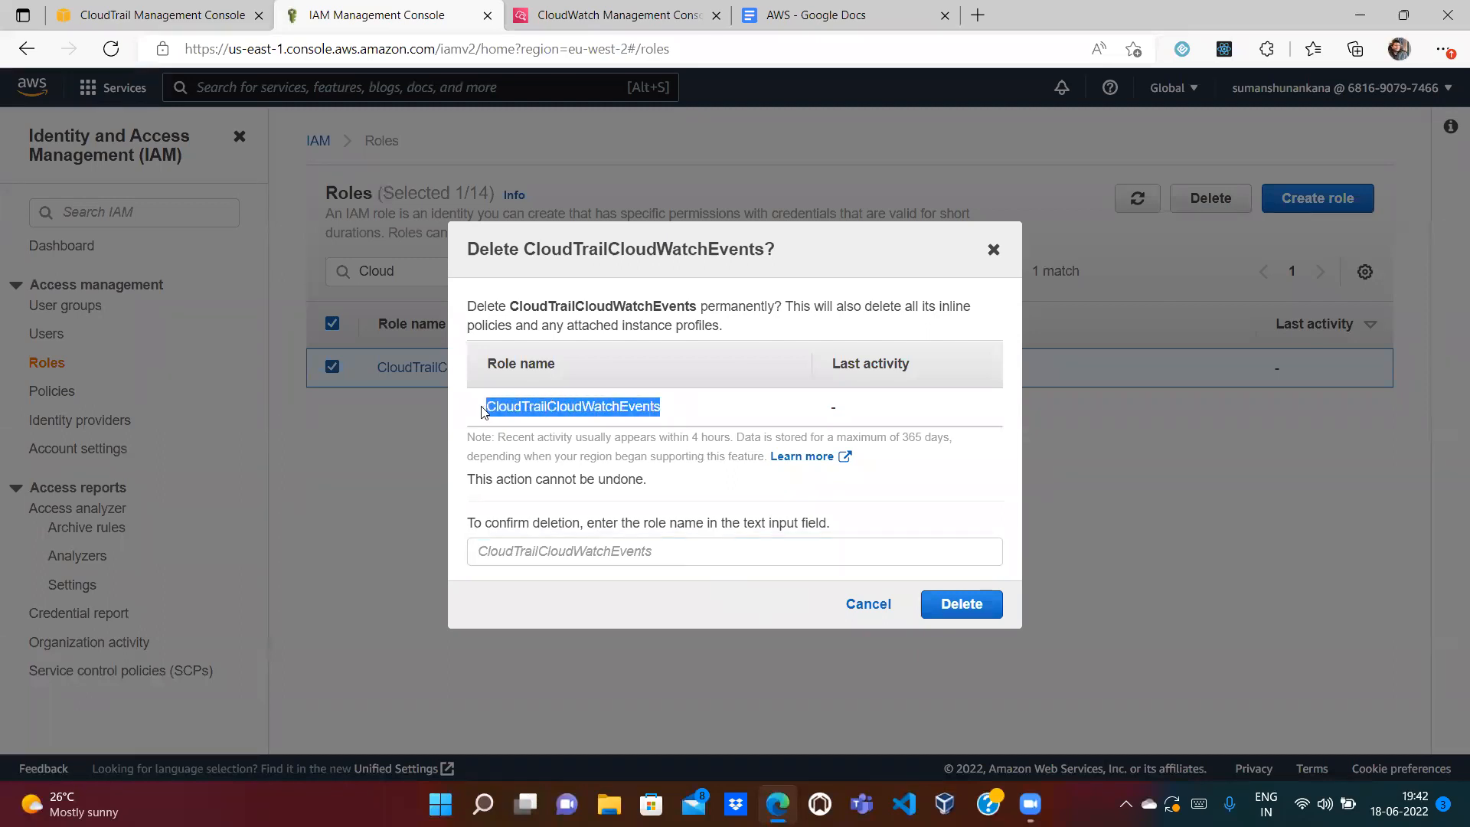
pyautogui.click(536, 550)
pyautogui.hotkey('ctrl', 'v')
pyautogui.click(966, 608)
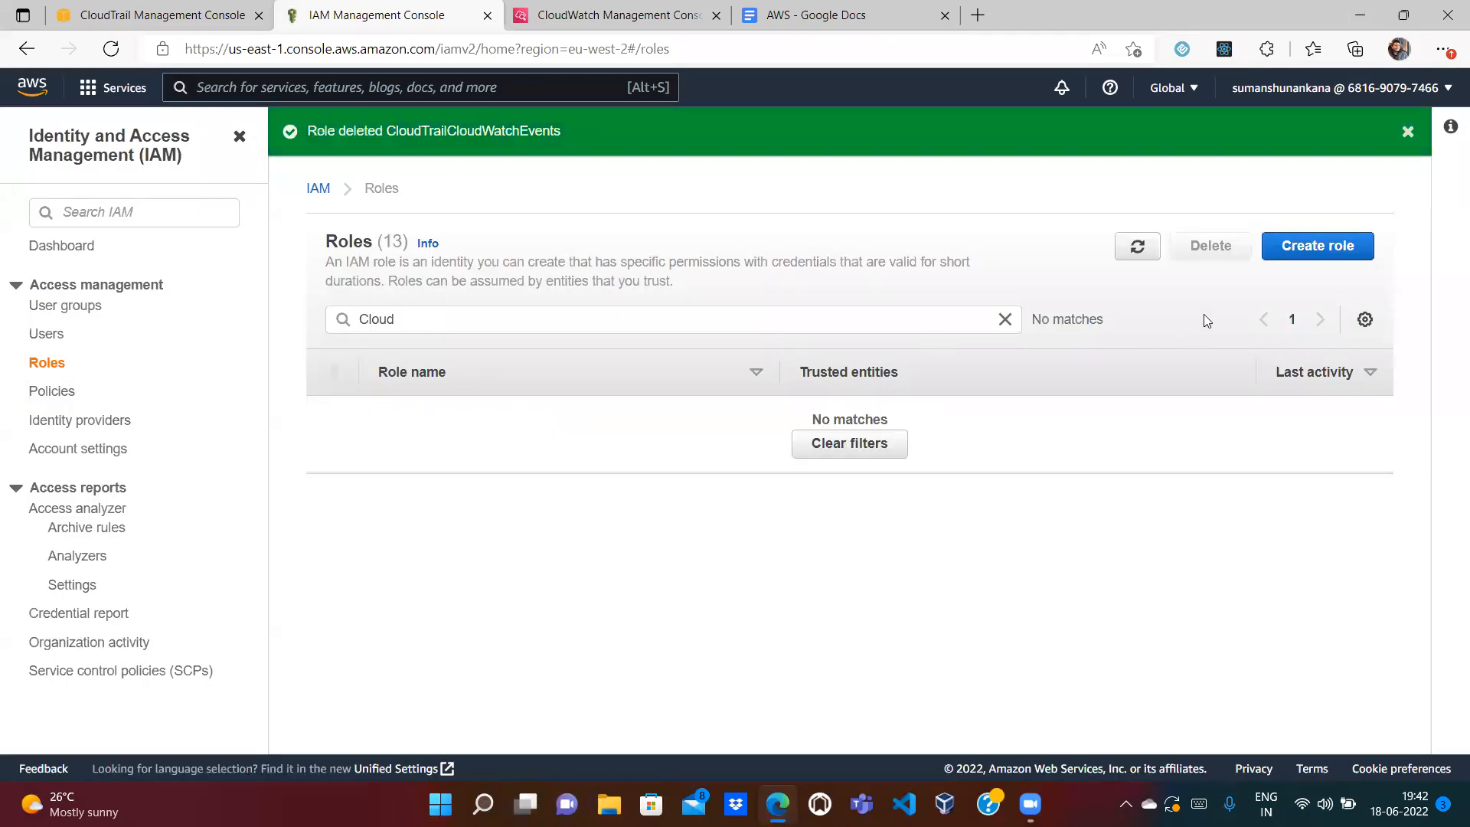
pyautogui.click(165, 15)
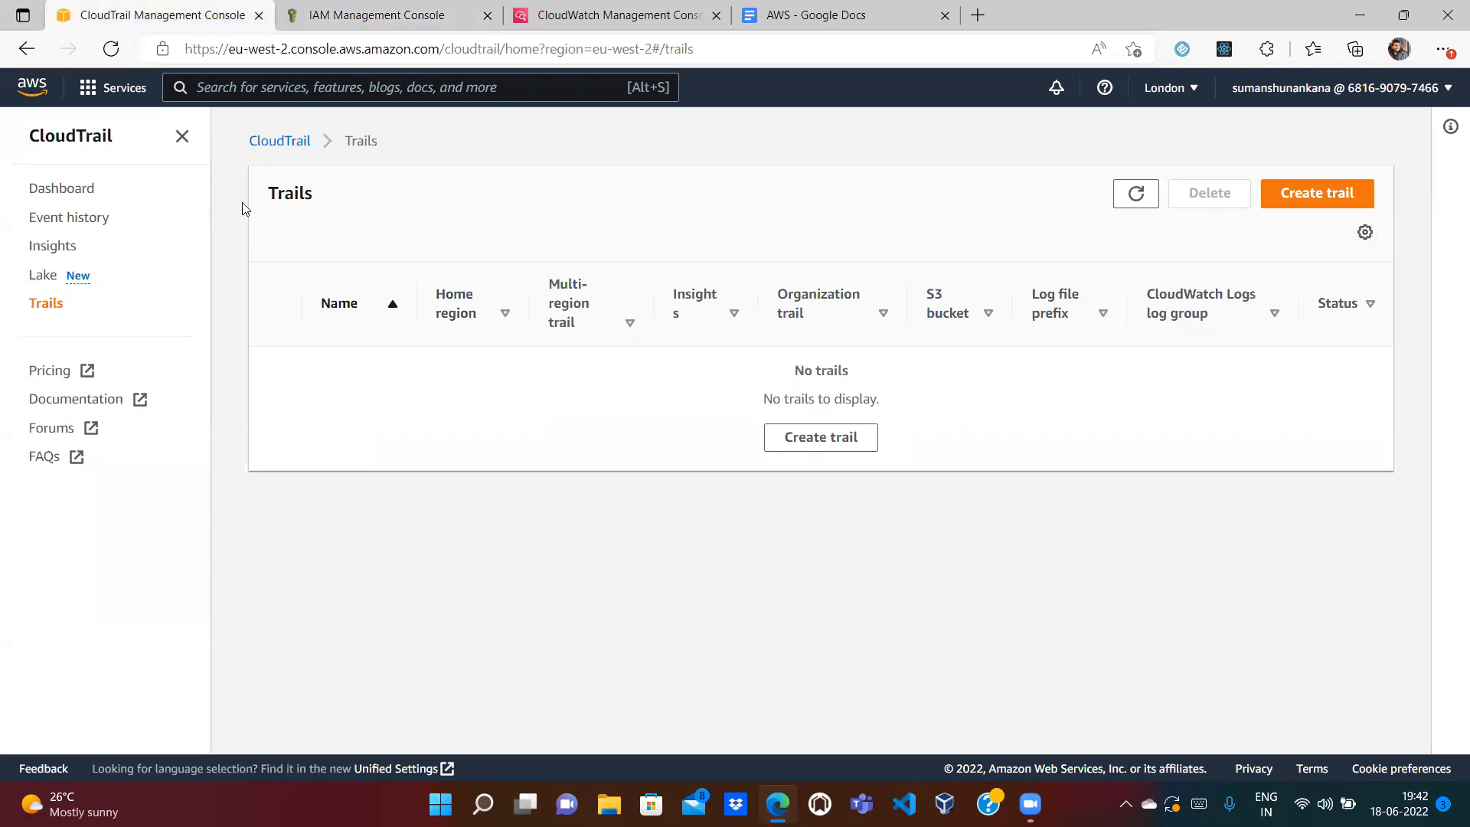
# Step: Return to Console Home via the AWS logo
pyautogui.click(23, 89)
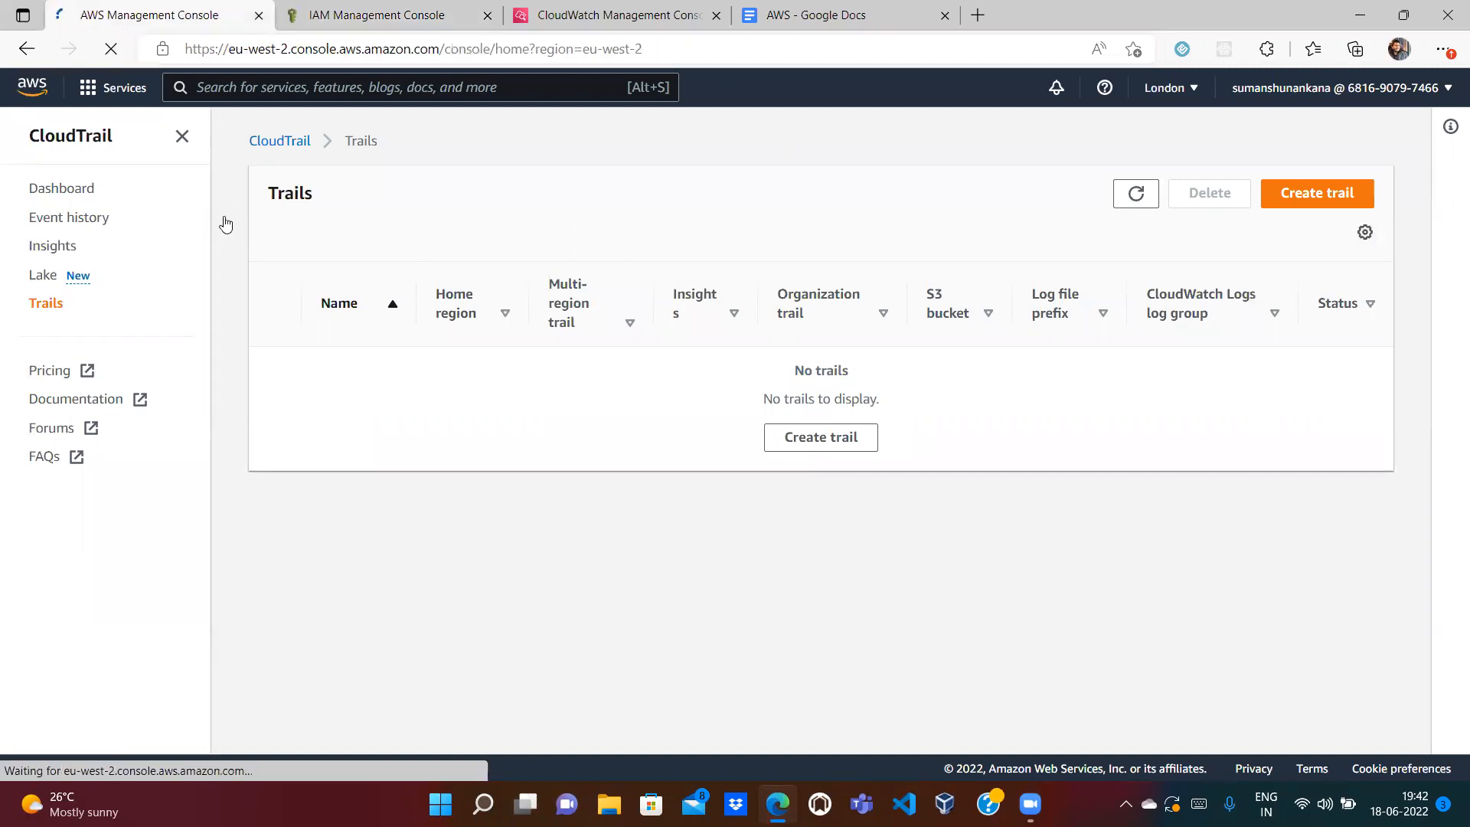